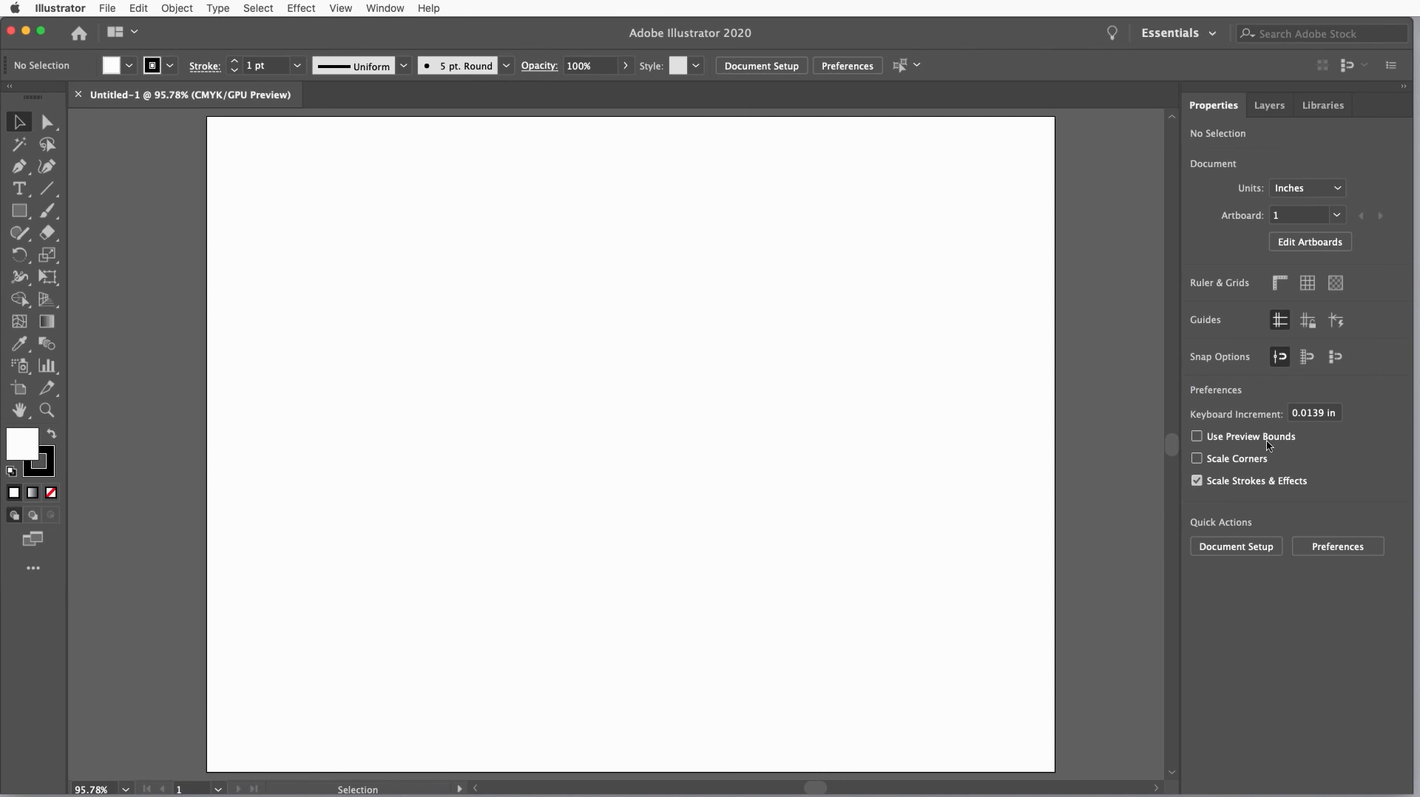
Detach the Libraries panel from the docked panel group and close it.
click(1276, 108)
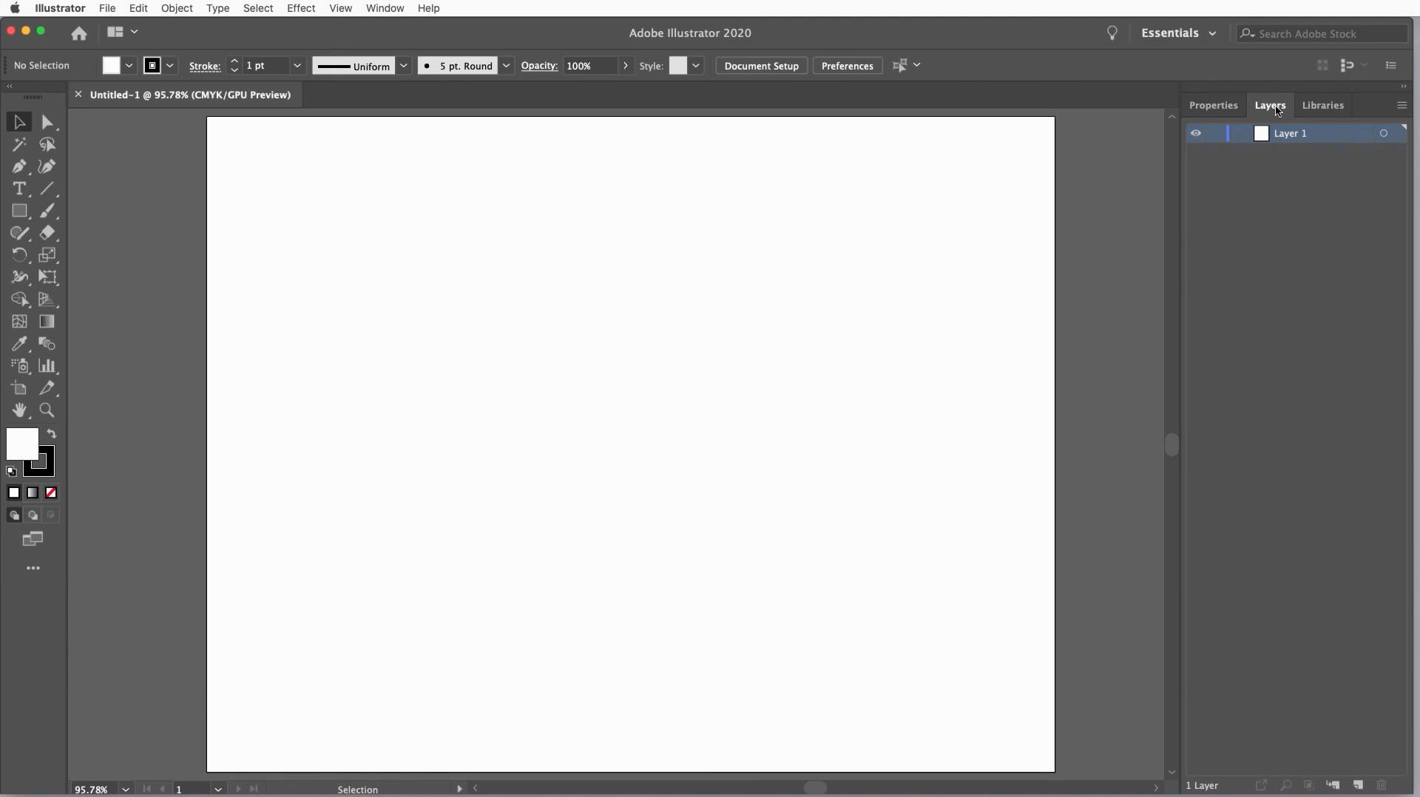
click(1321, 107)
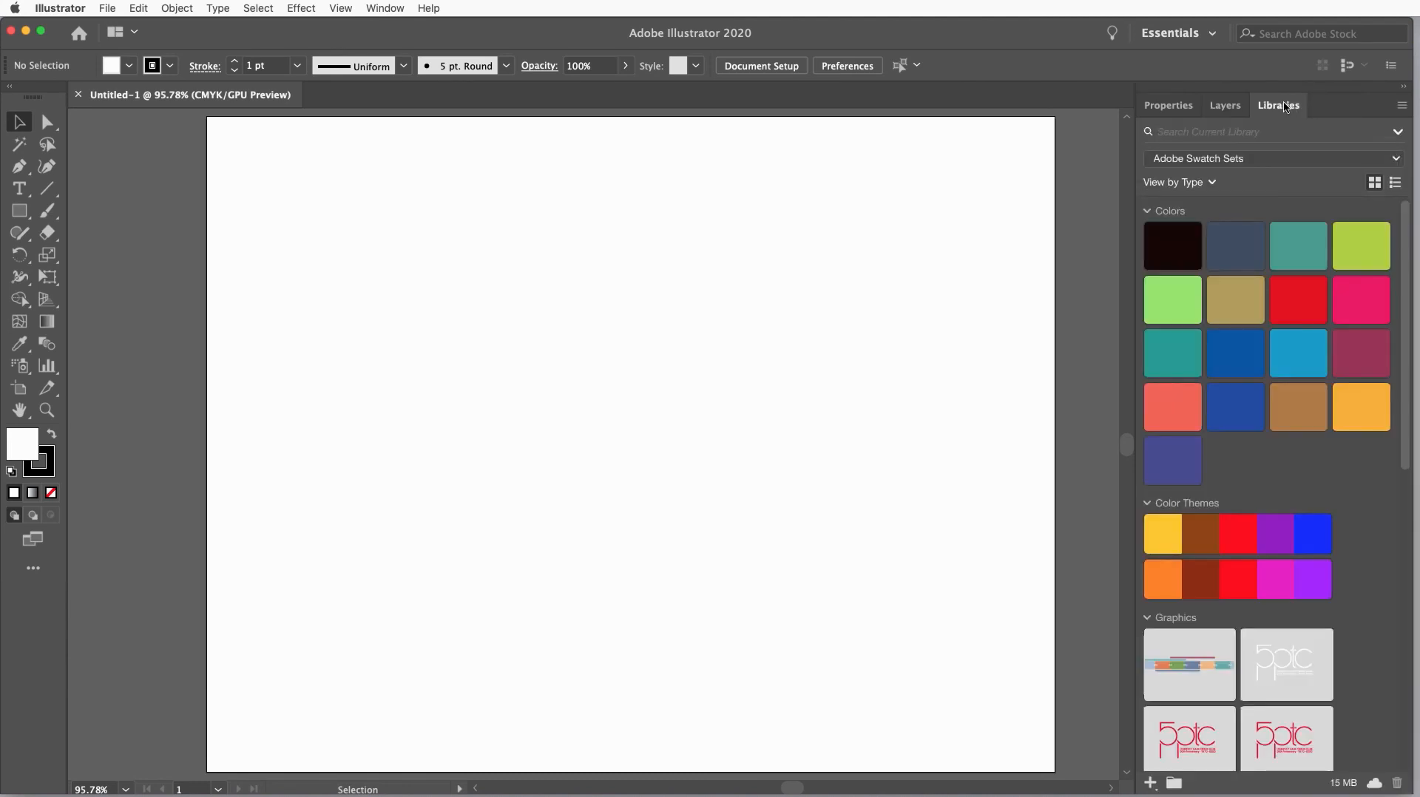
drag(1287, 107, 796, 202)
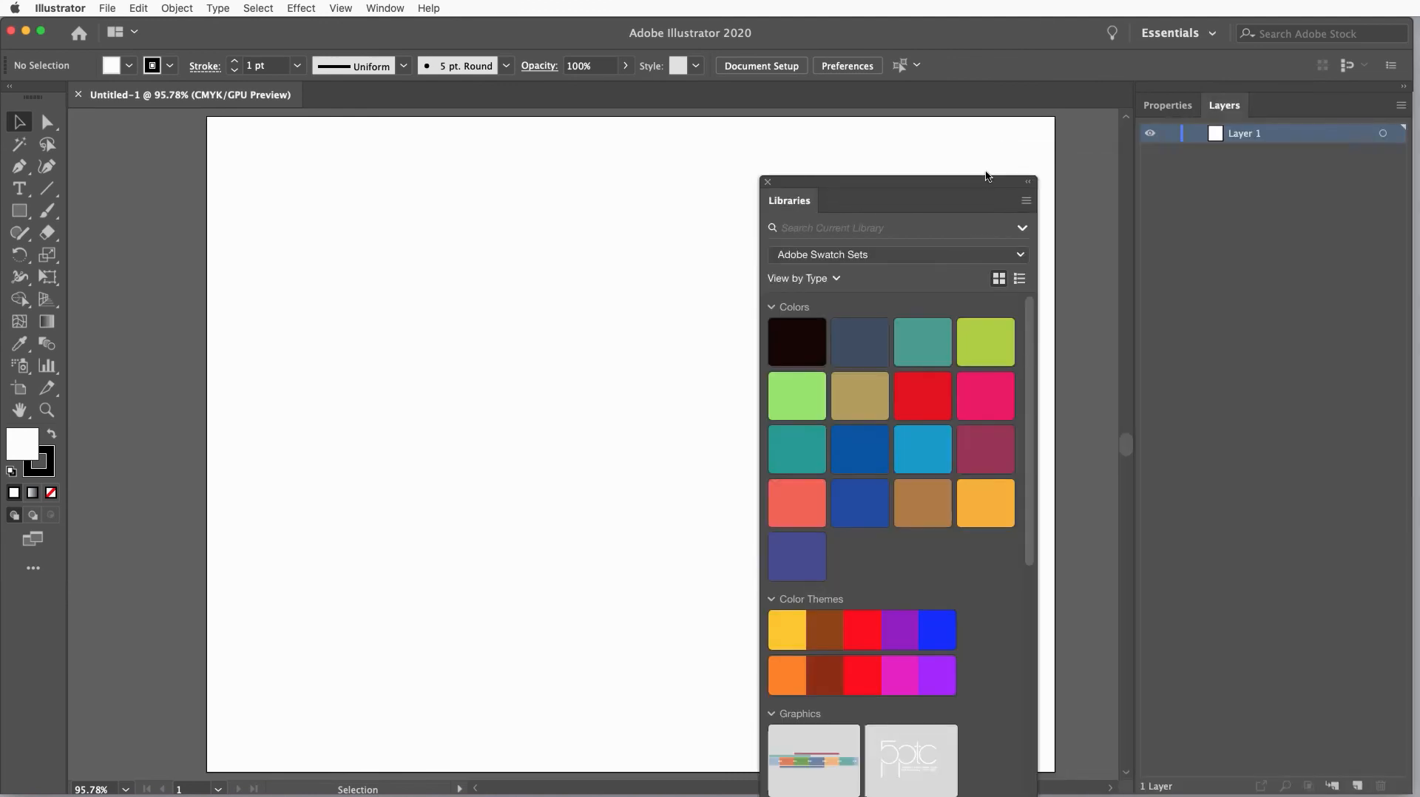
click(768, 183)
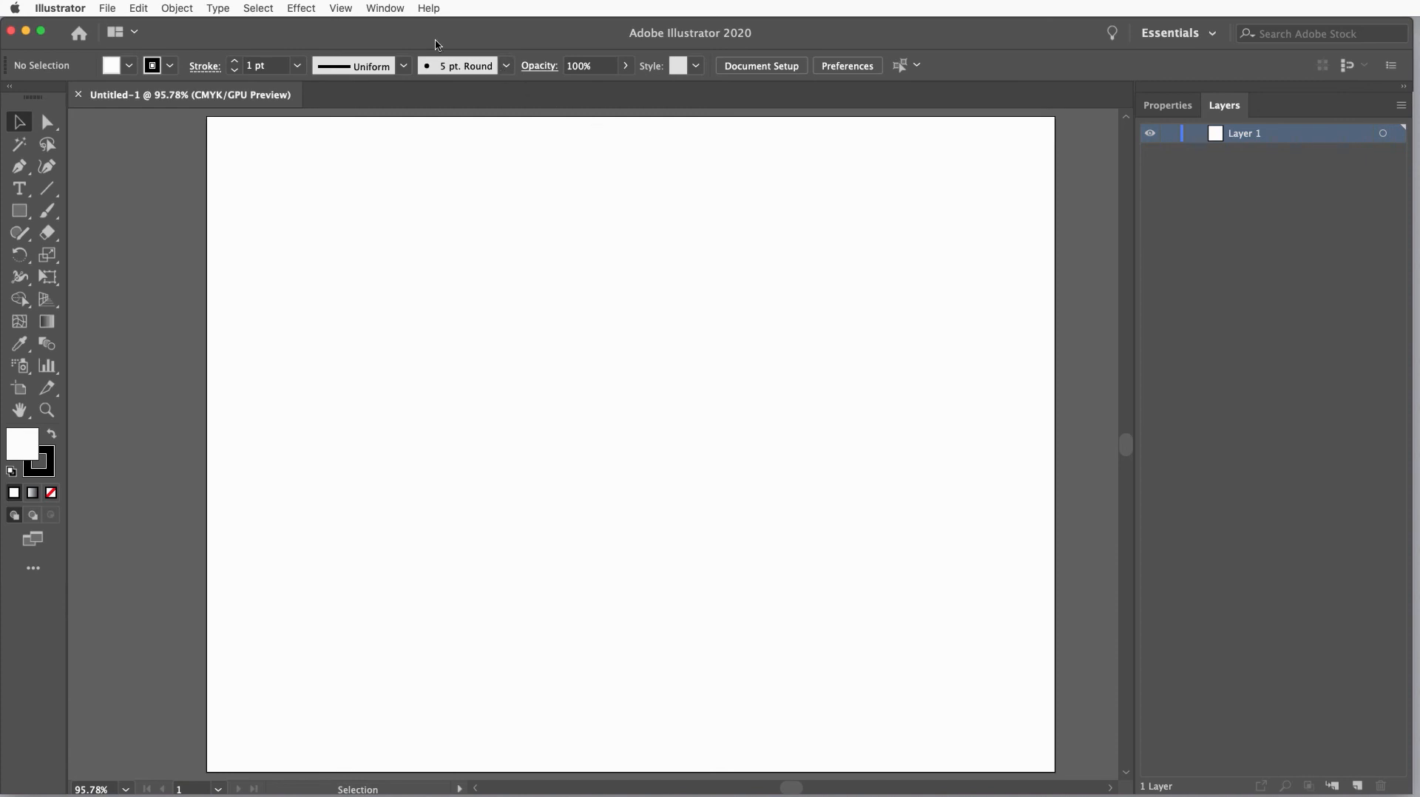
Show the Brushes panel, then separate the Symbols panel from its group and close it.
click(385, 8)
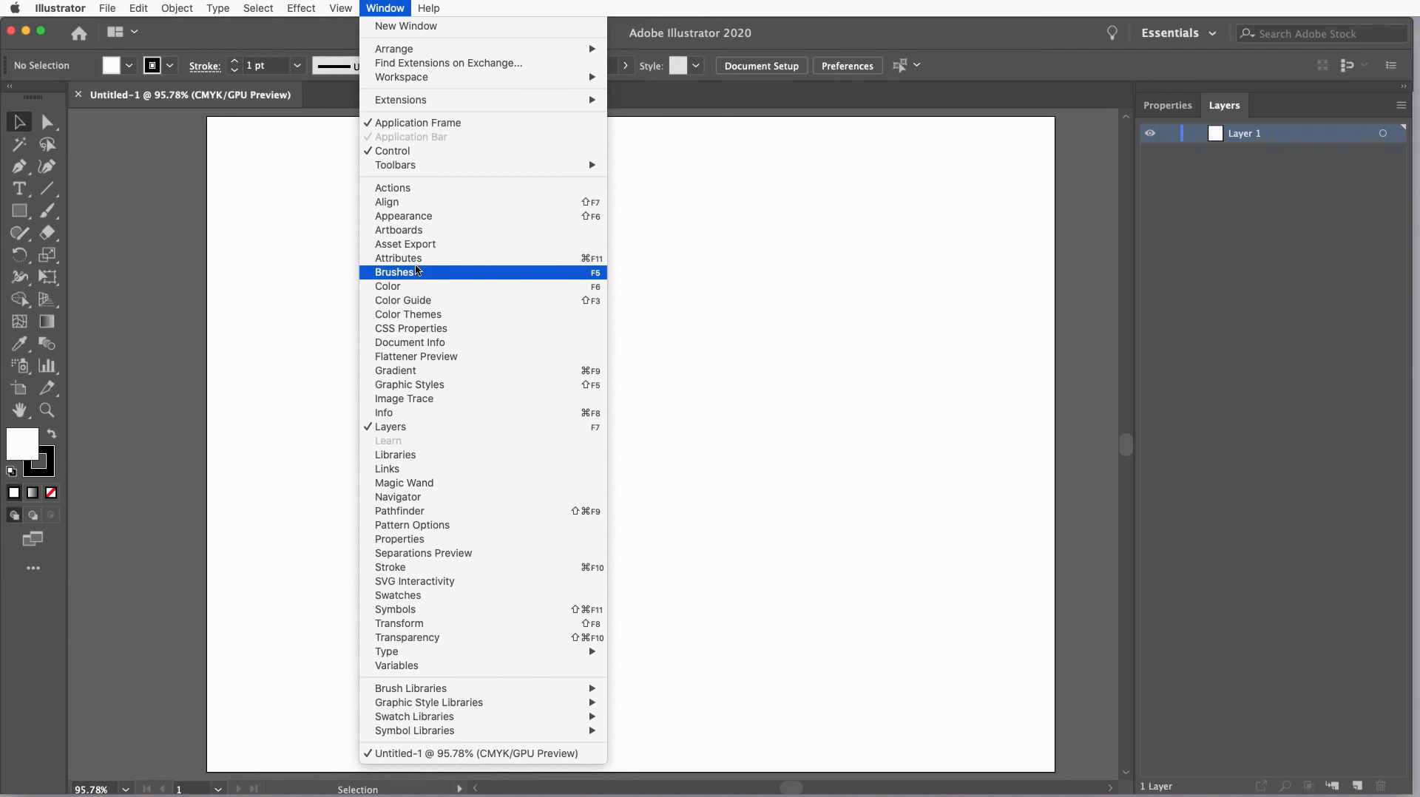
click(416, 272)
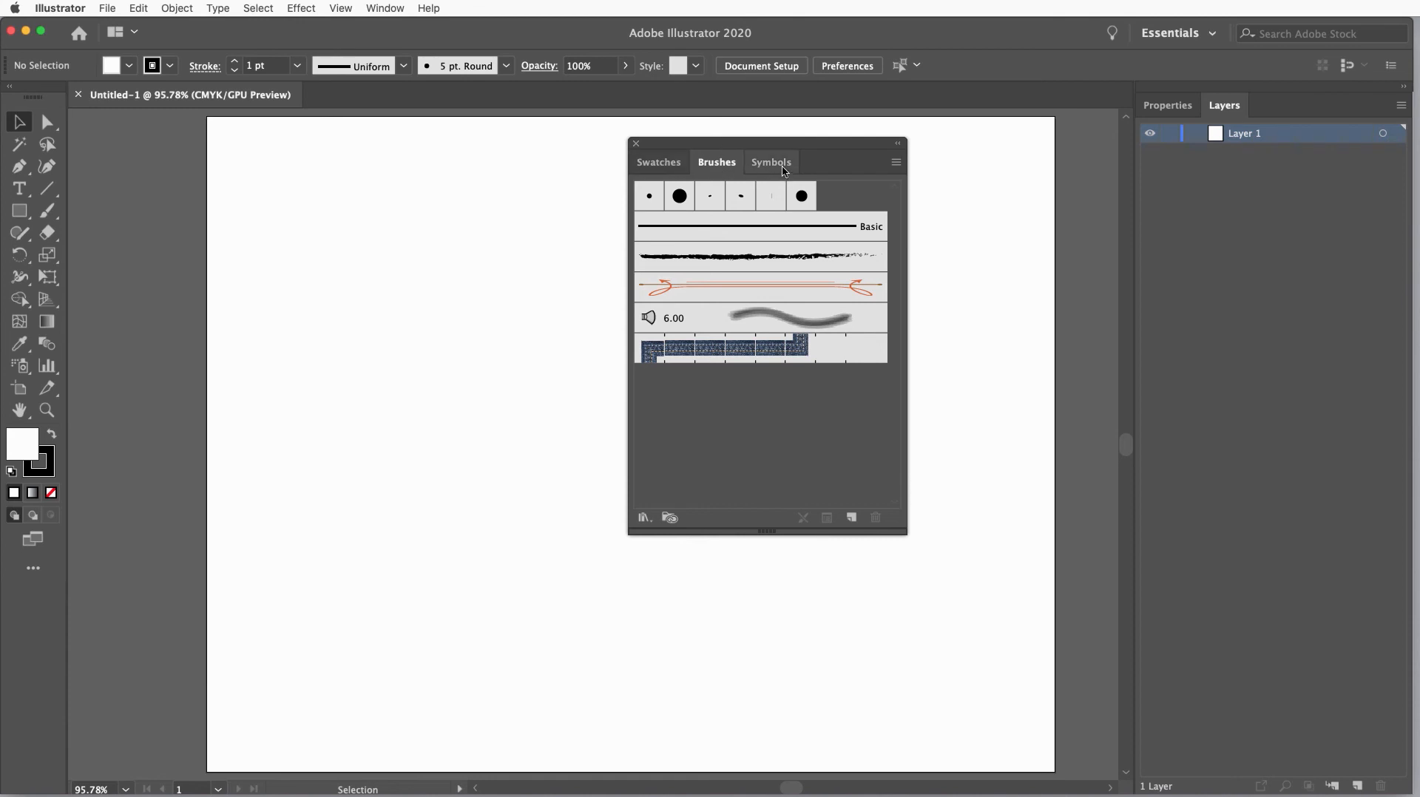
mouse_move(781, 166)
mouse_down()
mouse_move(712, 194)
mouse_move(332, 238)
mouse_up()
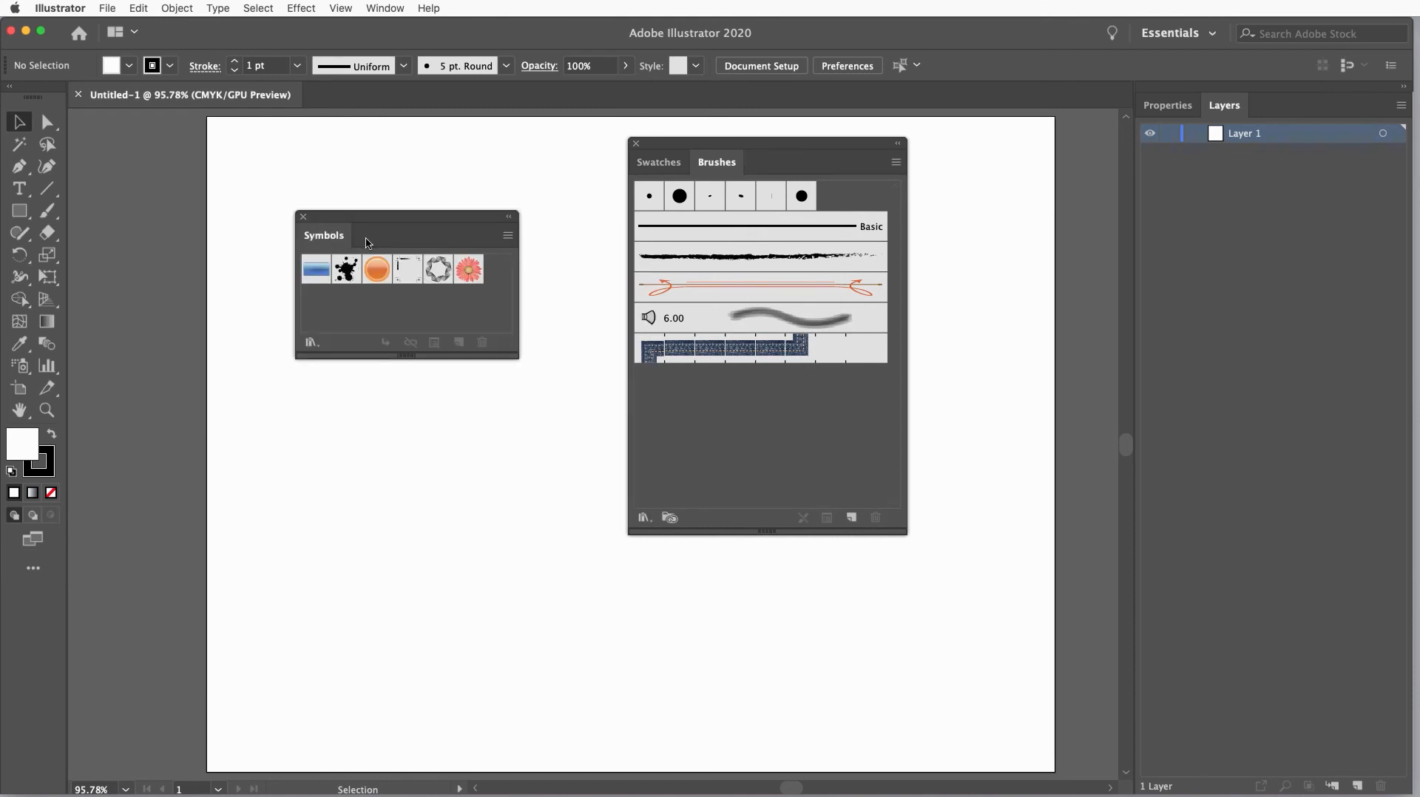
click(304, 217)
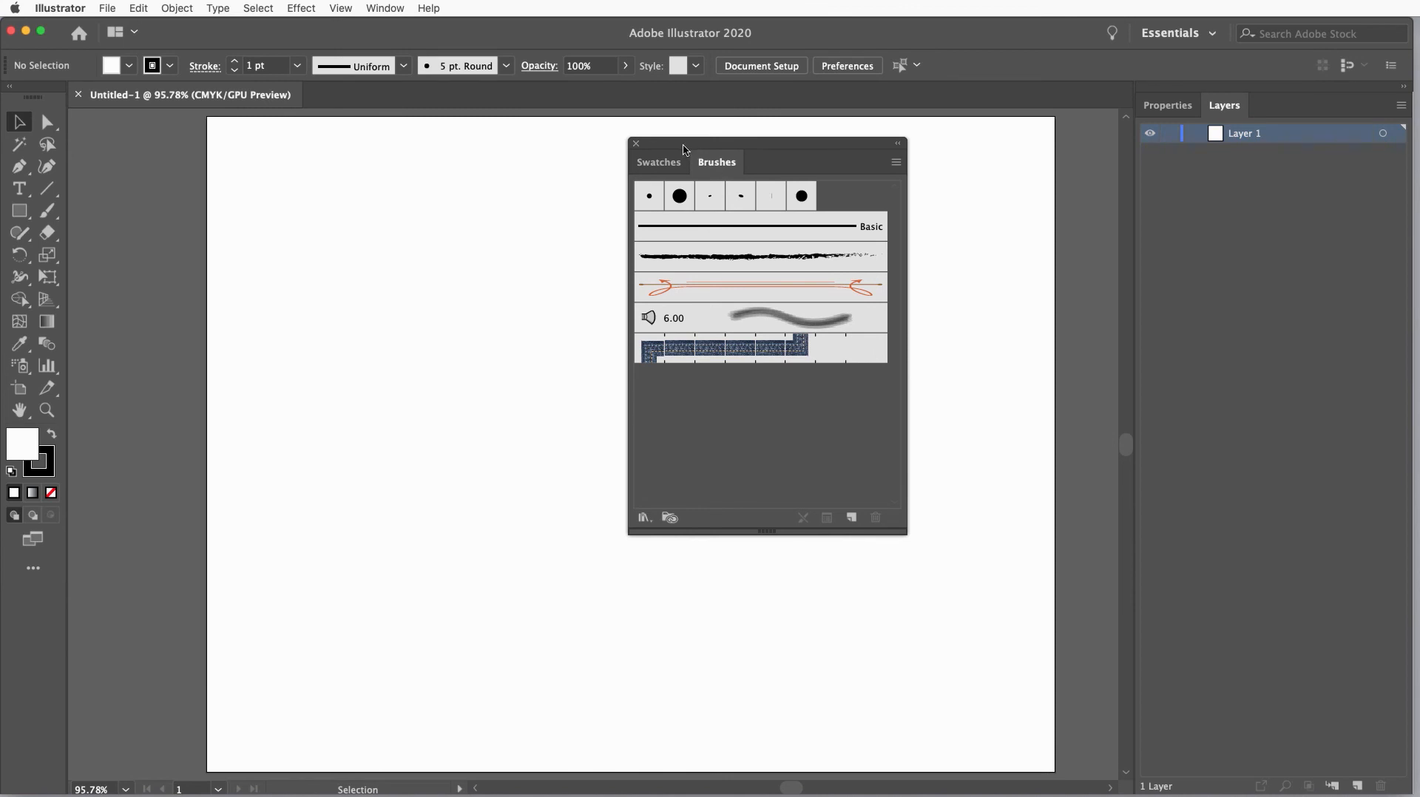
Dock the floating Swatches and Brushes group together with the Properties and Layers panels.
mouse_move(686, 150)
mouse_down()
mouse_move(1050, 204)
mouse_move(1242, 203)
mouse_move(1280, 169)
mouse_move(1293, 110)
mouse_up()
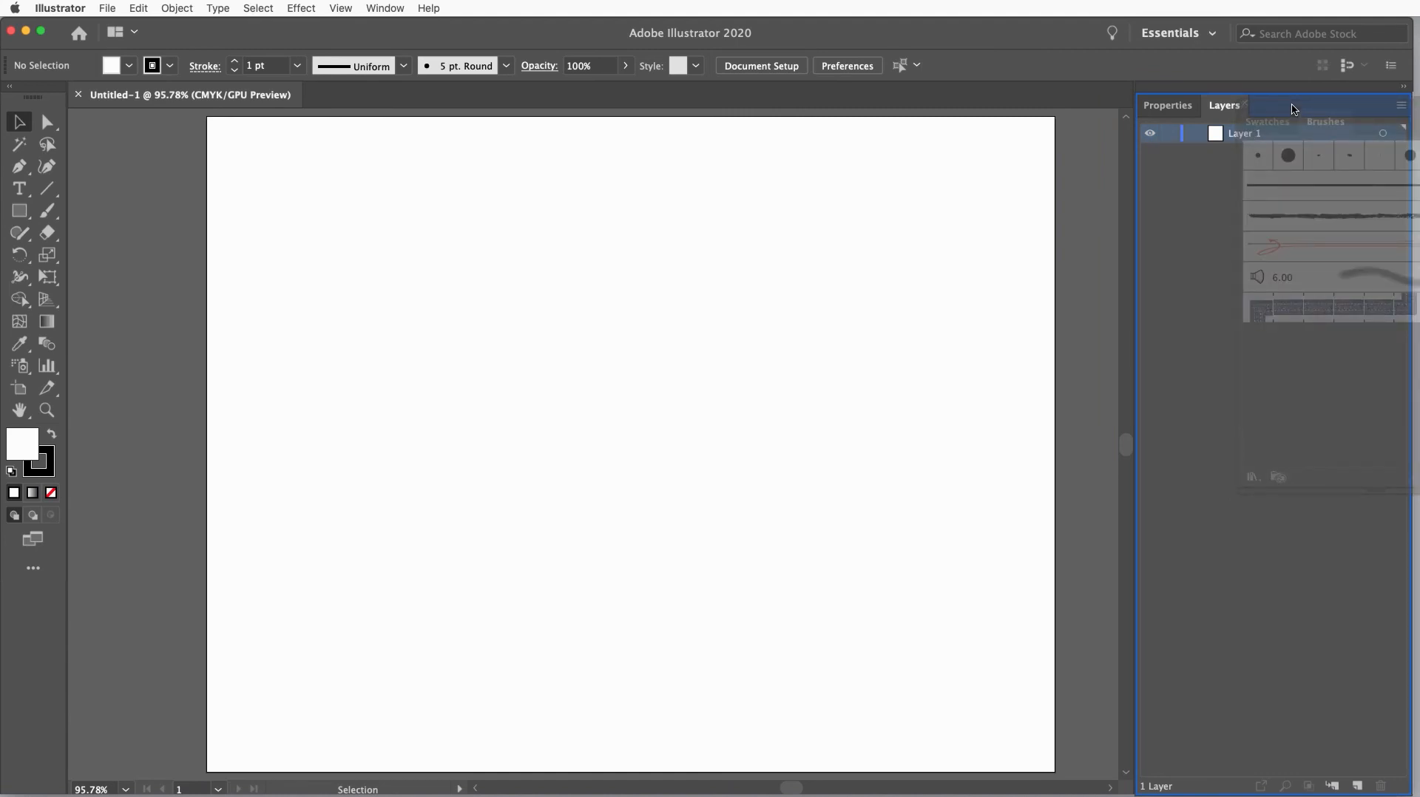
drag(1293, 109, 1294, 111)
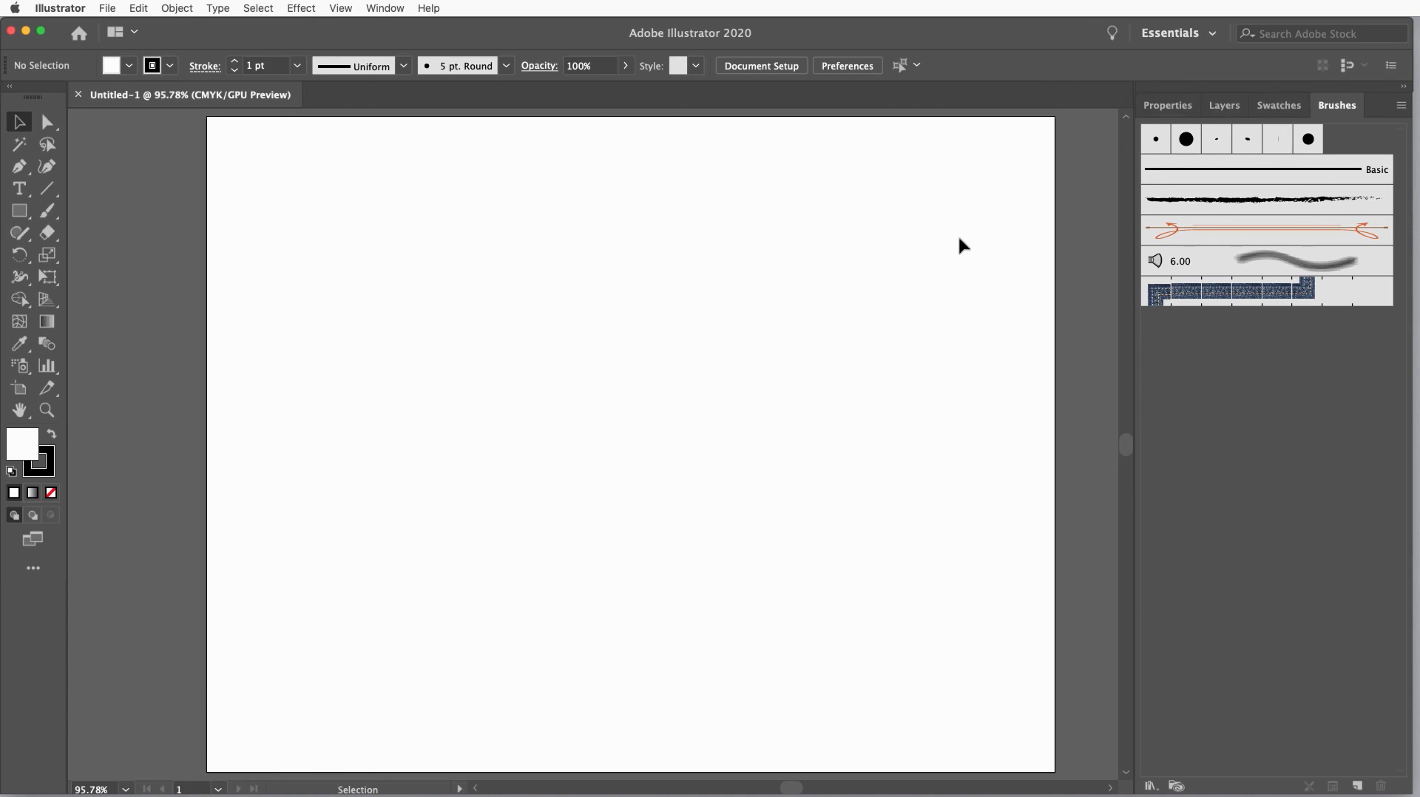
click(383, 9)
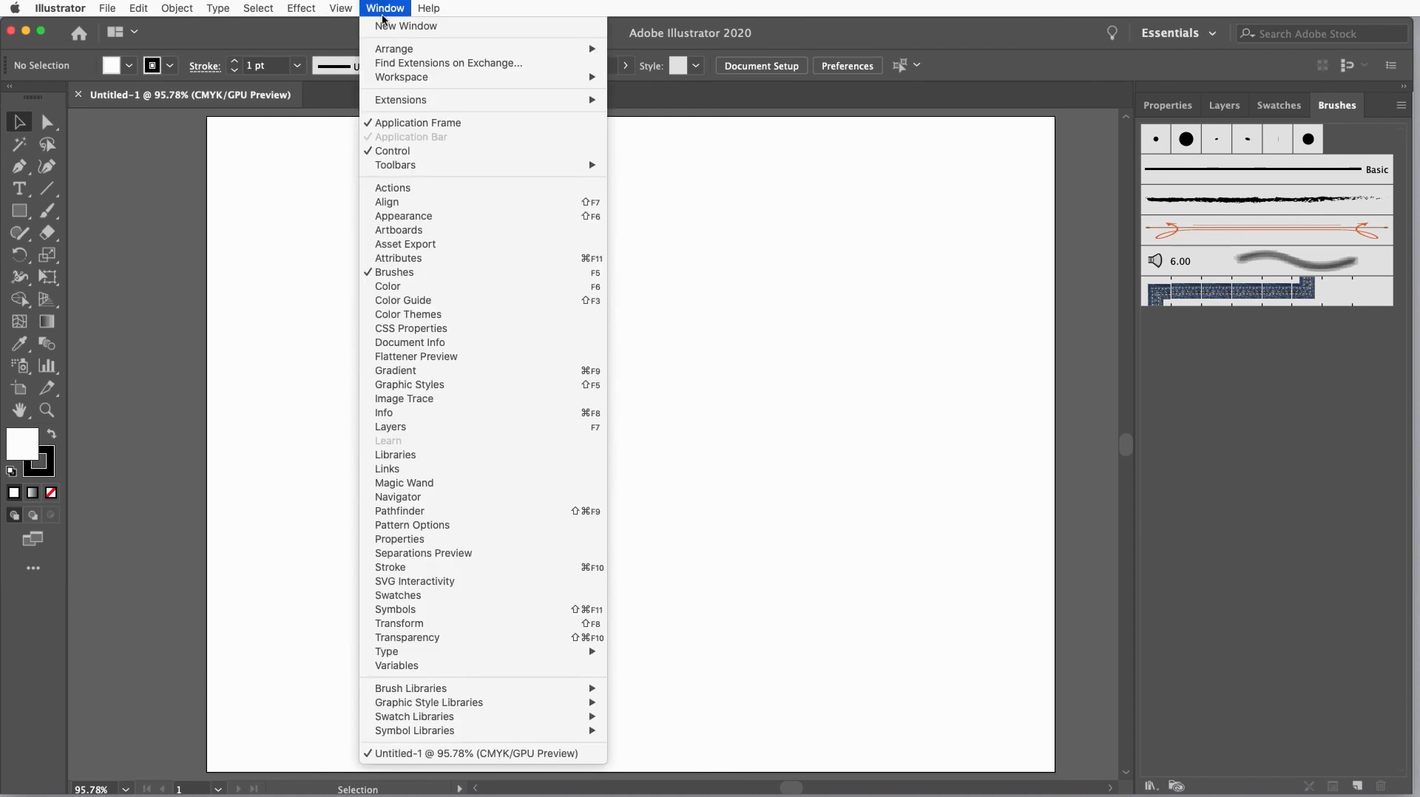
mouse_move(396, 78)
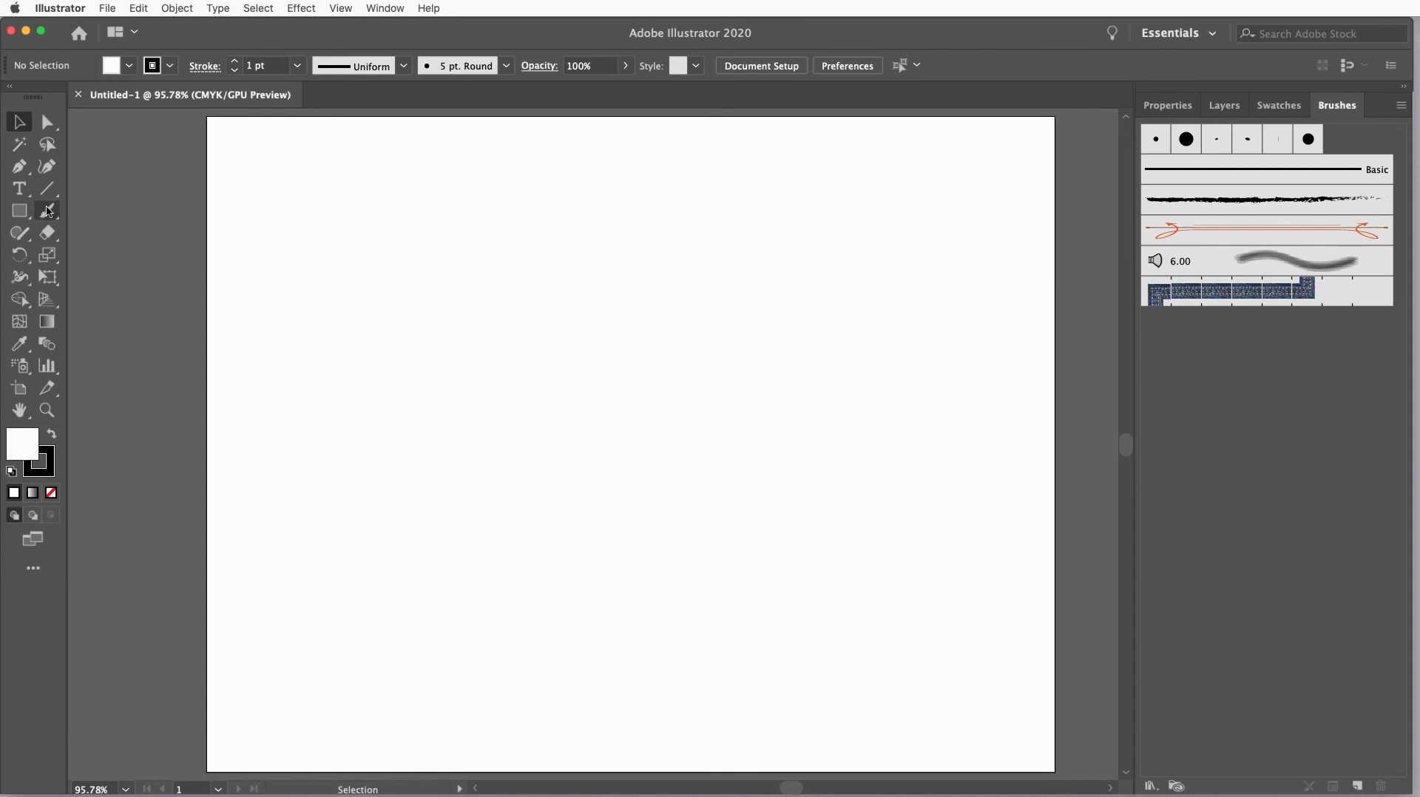
Activate the Paintbrush tool with the fill set to None and the black stroke colour active.
click(47, 215)
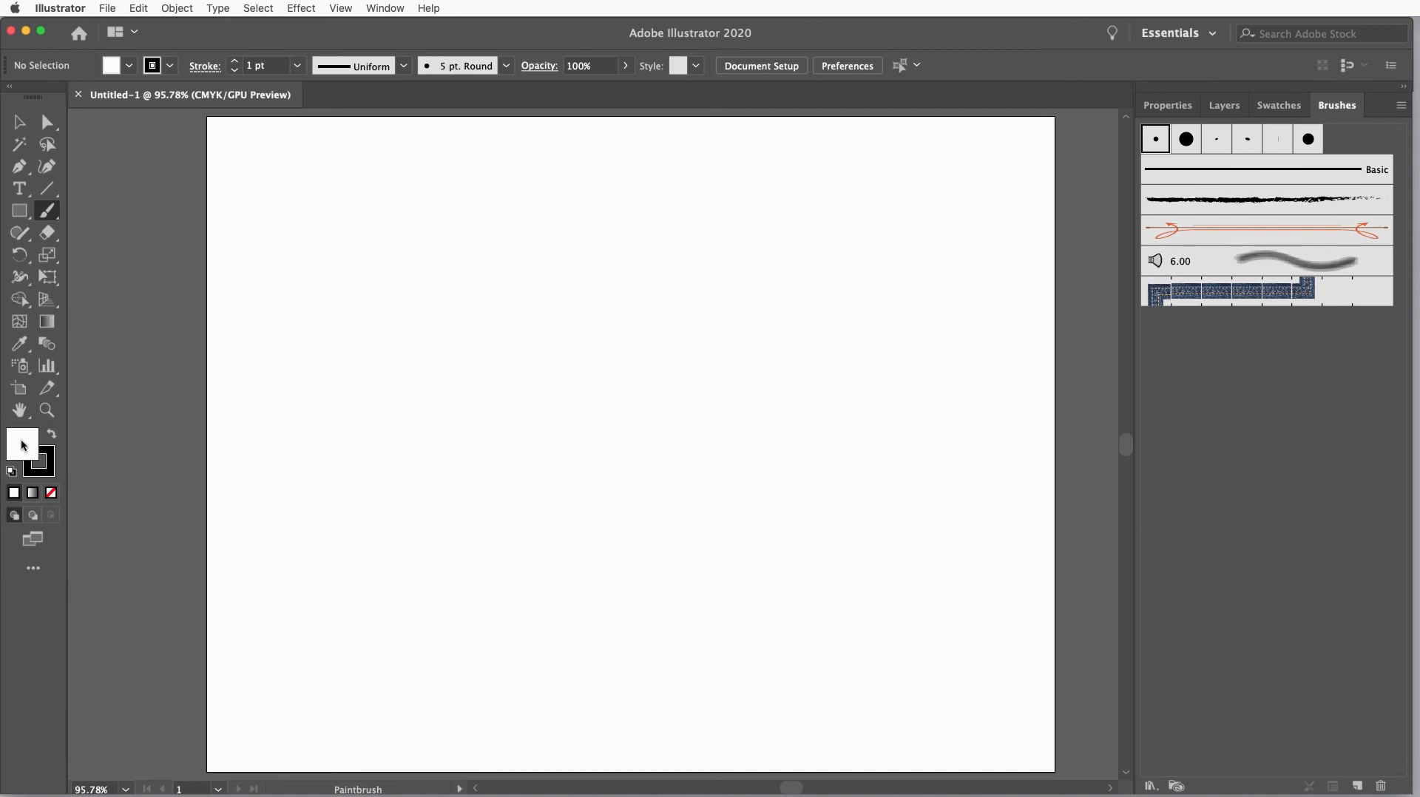
click(51, 494)
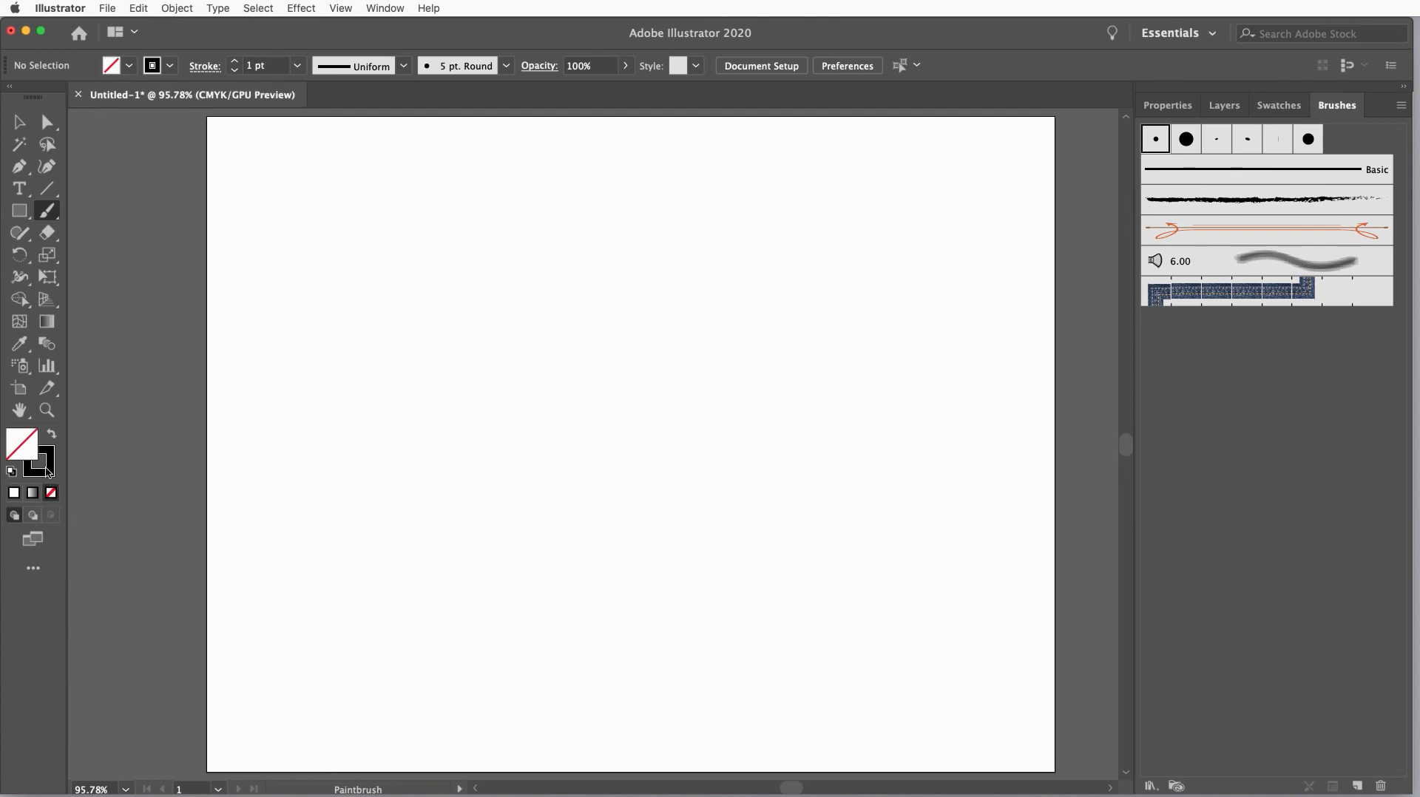
click(47, 472)
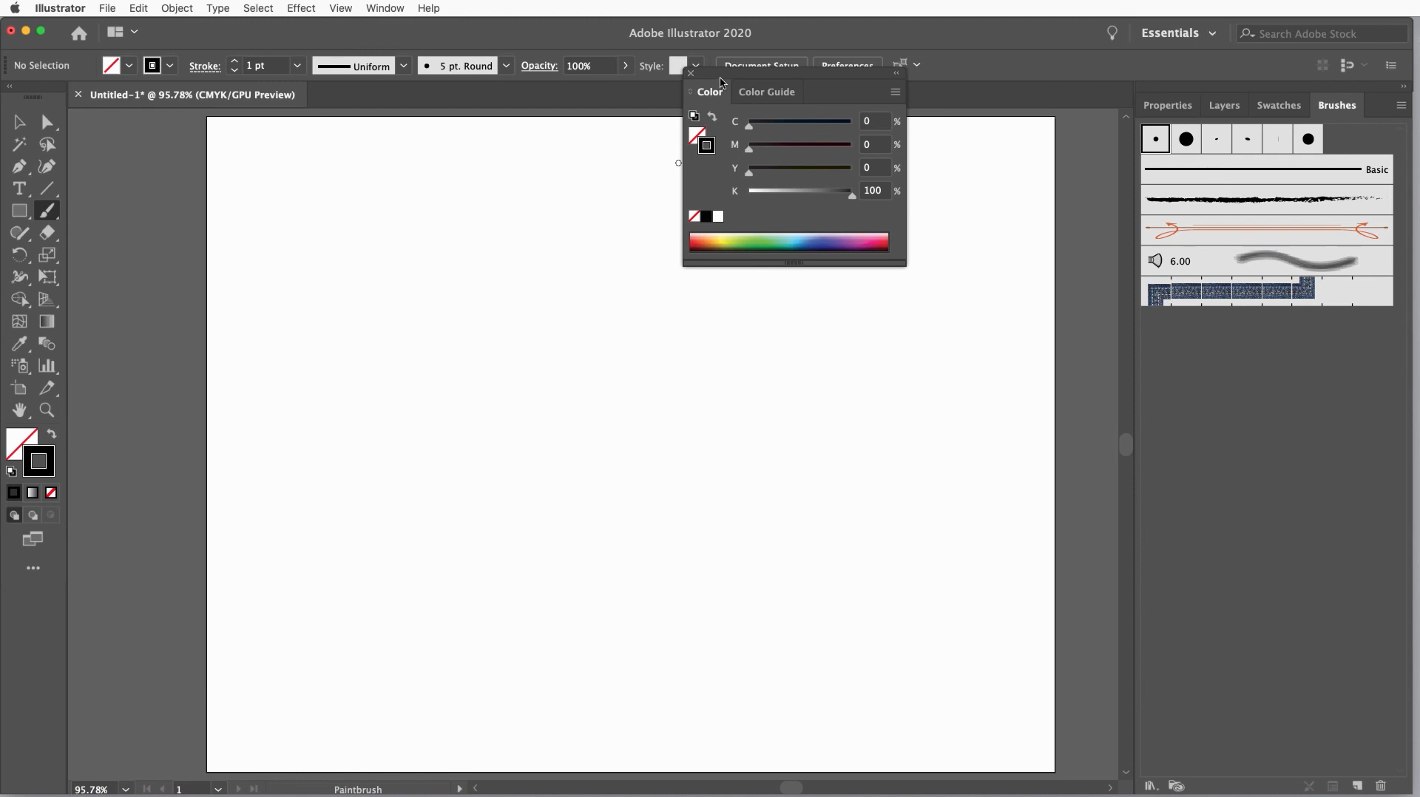
Dock the Color panel in the group beside Brushes and close the leftover Color Guide panel.
drag(709, 97, 1362, 108)
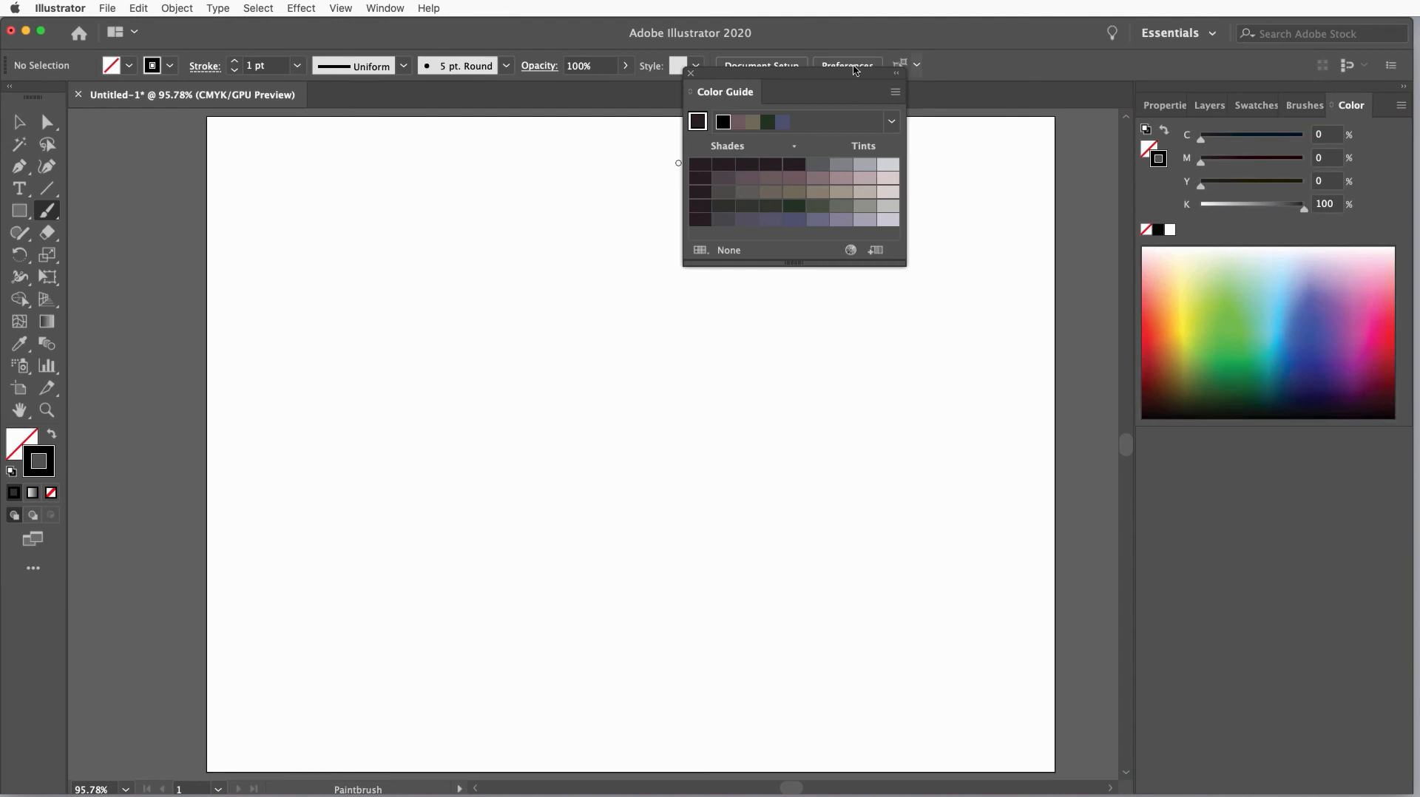
click(691, 73)
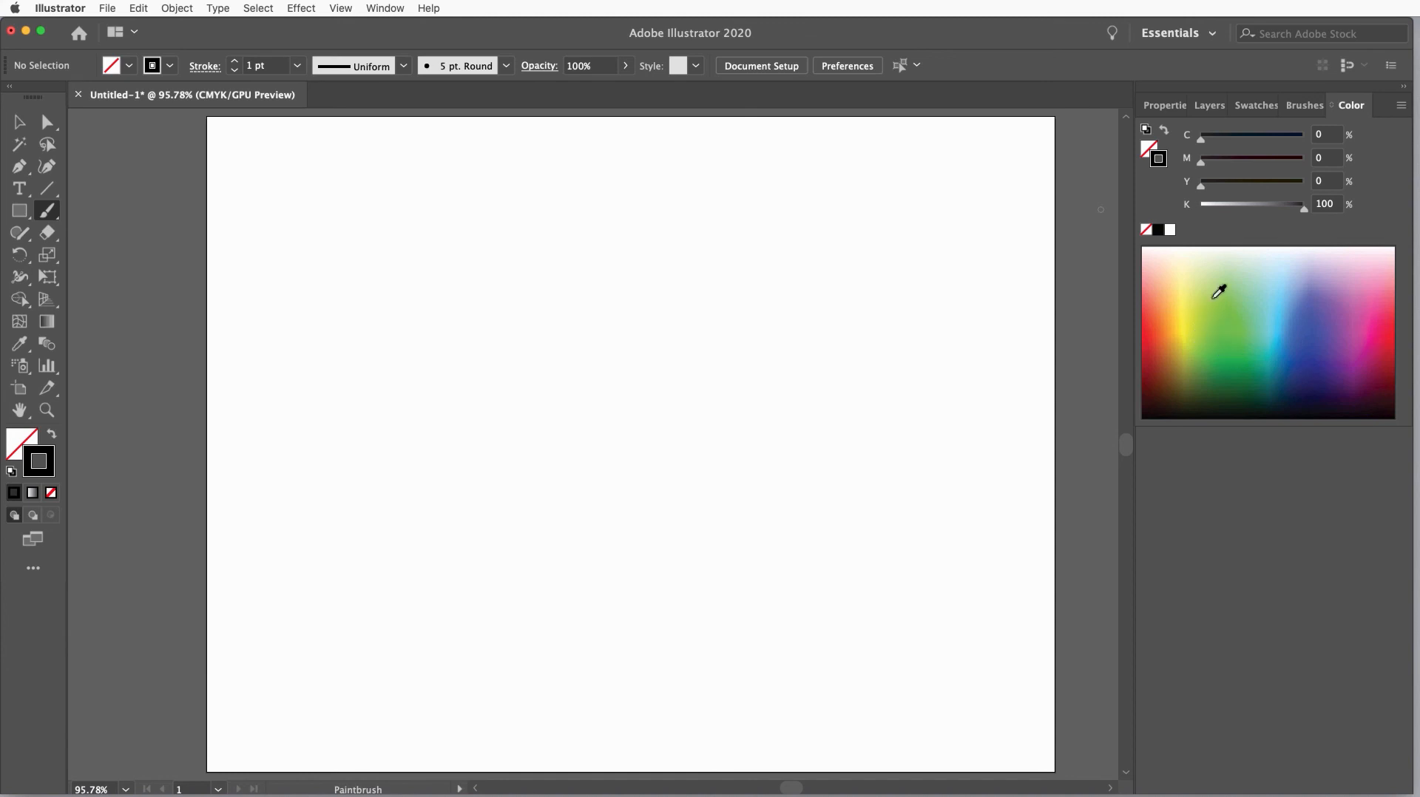
Bring the Brushes panel back into view and paint a wavy stroke diagonally across the artboard from its upper-left area.
click(1303, 109)
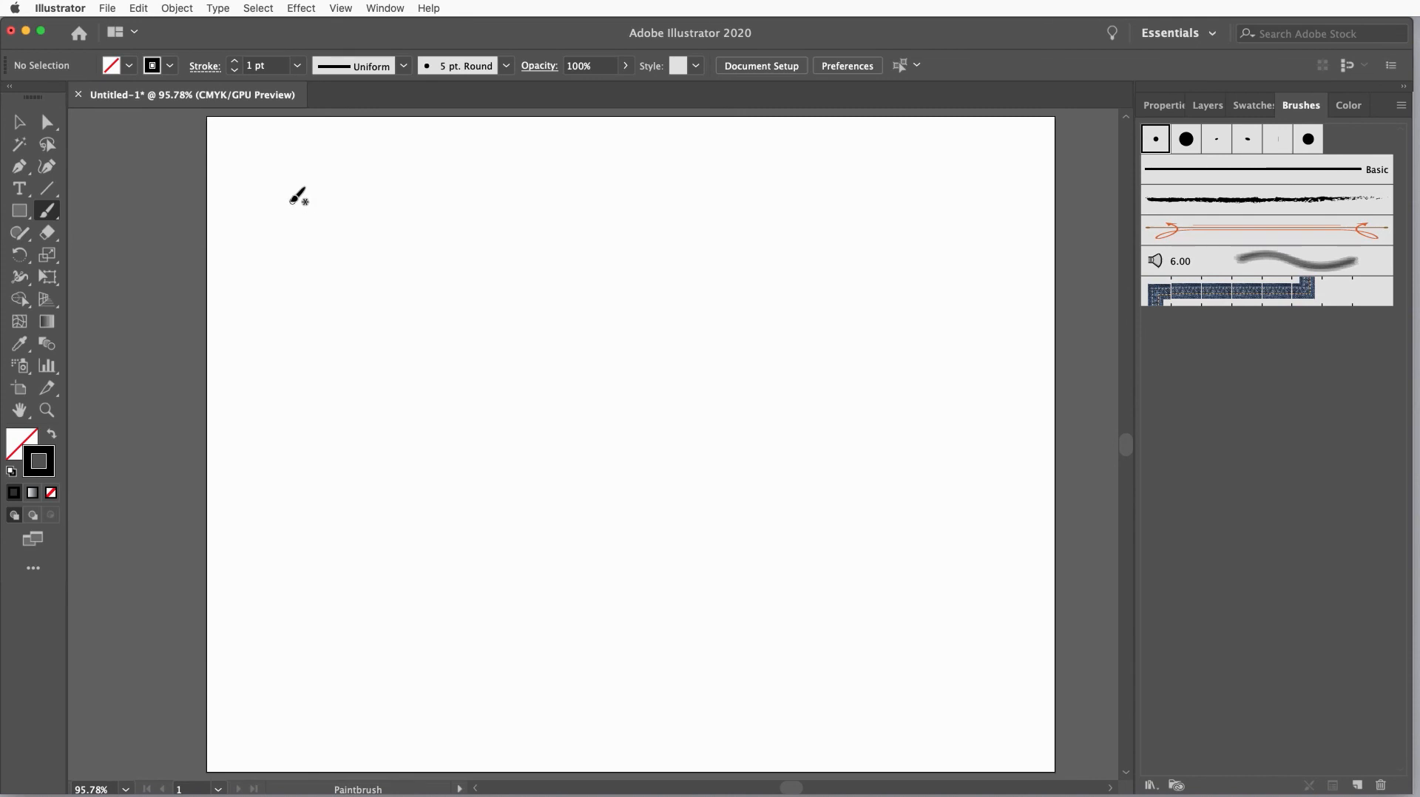
mouse_move(277, 207)
mouse_down()
mouse_move(321, 221)
mouse_move(471, 341)
mouse_move(656, 390)
mouse_move(695, 536)
mouse_move(829, 544)
mouse_up()
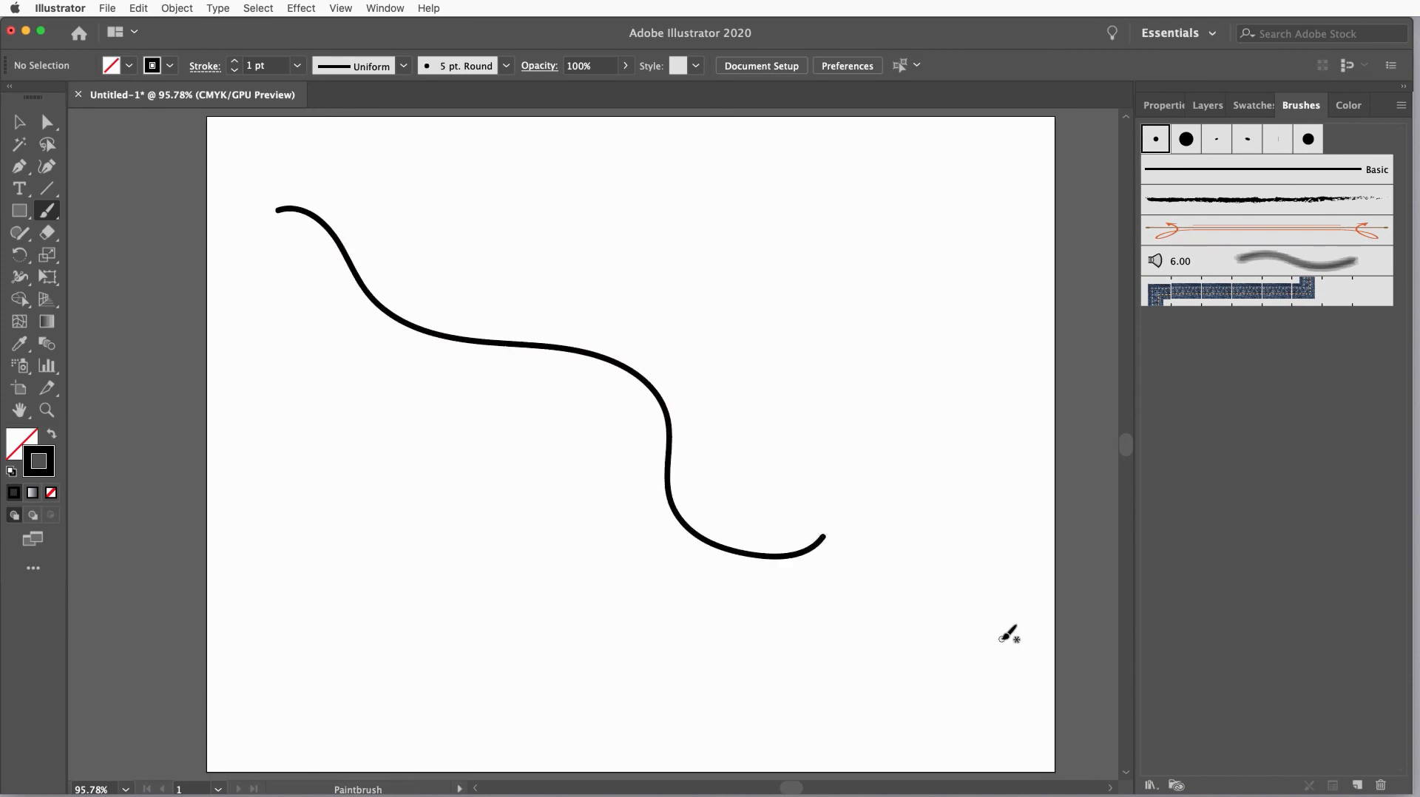
Set the Paintbrush fidelity to fully Accurate and paint a second wavy stroke below the first.
double_click(47, 215)
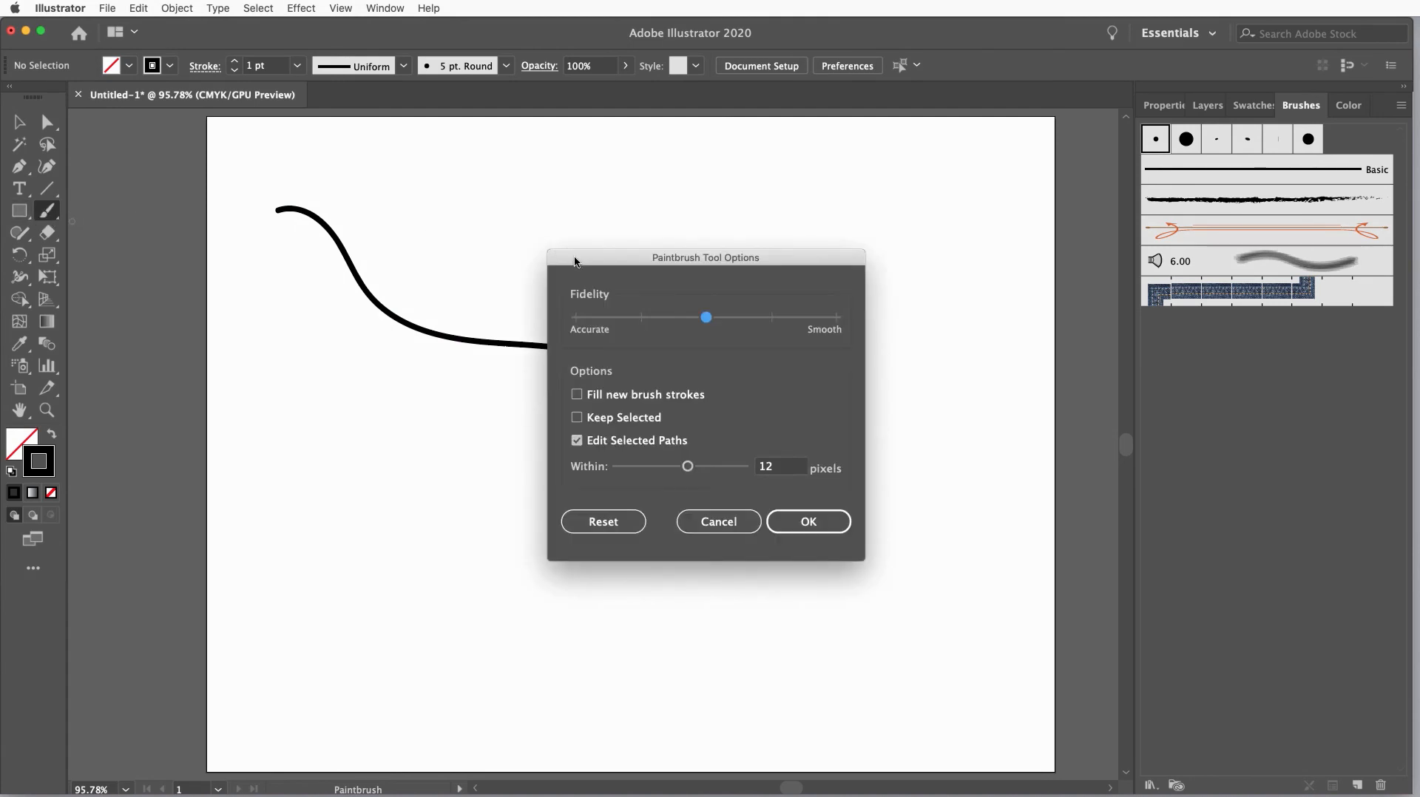
mouse_move(576, 261)
mouse_down()
mouse_move(744, 189)
mouse_move(770, 159)
mouse_up()
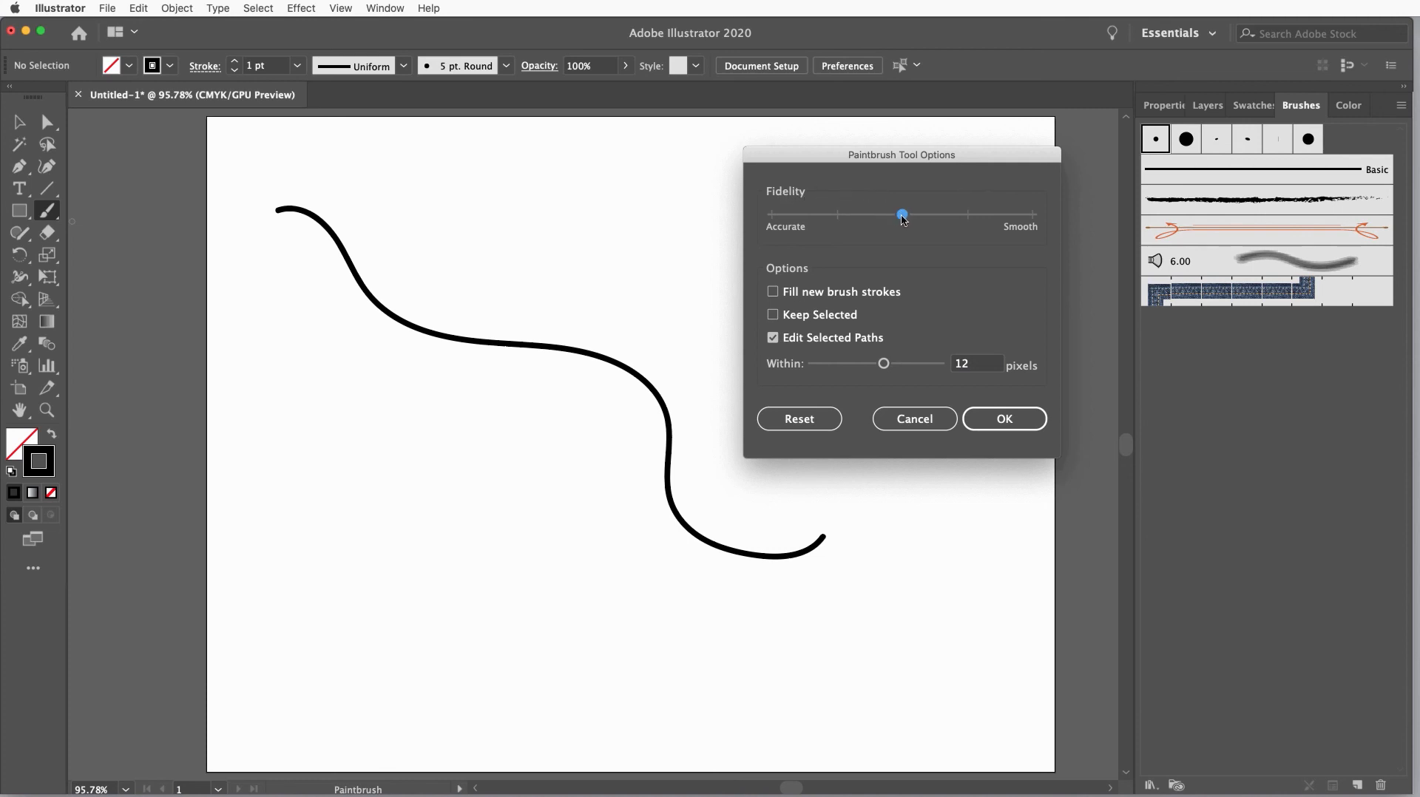
drag(904, 220, 774, 220)
click(1003, 416)
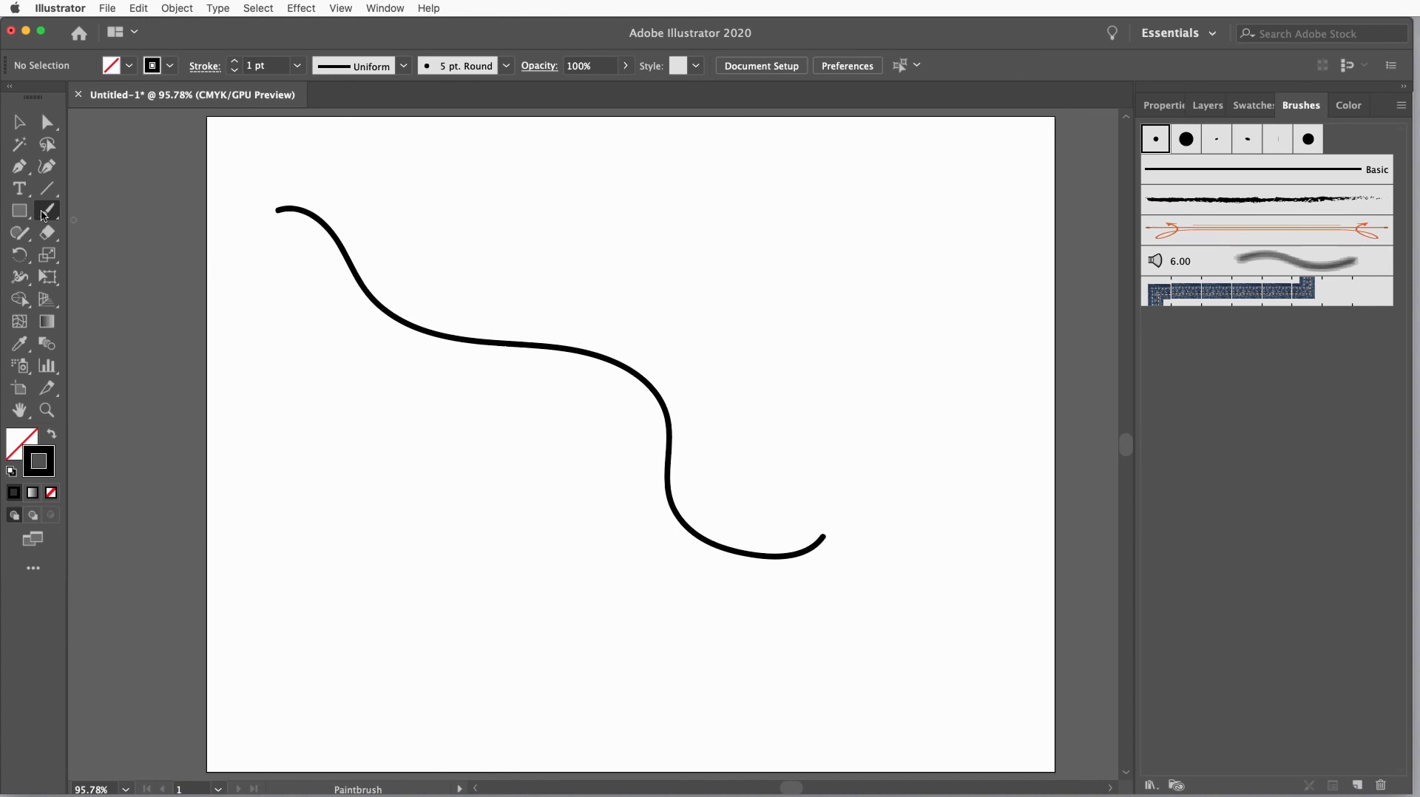
mouse_move(268, 356)
mouse_down()
mouse_move(302, 366)
mouse_move(333, 416)
mouse_move(405, 433)
mouse_move(428, 469)
mouse_move(466, 481)
mouse_move(529, 546)
mouse_move(580, 550)
mouse_move(721, 636)
mouse_up()
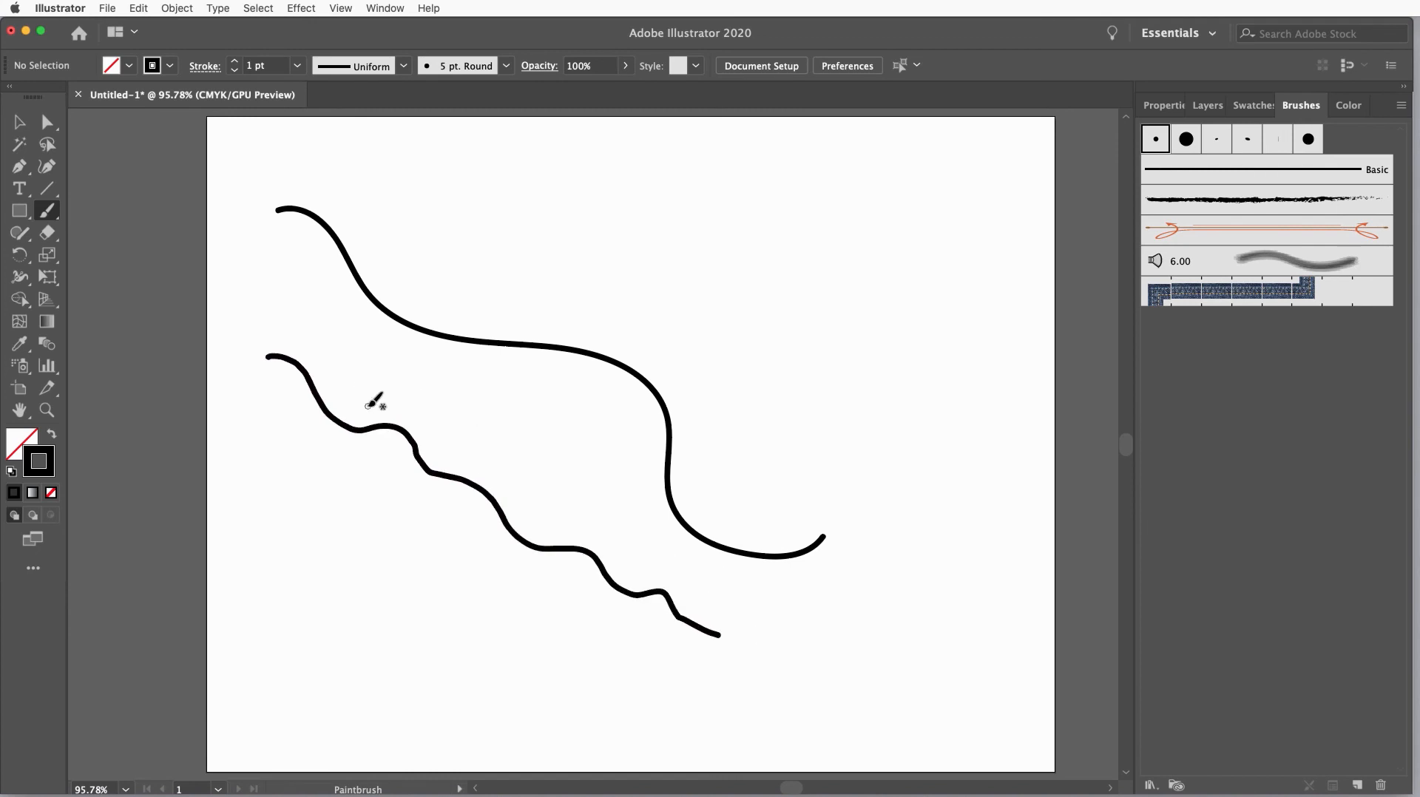
Set the Paintbrush fidelity to fully Smooth and paint a third wavy stroke below the second.
double_click(47, 212)
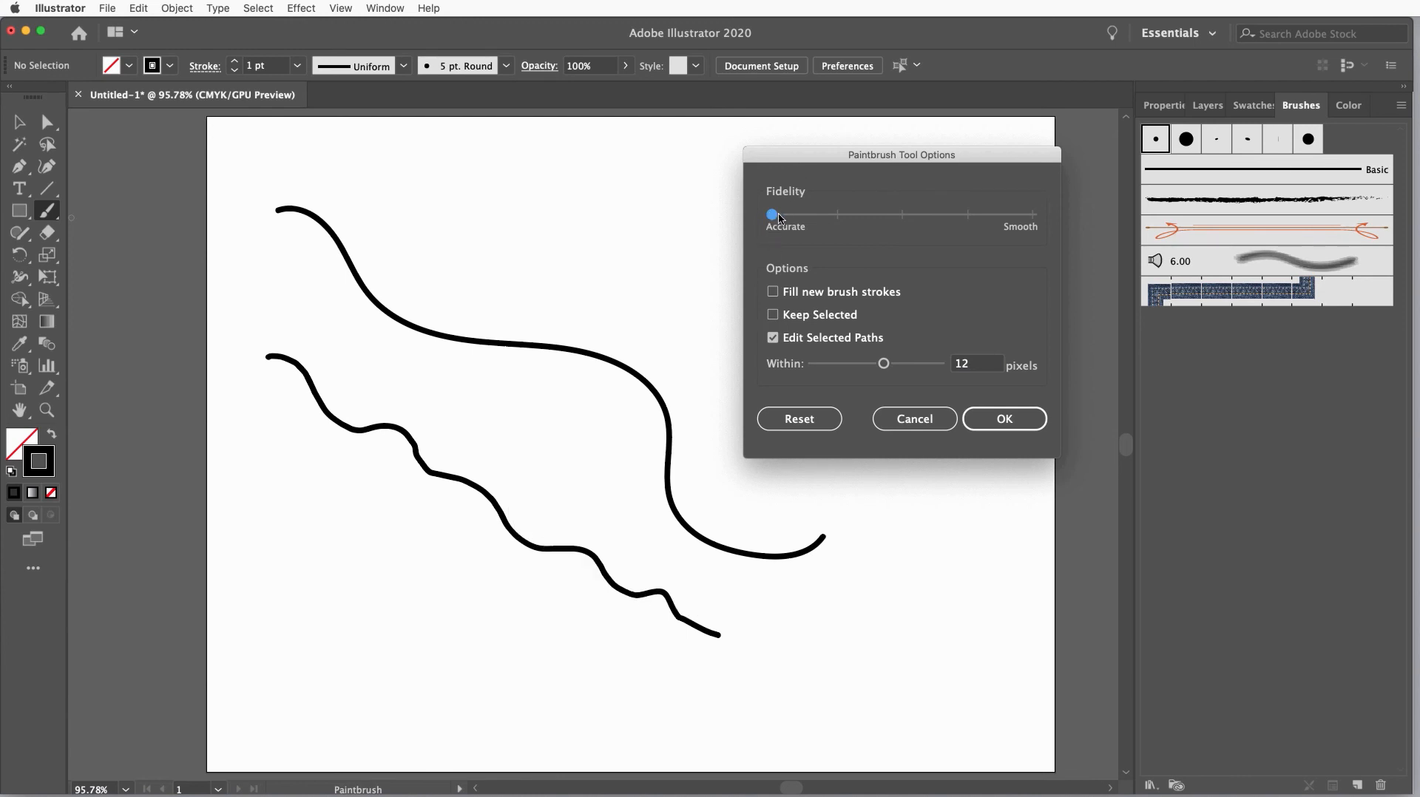
click(1025, 219)
click(1013, 416)
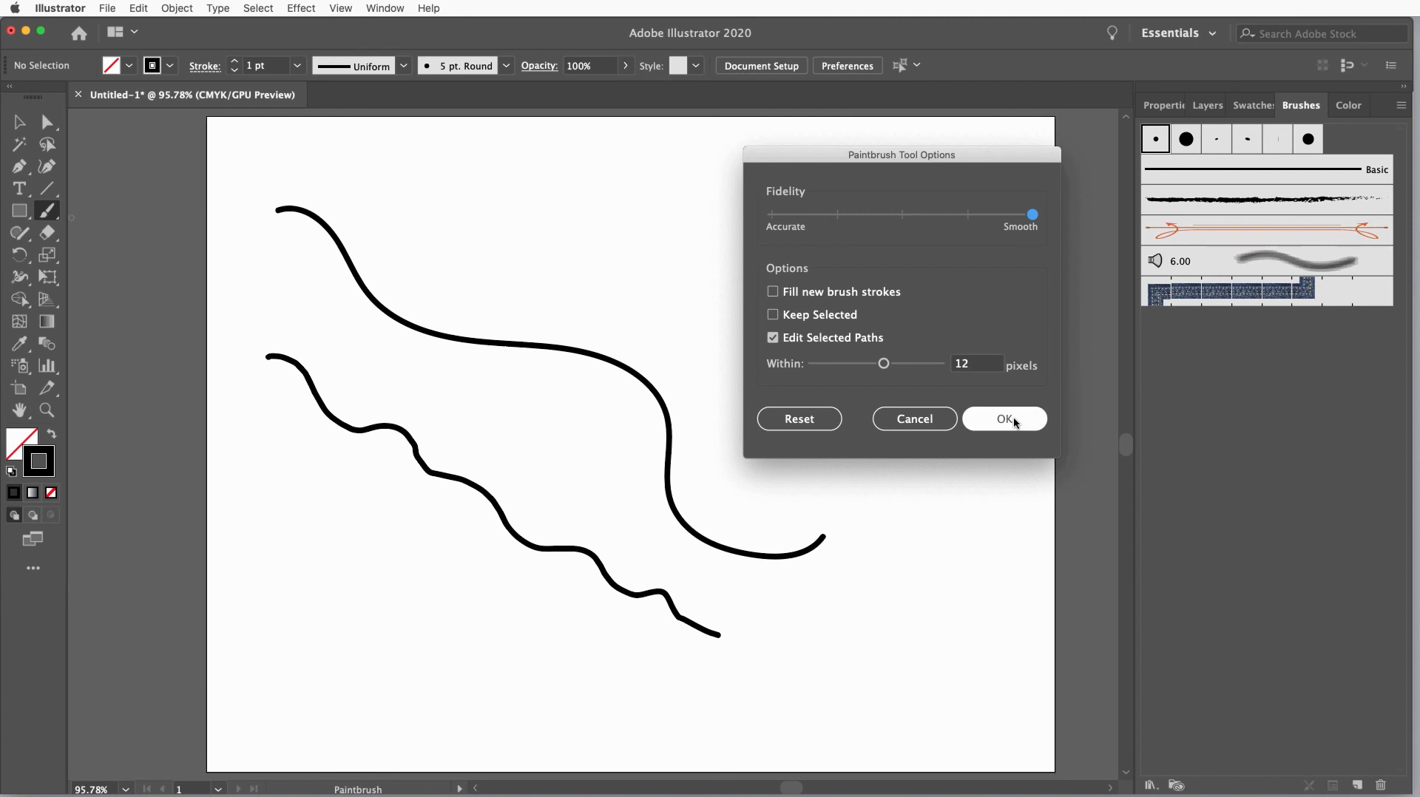
mouse_move(245, 485)
mouse_down()
mouse_move(385, 579)
mouse_move(636, 688)
mouse_up()
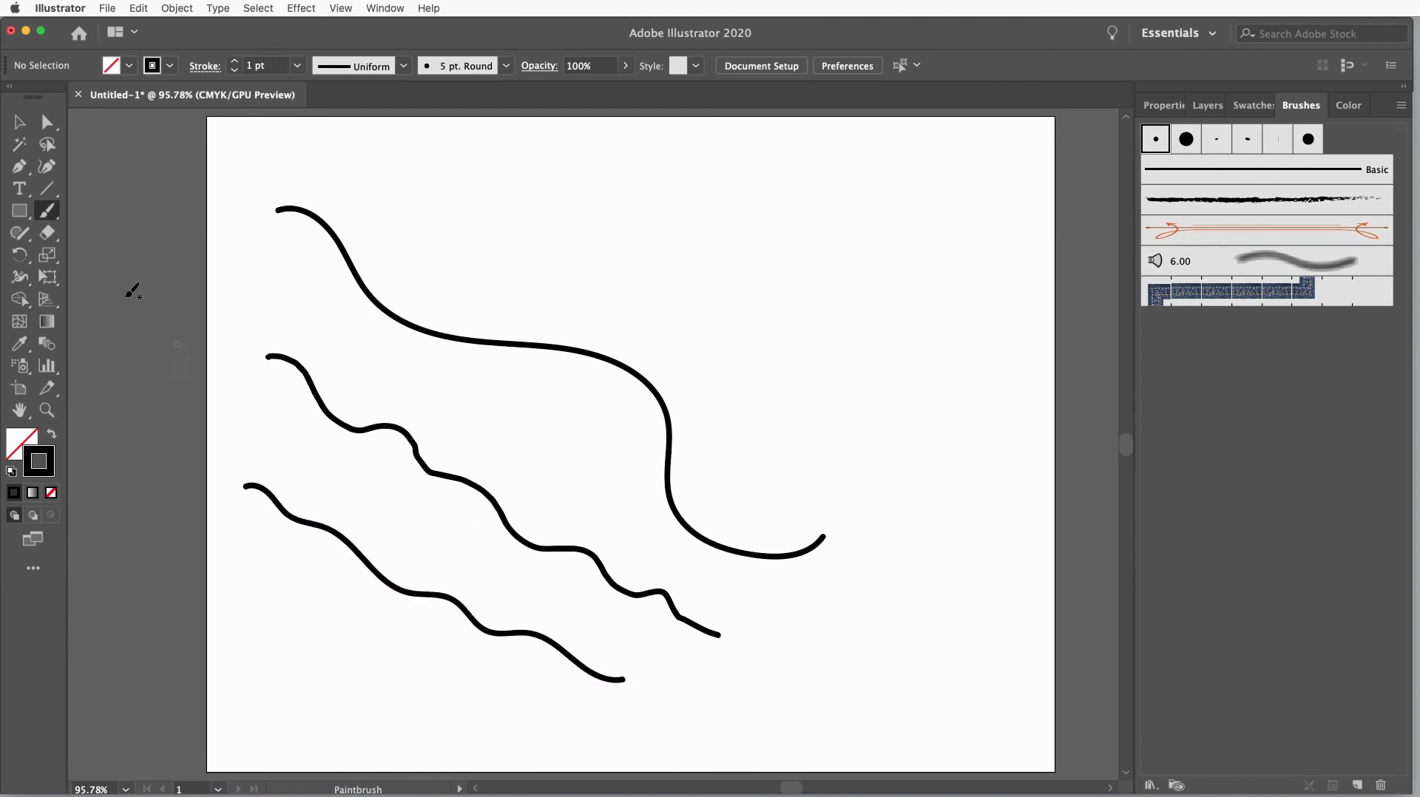
Enable Keep Selected and set Within to 6 pixels in the Paintbrush options, then paint a long looping stroke in the artboard's upper-right area.
double_click(49, 211)
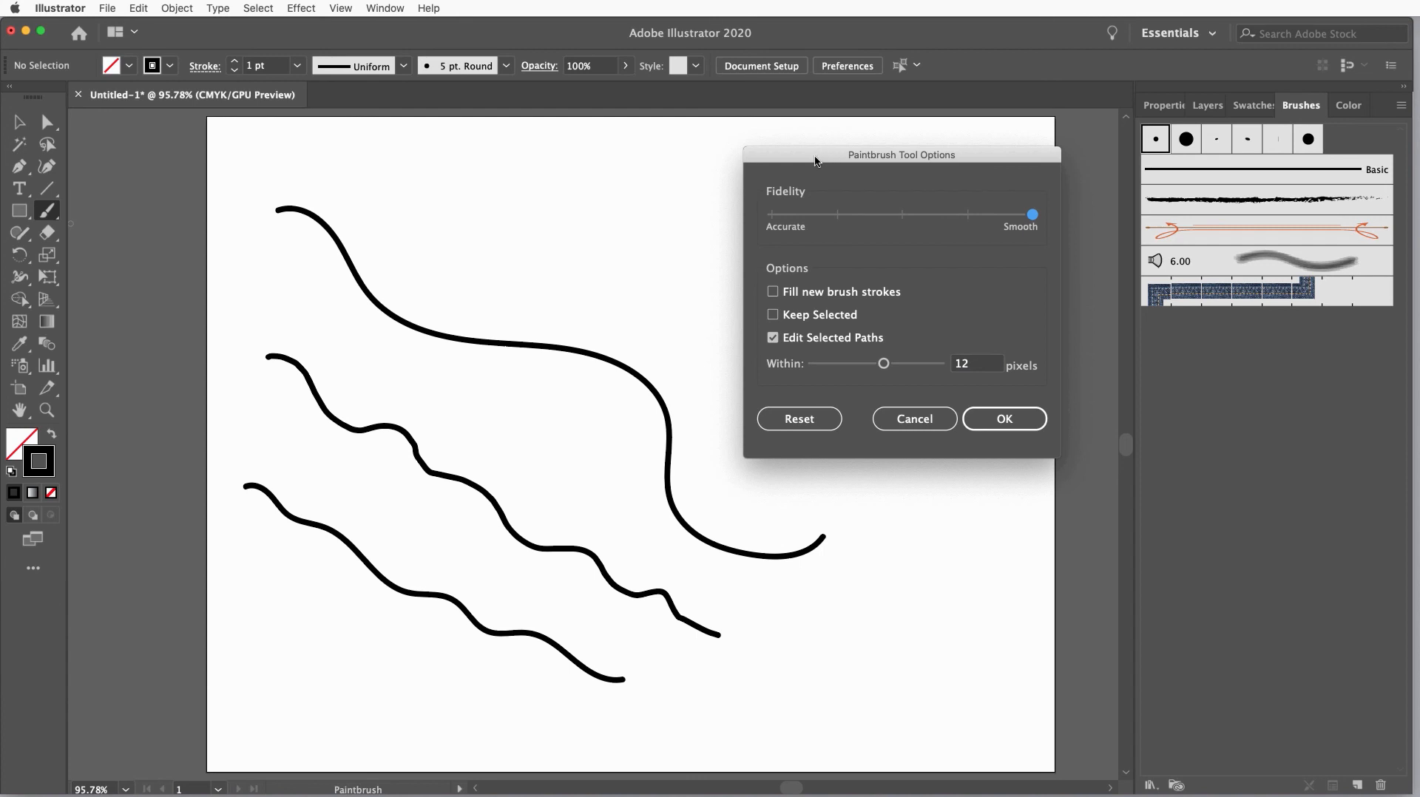
drag(858, 153, 1024, 123)
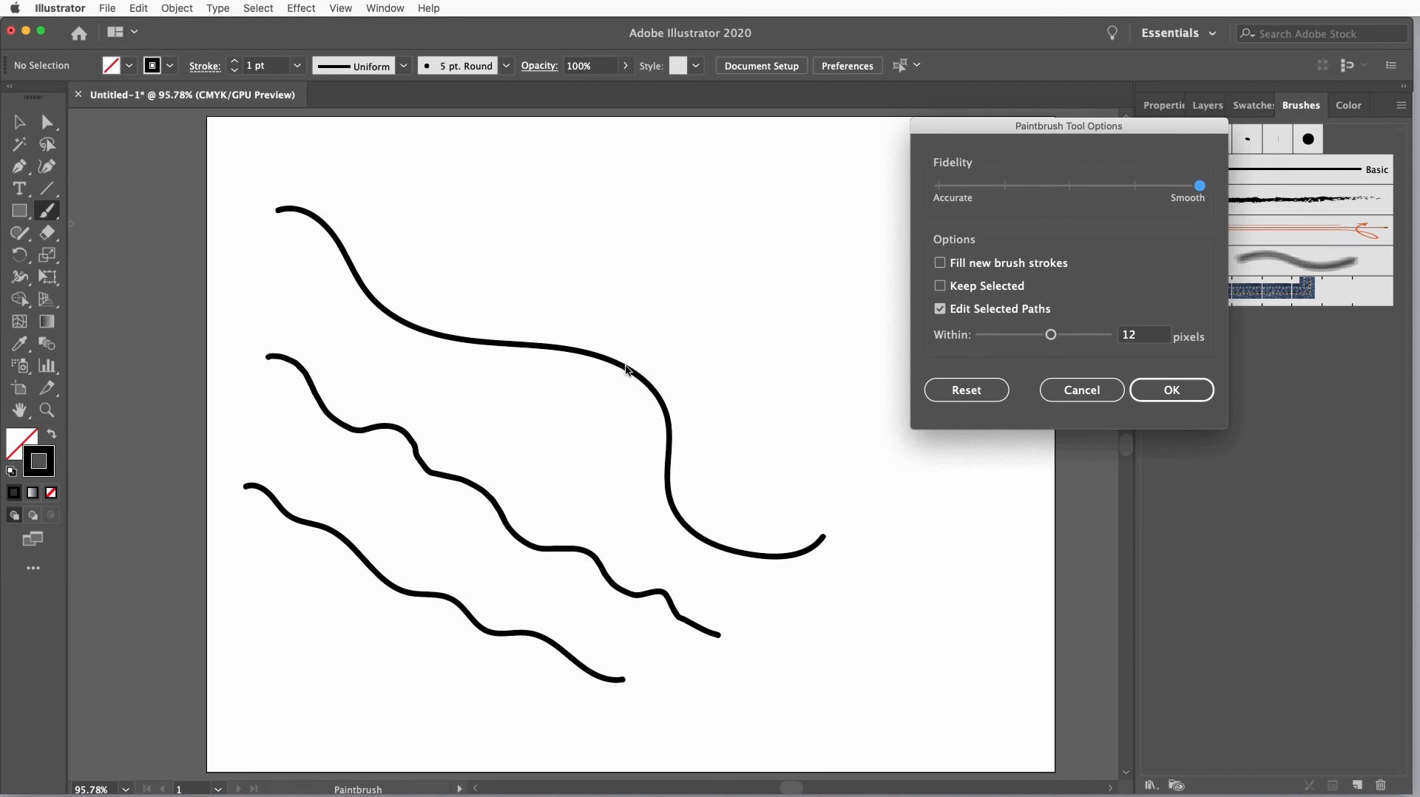
click(940, 286)
drag(1050, 335, 1008, 337)
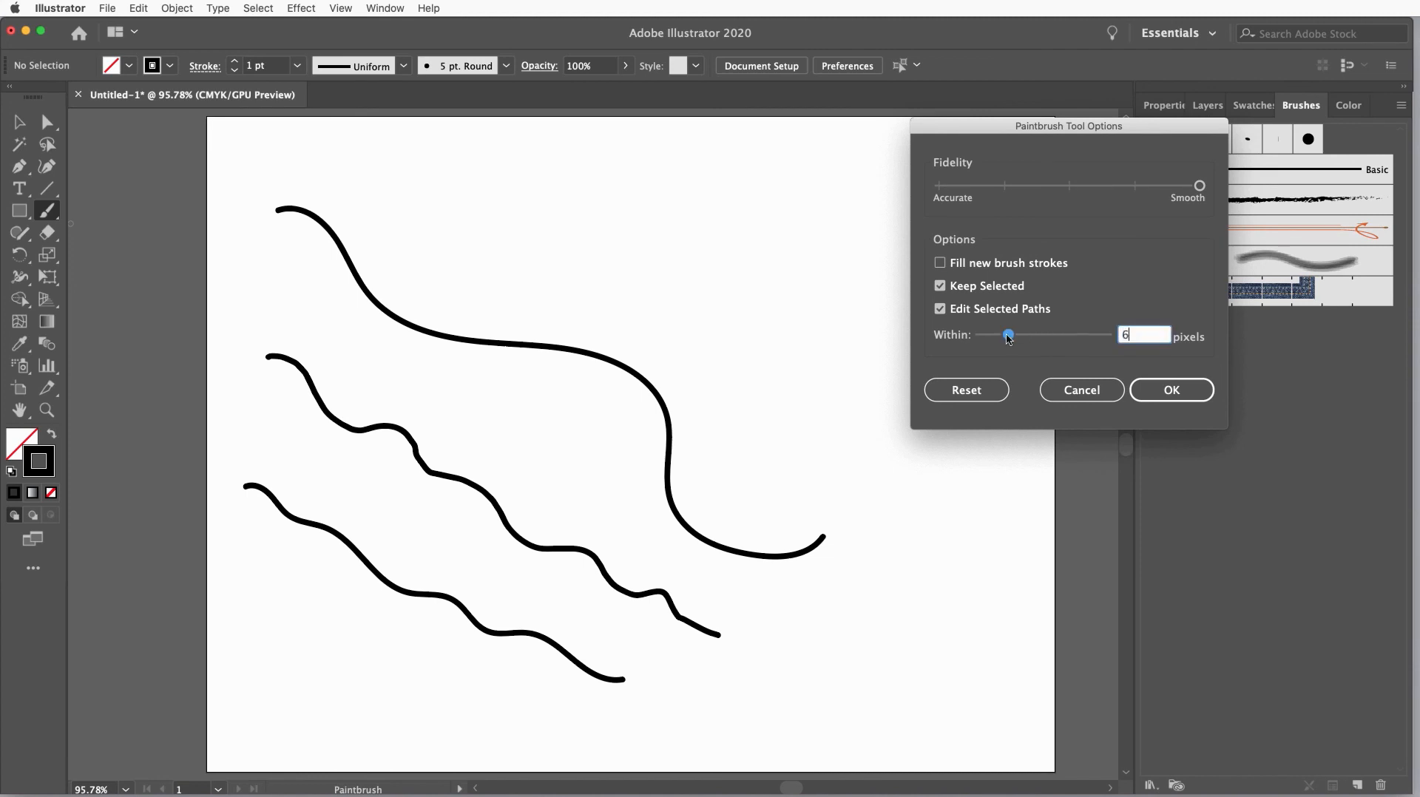
click(1173, 390)
mouse_move(446, 178)
mouse_down()
mouse_move(923, 378)
mouse_move(911, 416)
mouse_move(745, 386)
mouse_move(751, 453)
mouse_move(808, 468)
mouse_move(861, 454)
mouse_move(878, 482)
mouse_move(931, 503)
mouse_move(949, 474)
mouse_move(914, 458)
mouse_up()
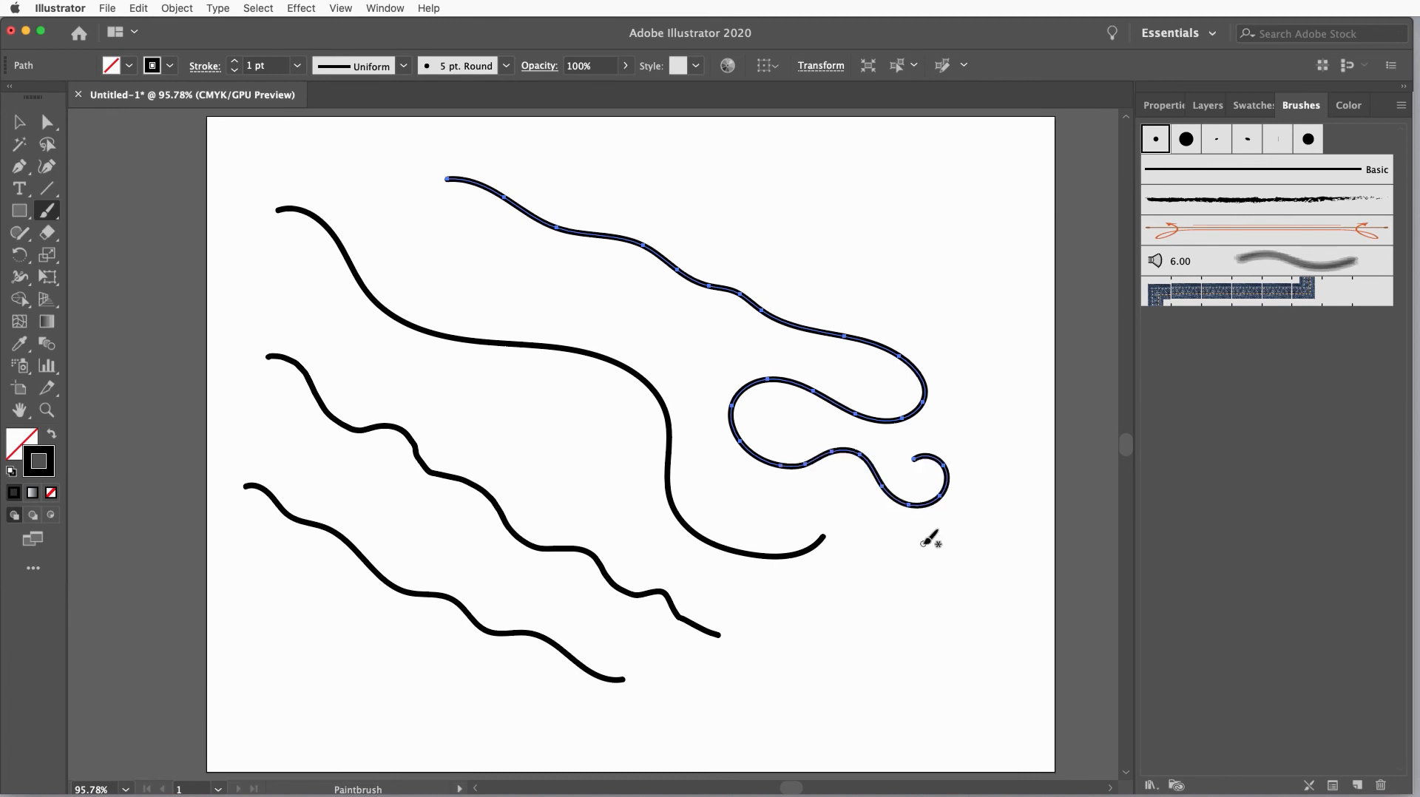
Select all four painted strokes and delete them from the artboard.
click(20, 123)
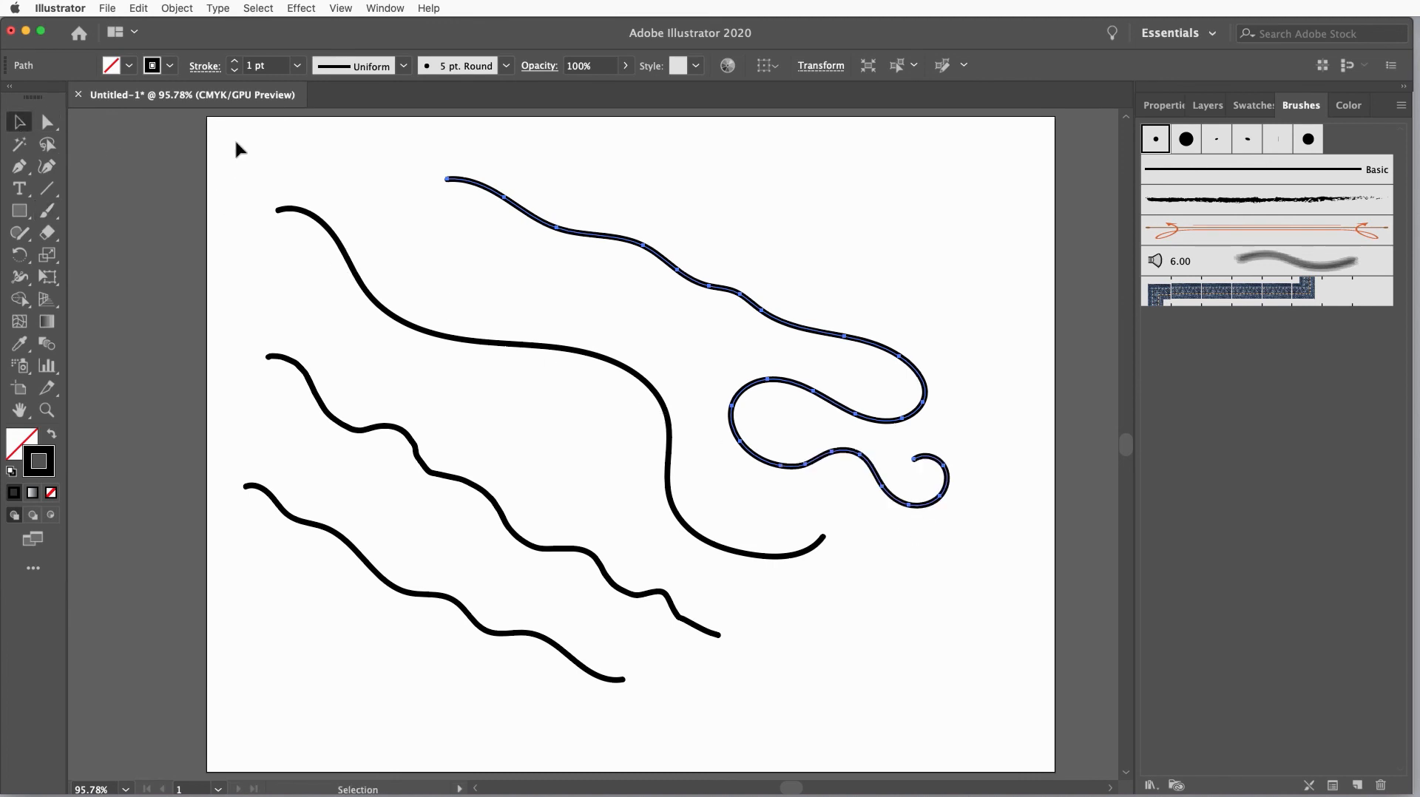
mouse_move(234, 139)
mouse_down()
mouse_move(521, 375)
mouse_move(970, 651)
mouse_up()
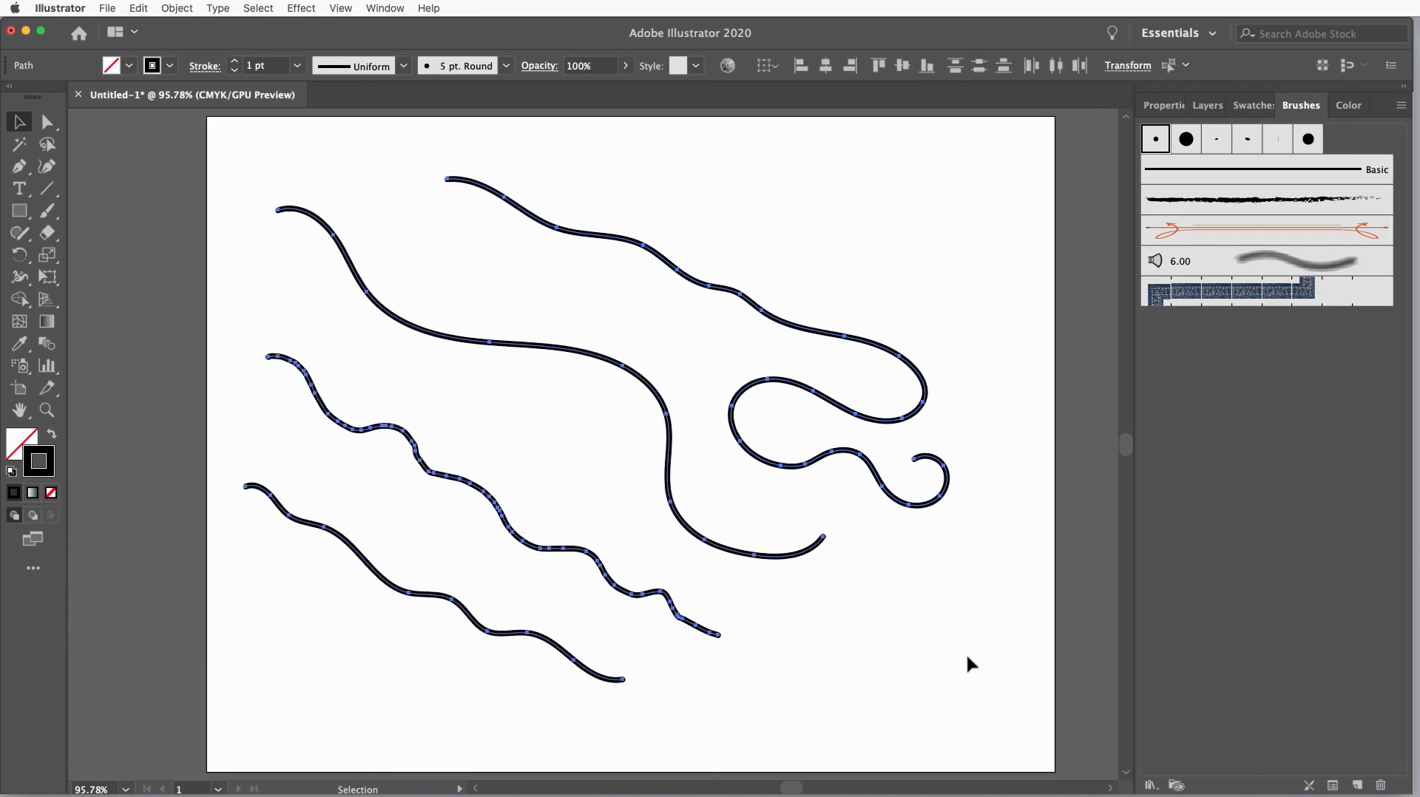
key(Delete)
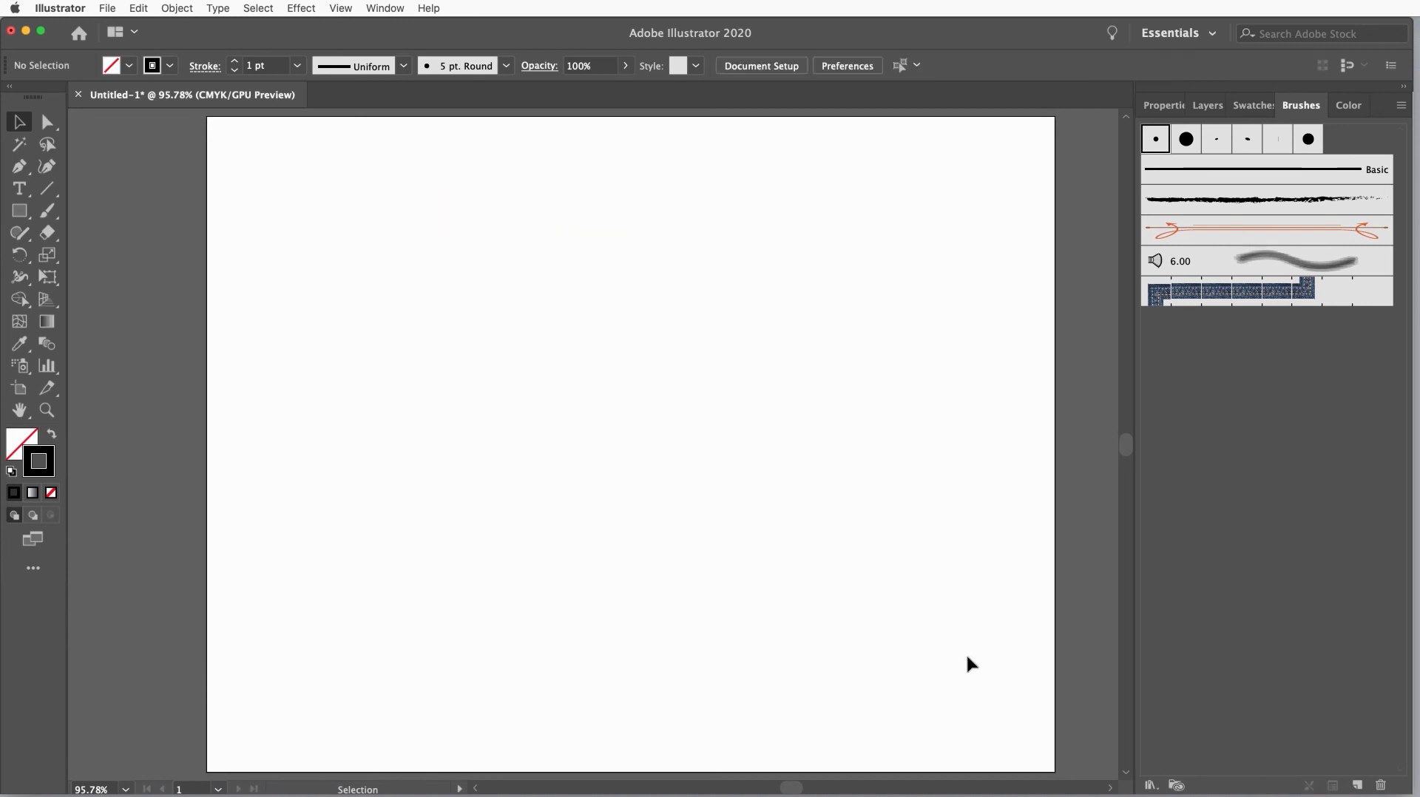
Paint a new wavy stroke across the artboard with the Paintbrush and apply the rough, charcoal-like brush to it.
key(b)
mouse_move(250, 195)
mouse_down()
mouse_move(373, 226)
mouse_move(550, 368)
mouse_move(718, 344)
mouse_move(841, 355)
mouse_move(839, 452)
mouse_move(918, 522)
mouse_up()
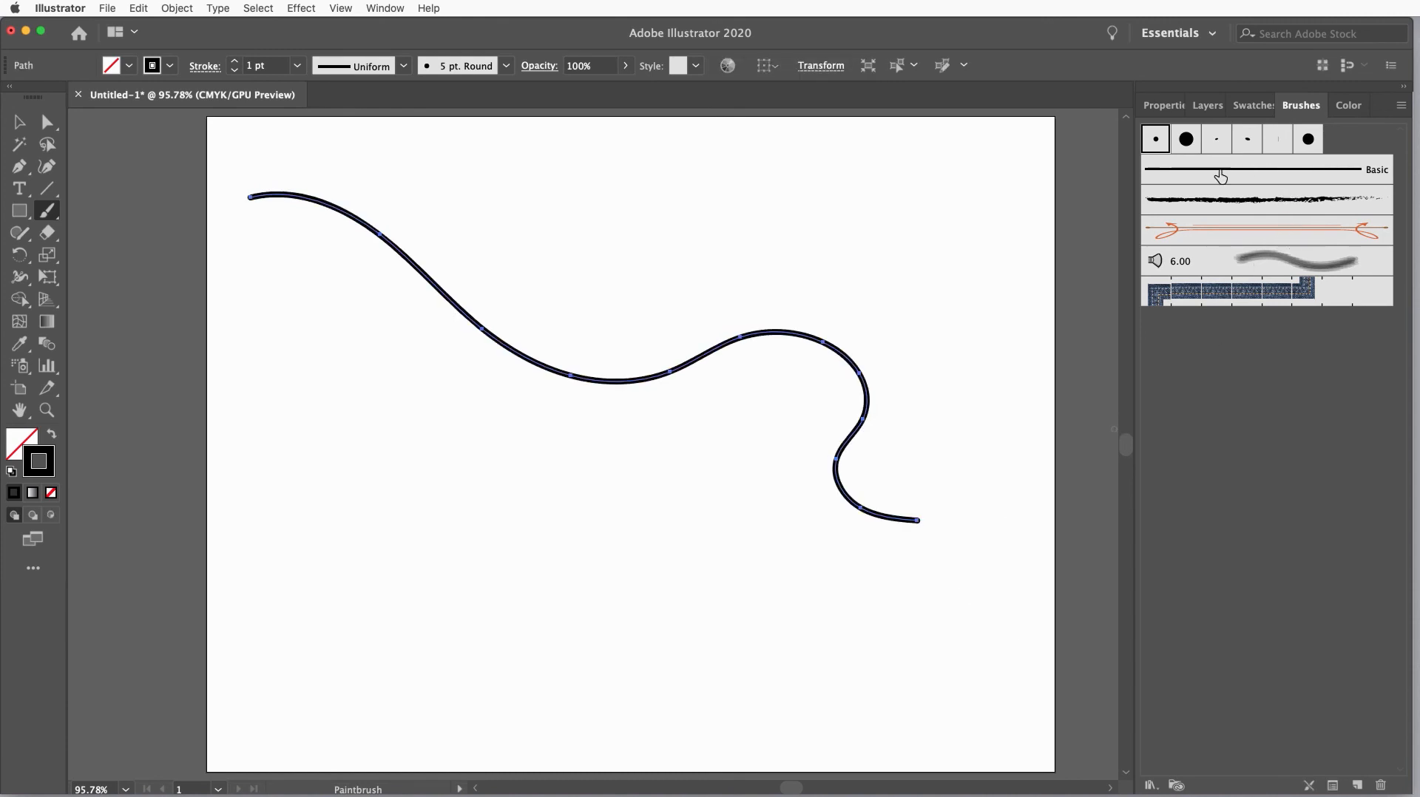
click(1234, 207)
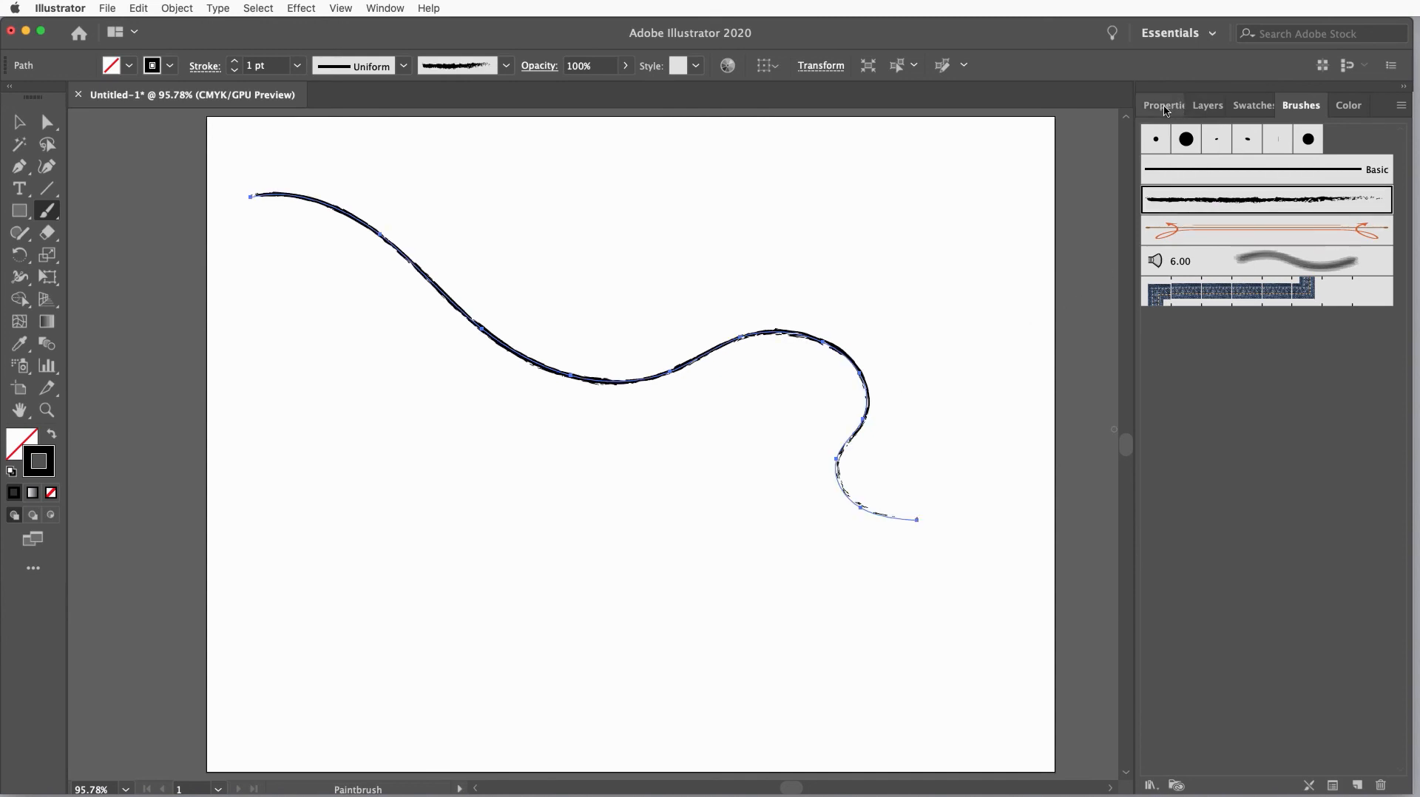
Float the Properties panel over the artboard's lower-right edge and try stroke weights of 2 pt, 3 pt and 0.25 pt on the wavy path.
drag(1166, 110, 1081, 353)
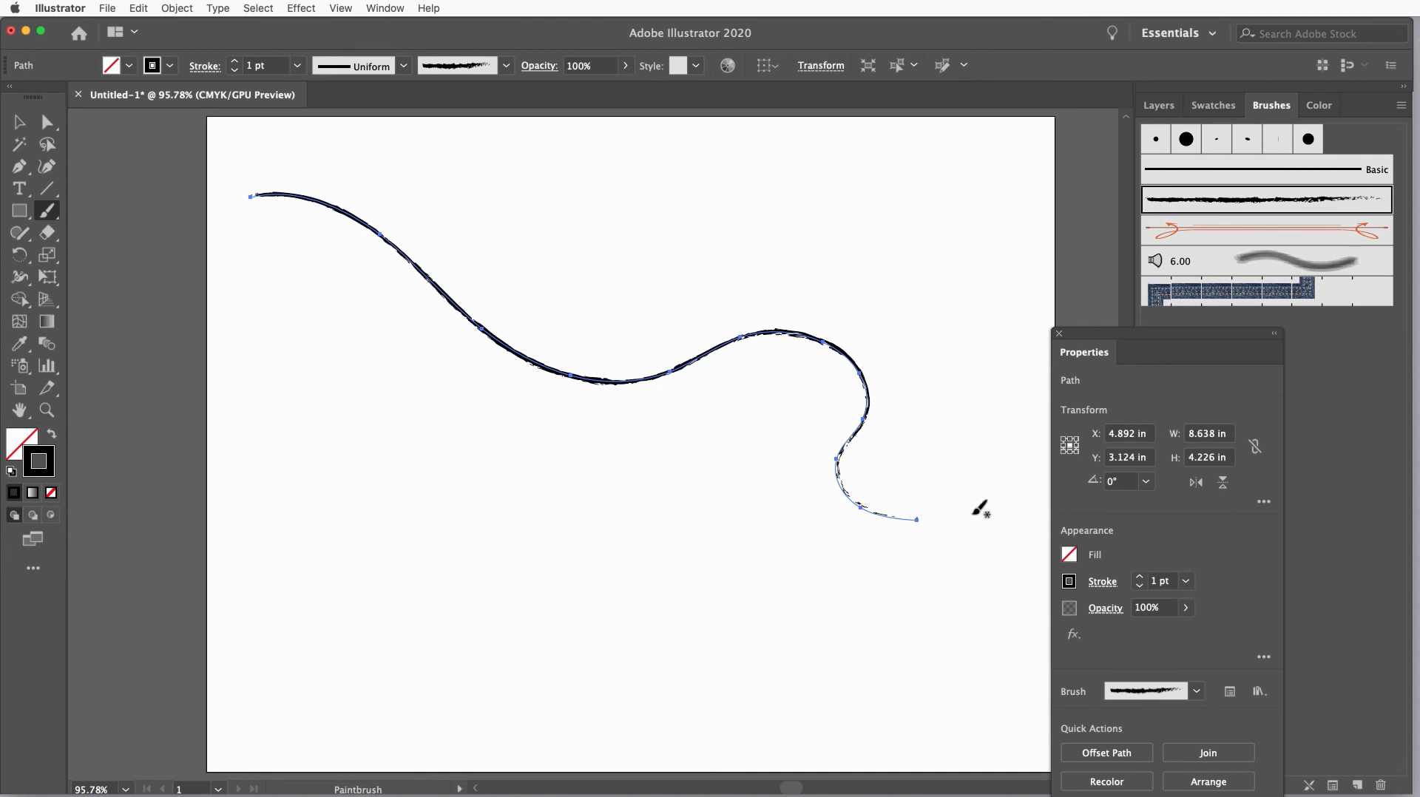
click(1187, 582)
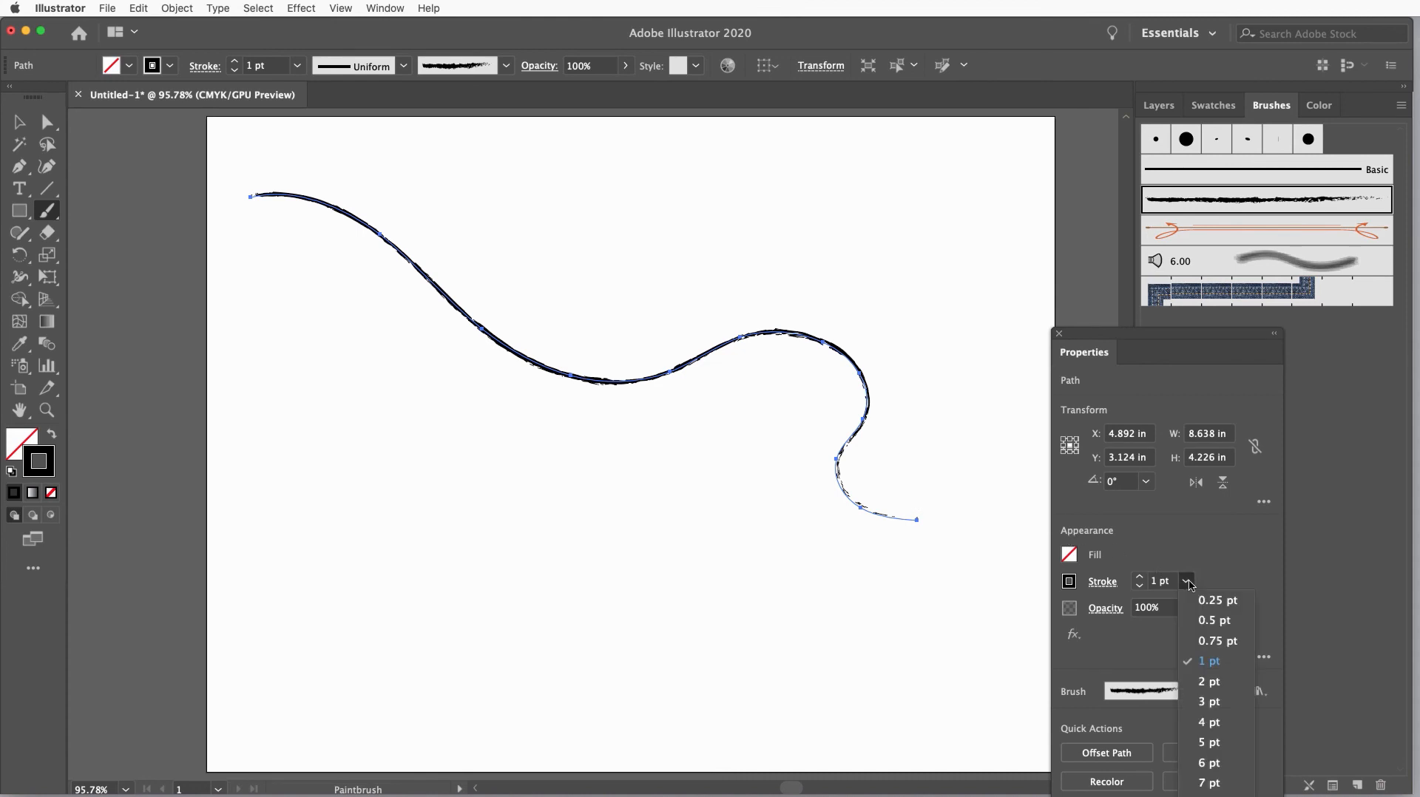
click(1207, 681)
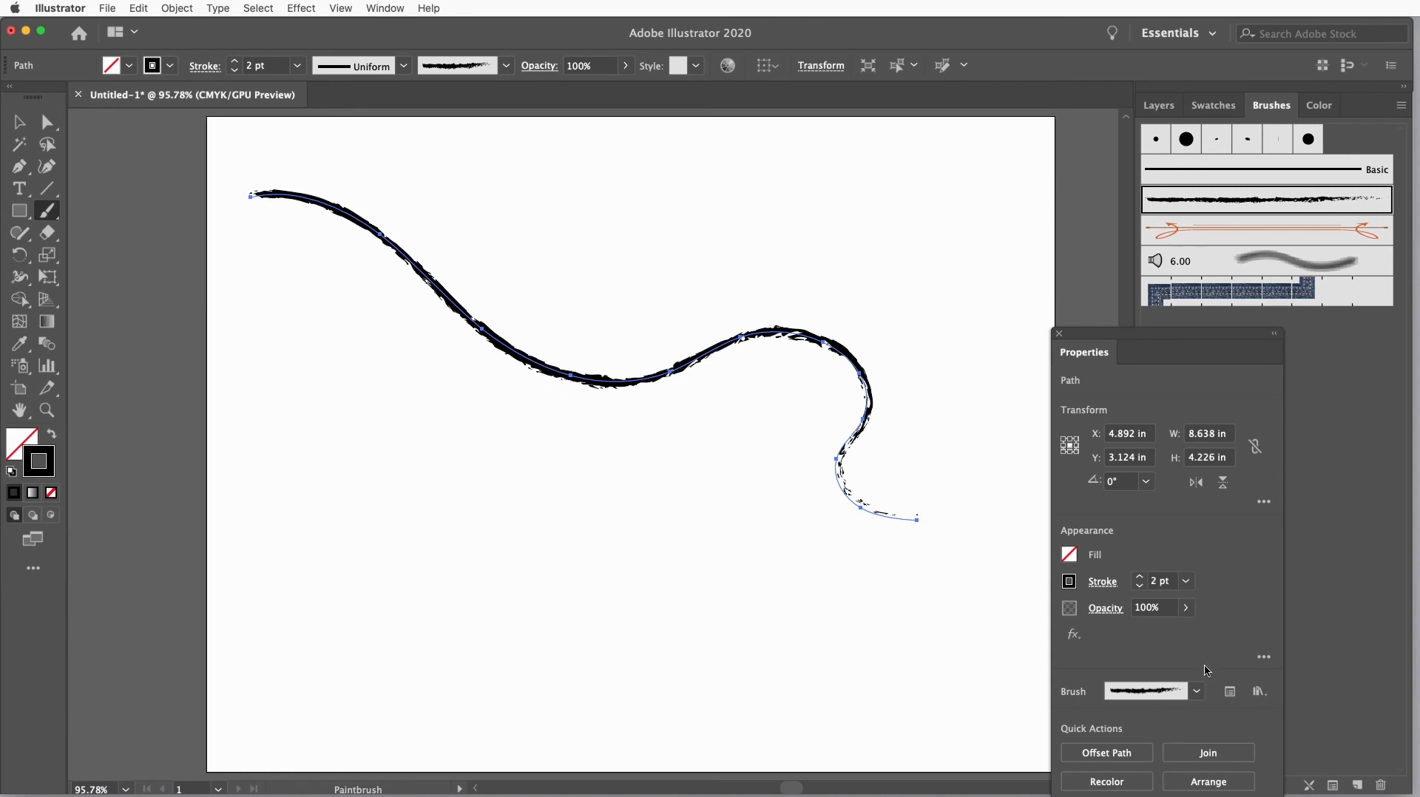
click(1187, 582)
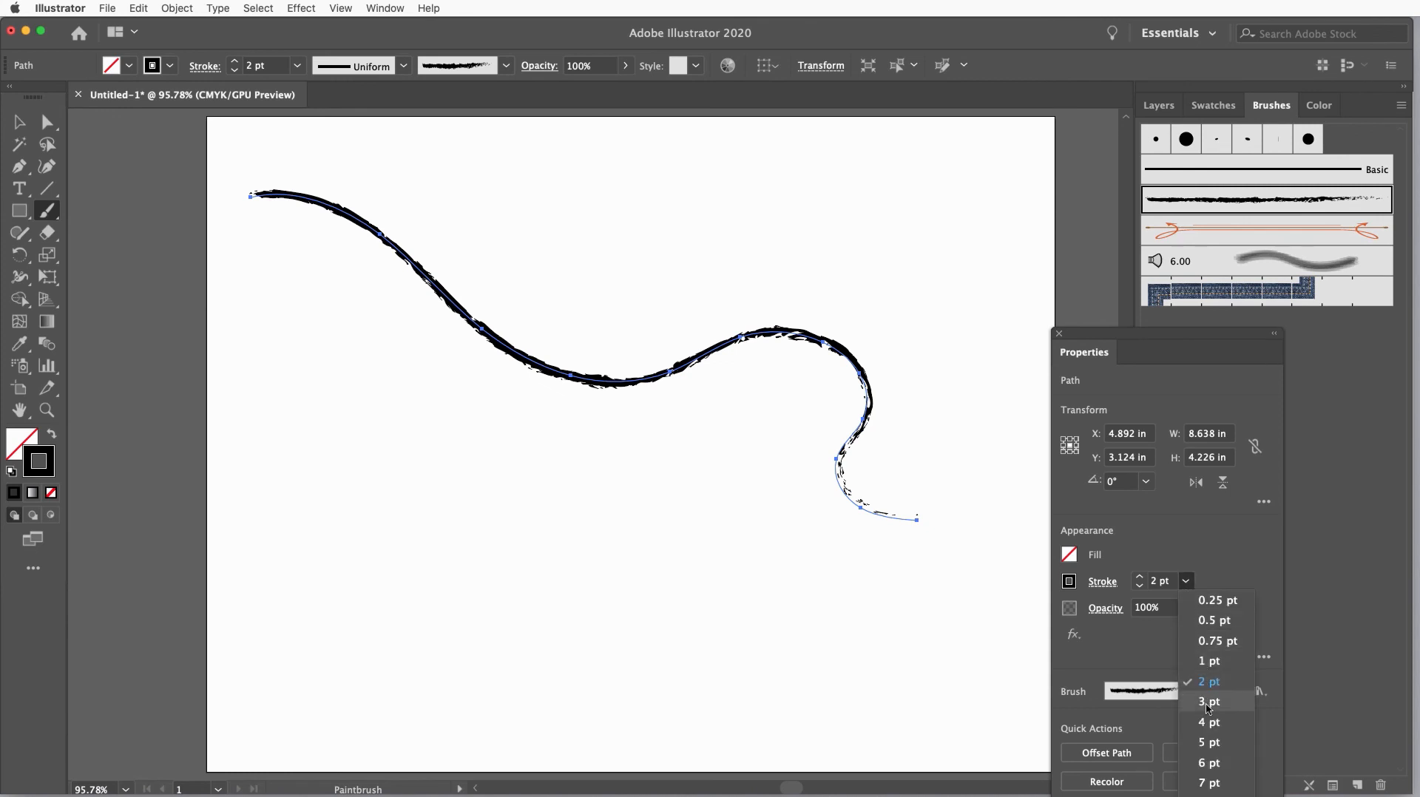
click(1208, 703)
click(1189, 584)
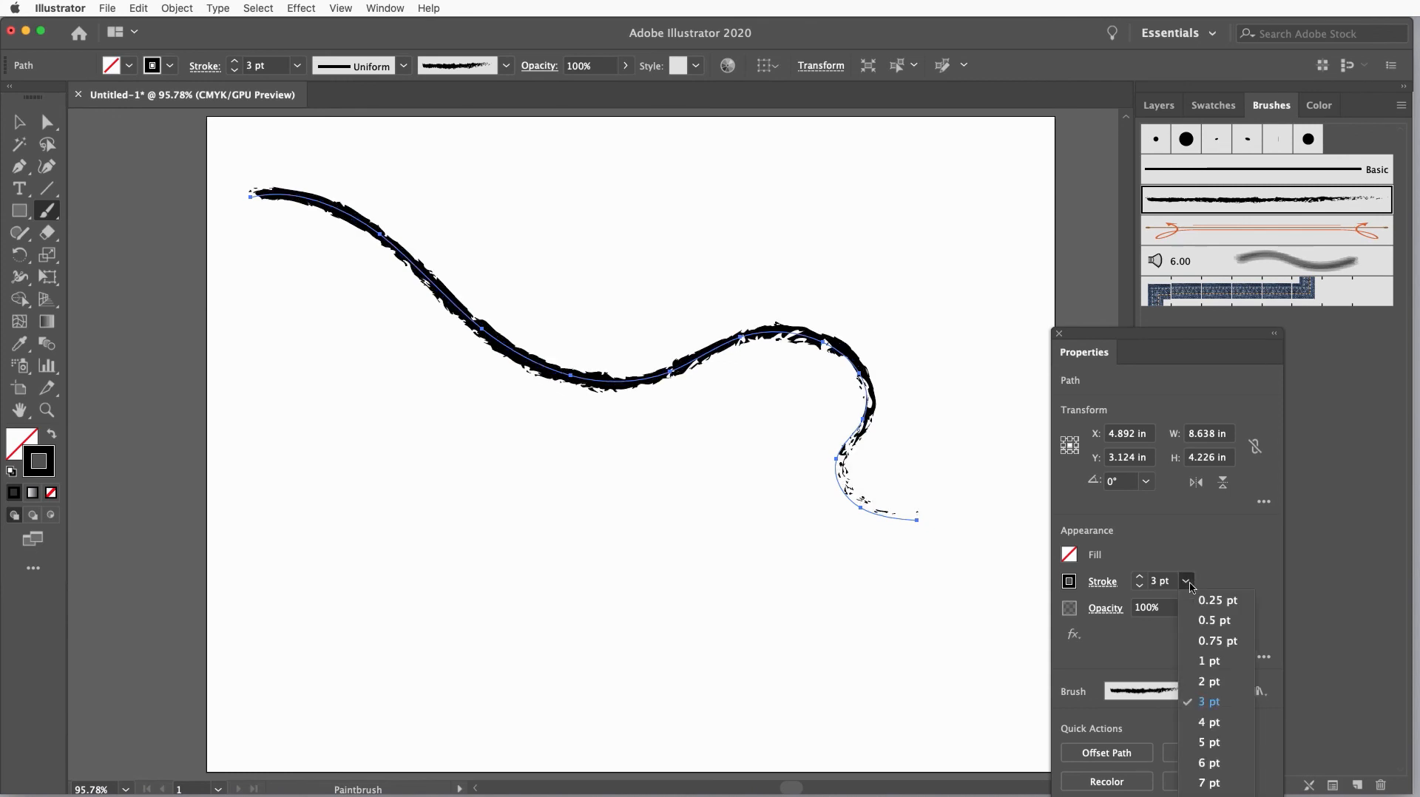
click(1204, 601)
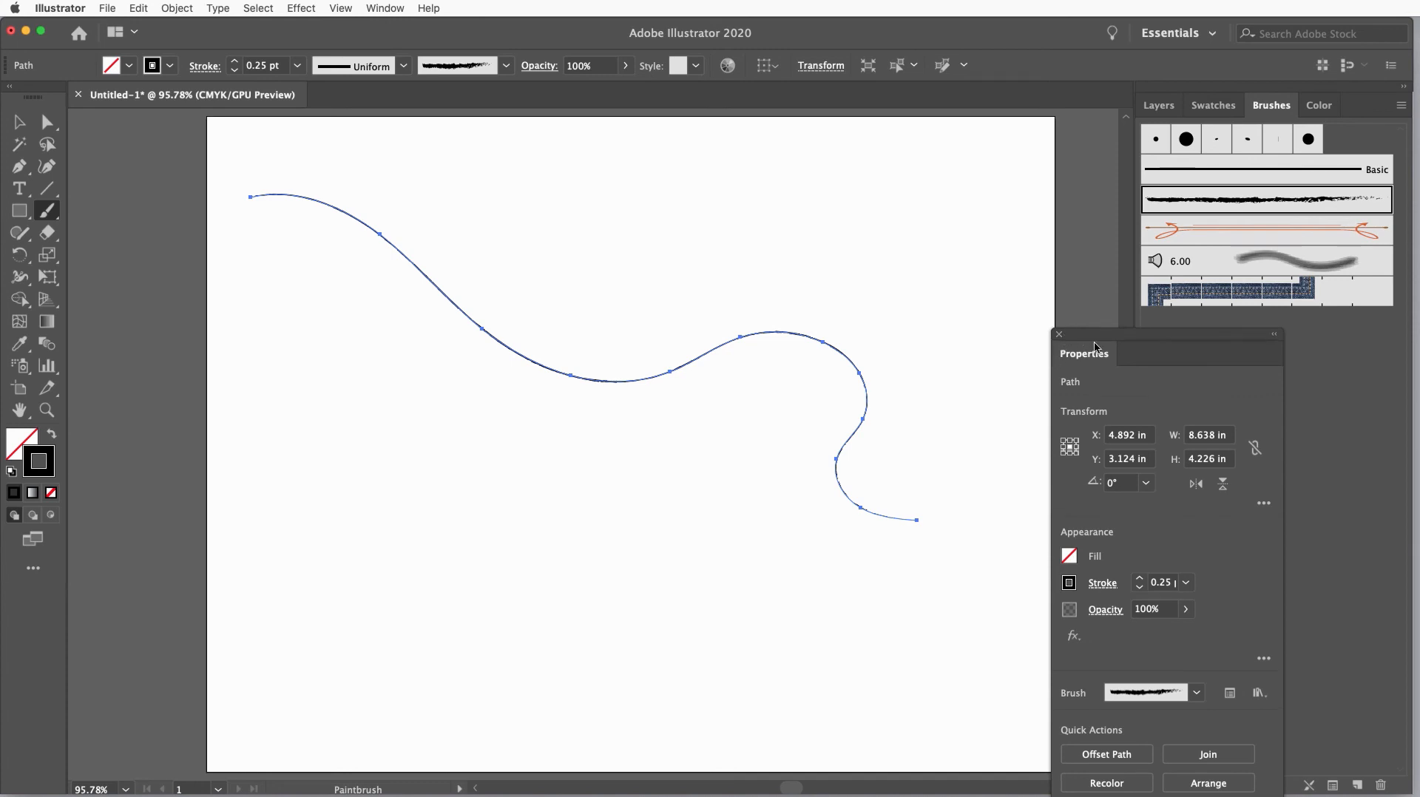
Move the floating Properties panel clear of the brush list and apply the 6.00 bristle brush to the wavy path.
drag(1092, 338, 1209, 407)
click(1202, 339)
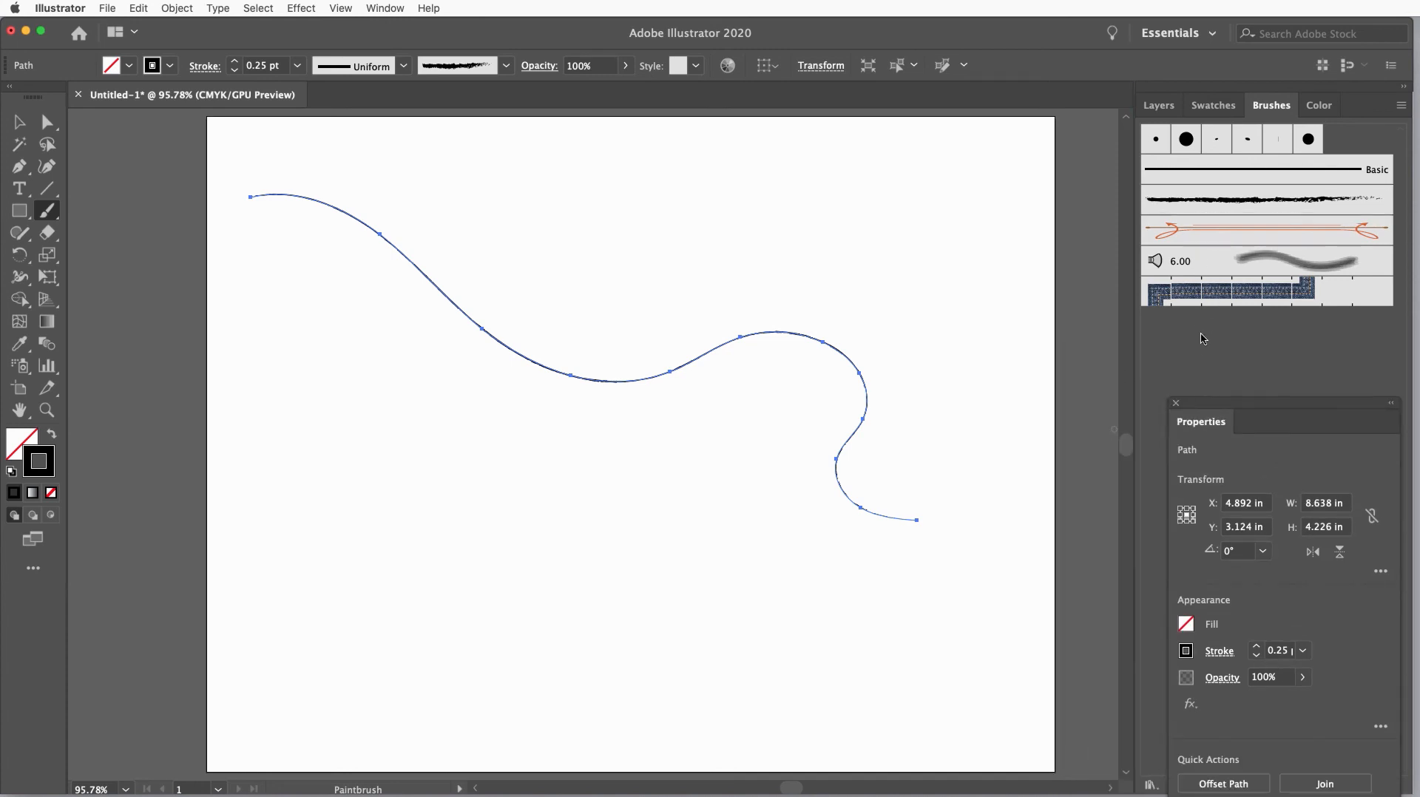
click(1270, 263)
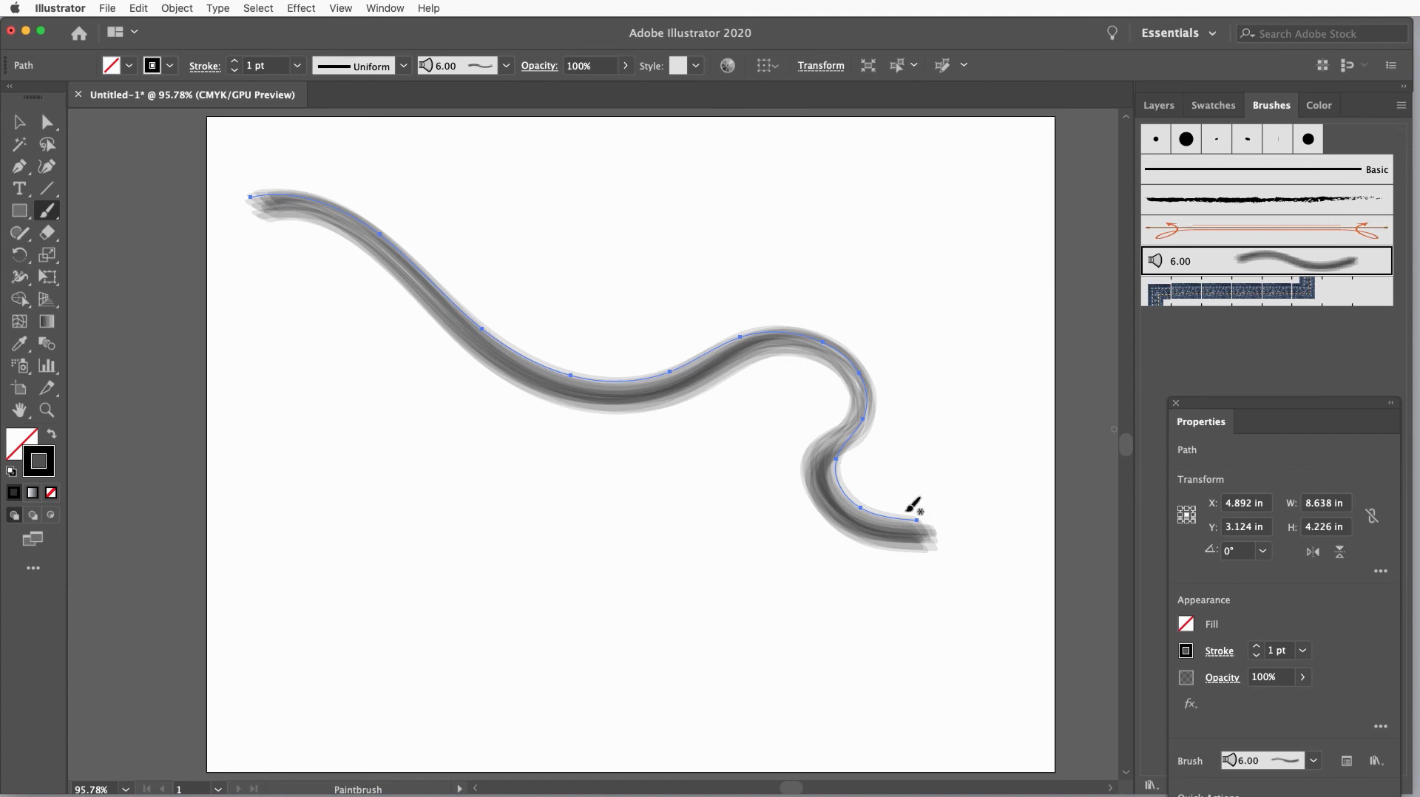
Try cyan and magenta swatches on the bristle stroke, settle on the light red swatch, and set the stroke weight to 0.25 pt.
click(1318, 106)
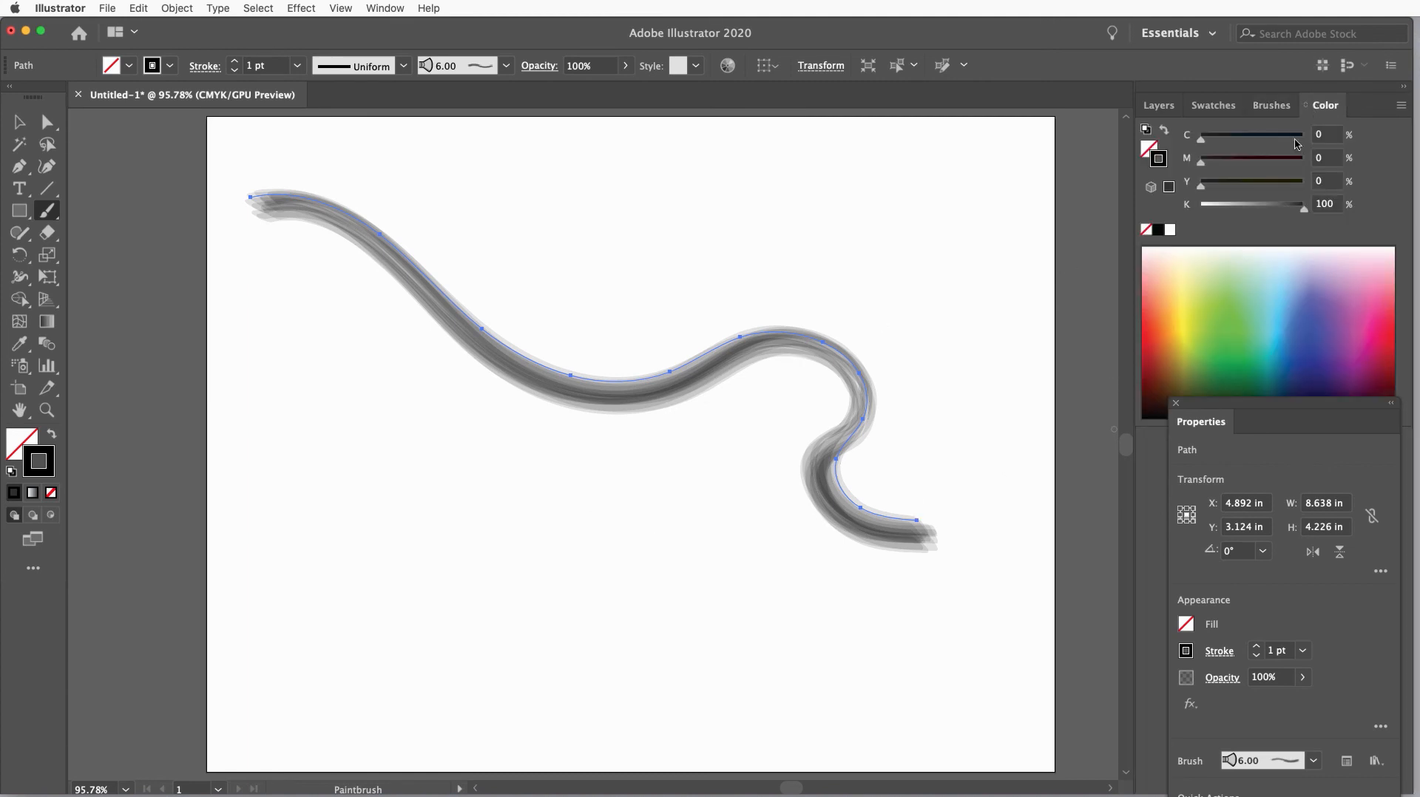
click(1215, 108)
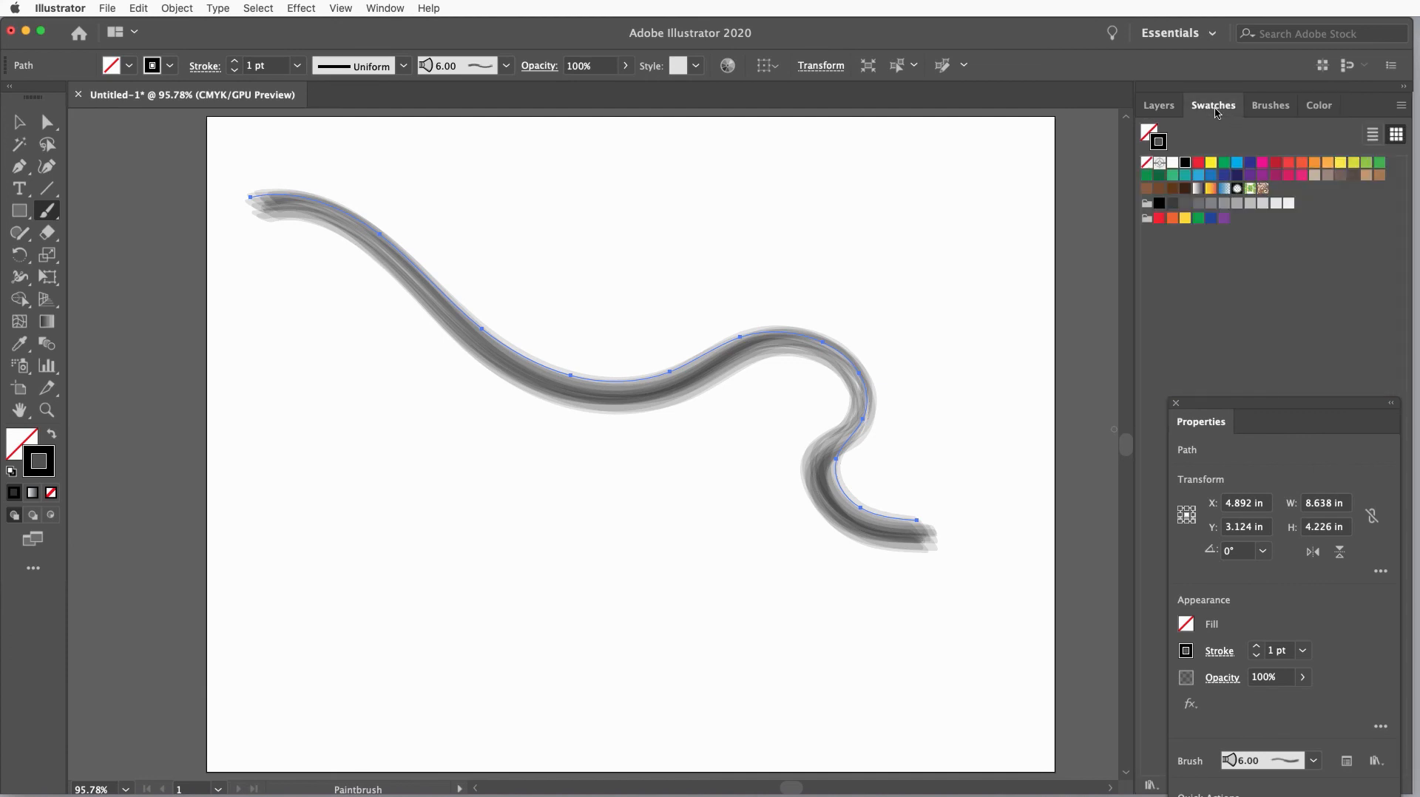
click(1238, 164)
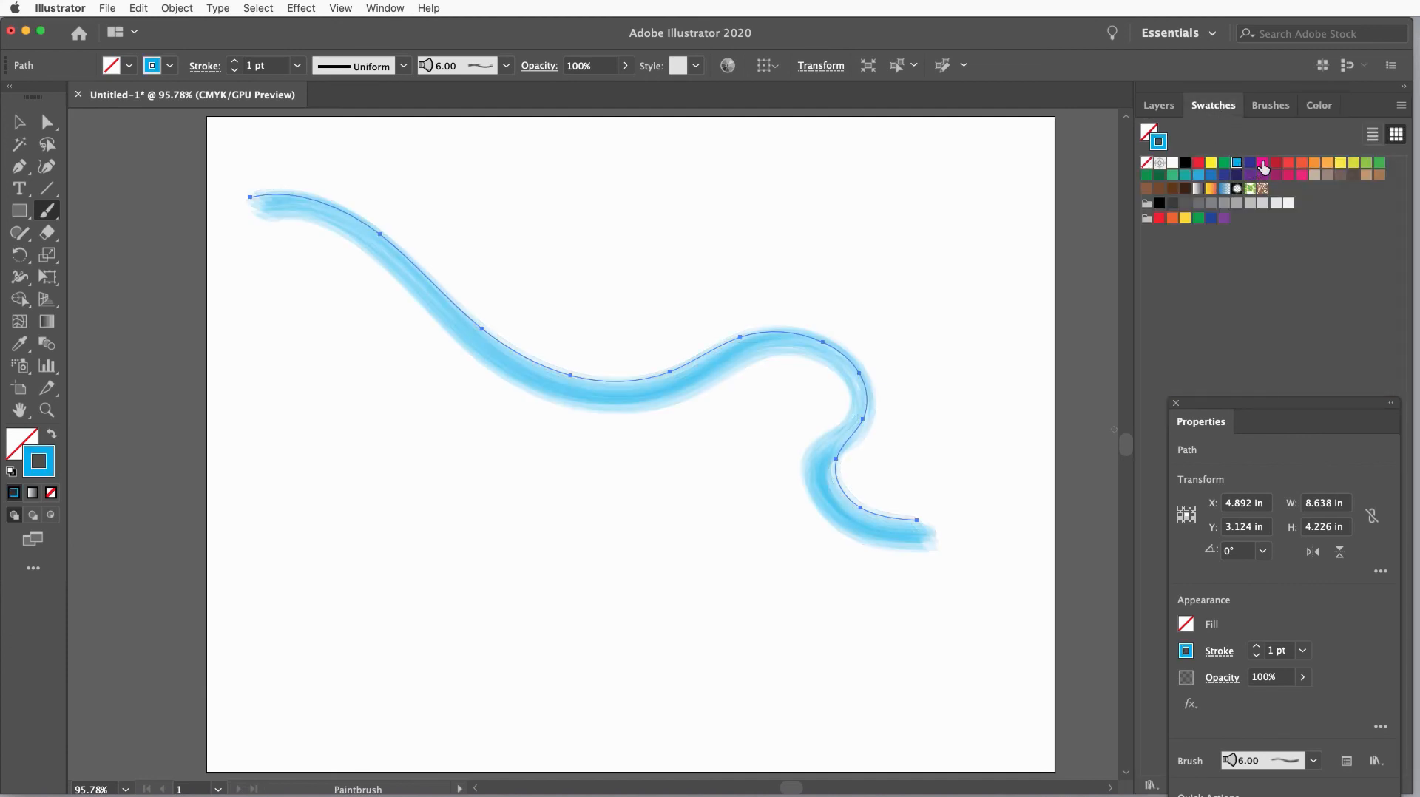
click(1265, 162)
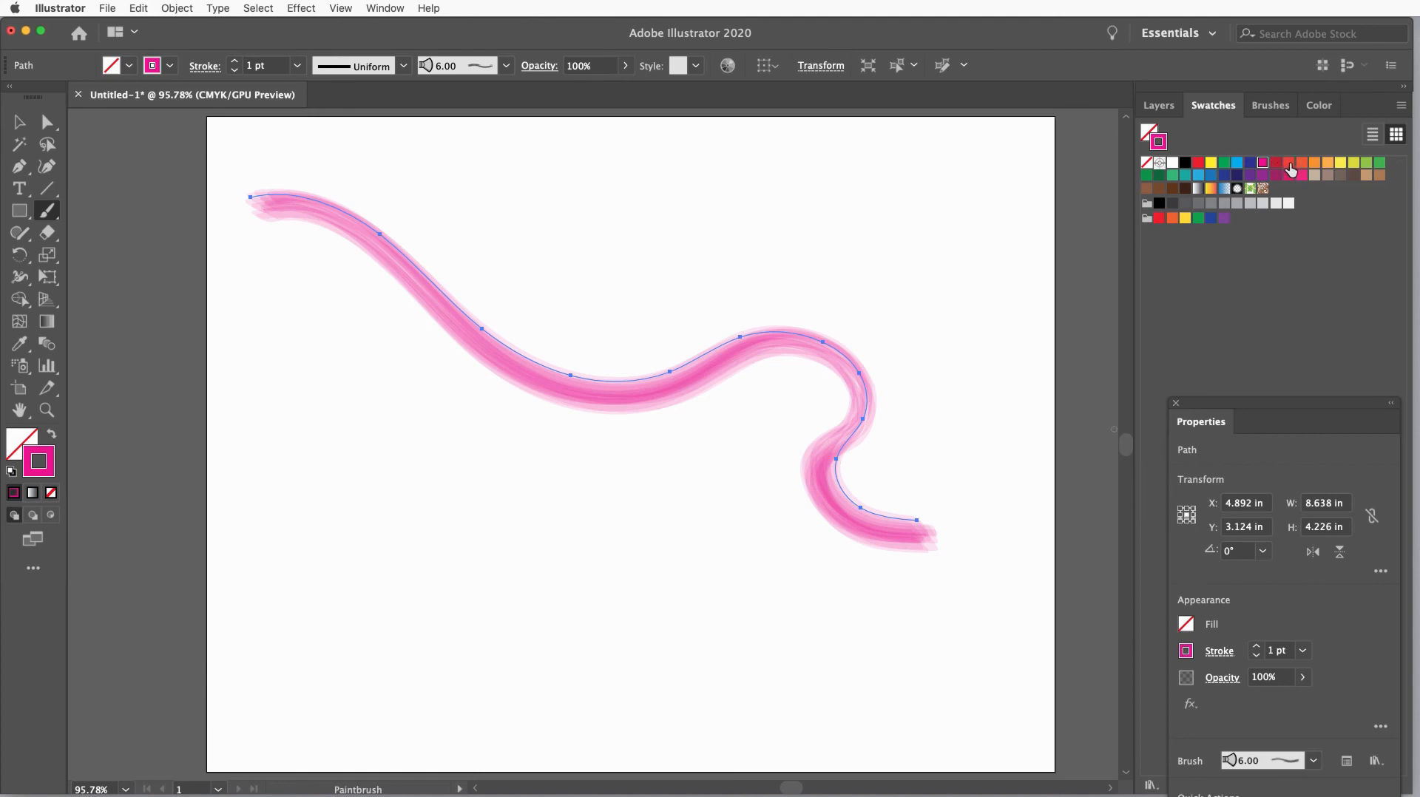
click(1289, 164)
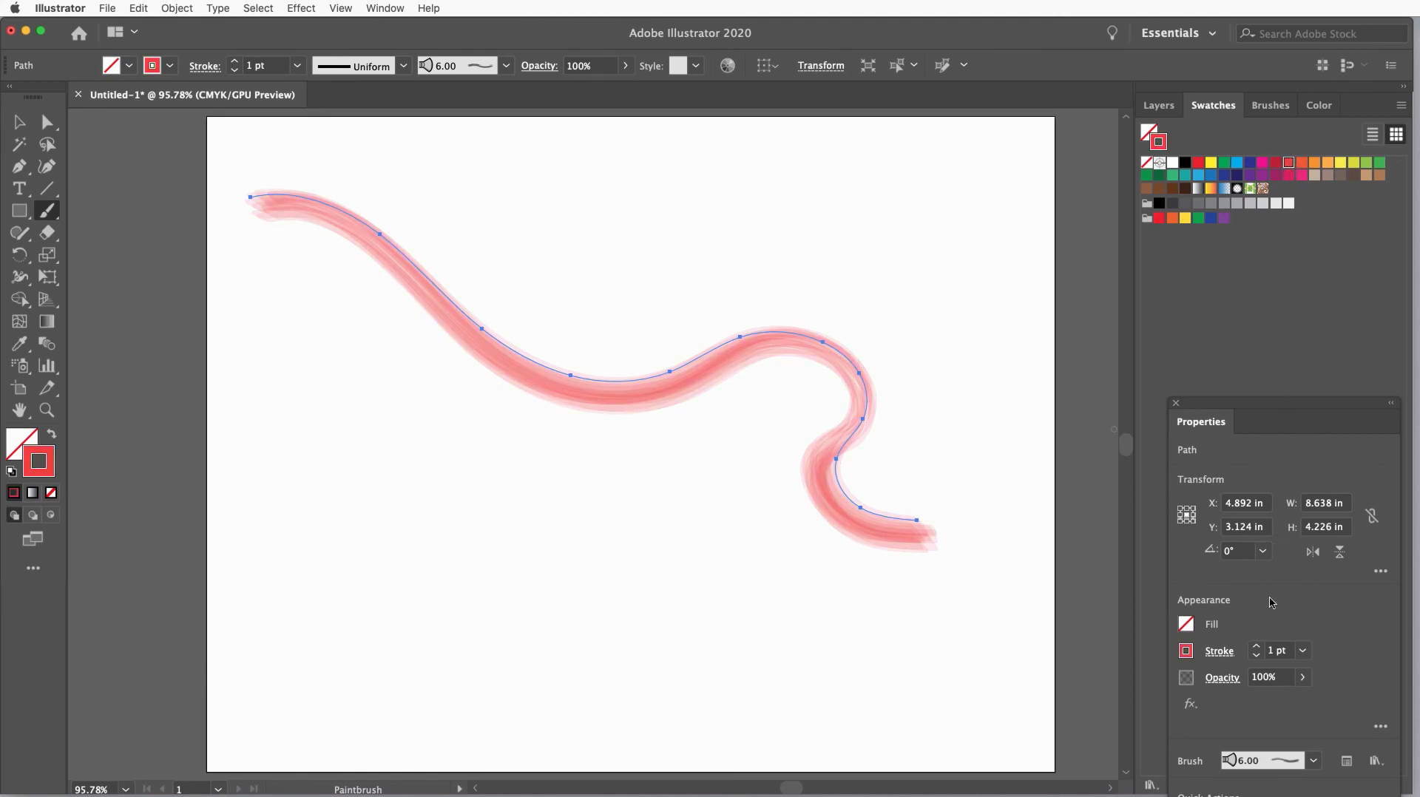
click(1303, 650)
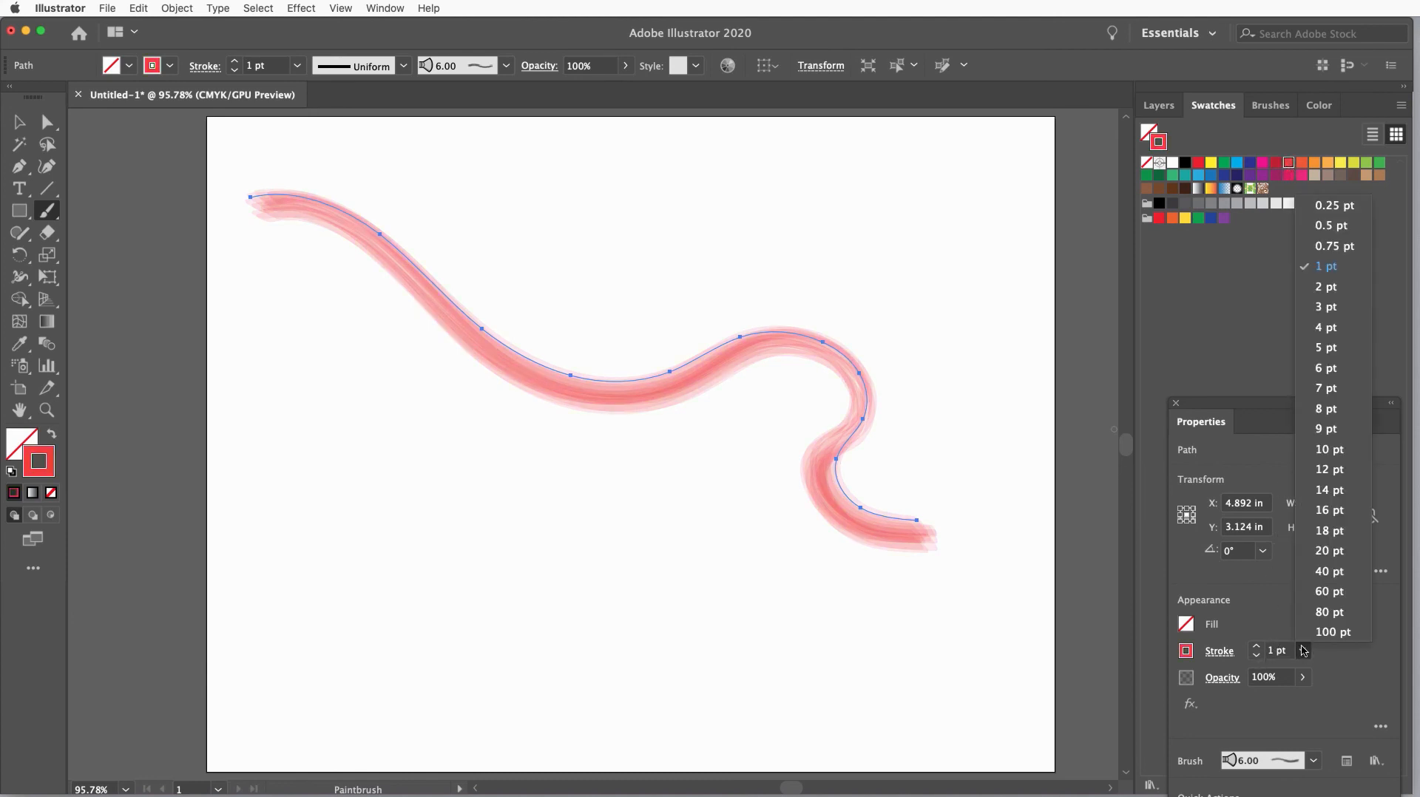
click(1323, 207)
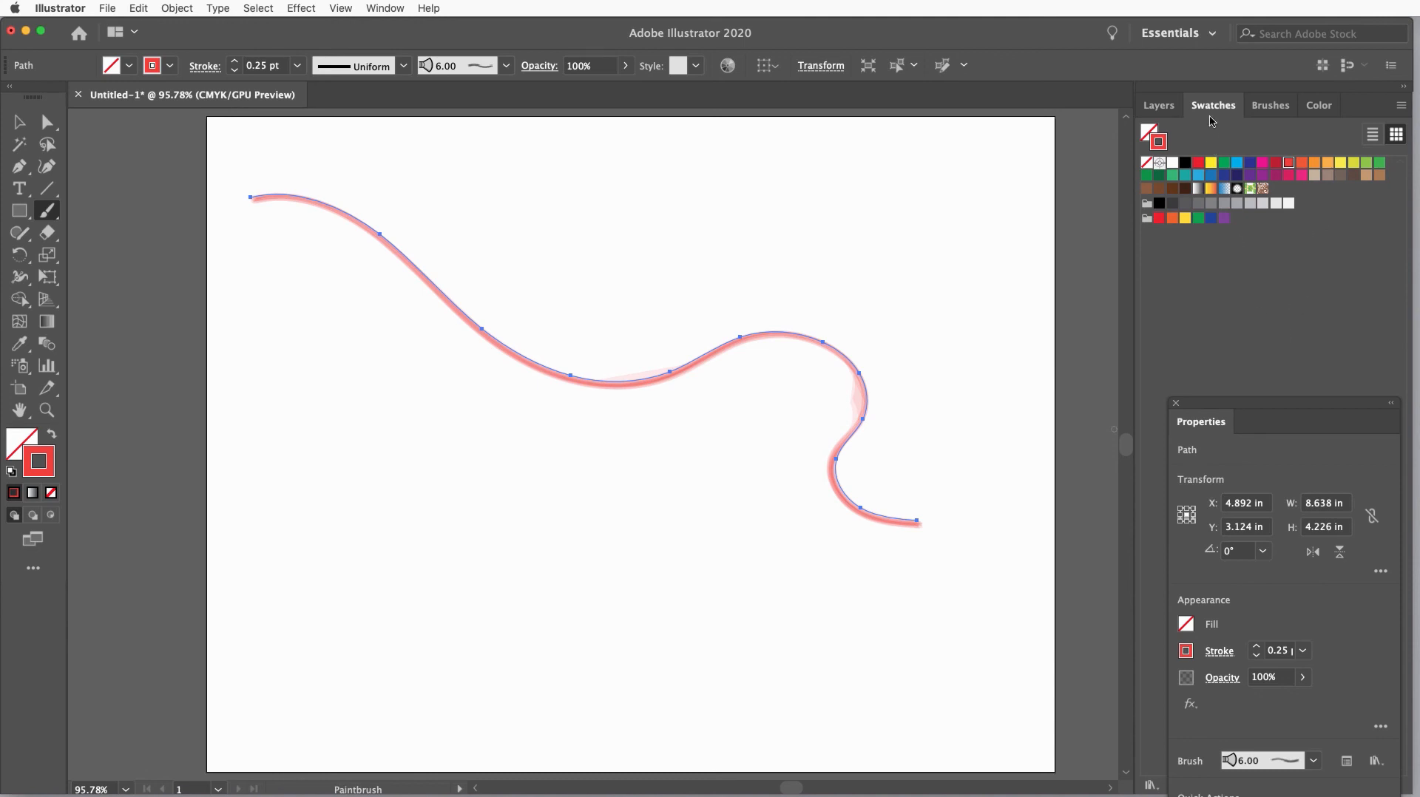
Detach the Brushes panel so it floats over the artboard's upper-right area and shrink it to fit its brushes.
click(1267, 105)
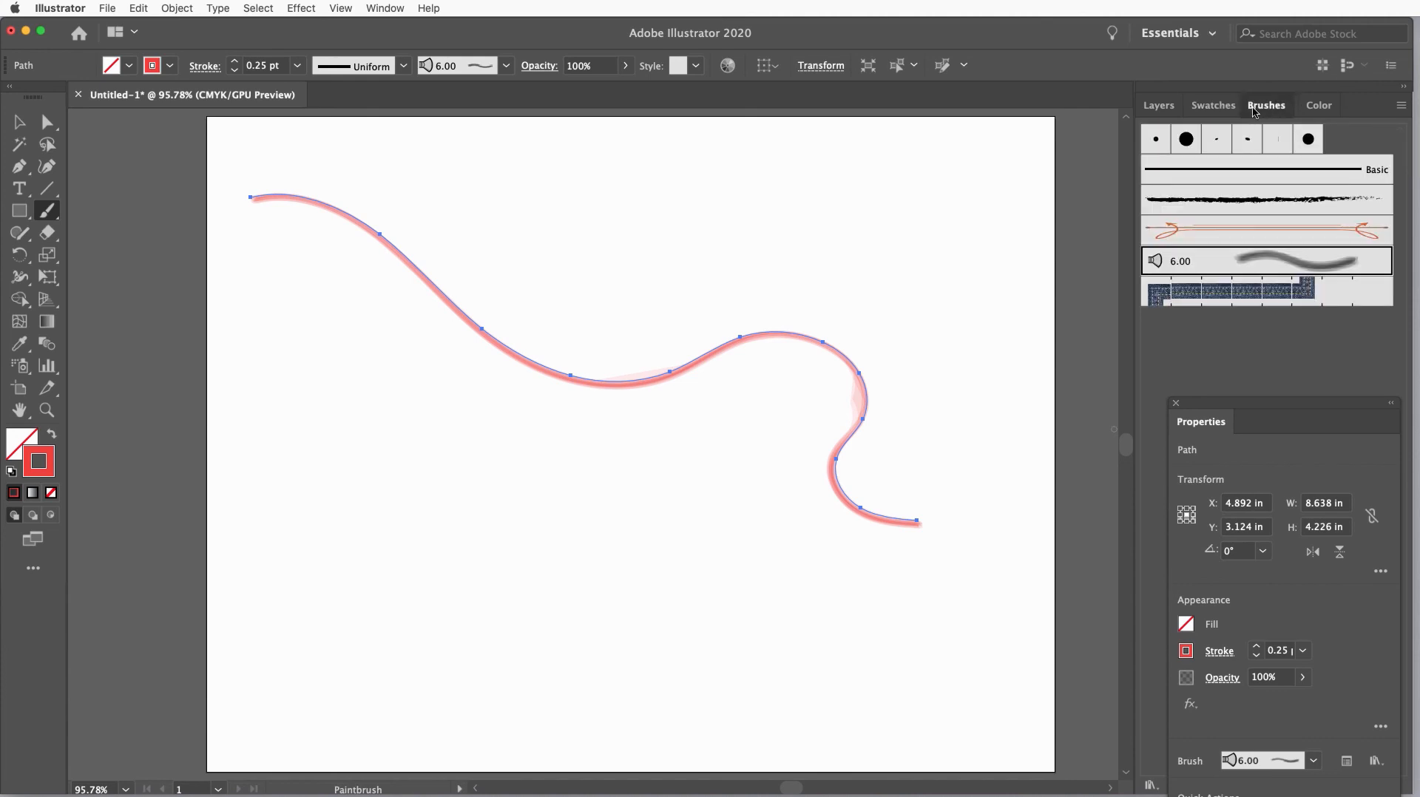
mouse_move(1267, 105)
mouse_down()
mouse_move(832, 136)
mouse_move(869, 136)
mouse_move(863, 59)
mouse_up()
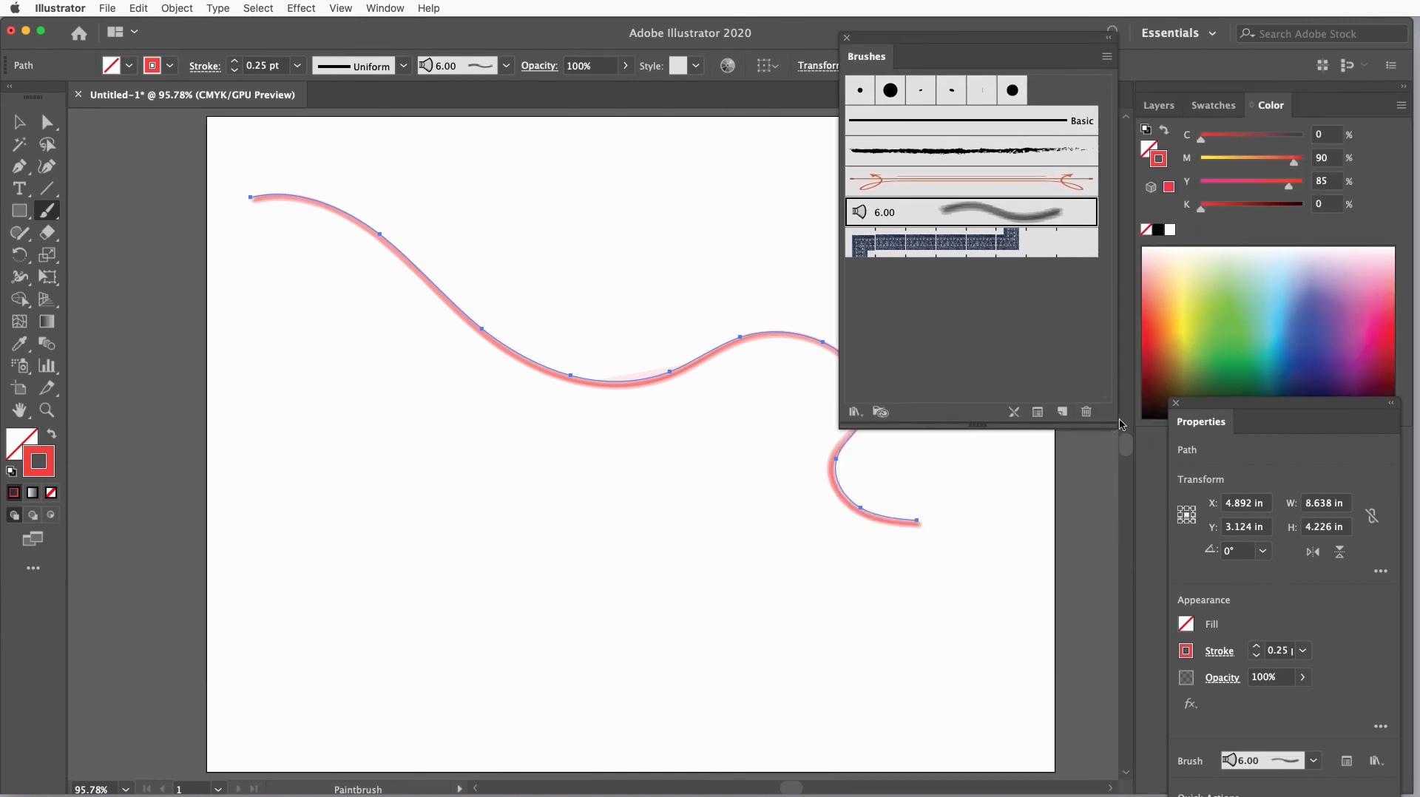
drag(1111, 428, 1087, 318)
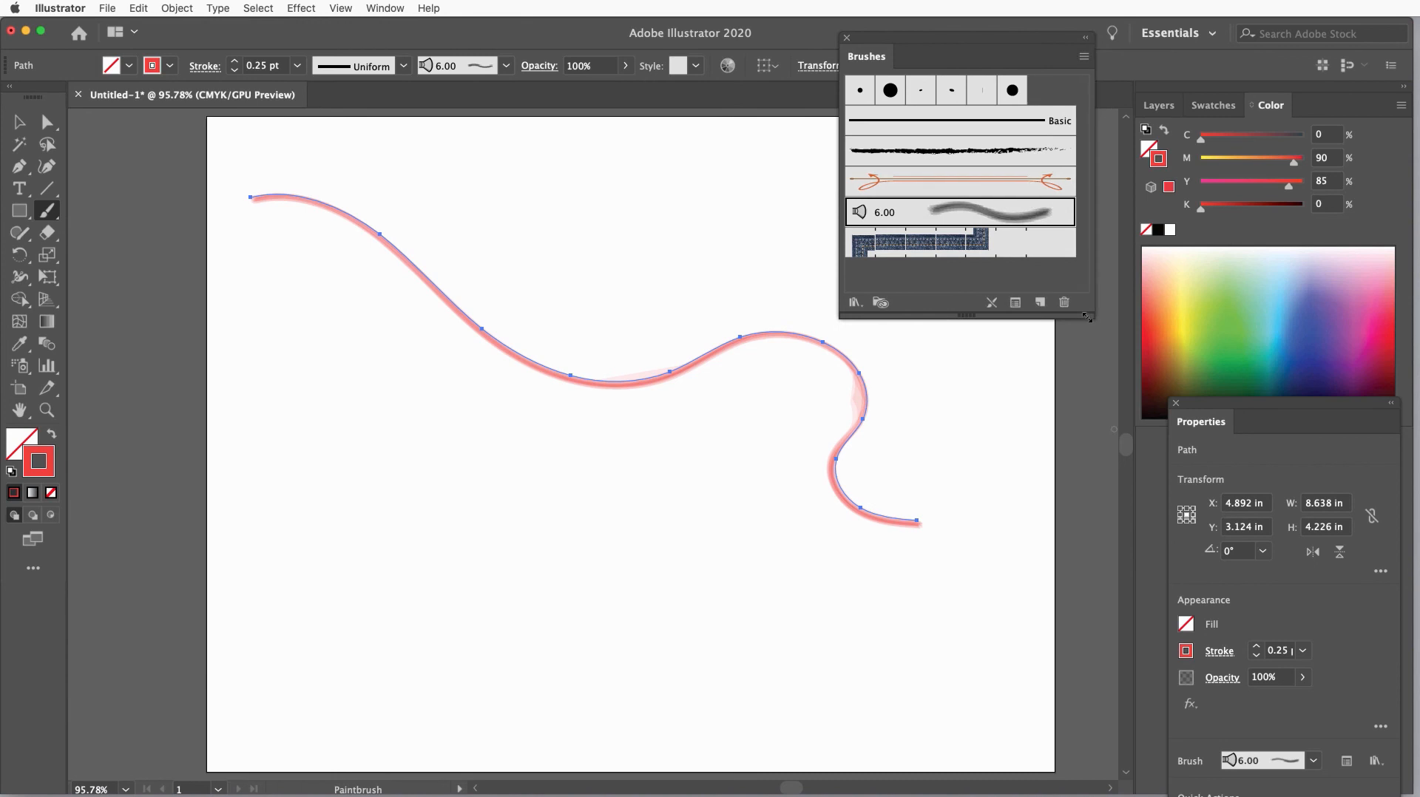
click(854, 302)
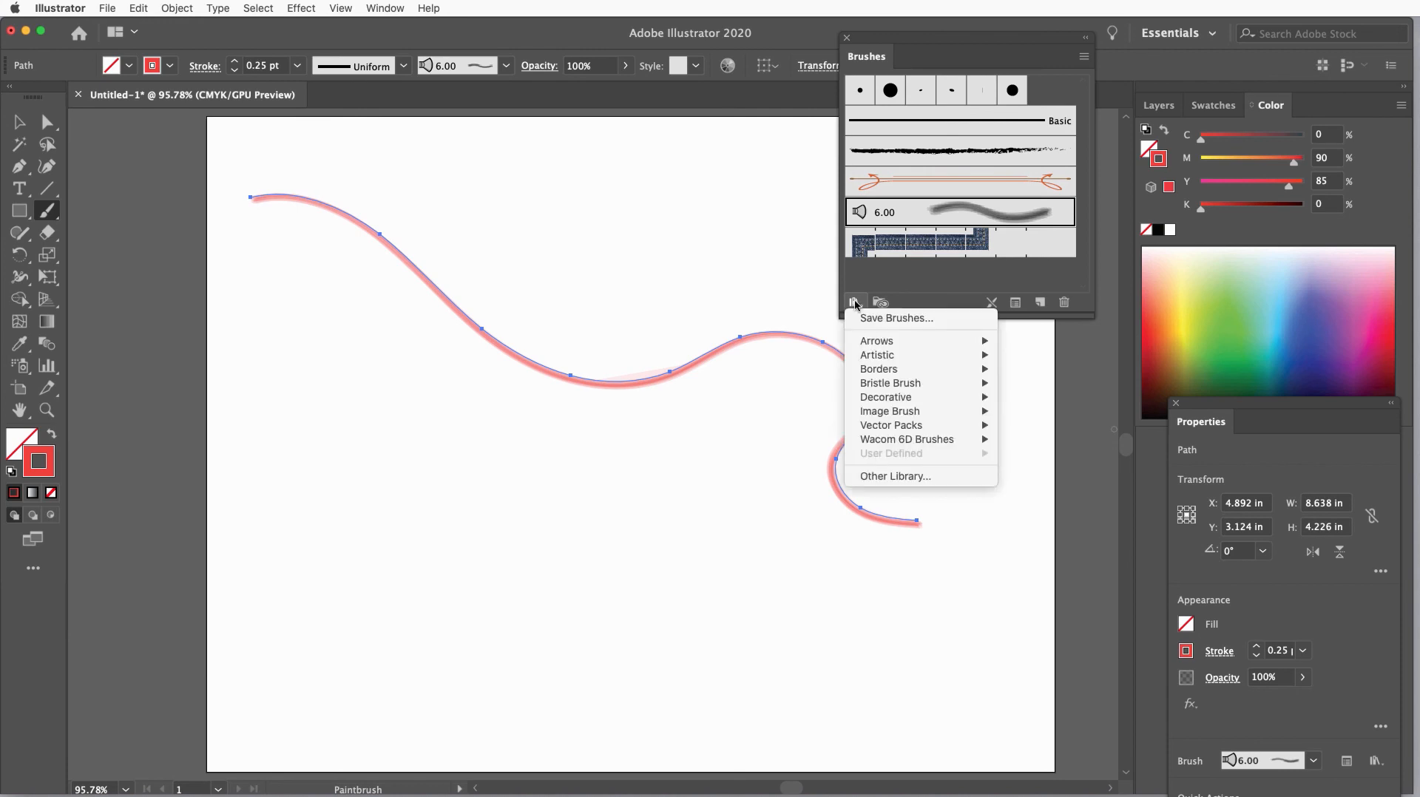
click(854, 303)
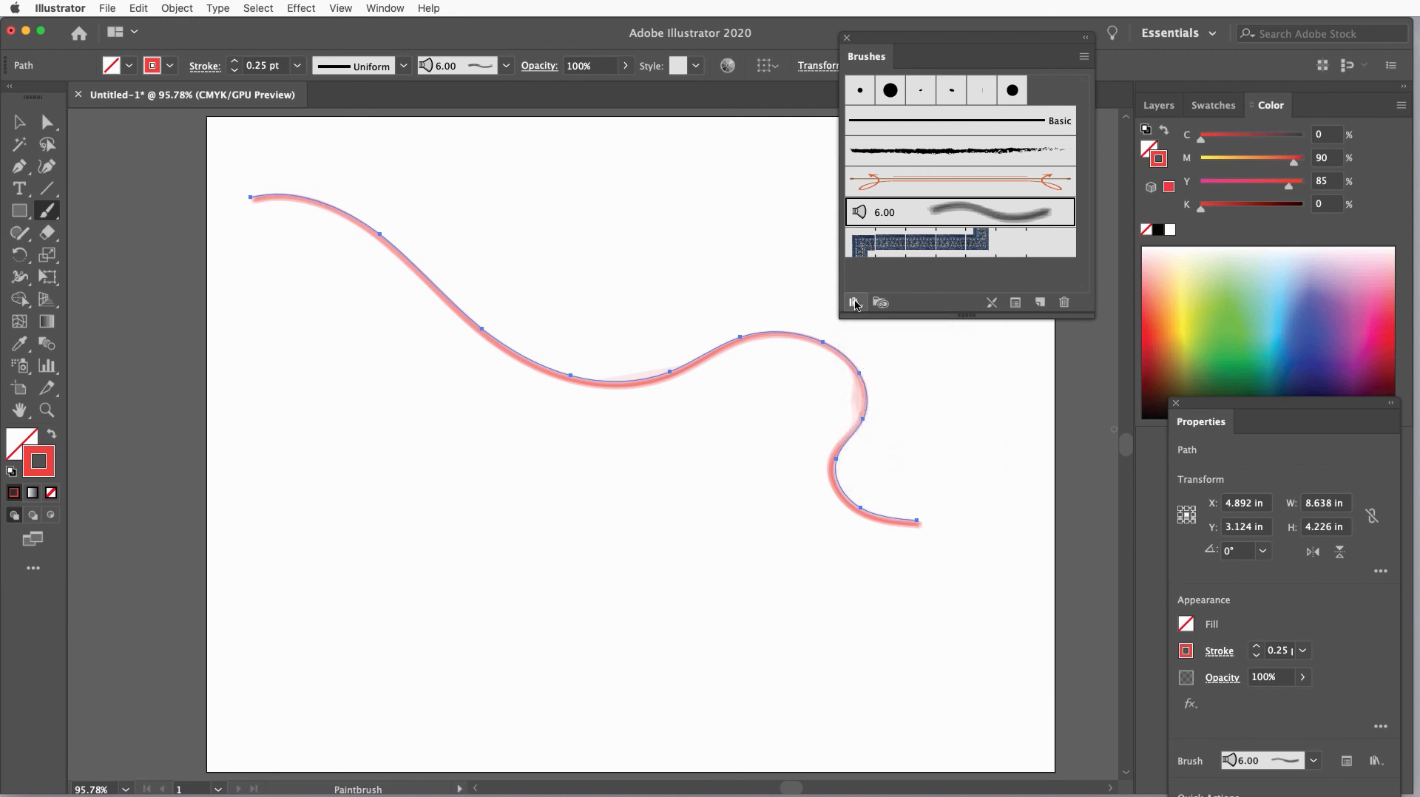
click(1083, 58)
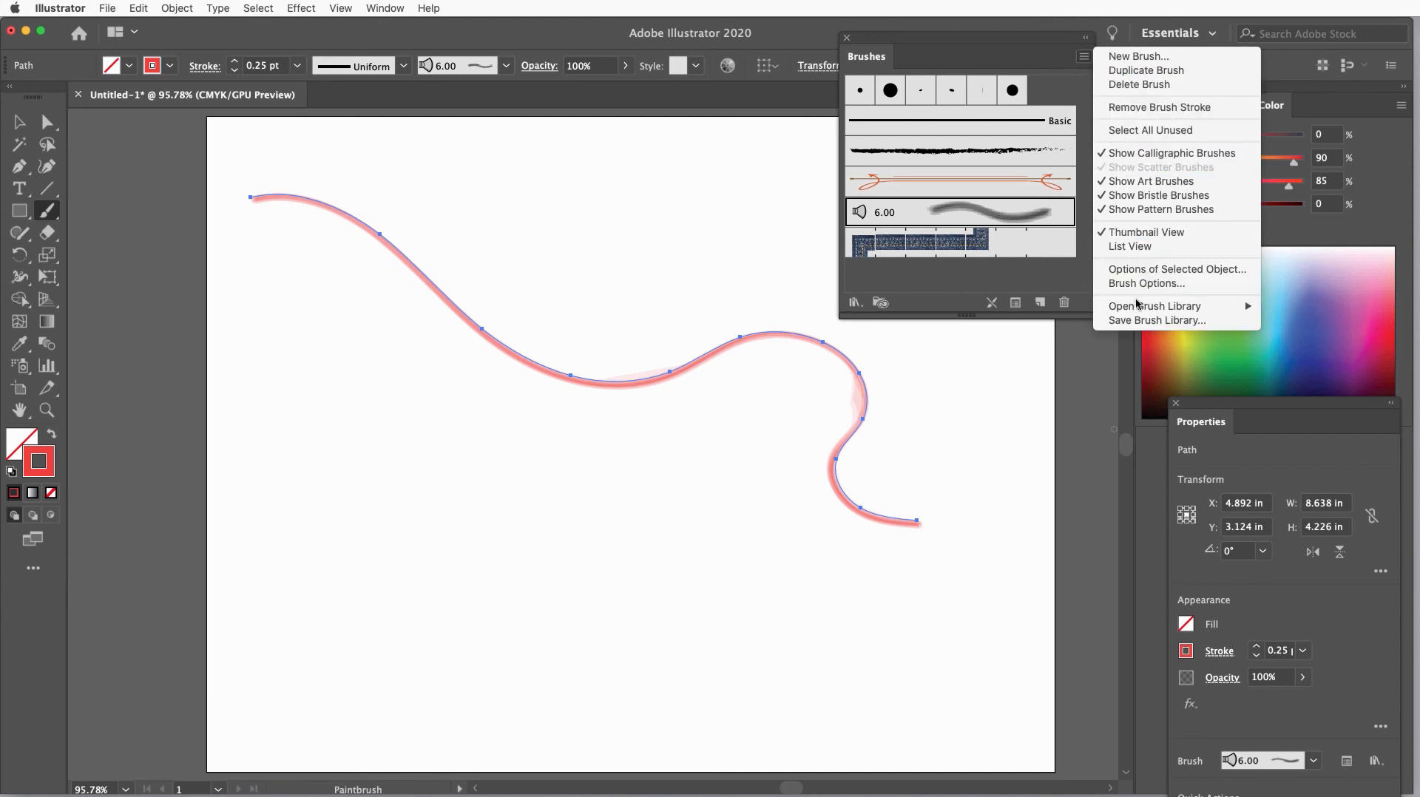
mouse_move(1137, 307)
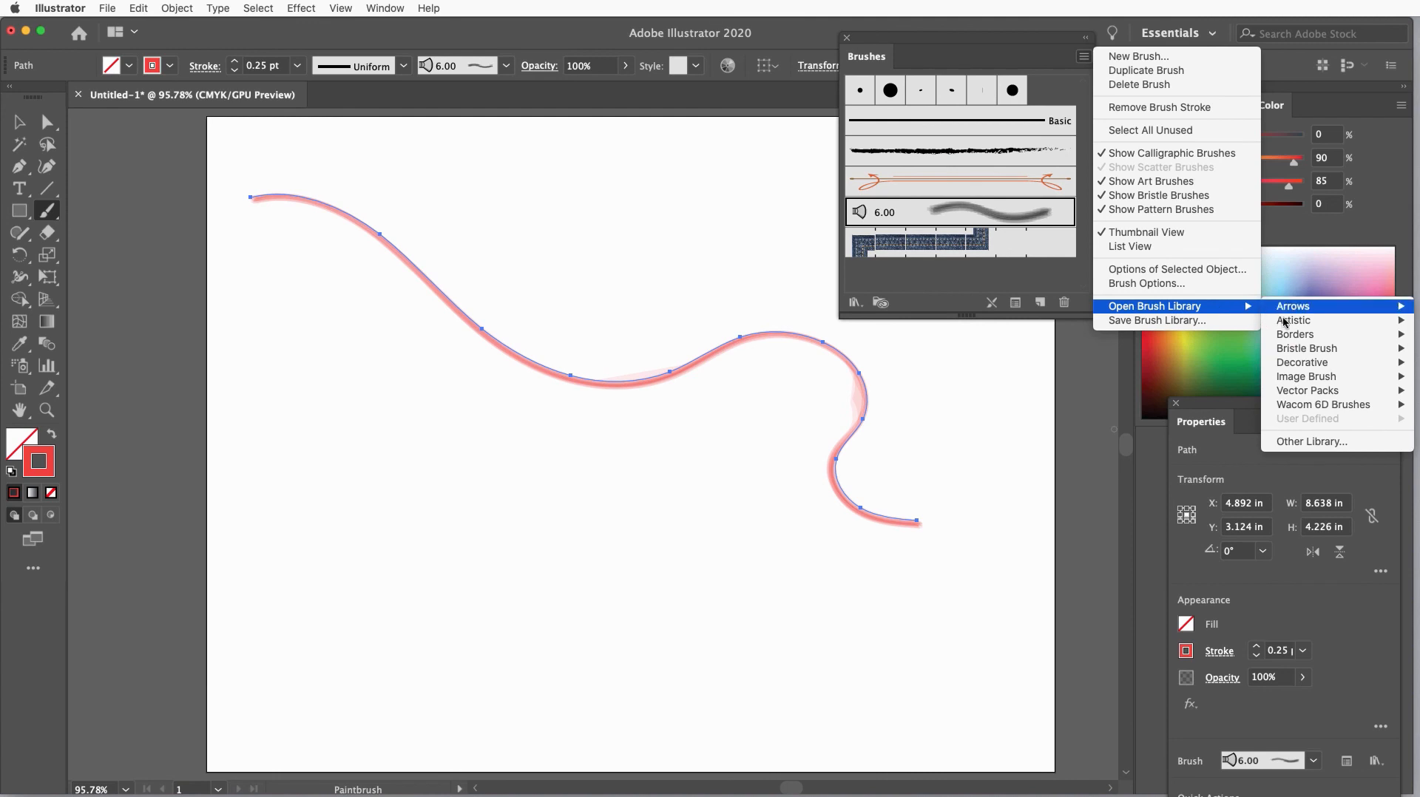
mouse_move(1291, 326)
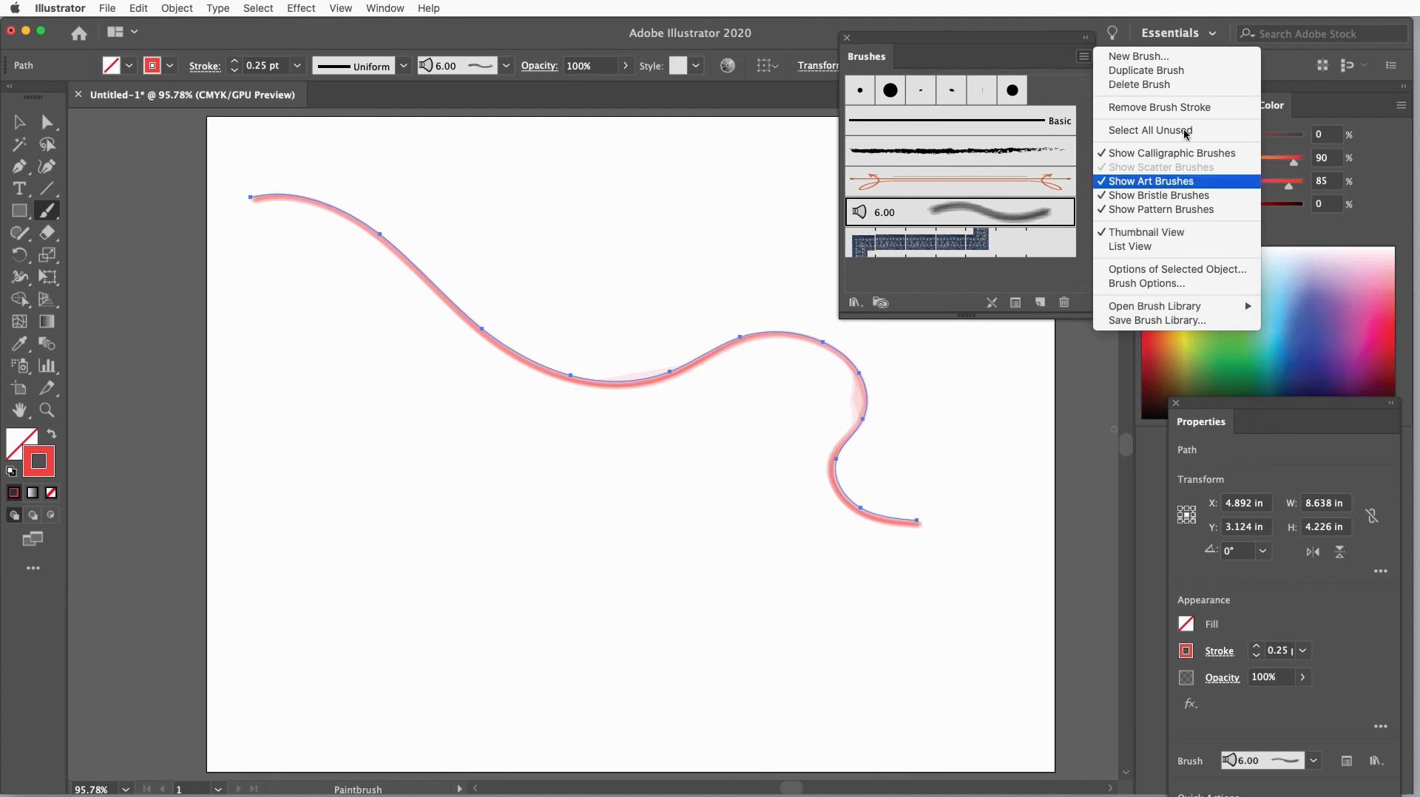
click(1063, 42)
Move the floating Brushes panel toward the artboard's top centre and open the Artistic_ChalkCharcoalPencil brush library.
drag(1038, 42, 735, 46)
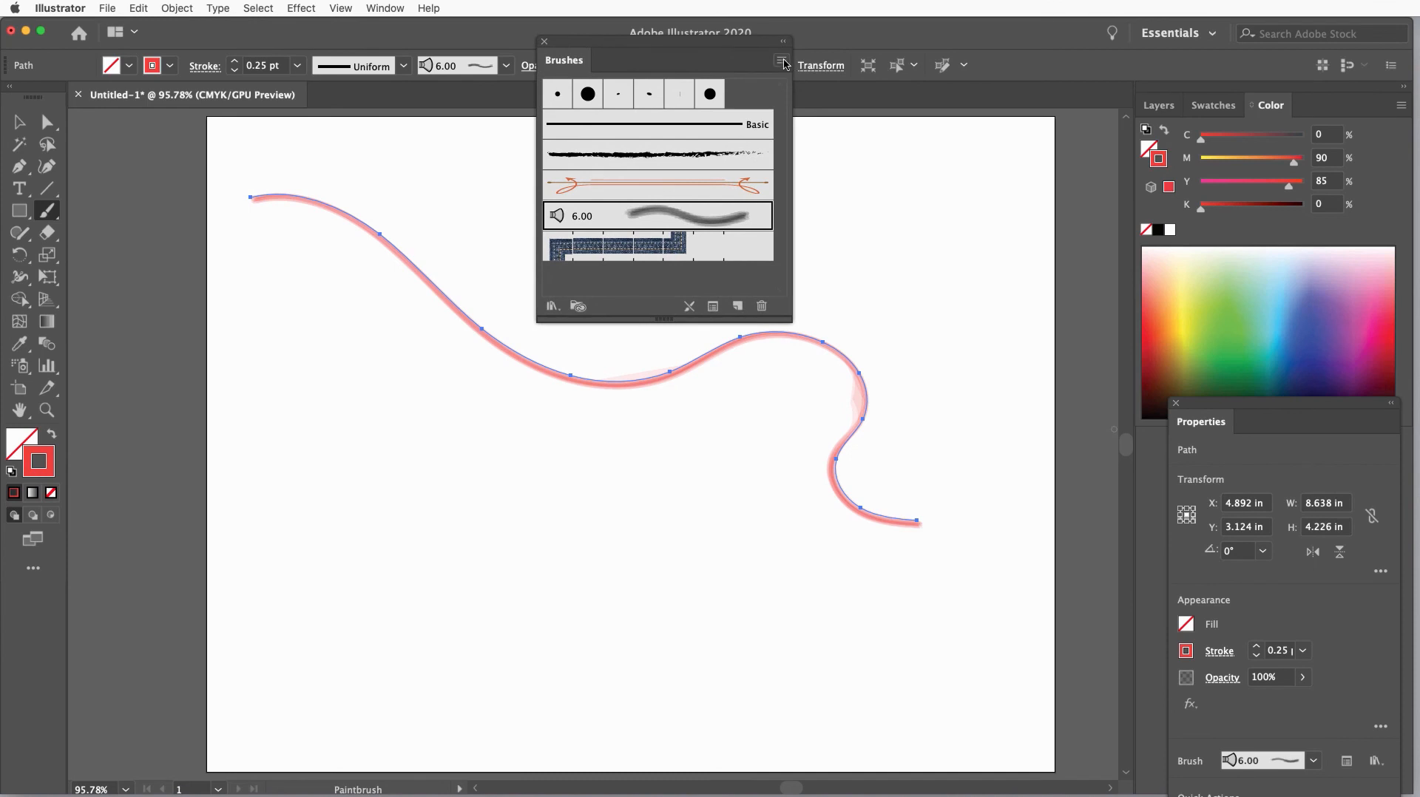
click(782, 61)
mouse_move(849, 313)
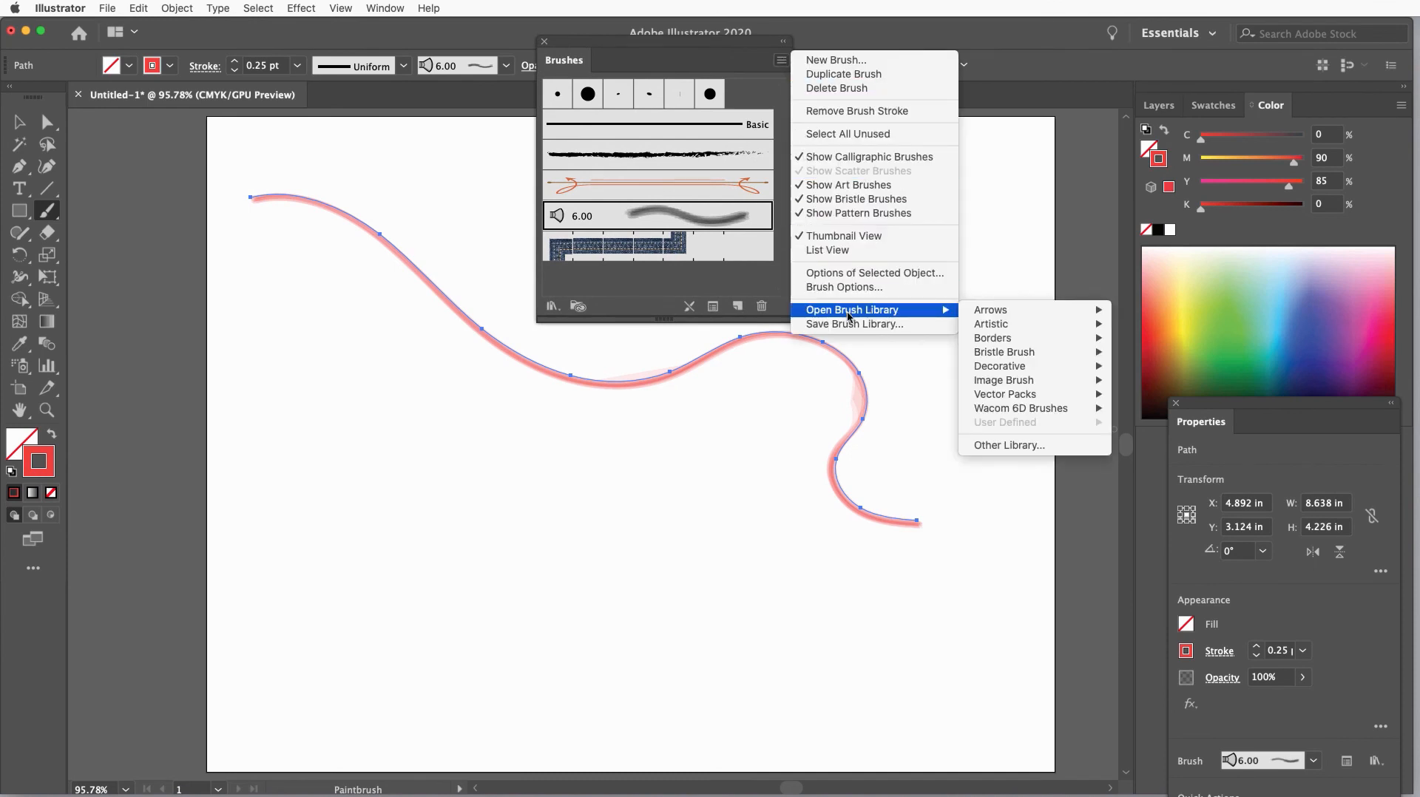
mouse_move(987, 333)
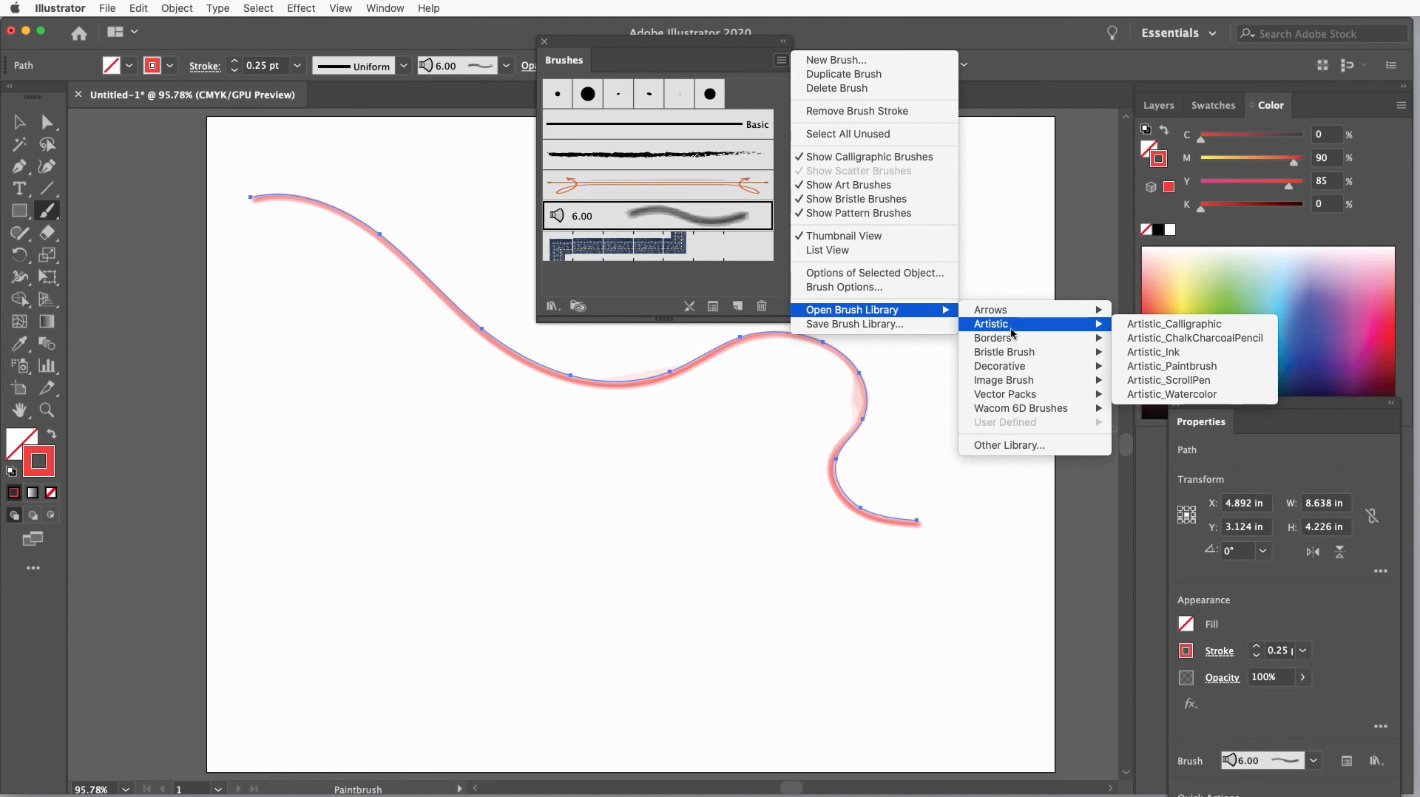
click(1159, 338)
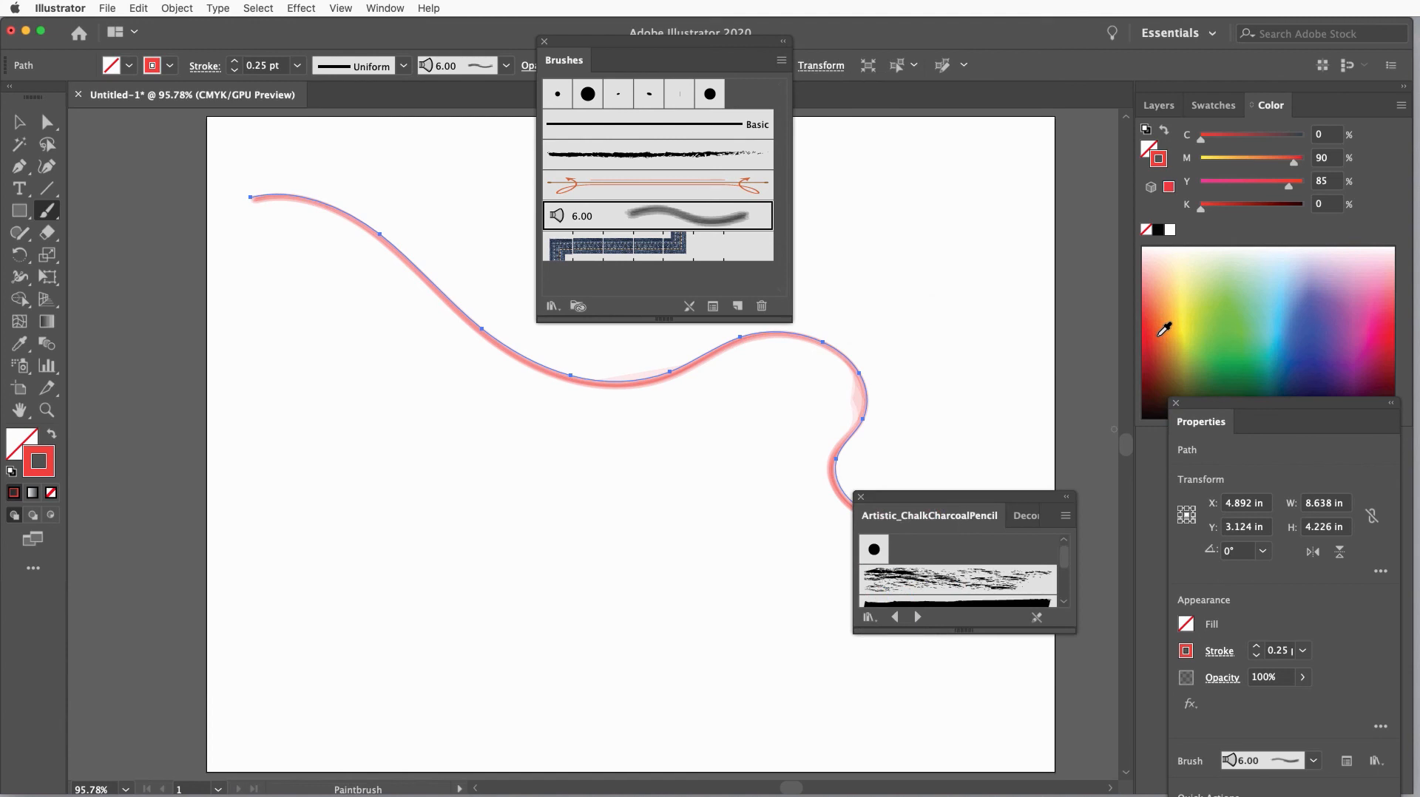
Enlarge the Artistic_ChalkCharcoalPencil library and try three neighbouring charcoal brushes on the wavy path, ending with the thick, rough one.
mouse_move(962, 497)
mouse_down()
mouse_move(988, 222)
mouse_move(1004, 657)
mouse_up()
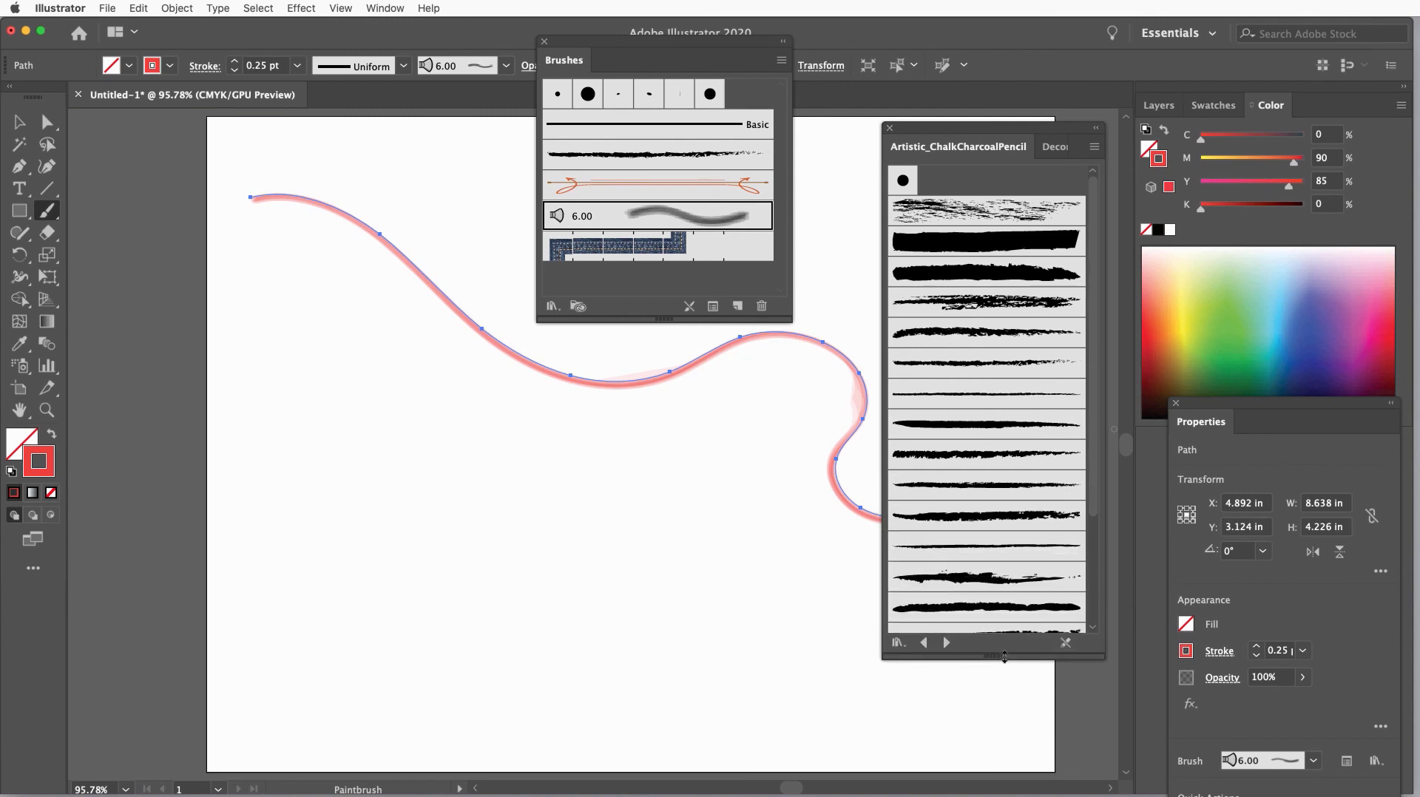
click(956, 455)
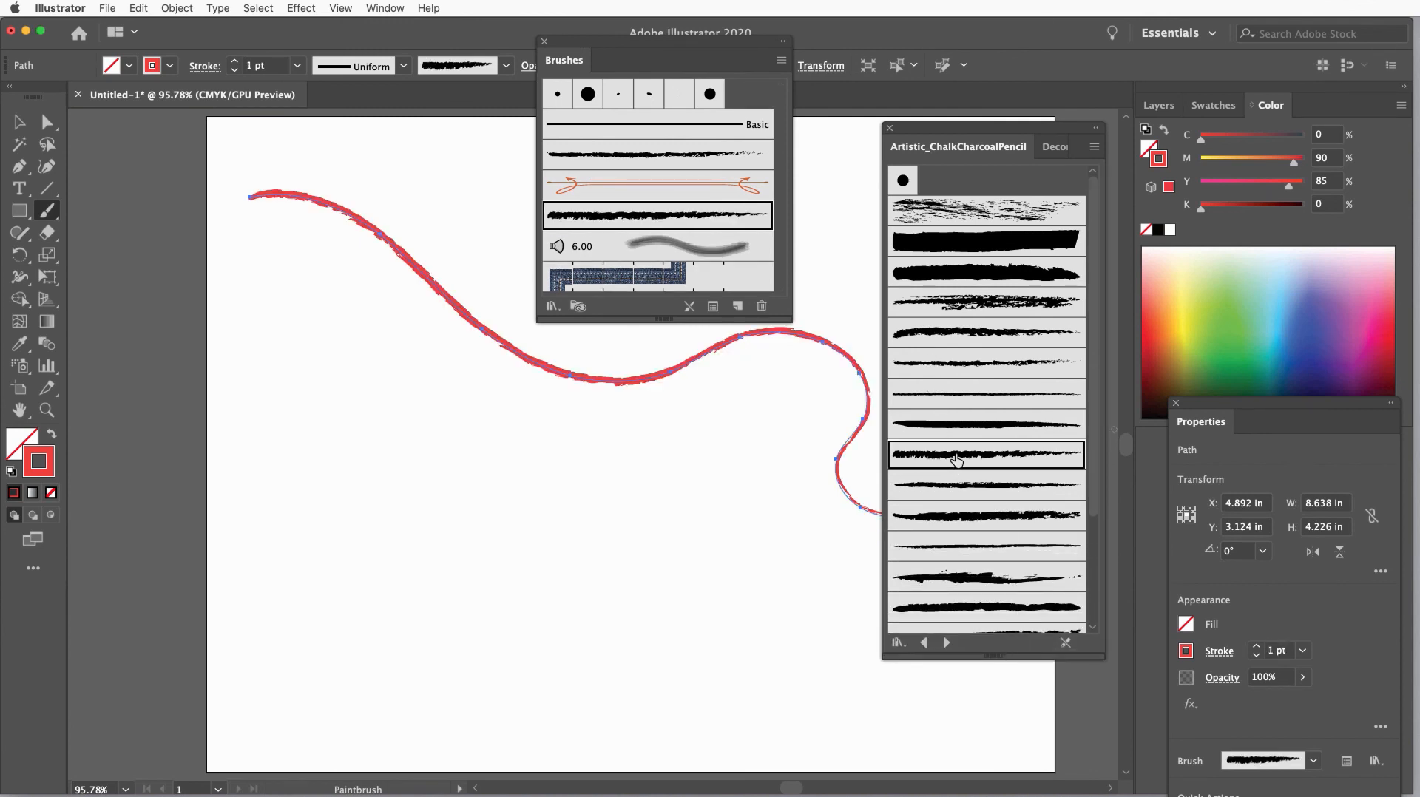
click(954, 487)
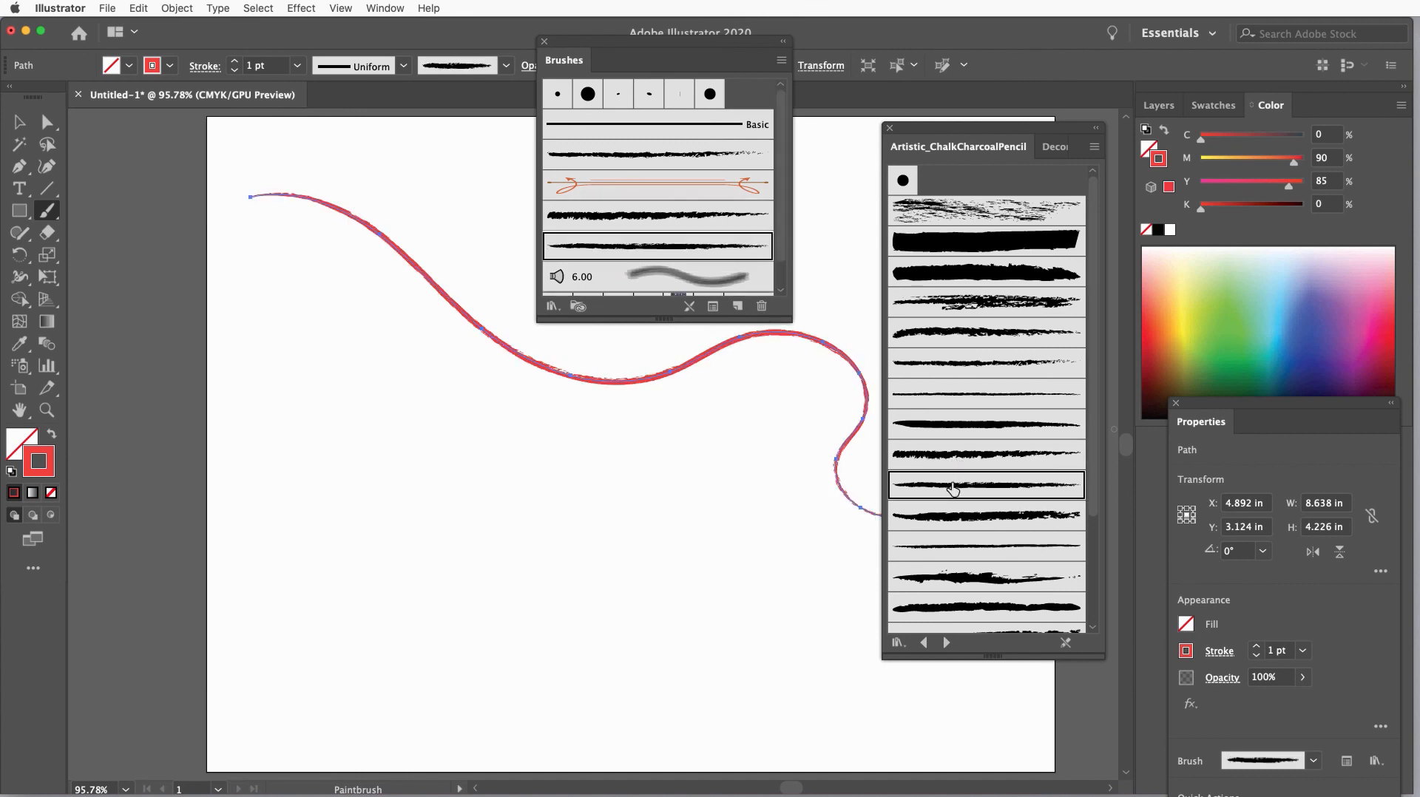
click(957, 516)
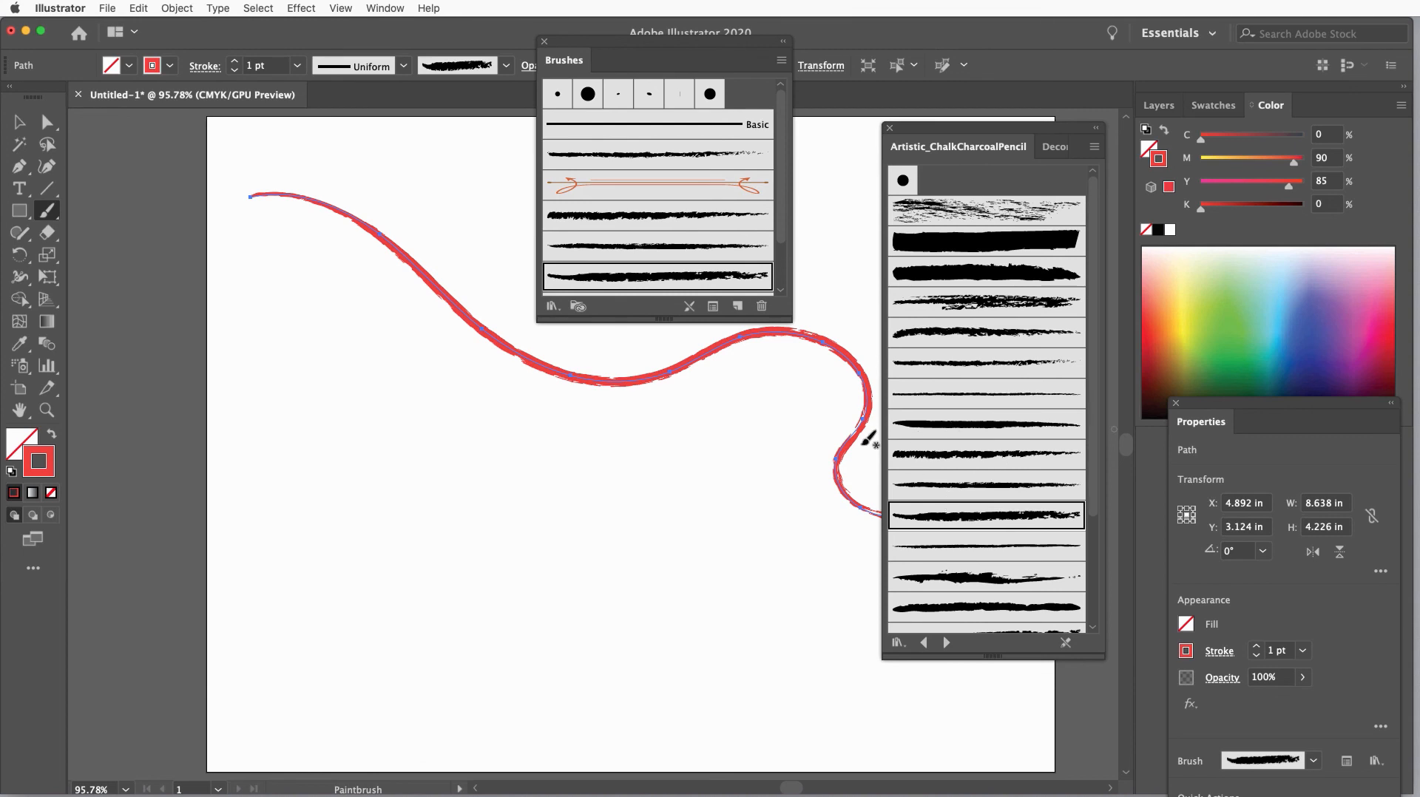
Lengthen the Brushes and library panels and apply the grey, blotchy wash brush from the Artistic_Ink library to the wavy path.
drag(652, 320, 644, 578)
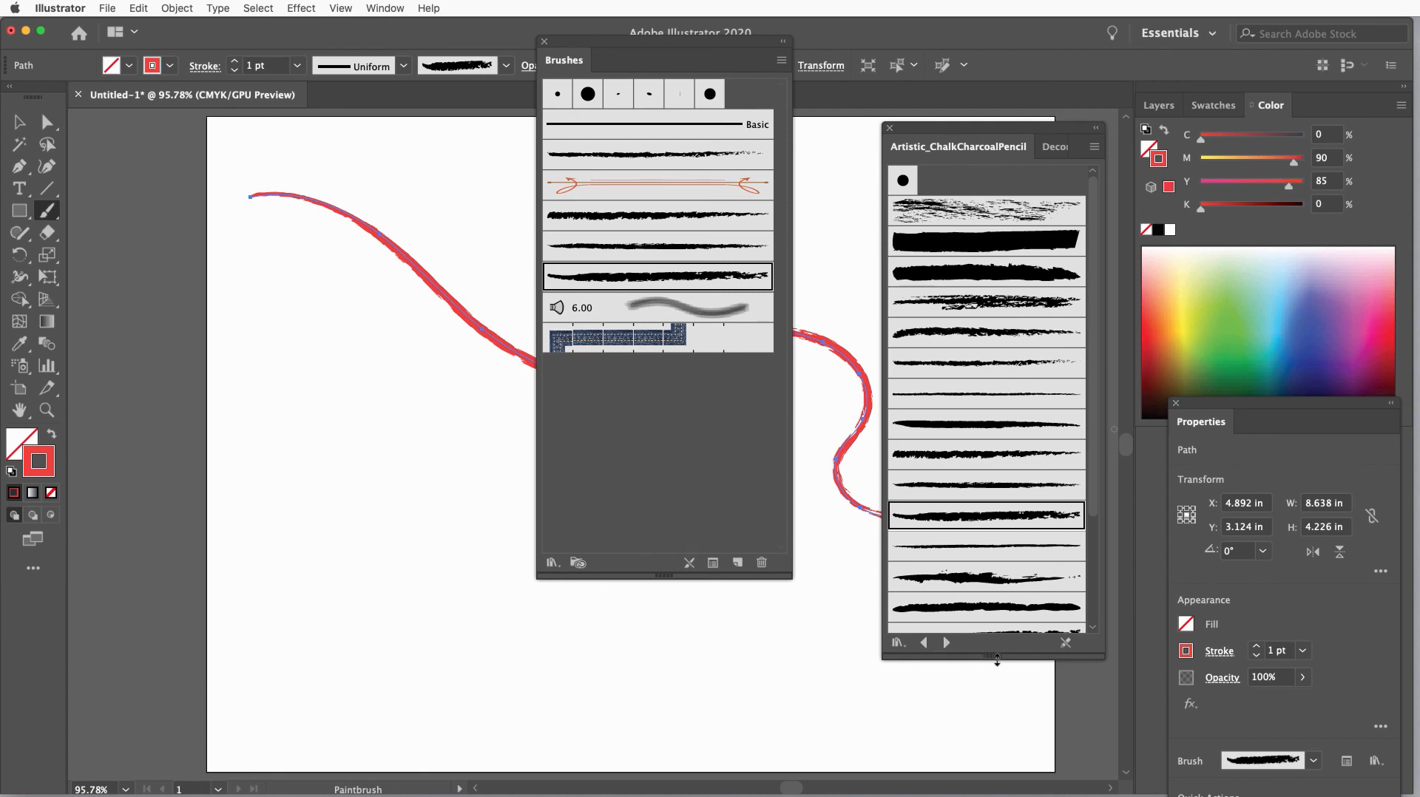
drag(997, 659, 997, 760)
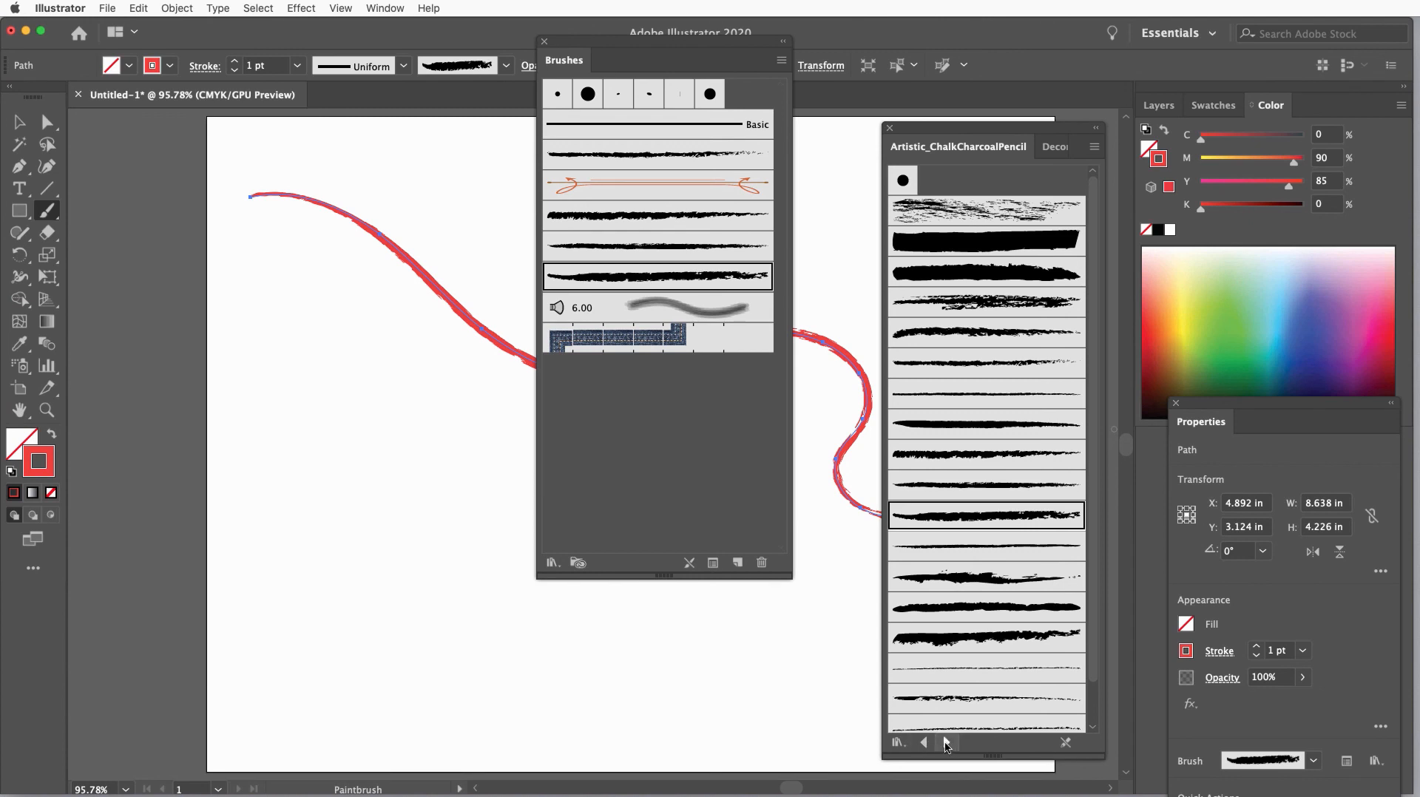
click(949, 743)
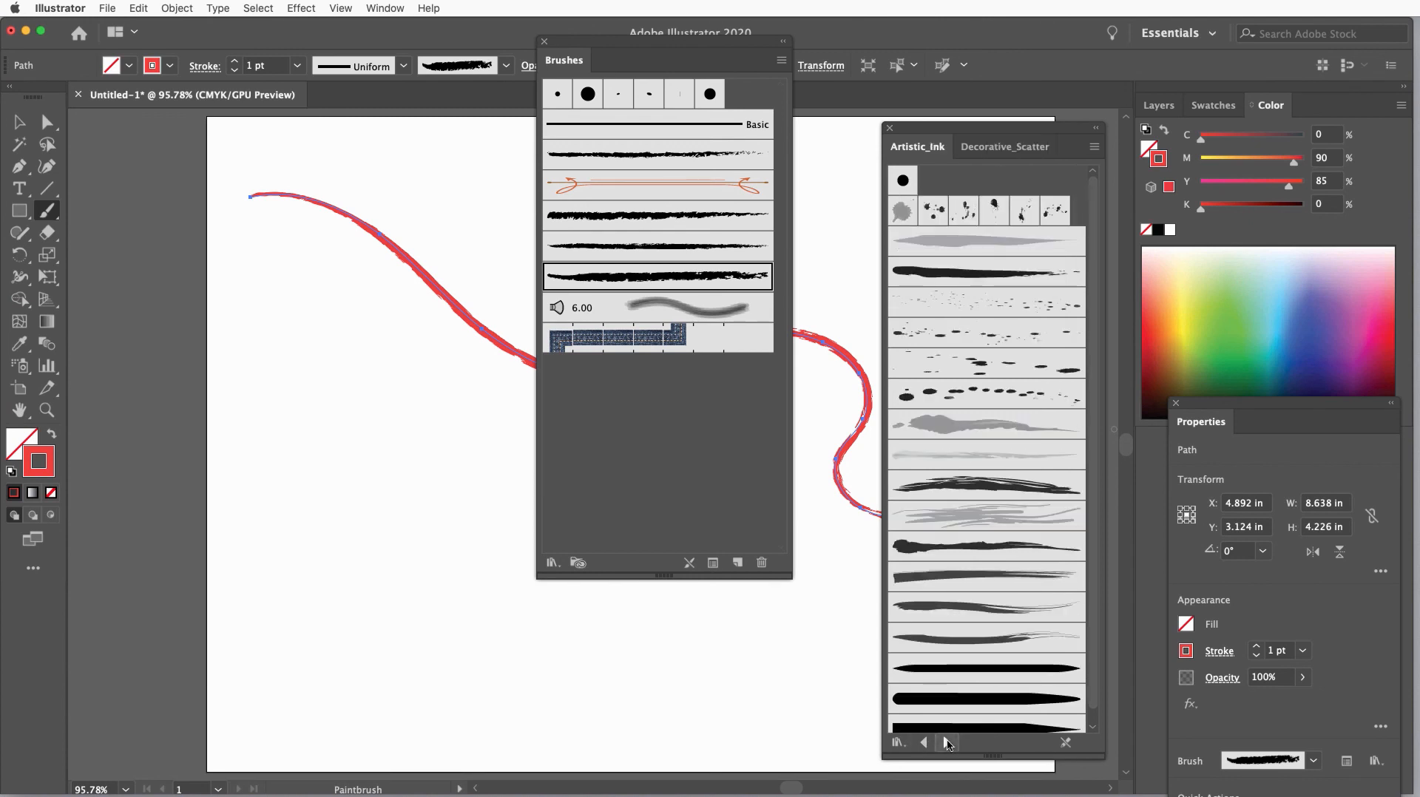
click(983, 425)
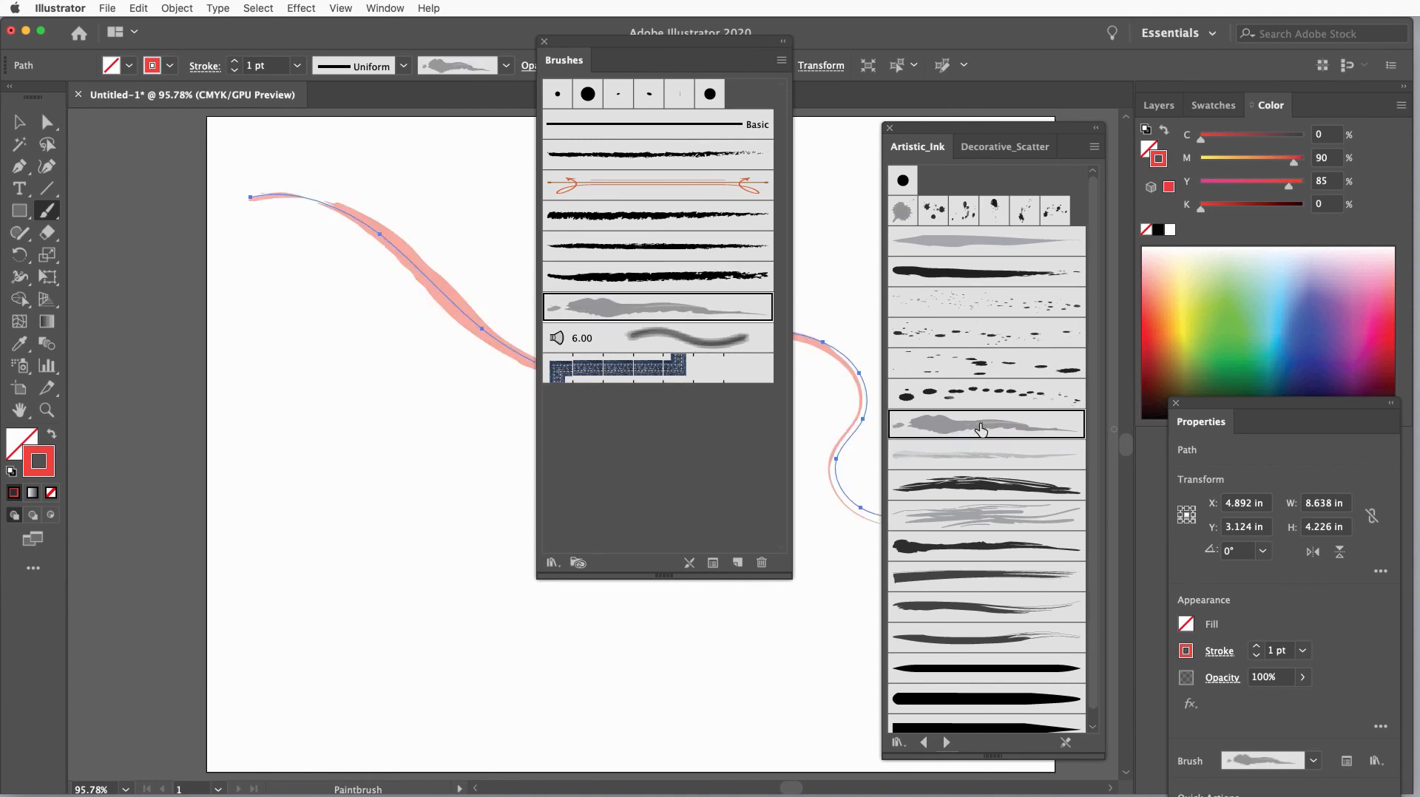
Move the Brushes panel clear of the wavy path and try three Artistic_Ink brushes on it, ending with the fine spatter brush.
click(981, 515)
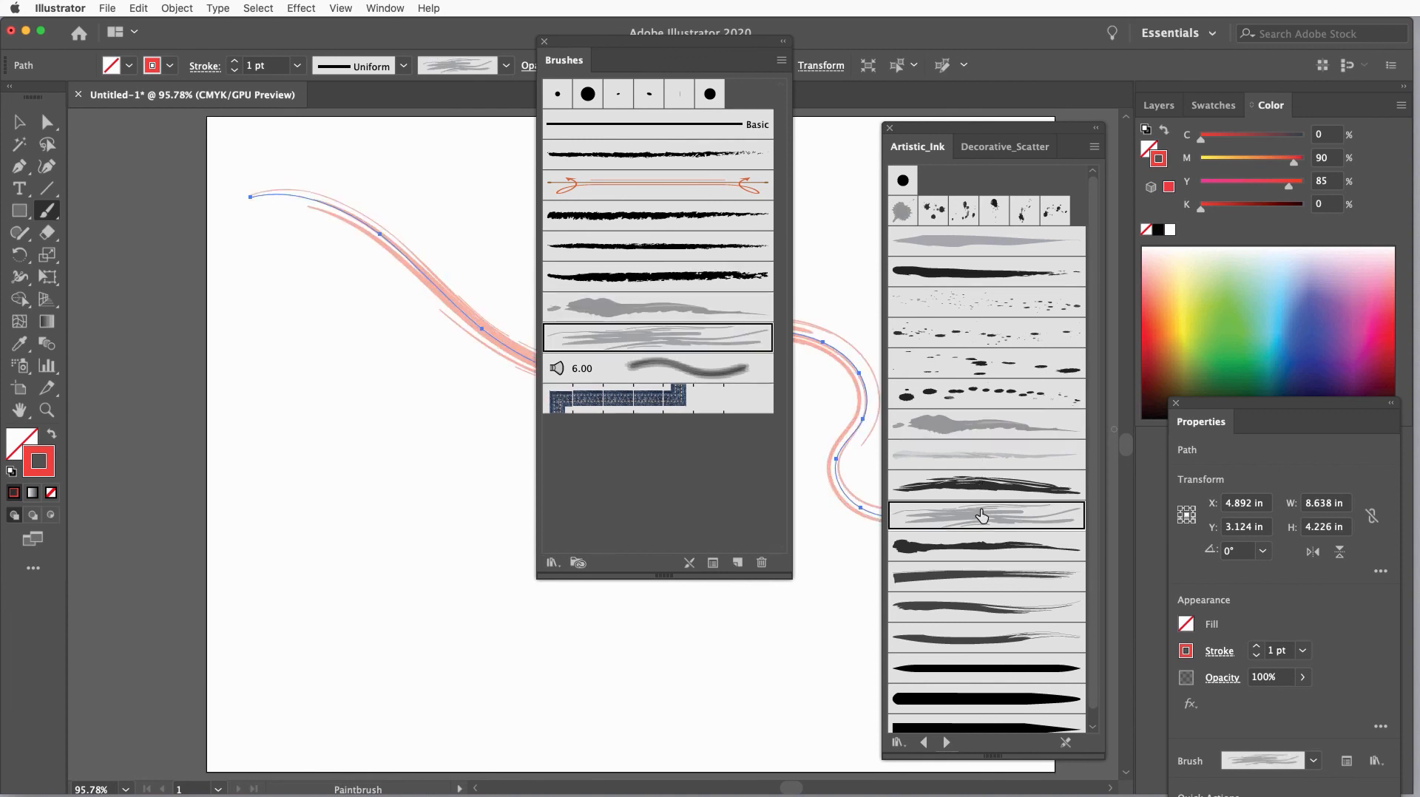
mouse_move(587, 45)
mouse_down()
mouse_move(494, 154)
mouse_move(303, 200)
mouse_move(194, 270)
mouse_up()
drag(283, 265, 225, 254)
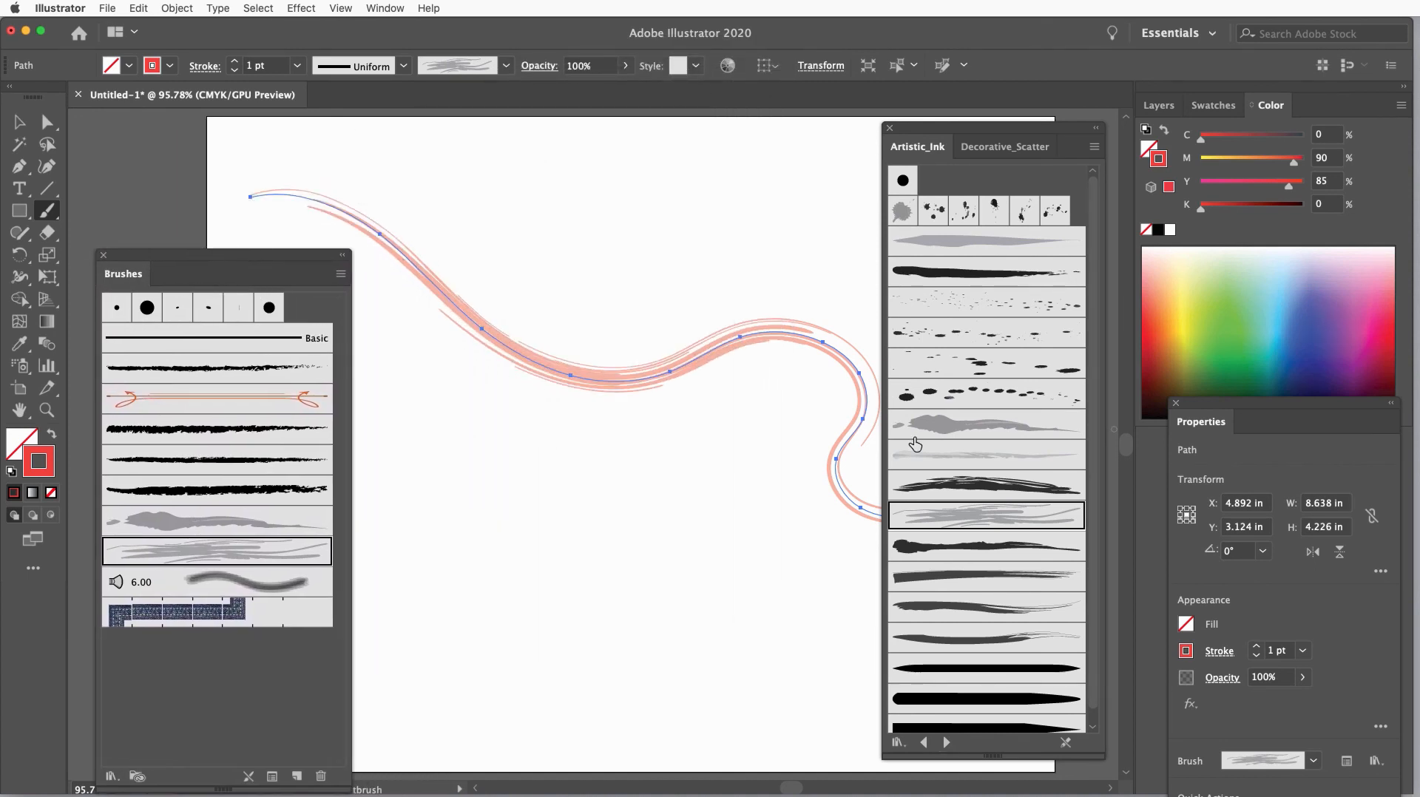
click(1001, 460)
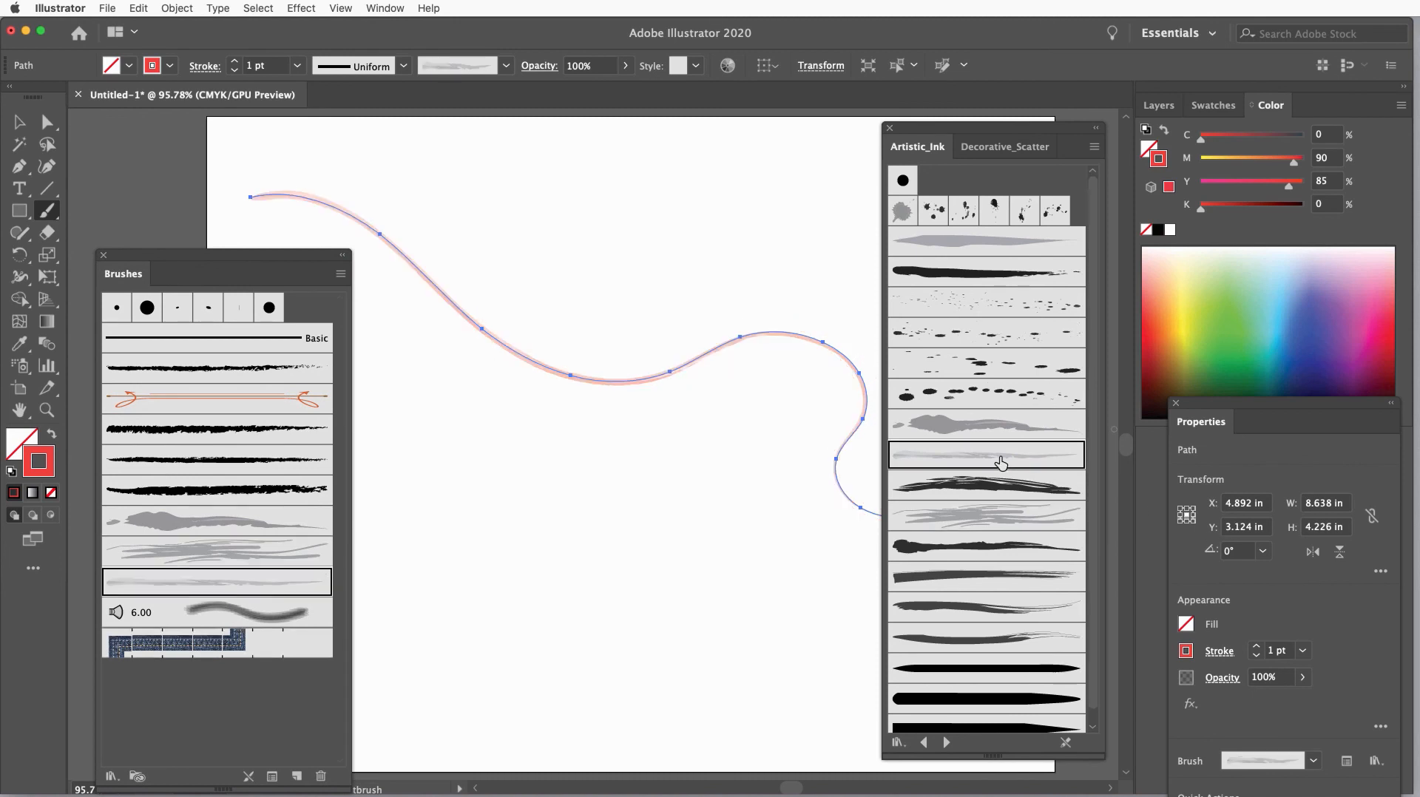
click(982, 303)
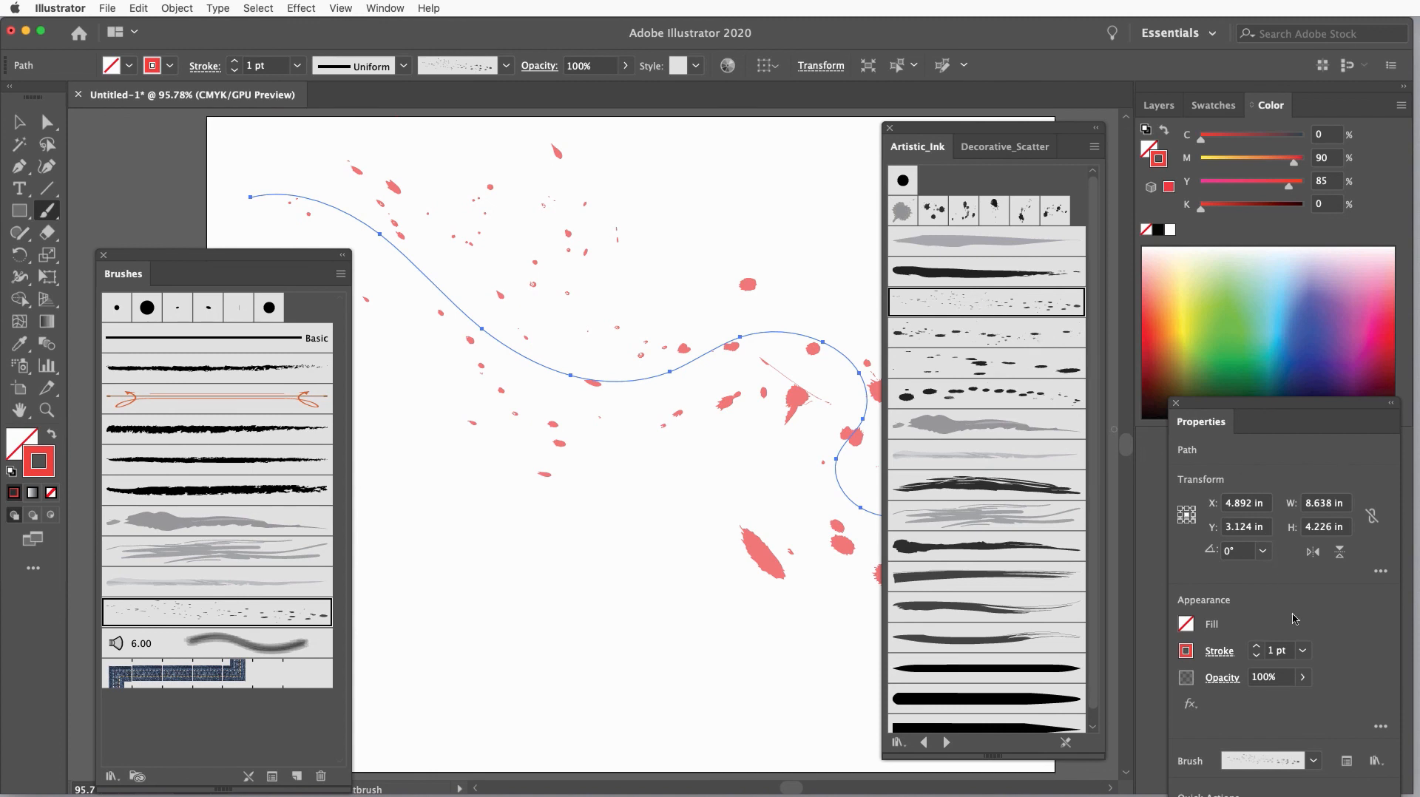
Try stroke weights of 0.25 pt and 0.025 pt on the spattered path, ending with 7 pt.
click(1303, 650)
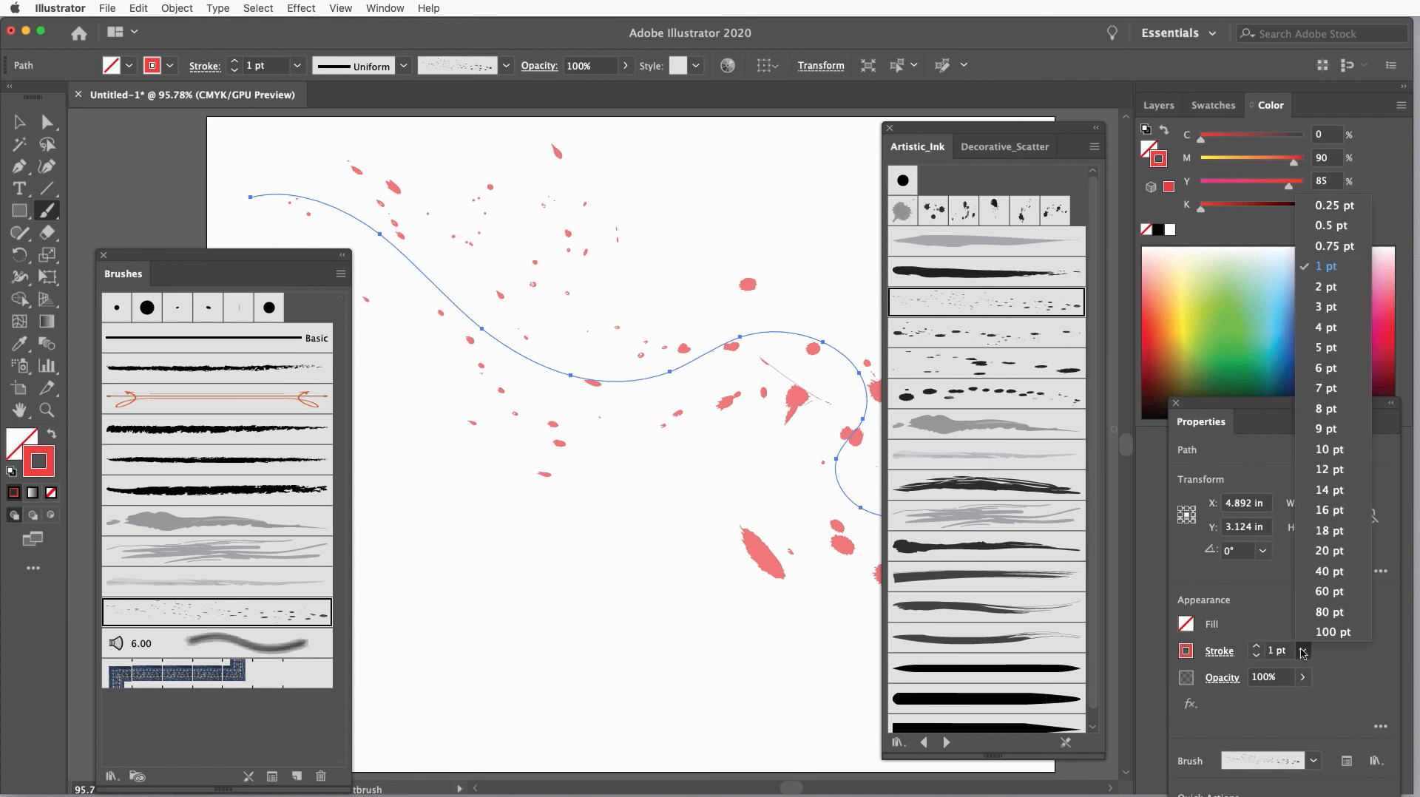
click(1339, 210)
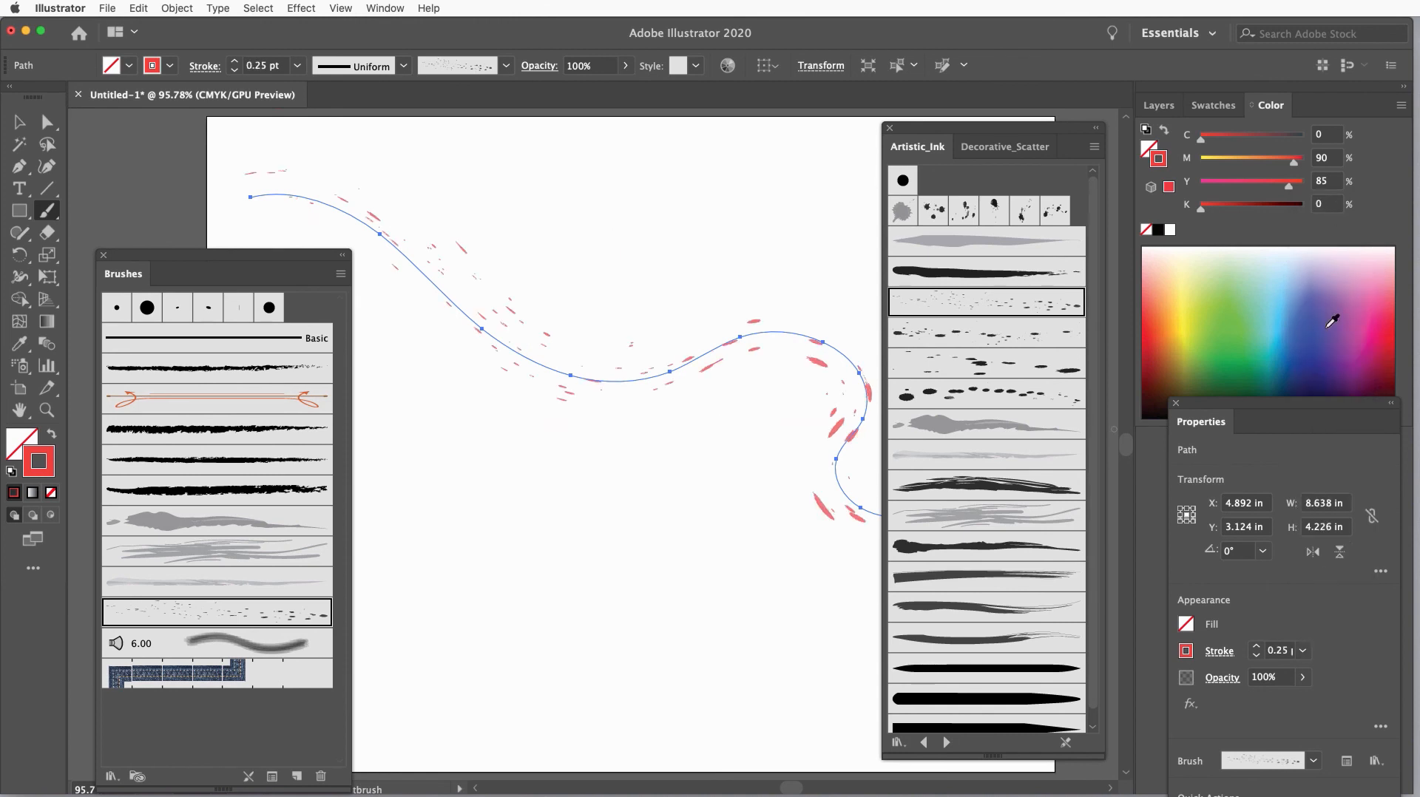
click(1279, 651)
text(0)
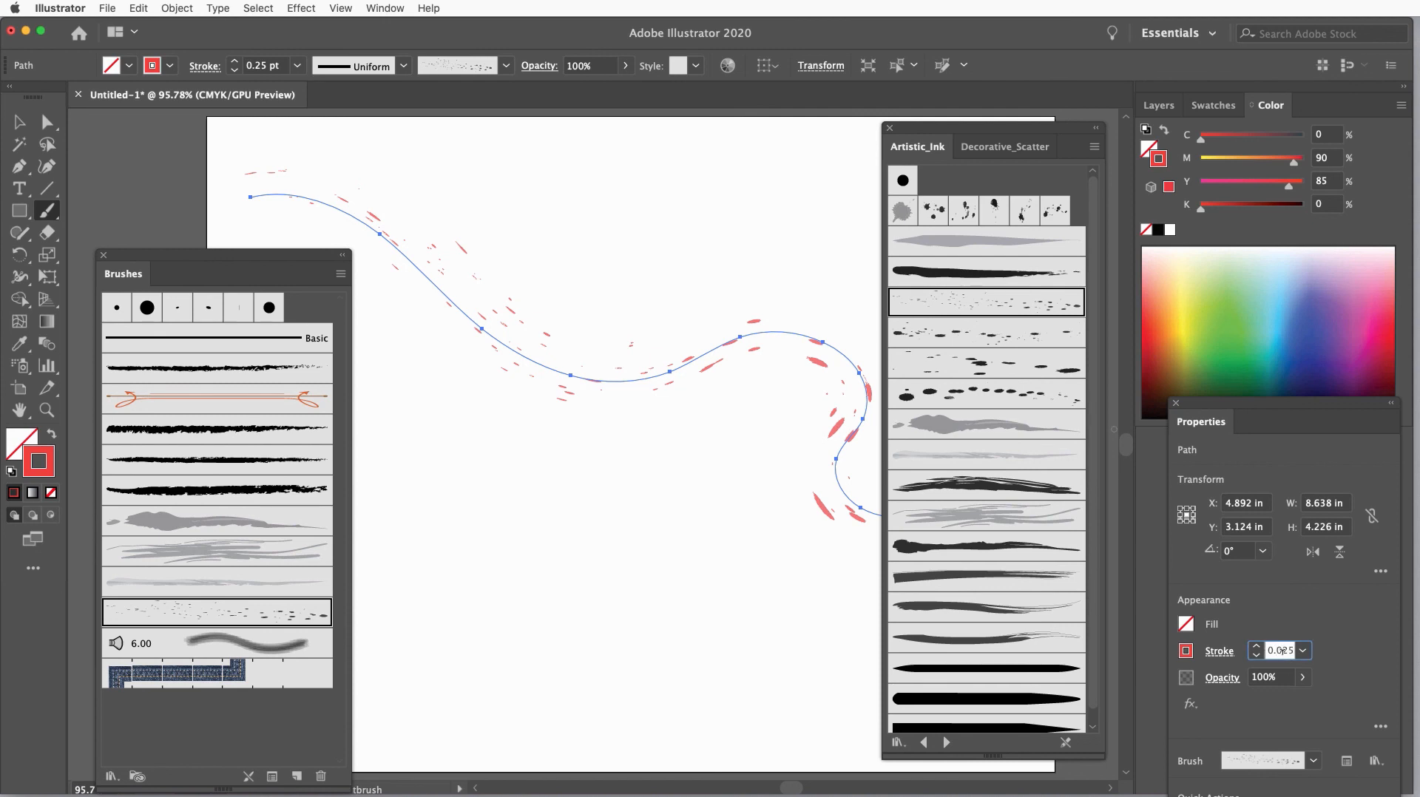
key(Tab)
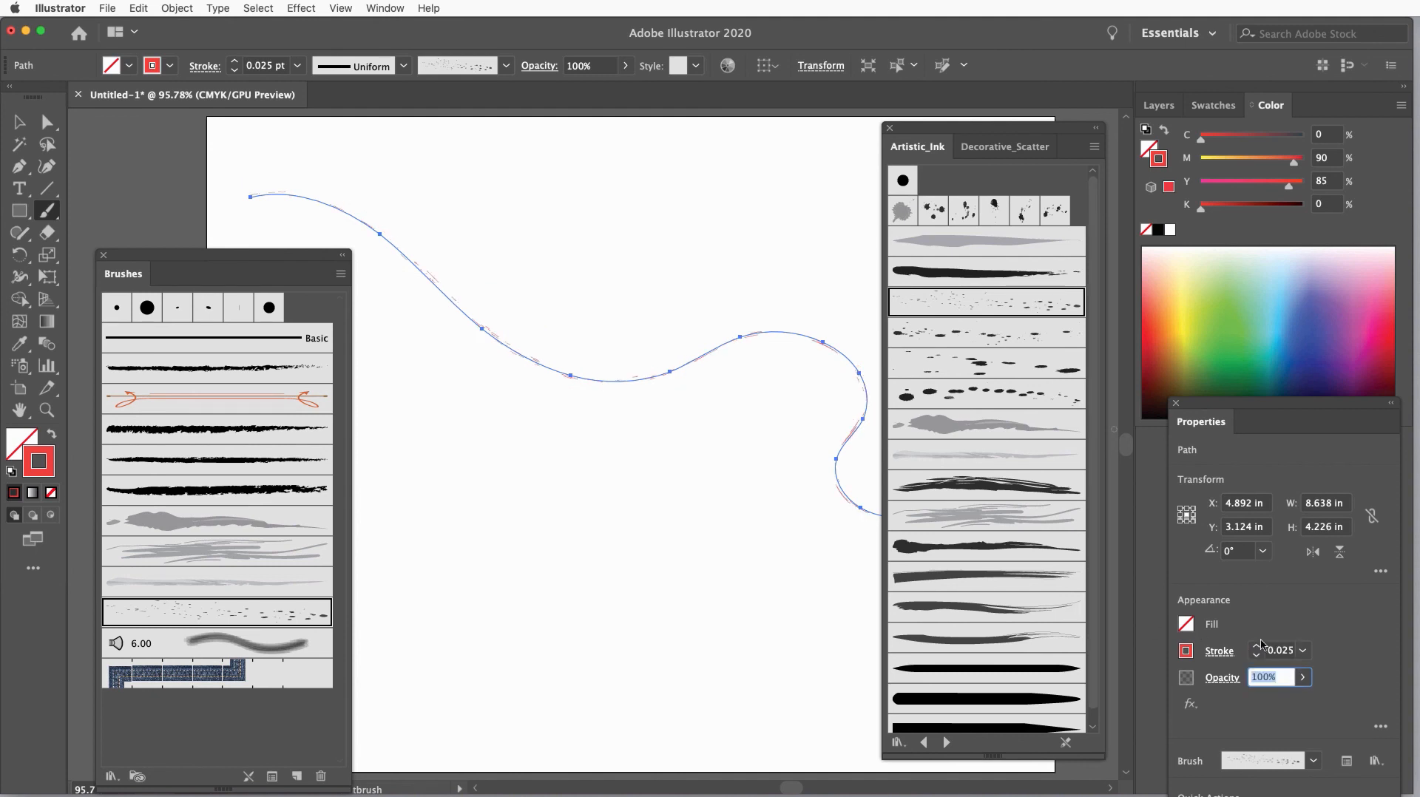
click(1302, 651)
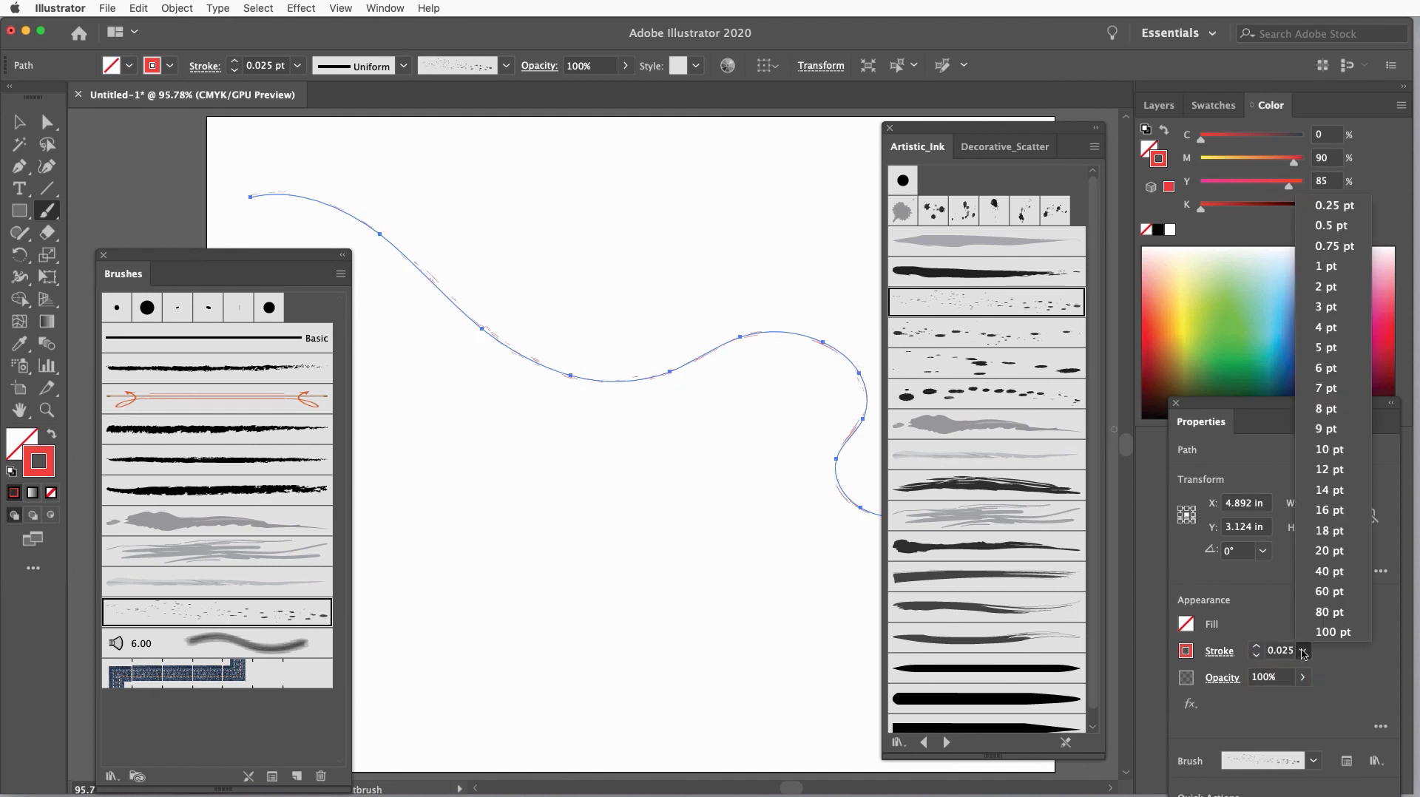
click(1335, 387)
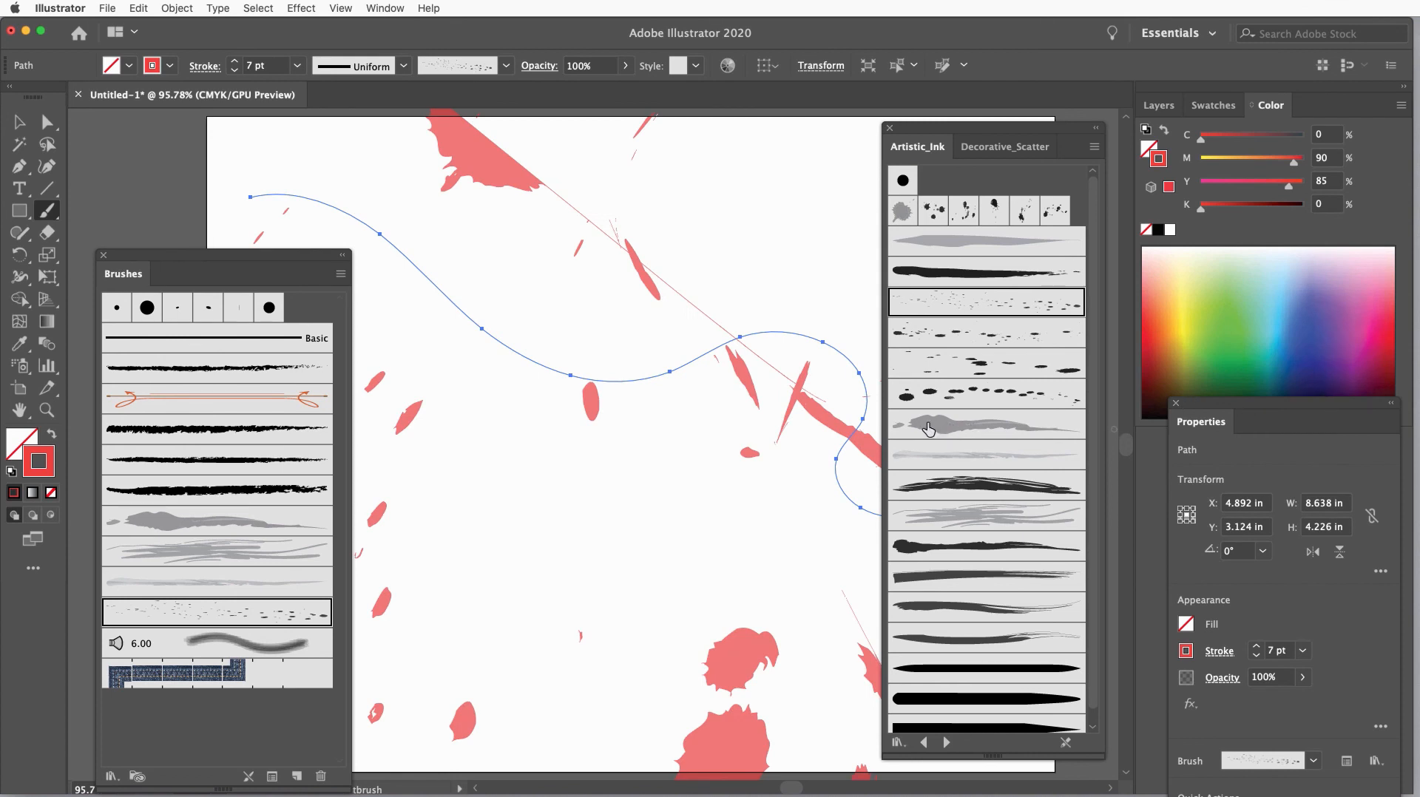
Open the Artistic_Paintbrush library and try several of its brushes on the wavy path, ending with the broken, ragged Dry Brush 7.
click(948, 743)
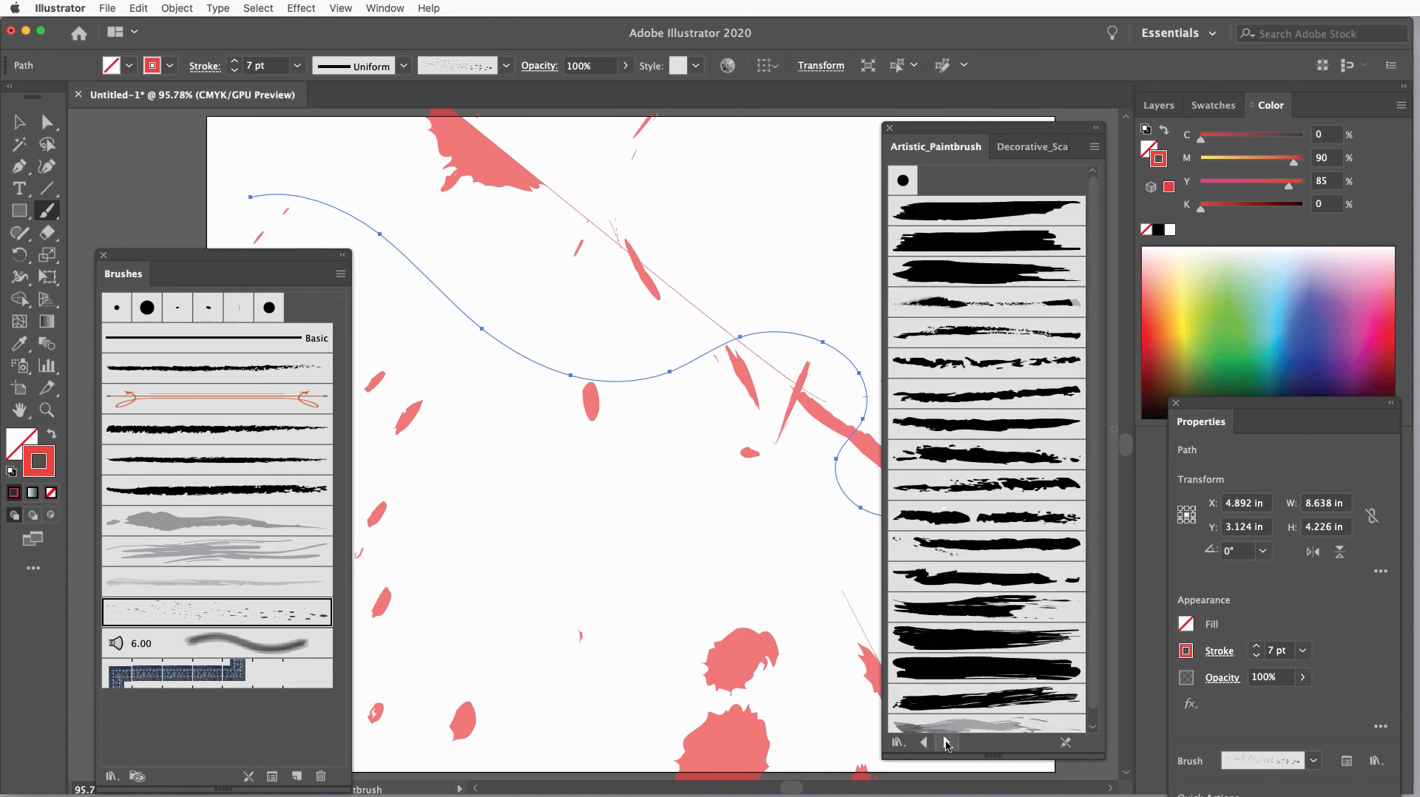
click(960, 488)
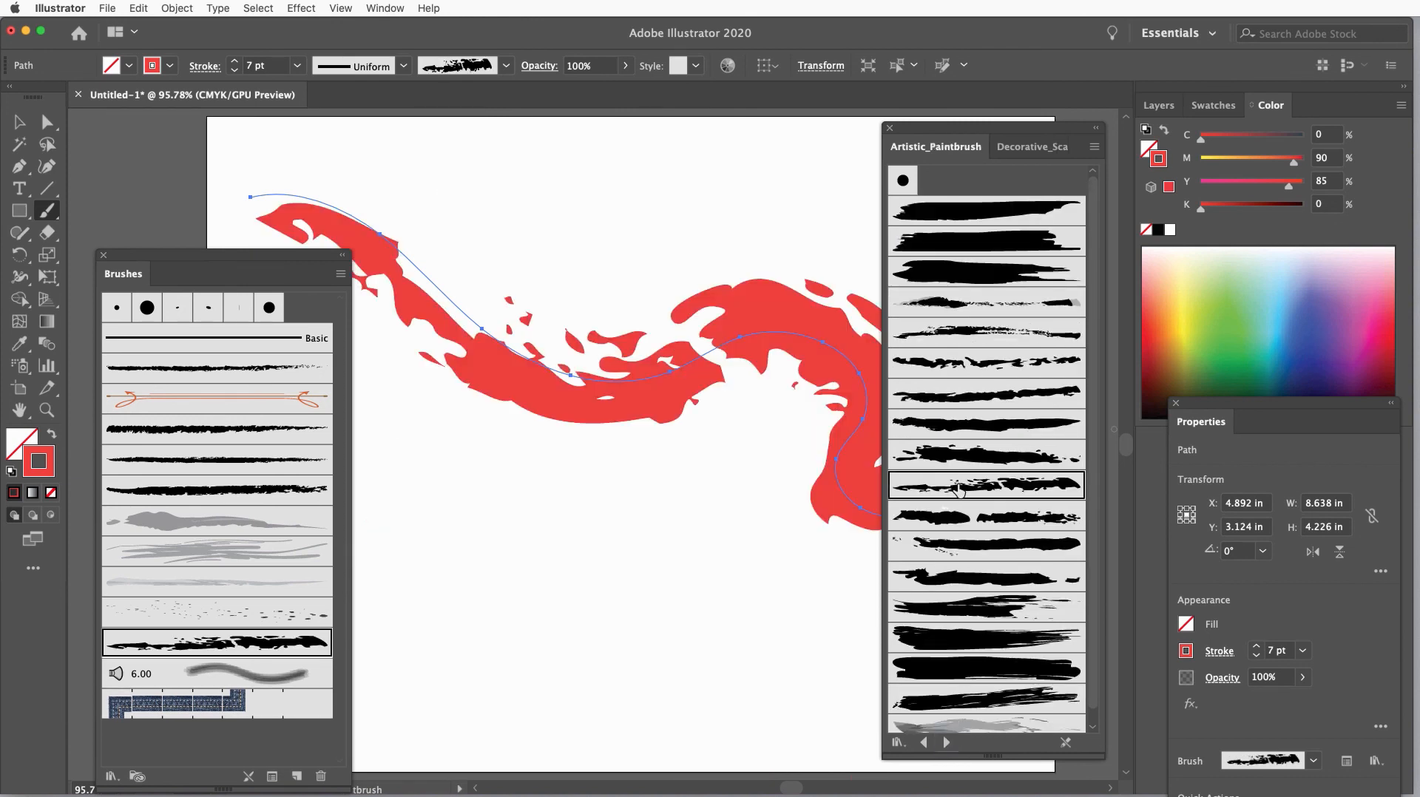
click(986, 641)
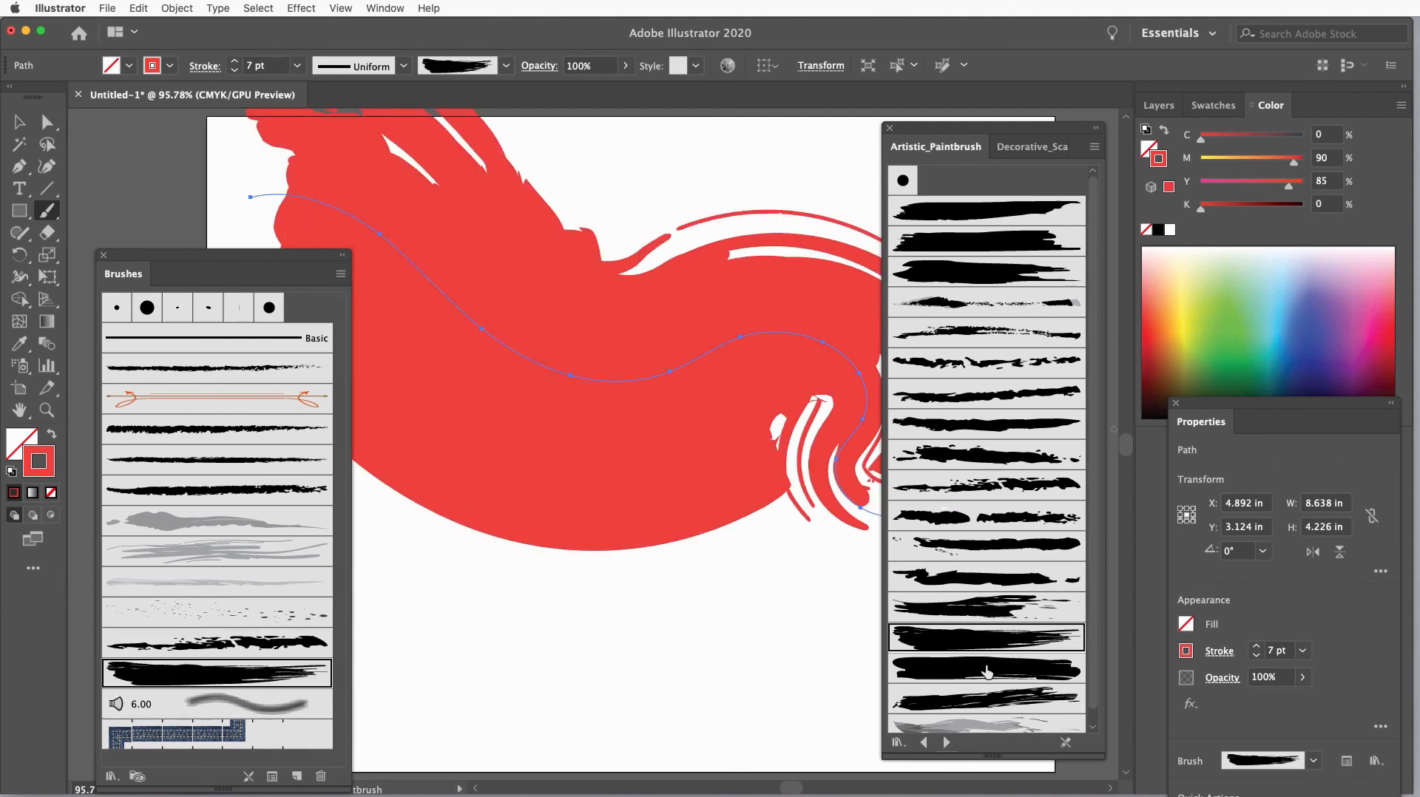
click(987, 669)
click(986, 719)
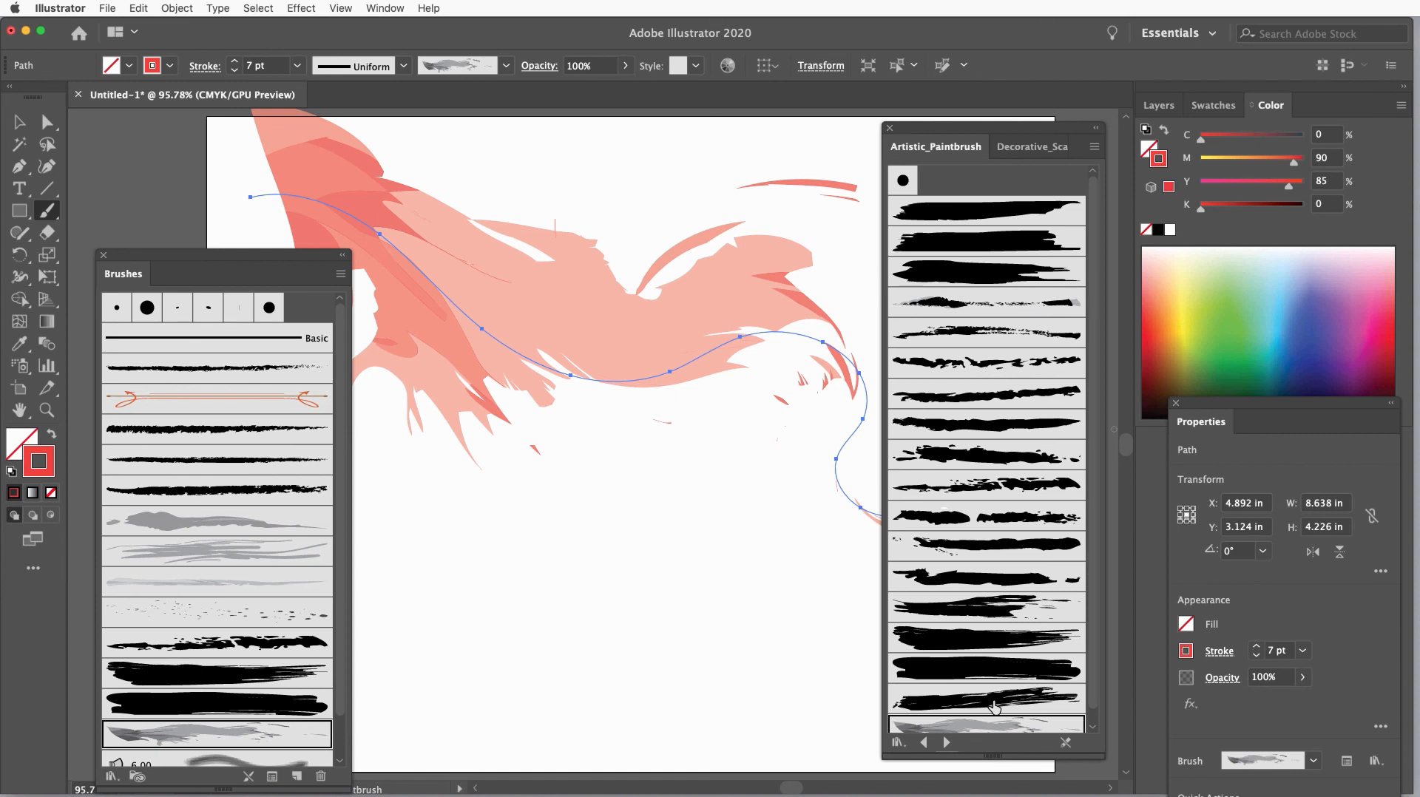
click(991, 486)
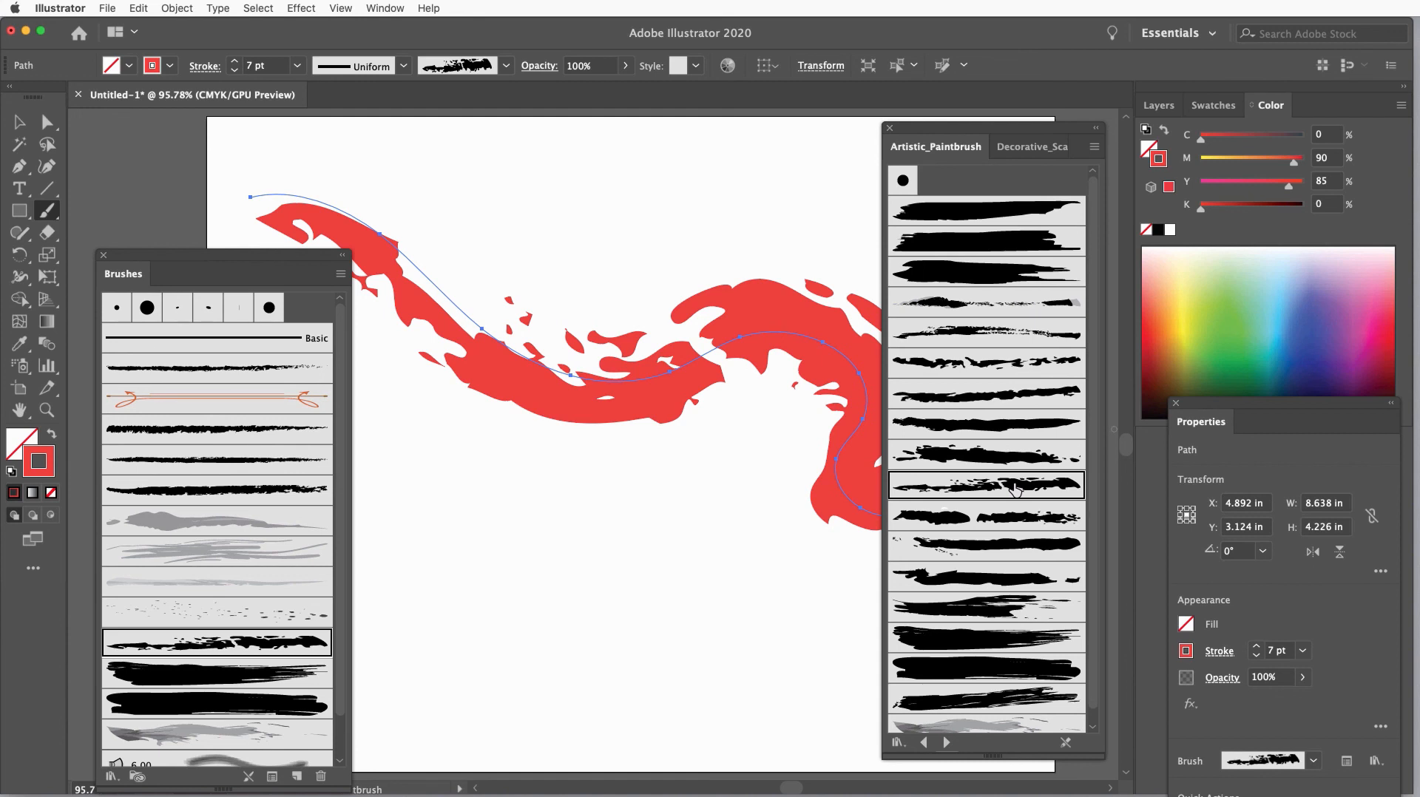
Display the Artistic_Paintbrush library as a list, then return it to thumbnail view.
click(1094, 149)
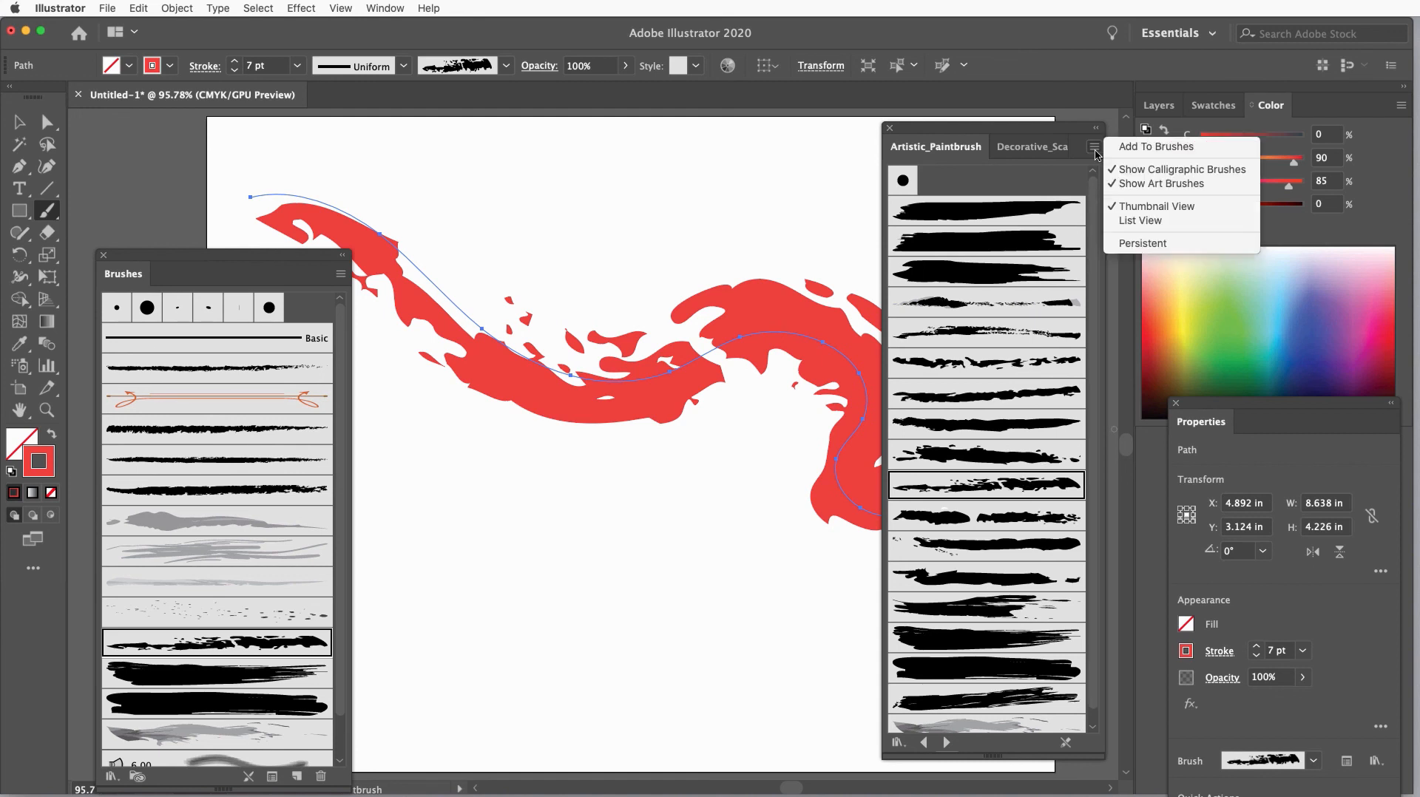
click(1140, 221)
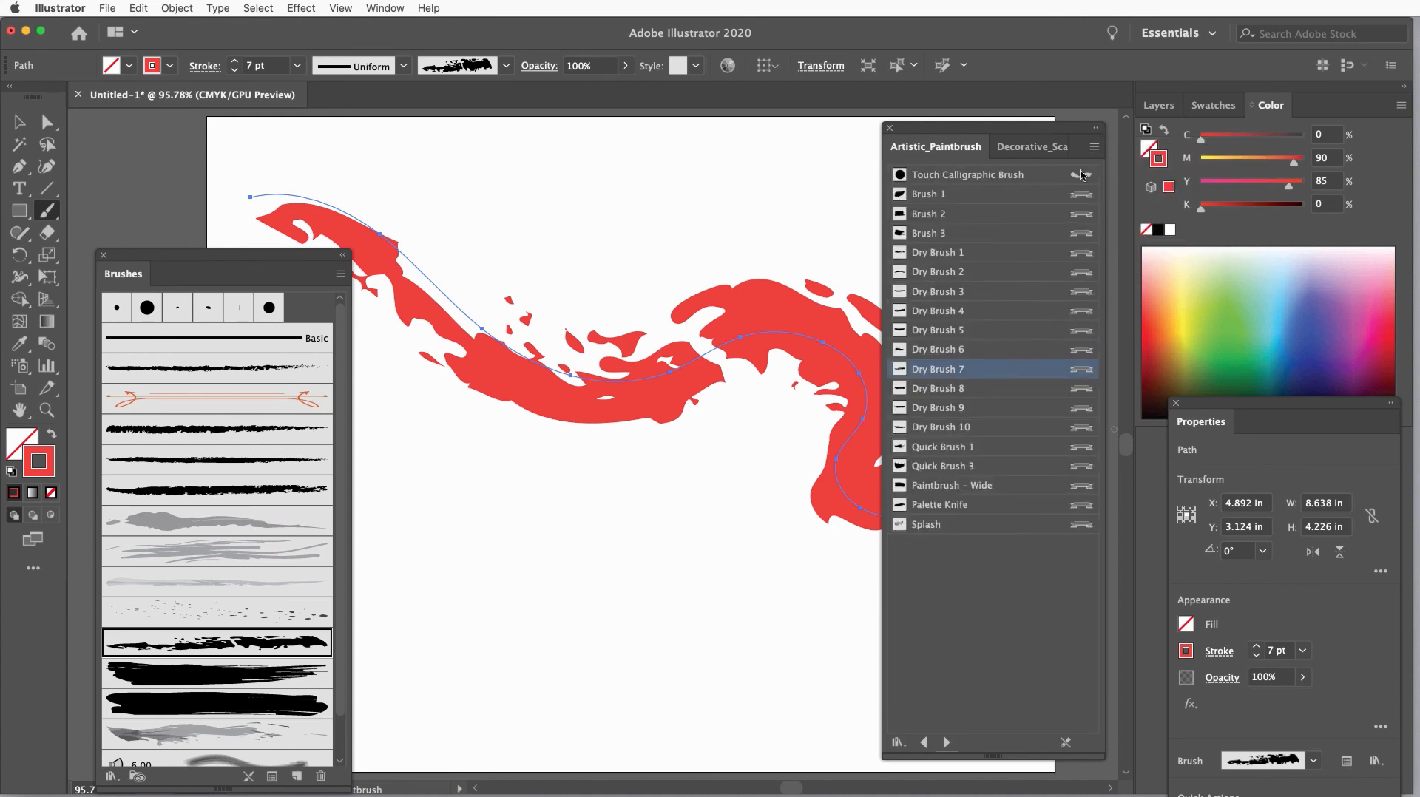
click(1096, 148)
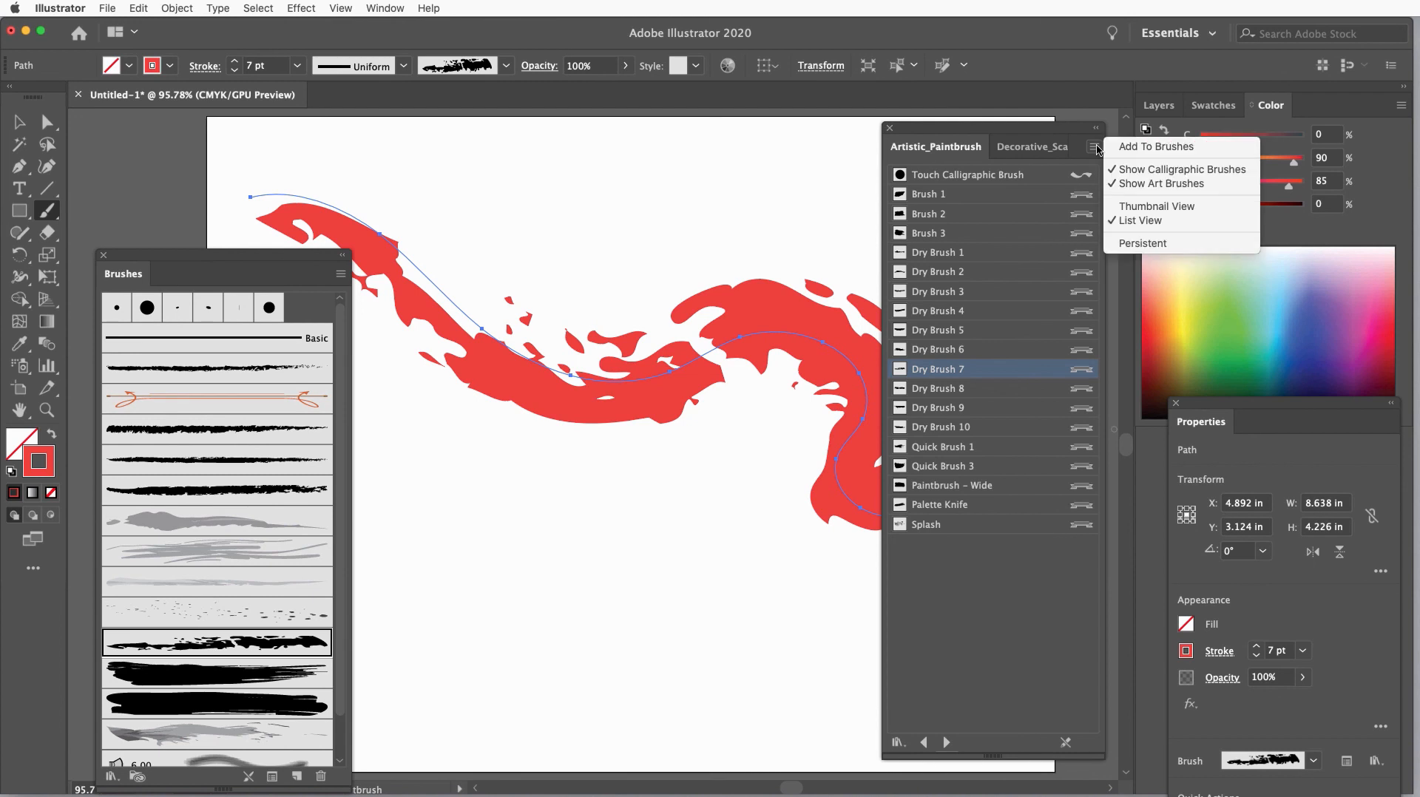
click(1130, 206)
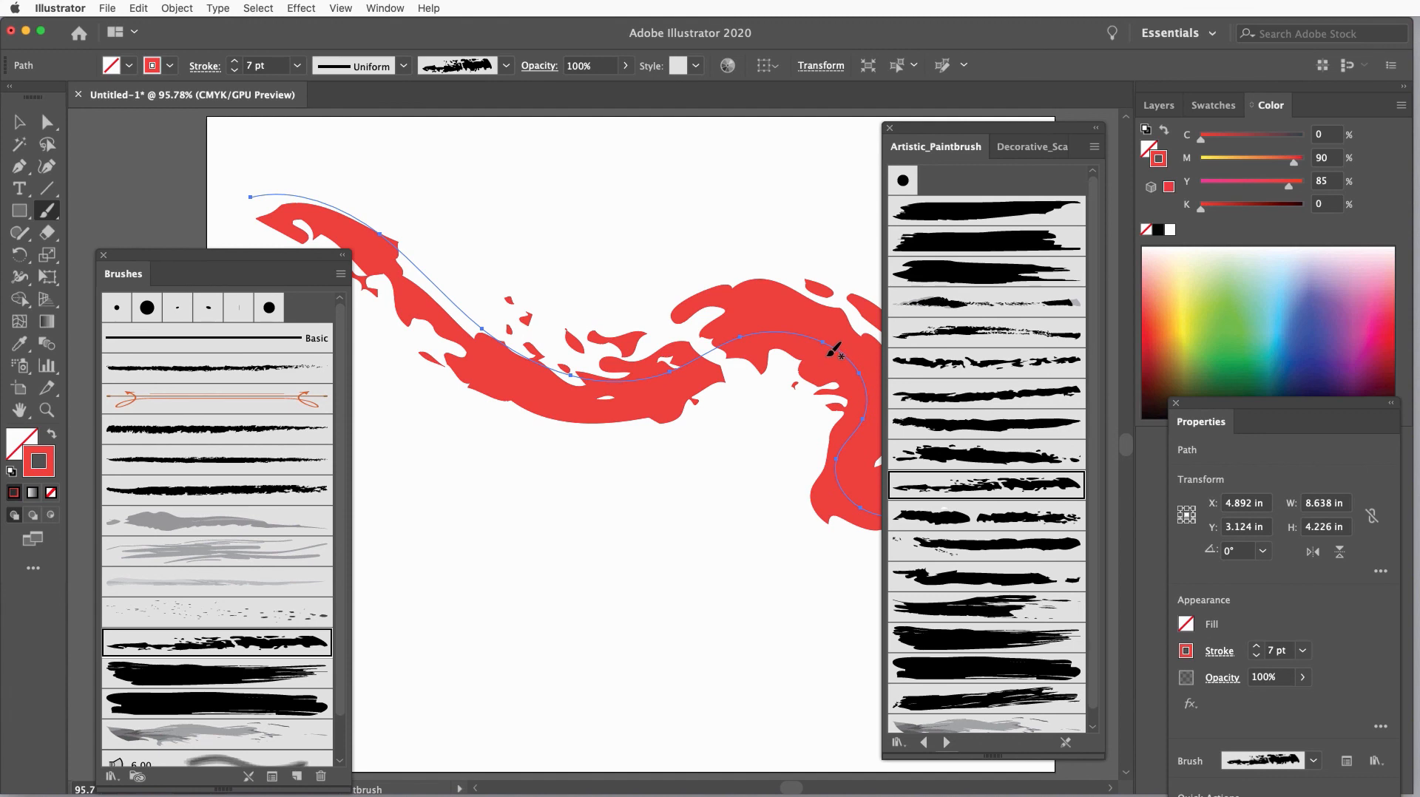
Place a green copy (C 69.41, Y 100) of the red brush stroke in front of it and set its weight to 5 pt.
click(1237, 334)
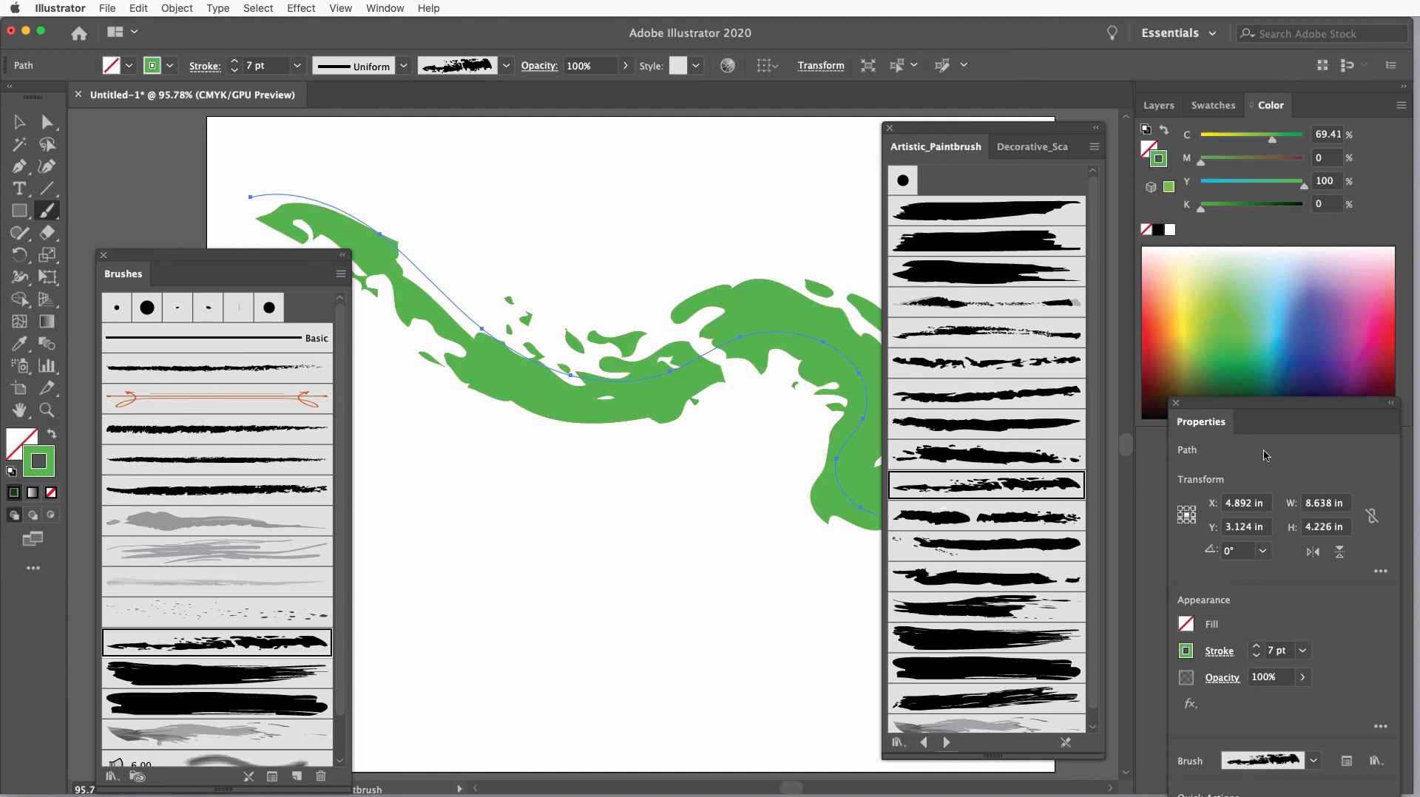
click(1257, 656)
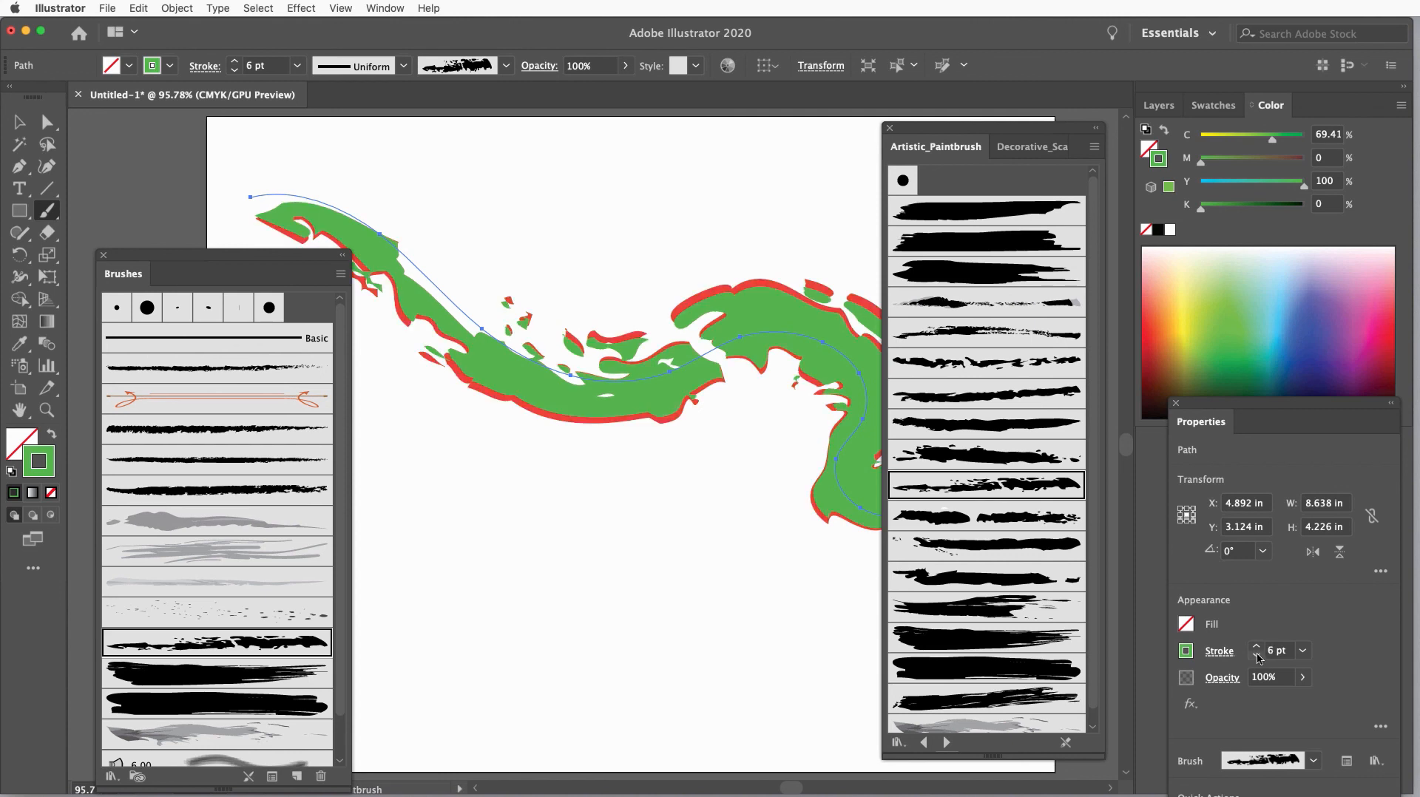
click(1257, 656)
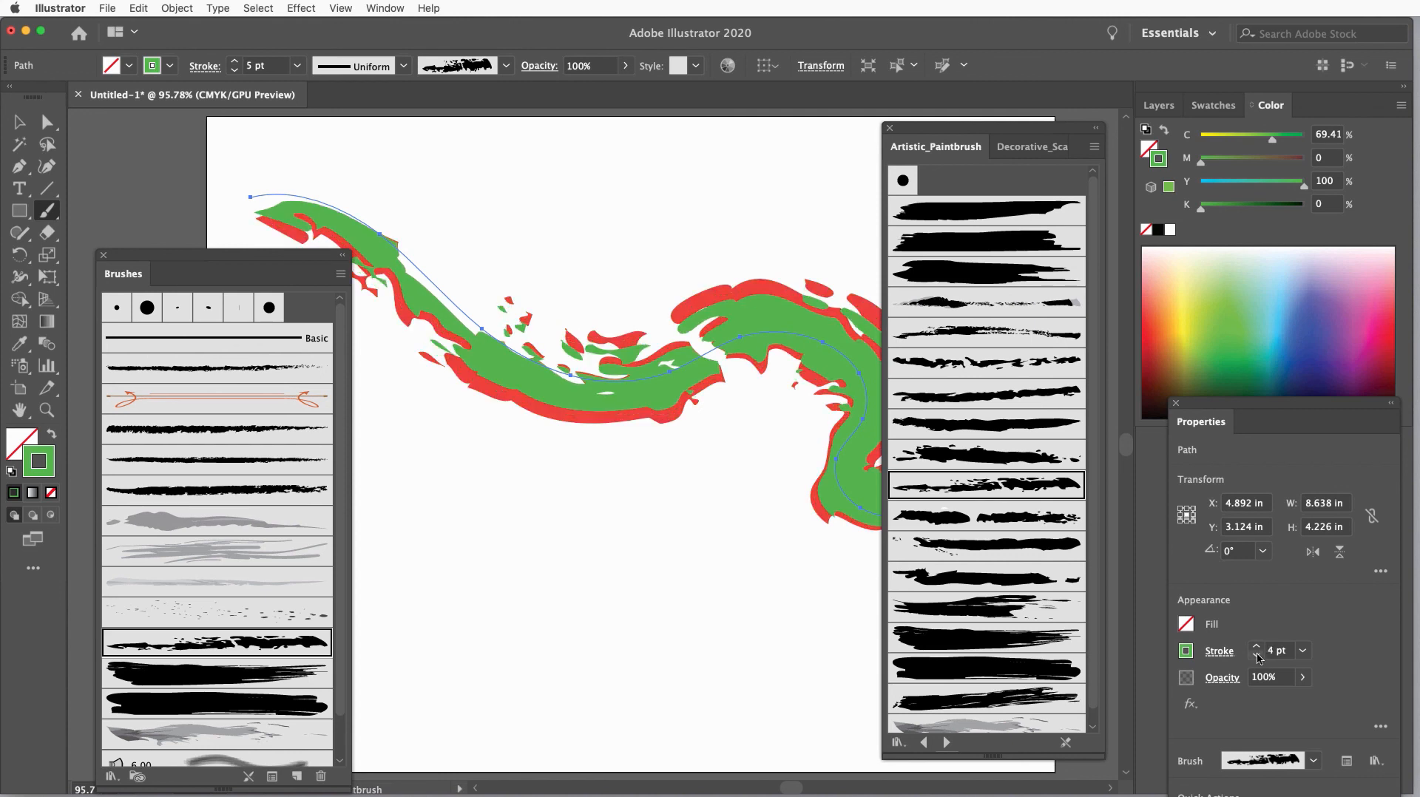
click(1256, 645)
Move both brush panels aside and draw a curved, tail-shaped outline with a notched right end below the painted stroke using the Pen tool.
drag(976, 127, 1071, 133)
drag(304, 258, 262, 242)
key(p)
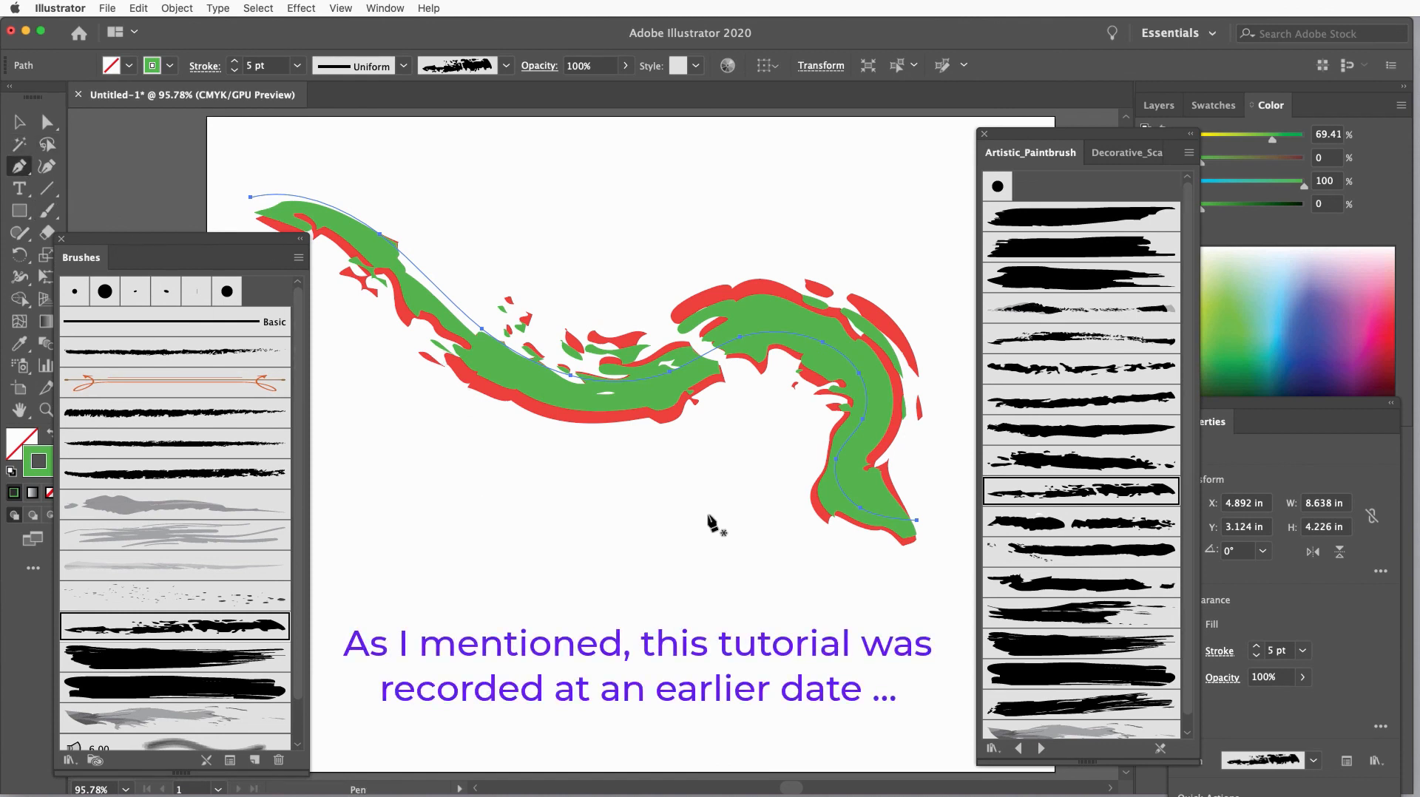
drag(721, 520, 694, 493)
drag(561, 525, 536, 553)
drag(480, 604, 425, 608)
drag(369, 520, 373, 474)
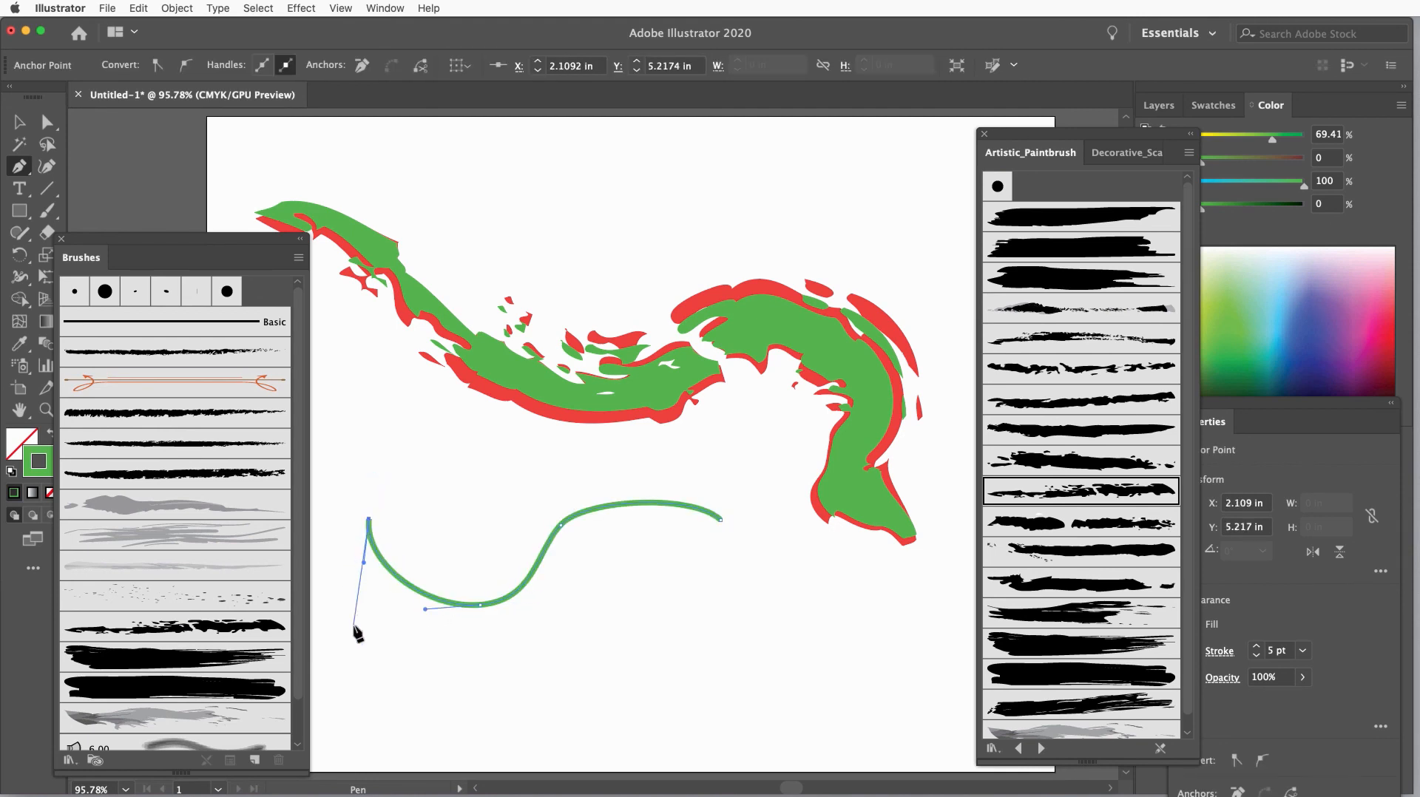
drag(353, 625, 386, 680)
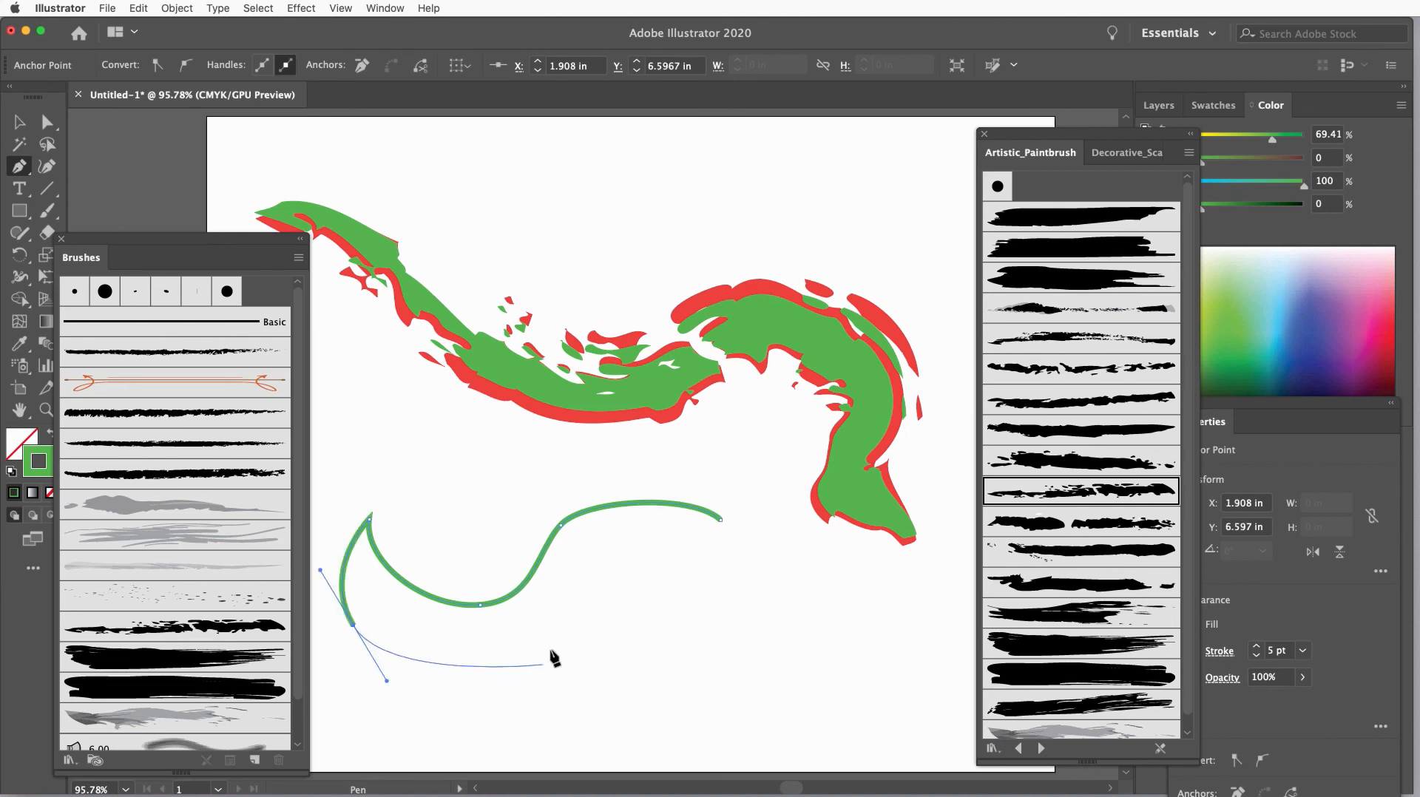
drag(551, 639, 596, 581)
drag(707, 555, 789, 584)
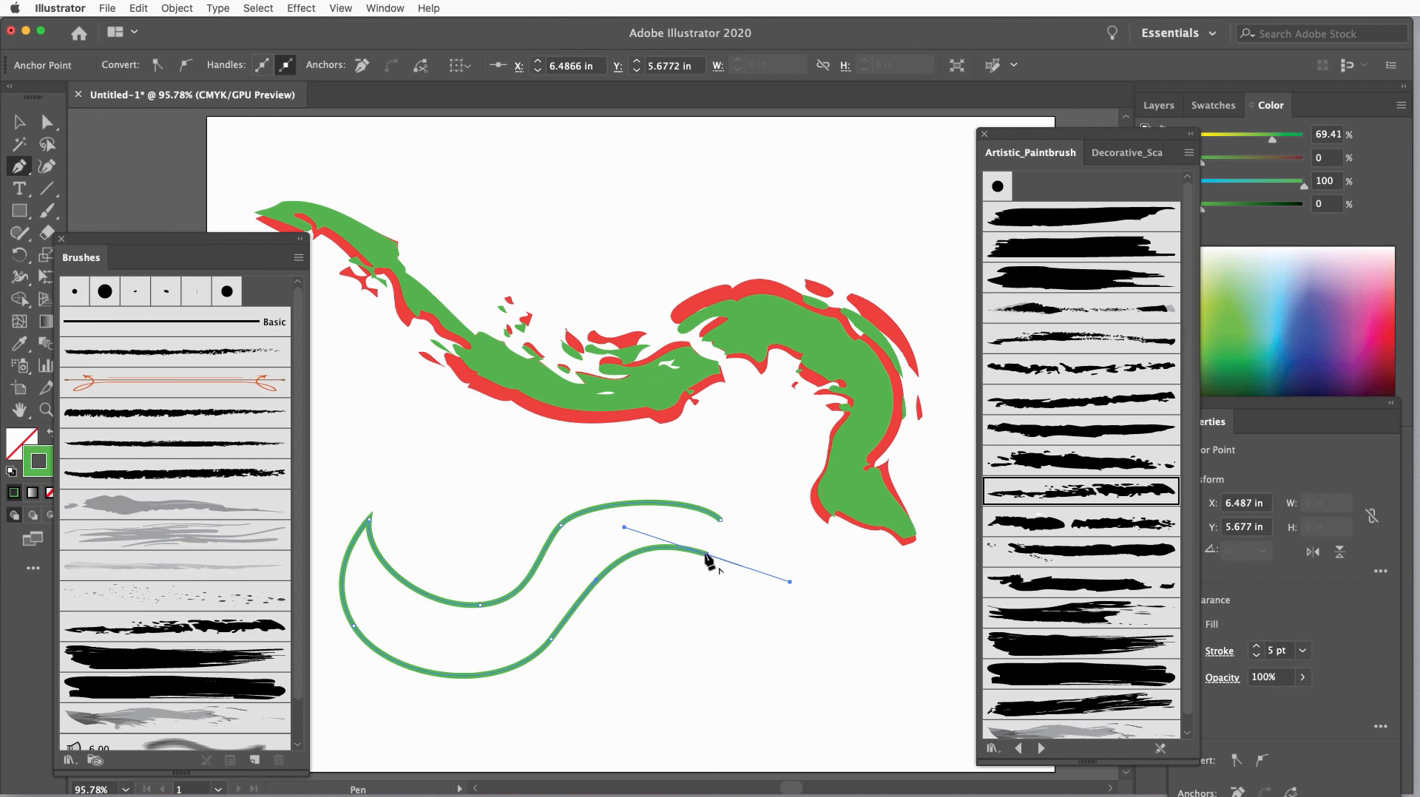
click(662, 524)
click(721, 519)
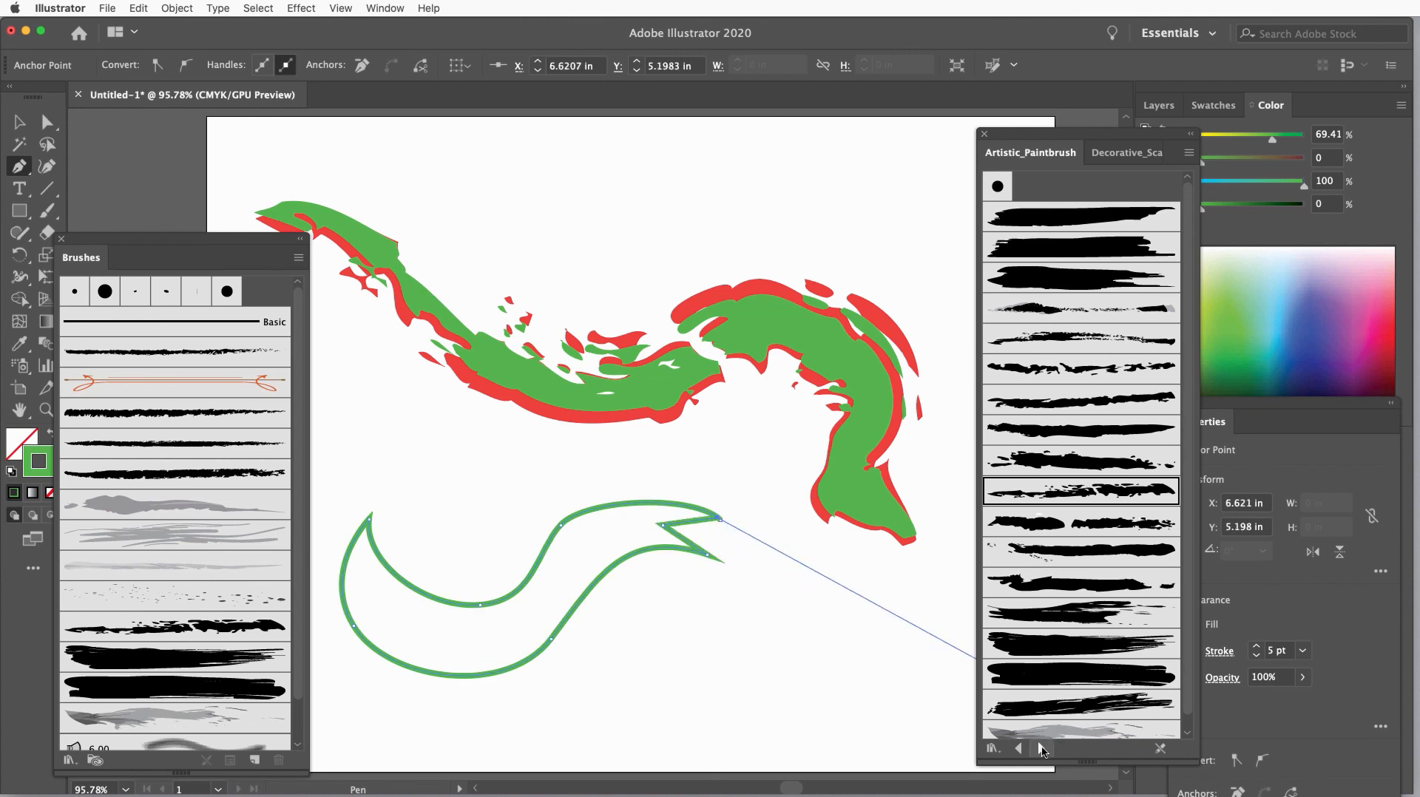
Open the Artistic_ScrollPen library, display it as a list, and try Scroll Pen 7, 2 and 1 on the outline, ending with Scroll Pen 1.
click(1042, 749)
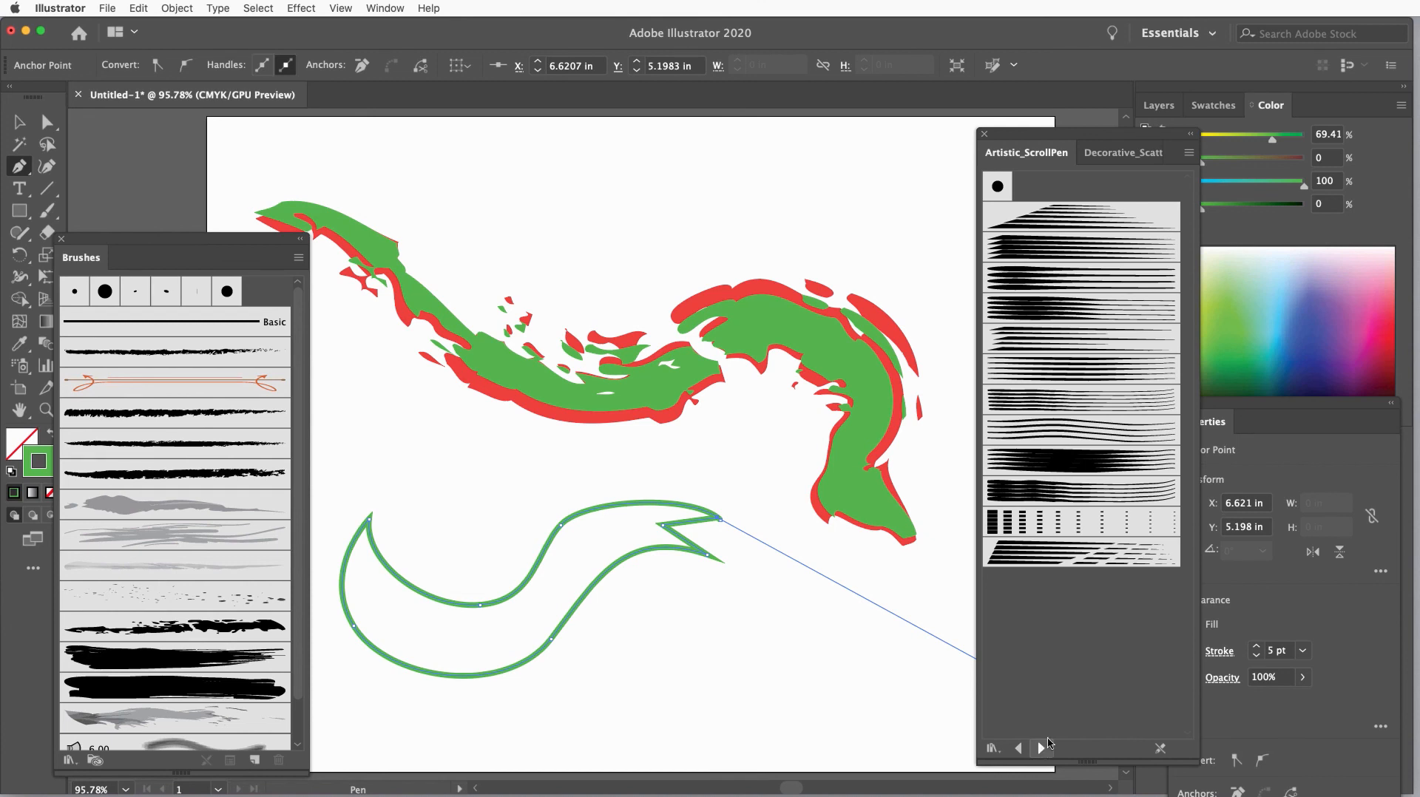
click(1065, 409)
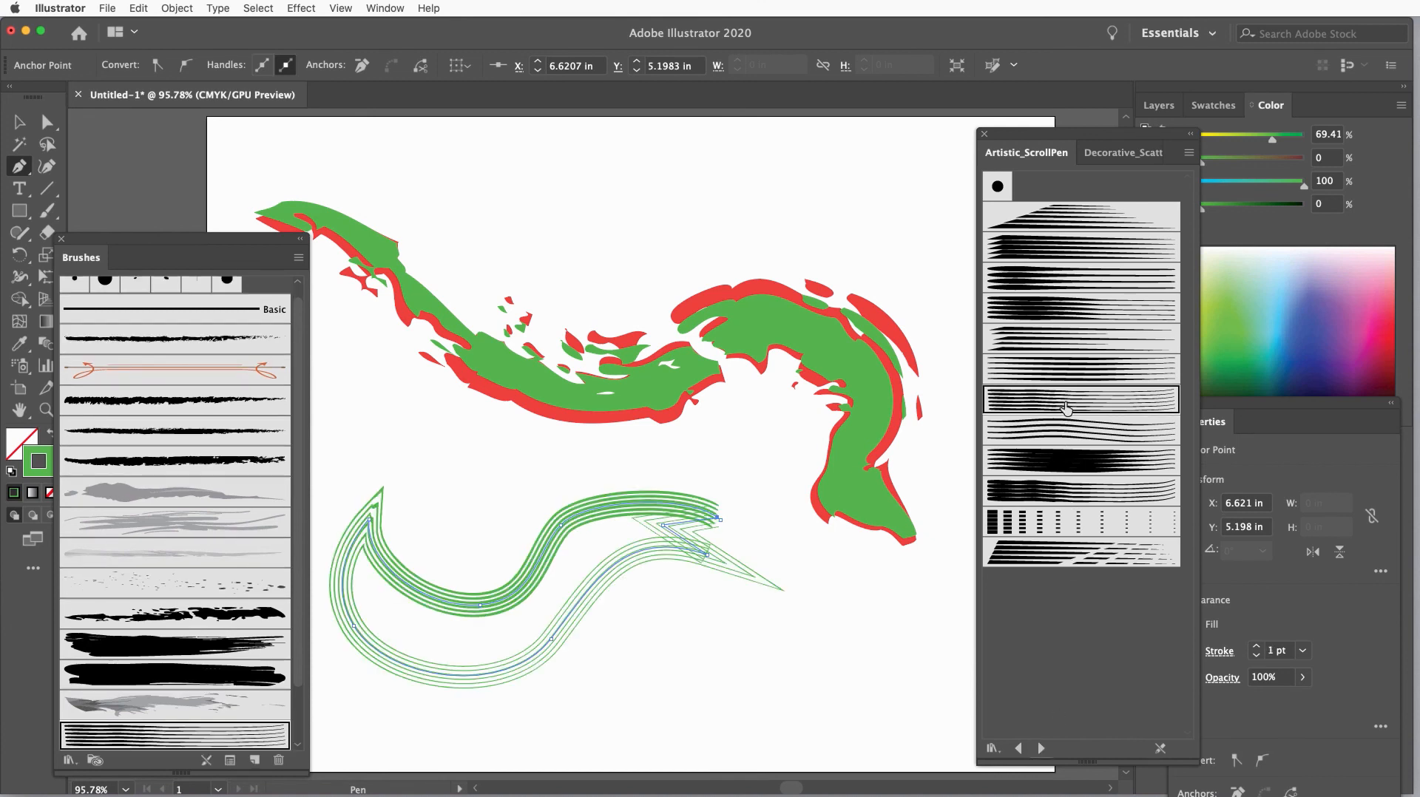
click(1192, 153)
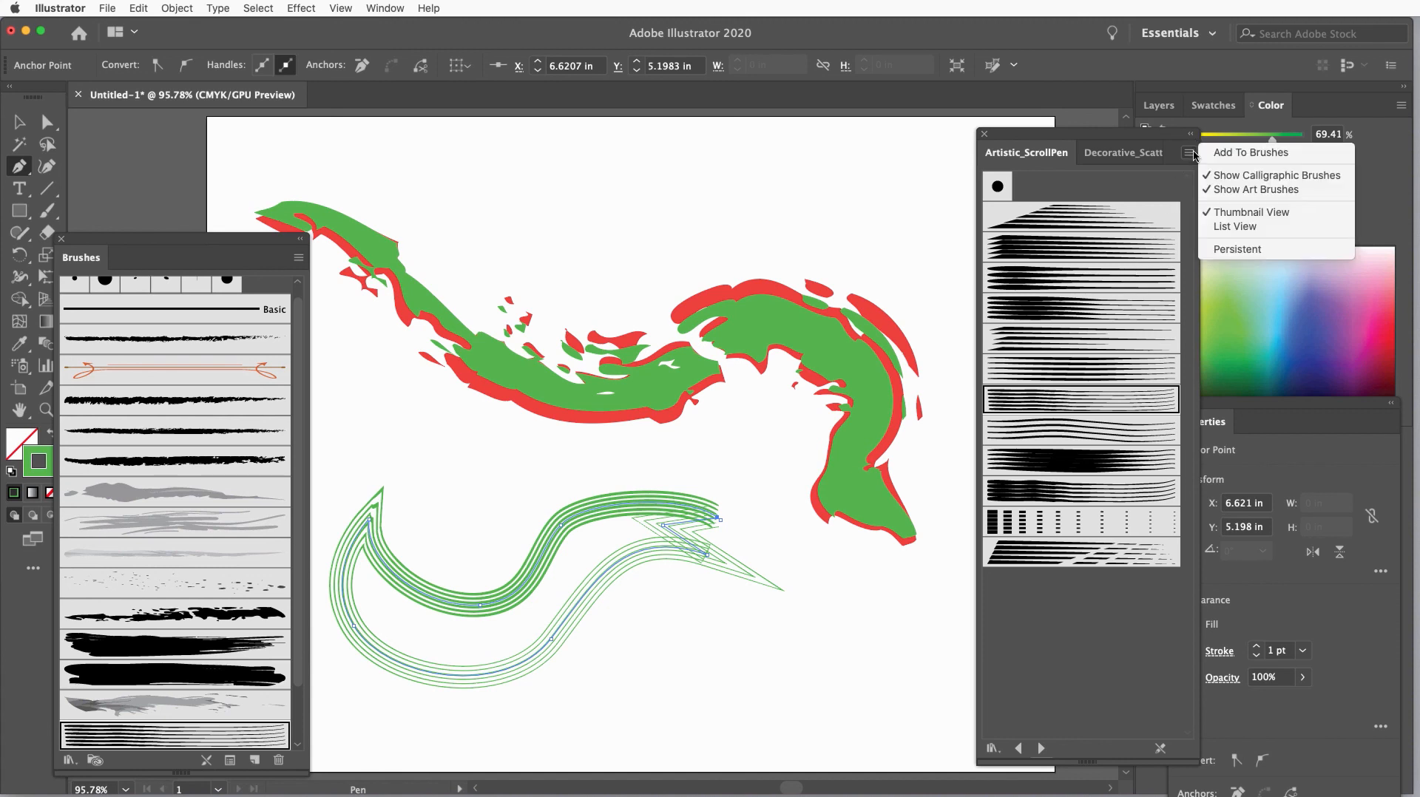
click(1214, 226)
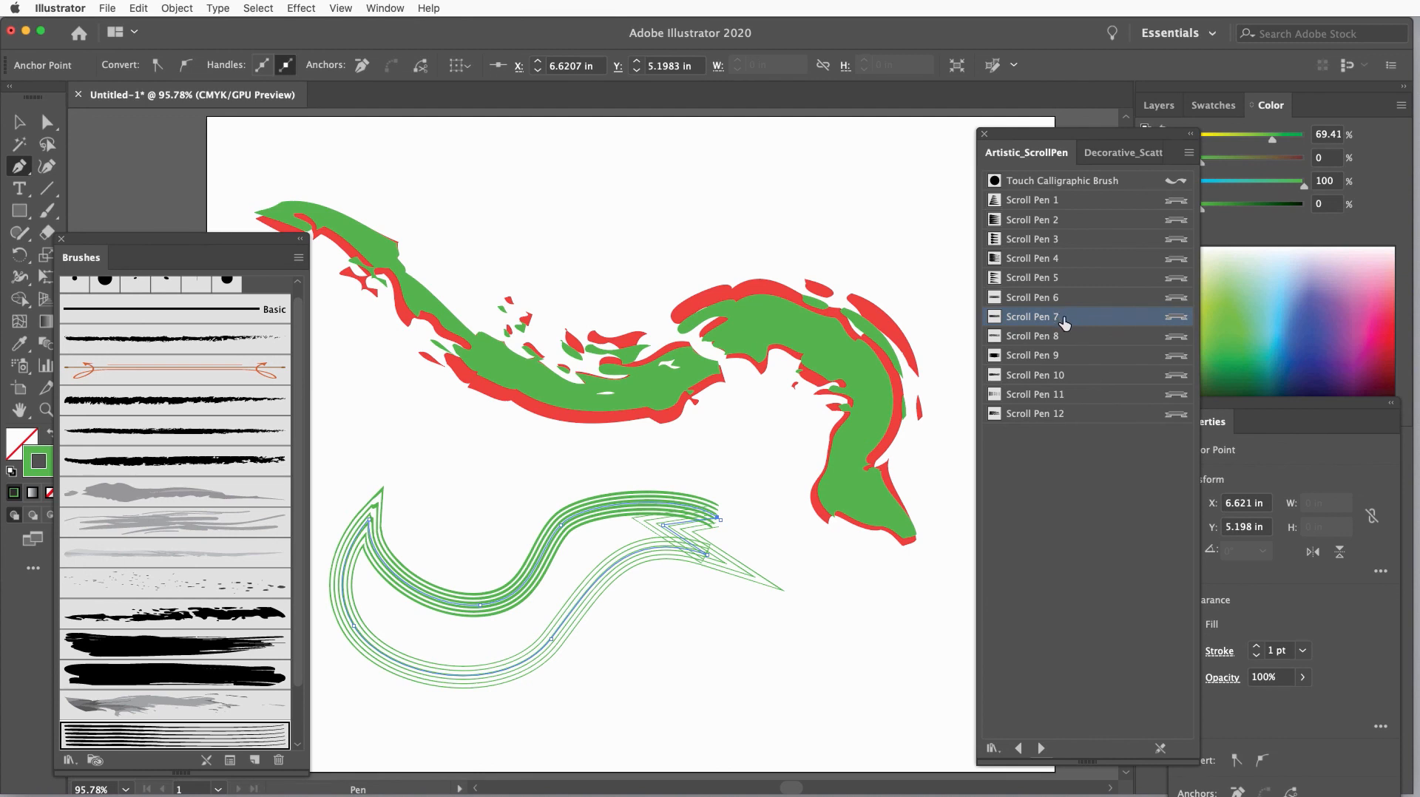
click(1049, 221)
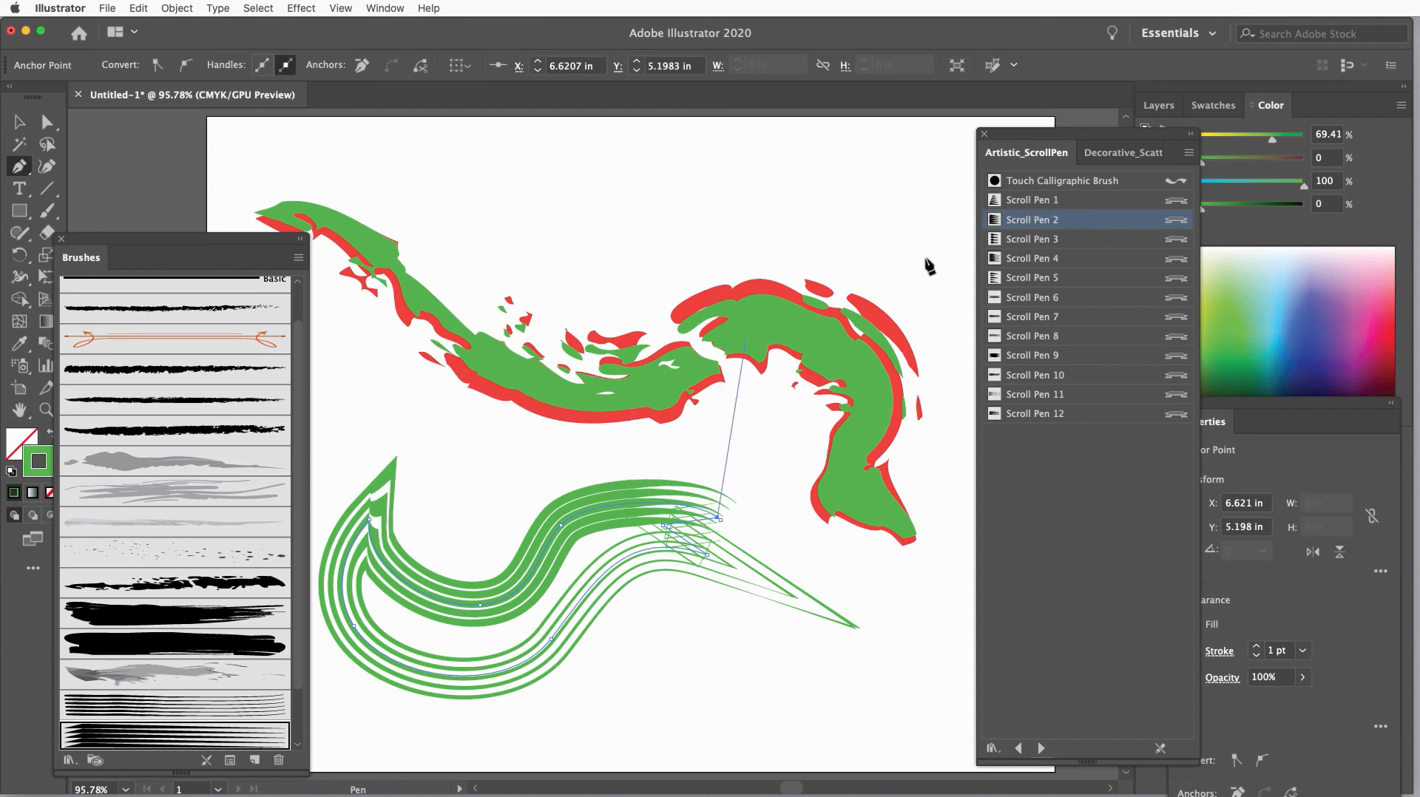
click(1021, 200)
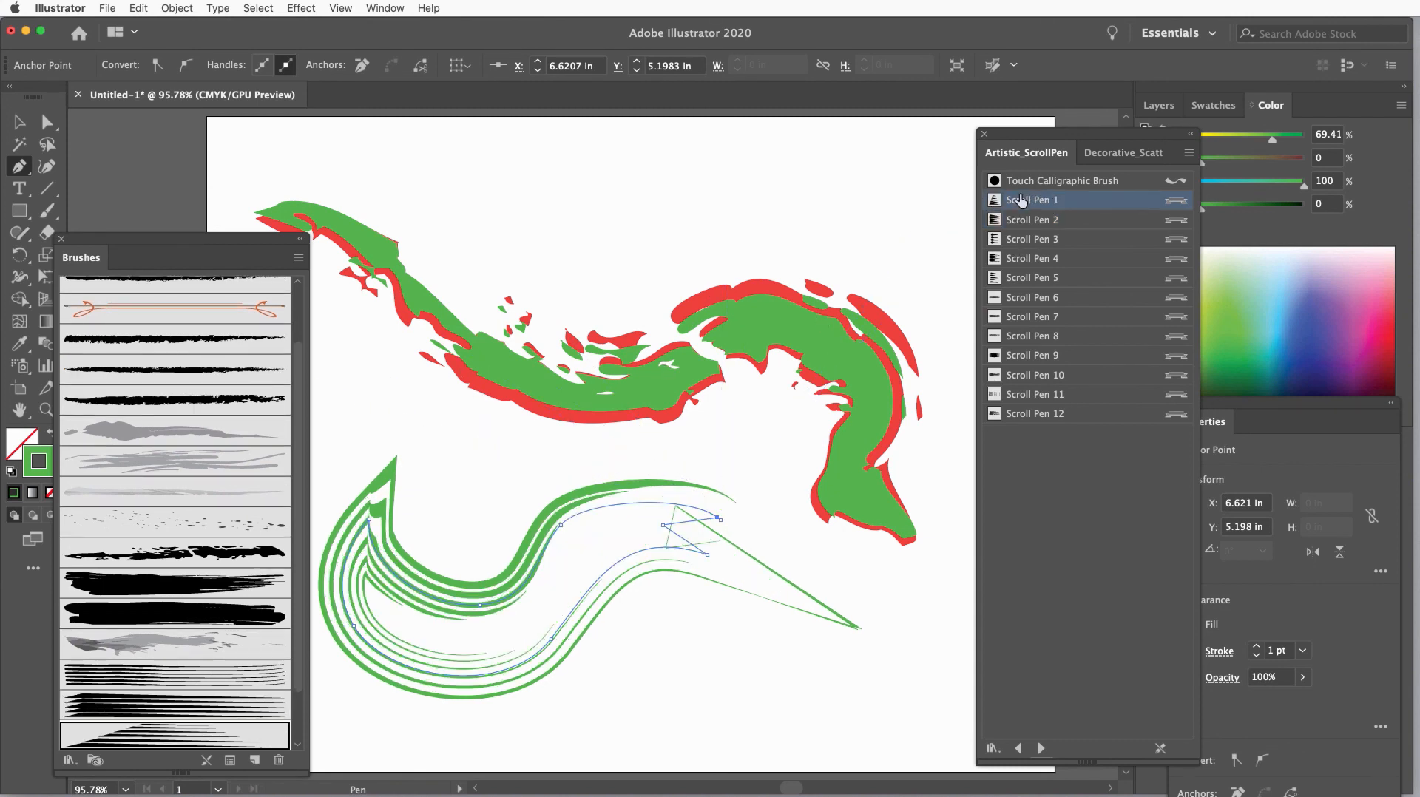
Recolour the outline's stroke blue (C 87.06, M 73.73) and paste a copy of its selected segment in front.
click(1304, 335)
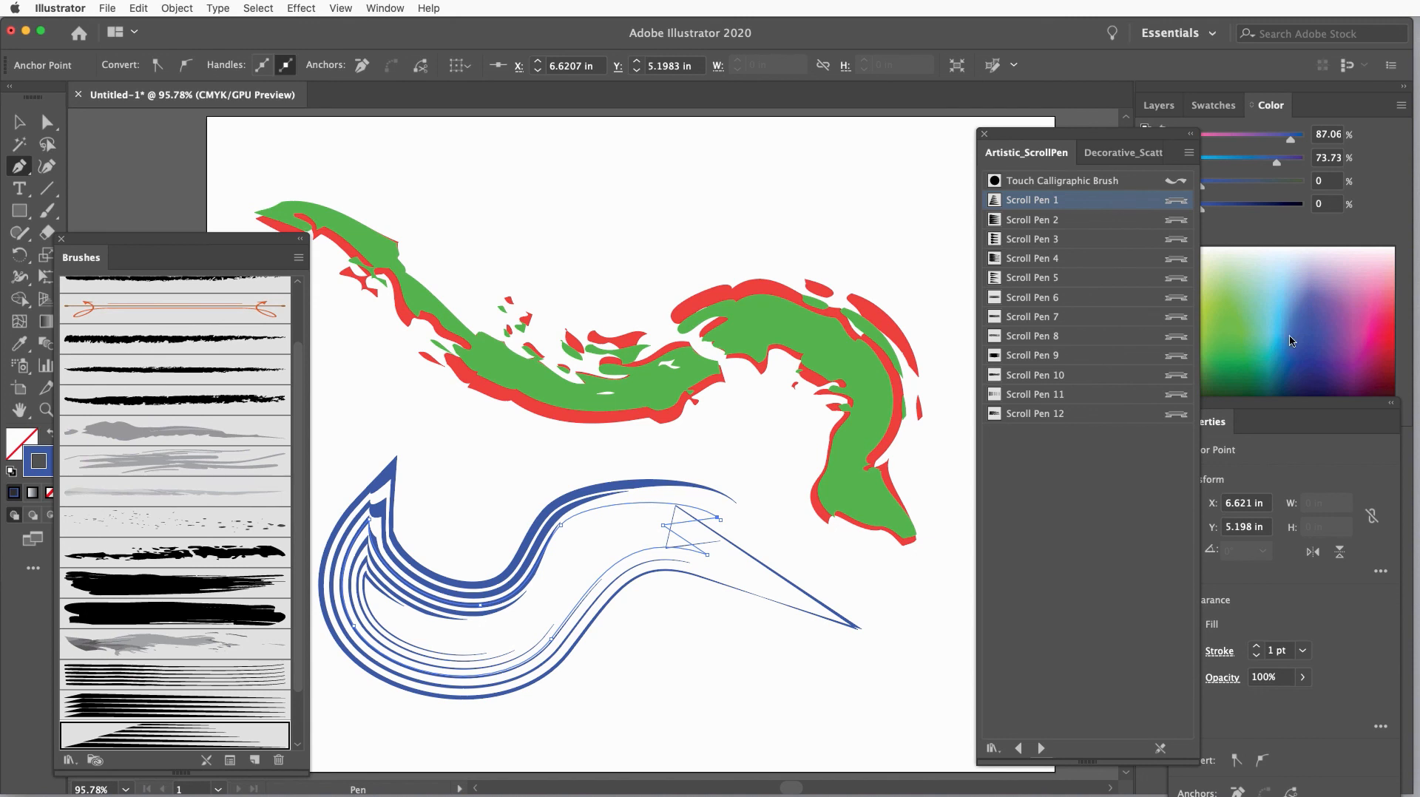
key(super+f)
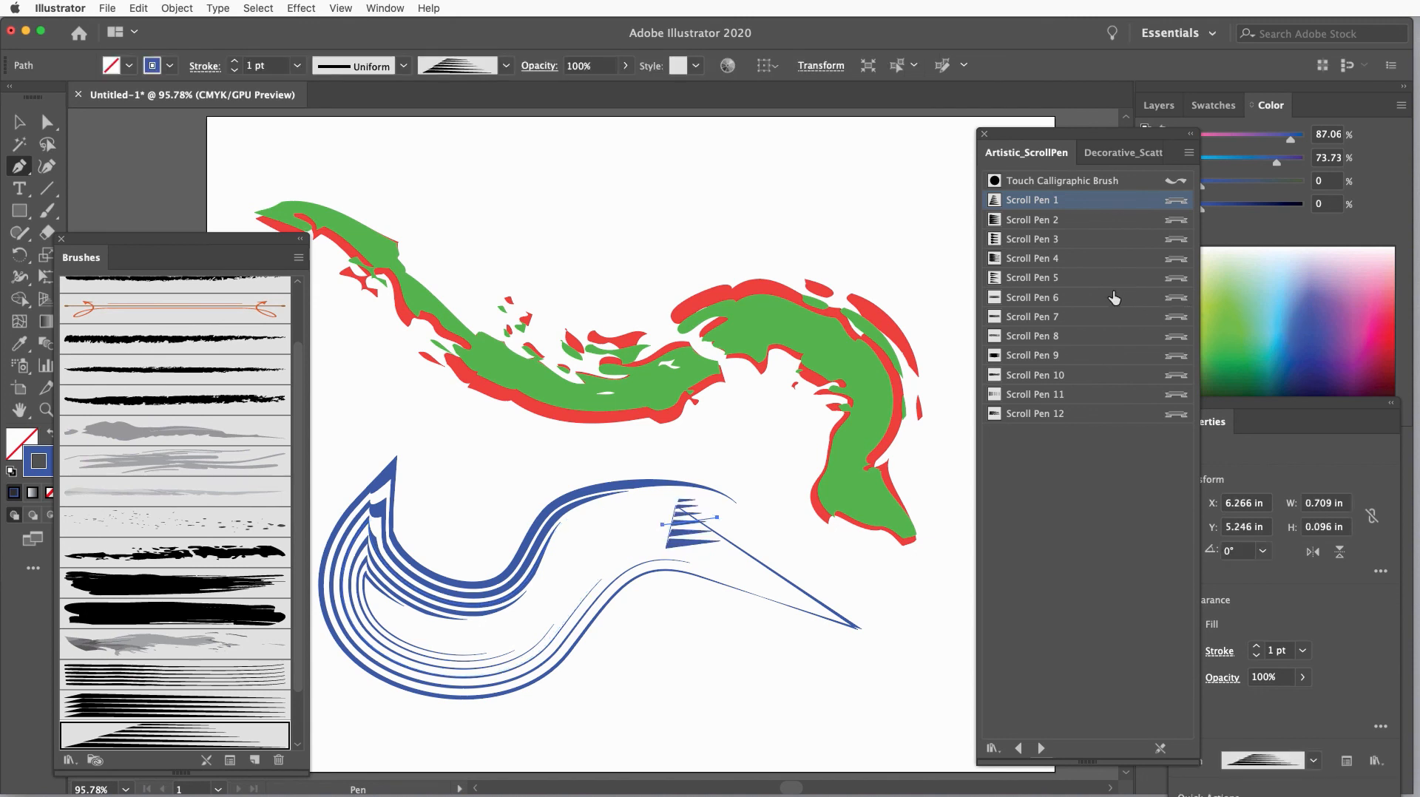
Apply the Scroll Pen 4 brush to the pasted segment copy and recolour its stroke purple (C 34.51, M 81.96).
click(1017, 260)
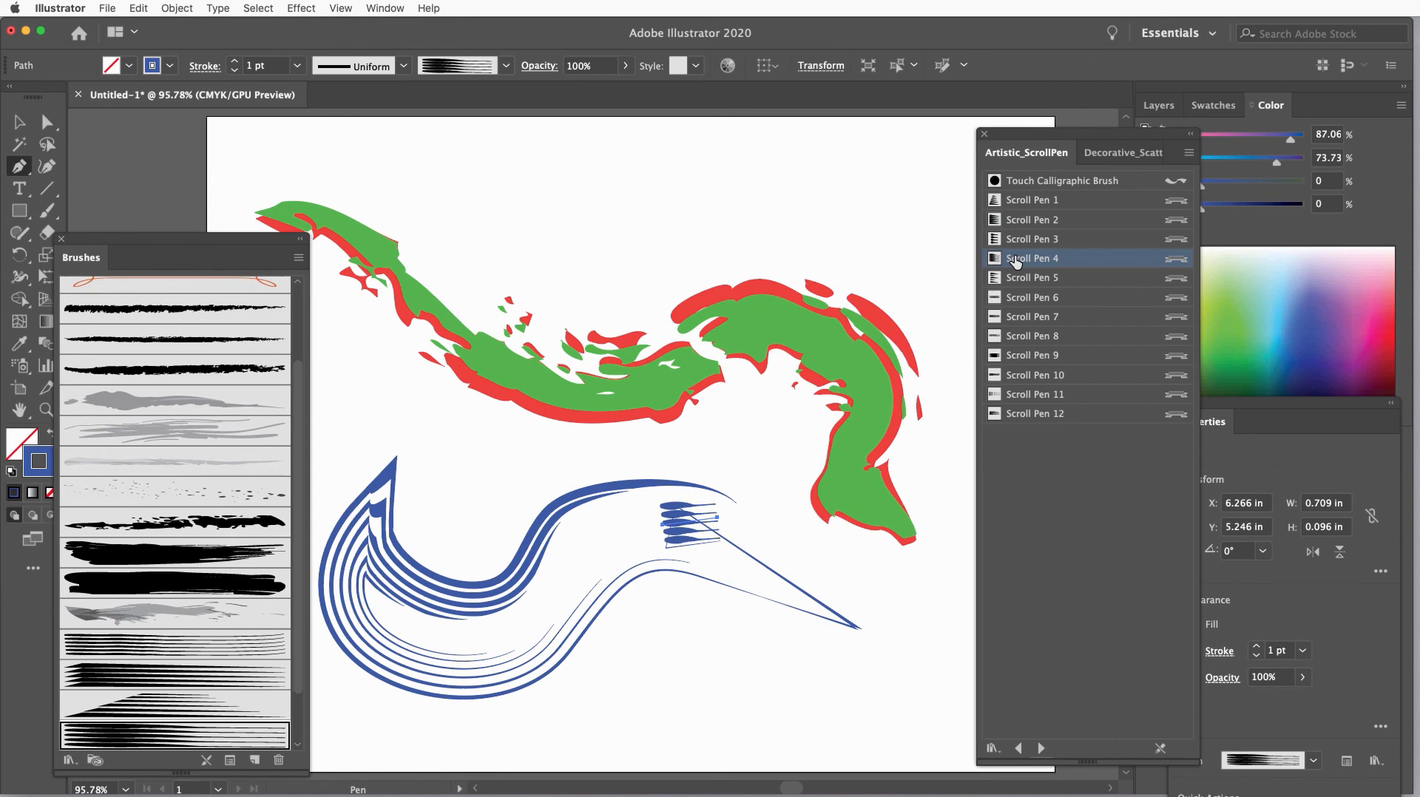
click(1356, 323)
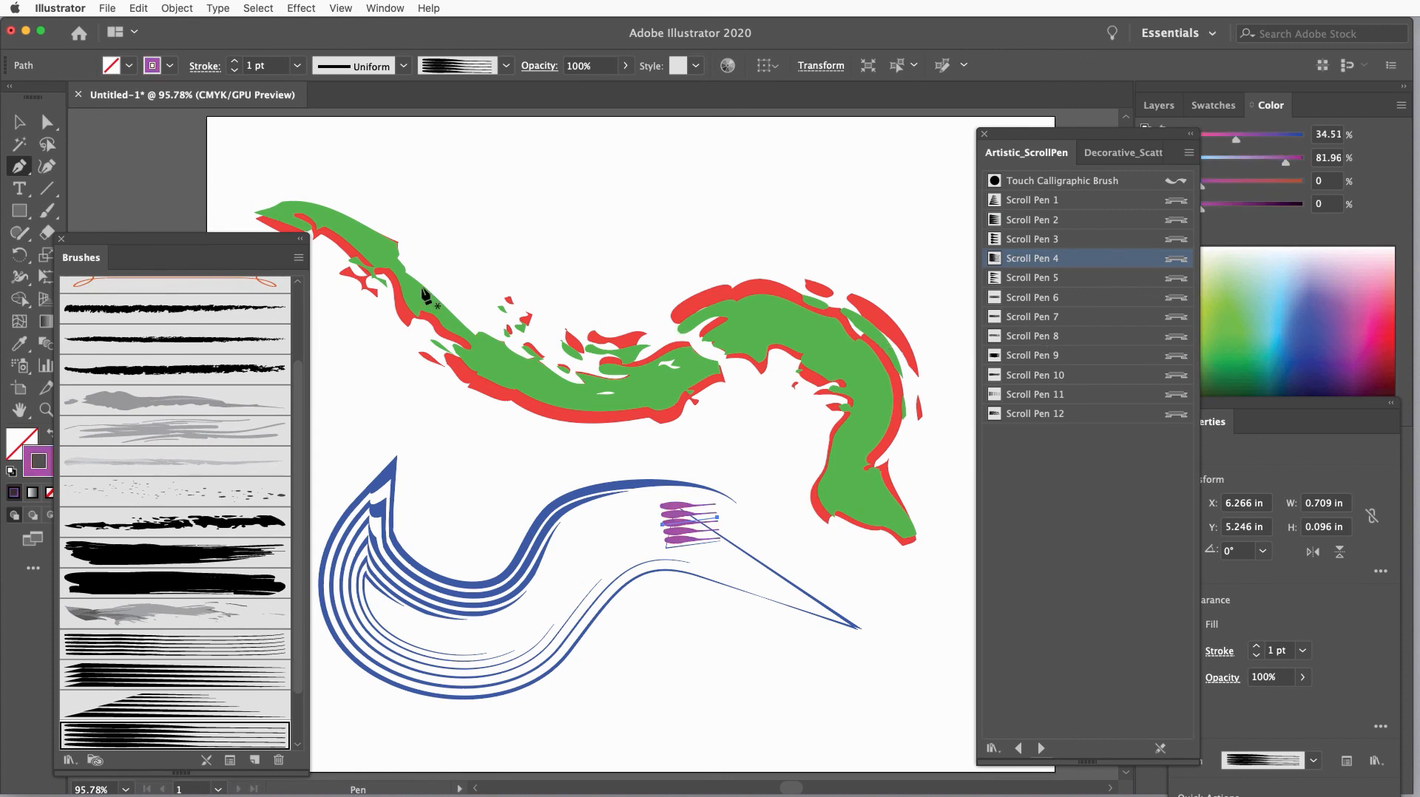
Switch the brush library to Artistic_Watercolor, then select all the artwork on the artboard and delete it.
click(28, 123)
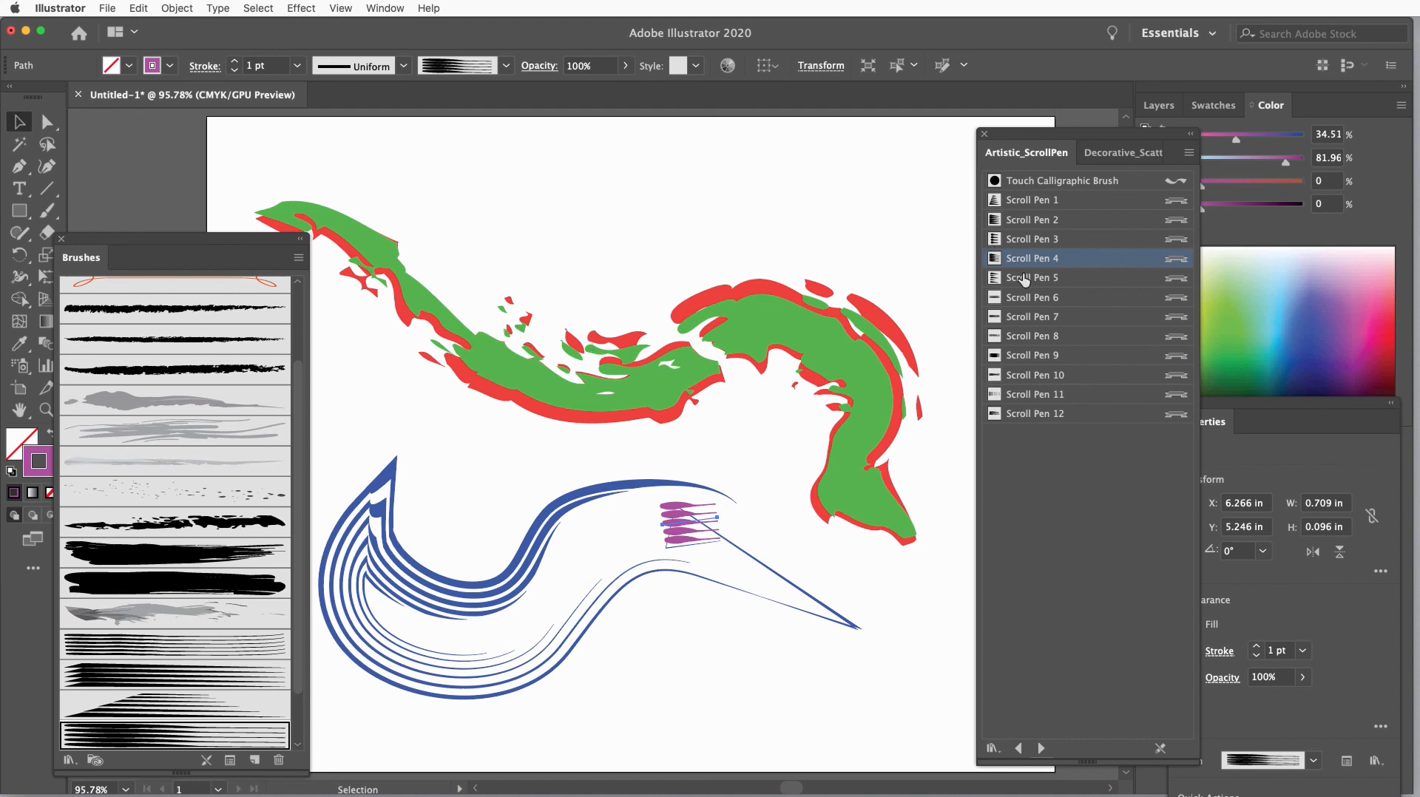
click(1042, 750)
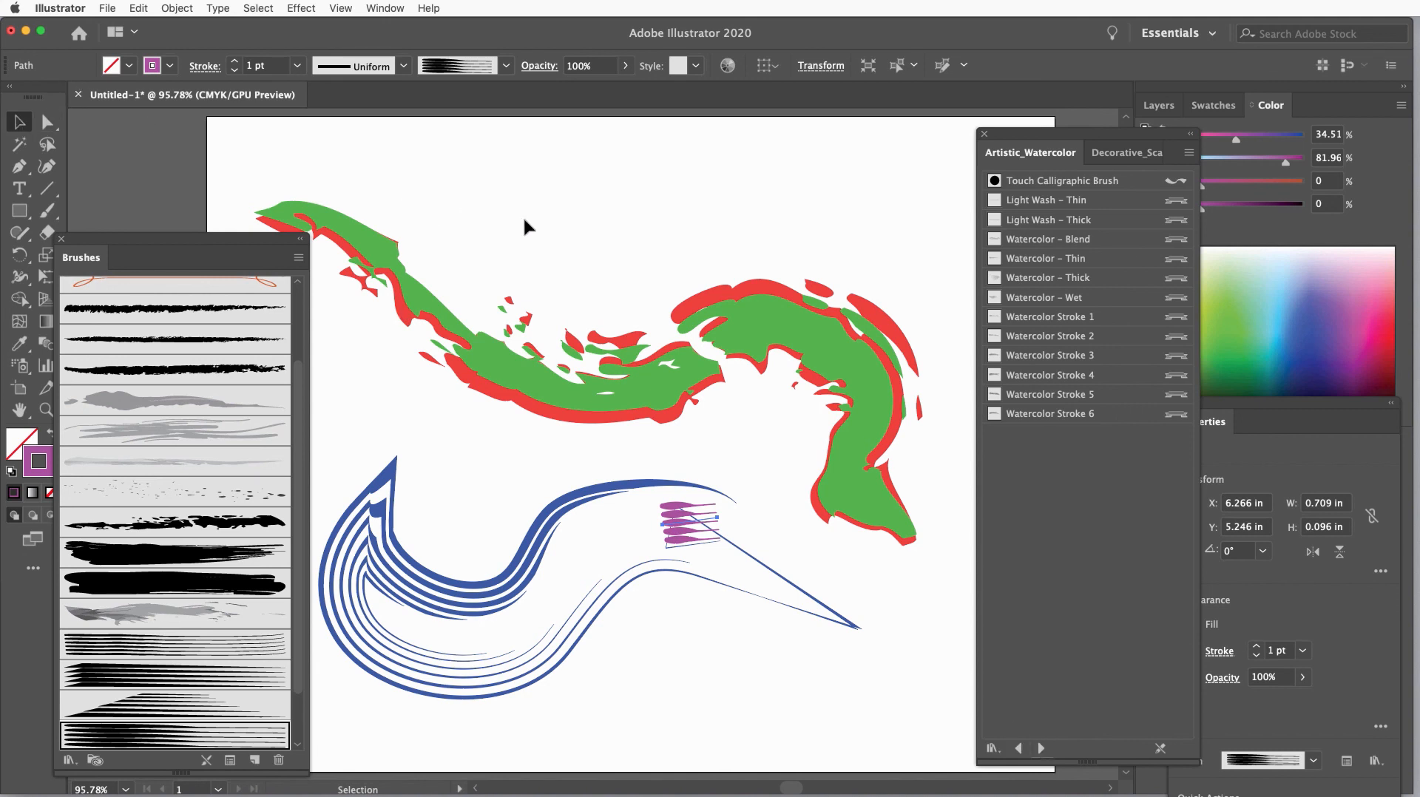
mouse_move(522, 216)
mouse_down()
mouse_move(627, 424)
mouse_move(780, 625)
mouse_up()
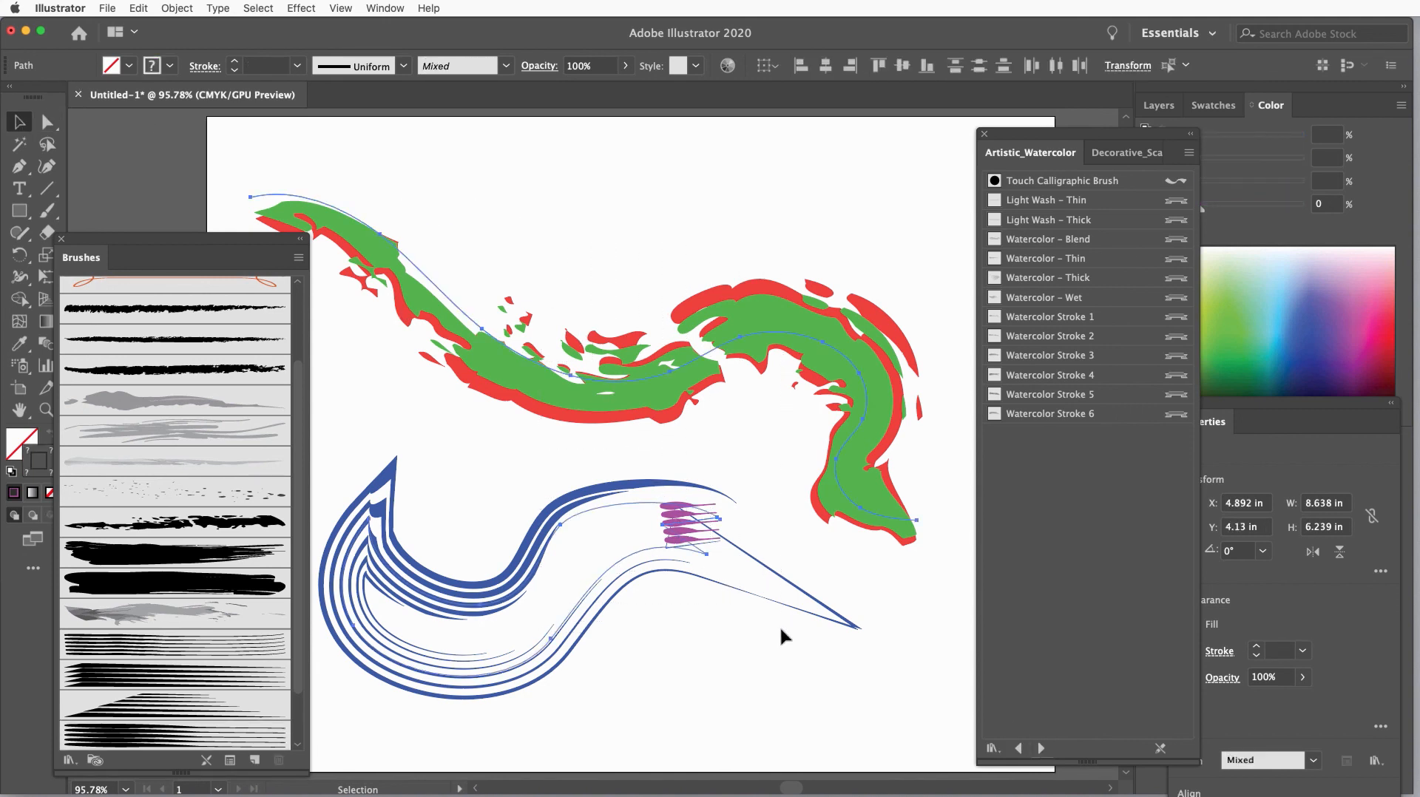
key(Delete)
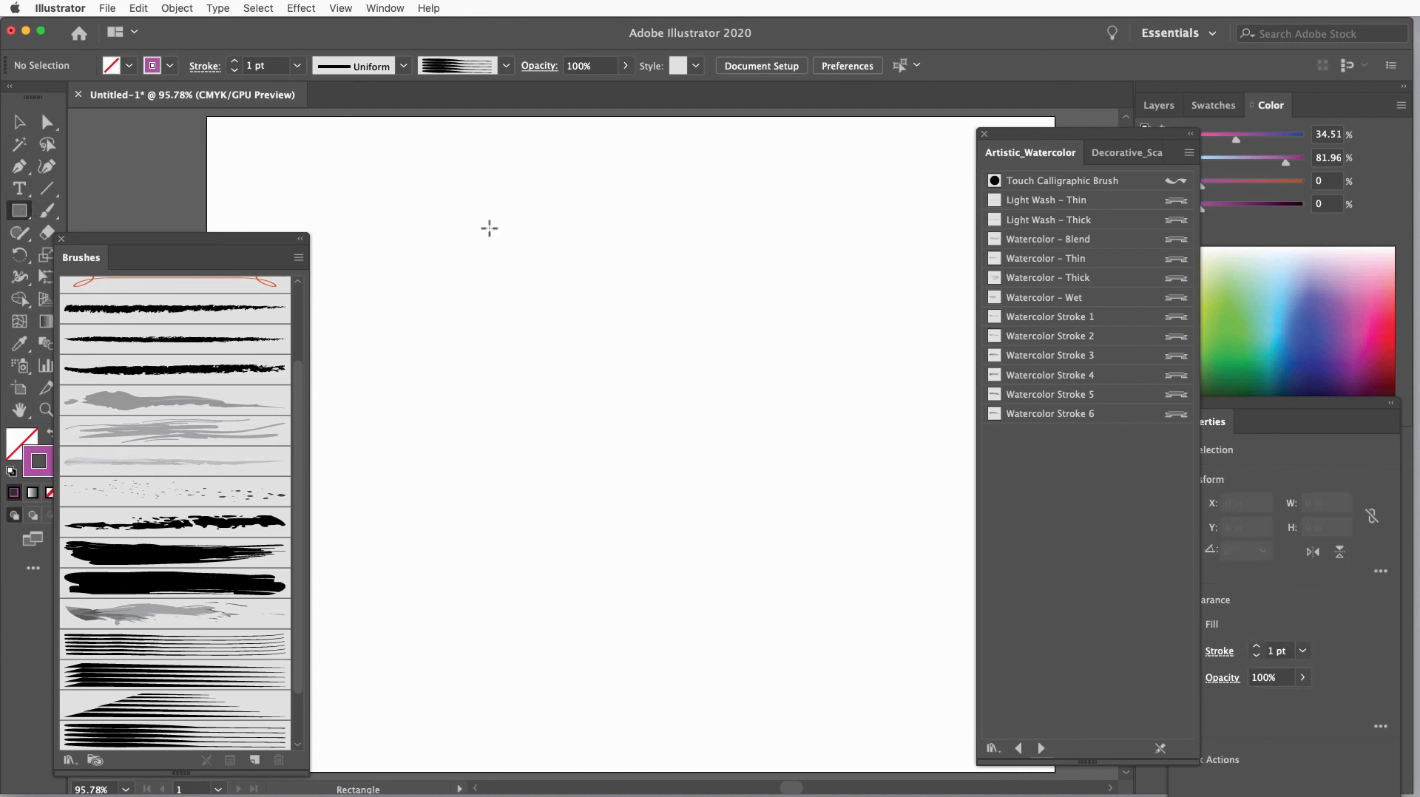
Draw a rectangle about 3.64 by 4.33 in and give it the Watercolor - Thick brush at 0.5 pt.
drag(484, 228, 764, 561)
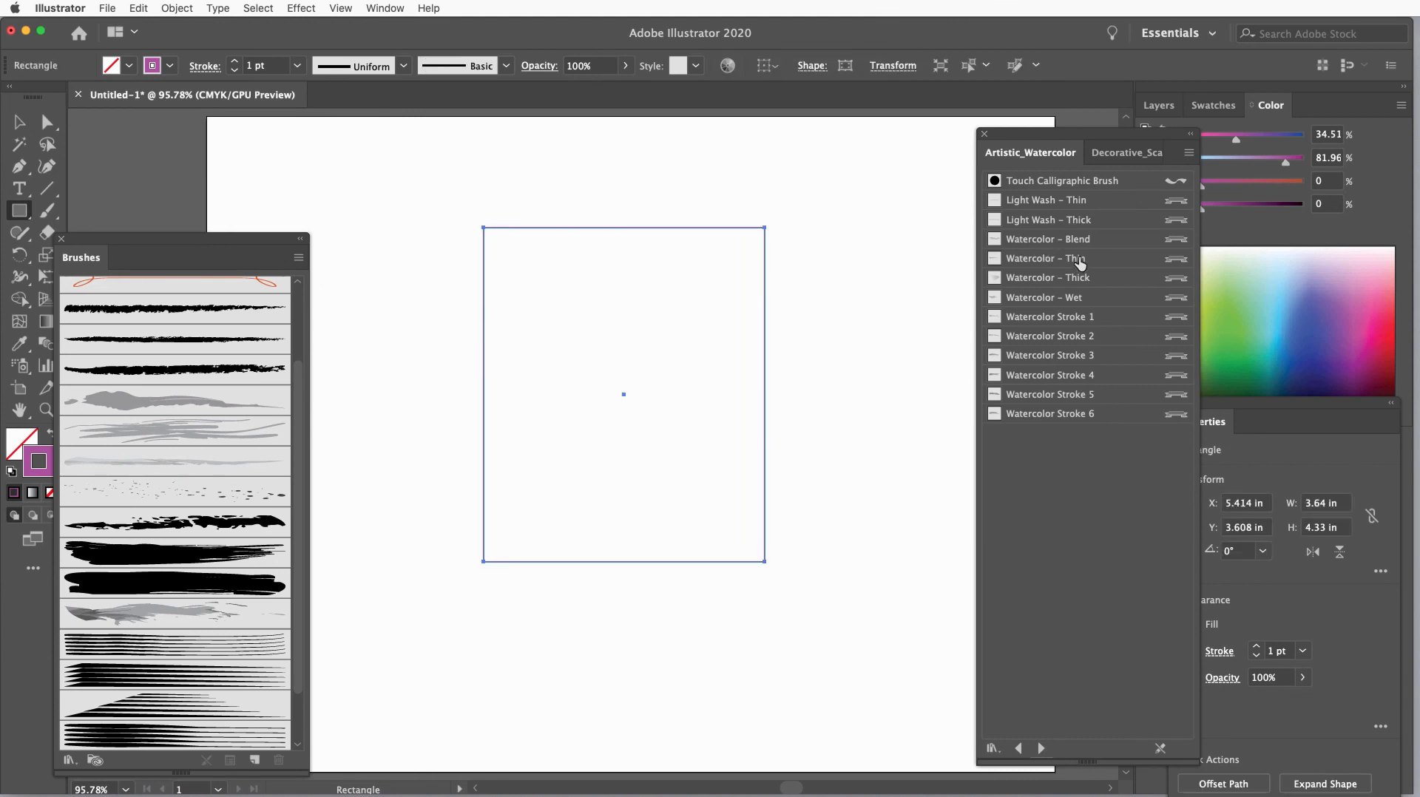
click(1076, 278)
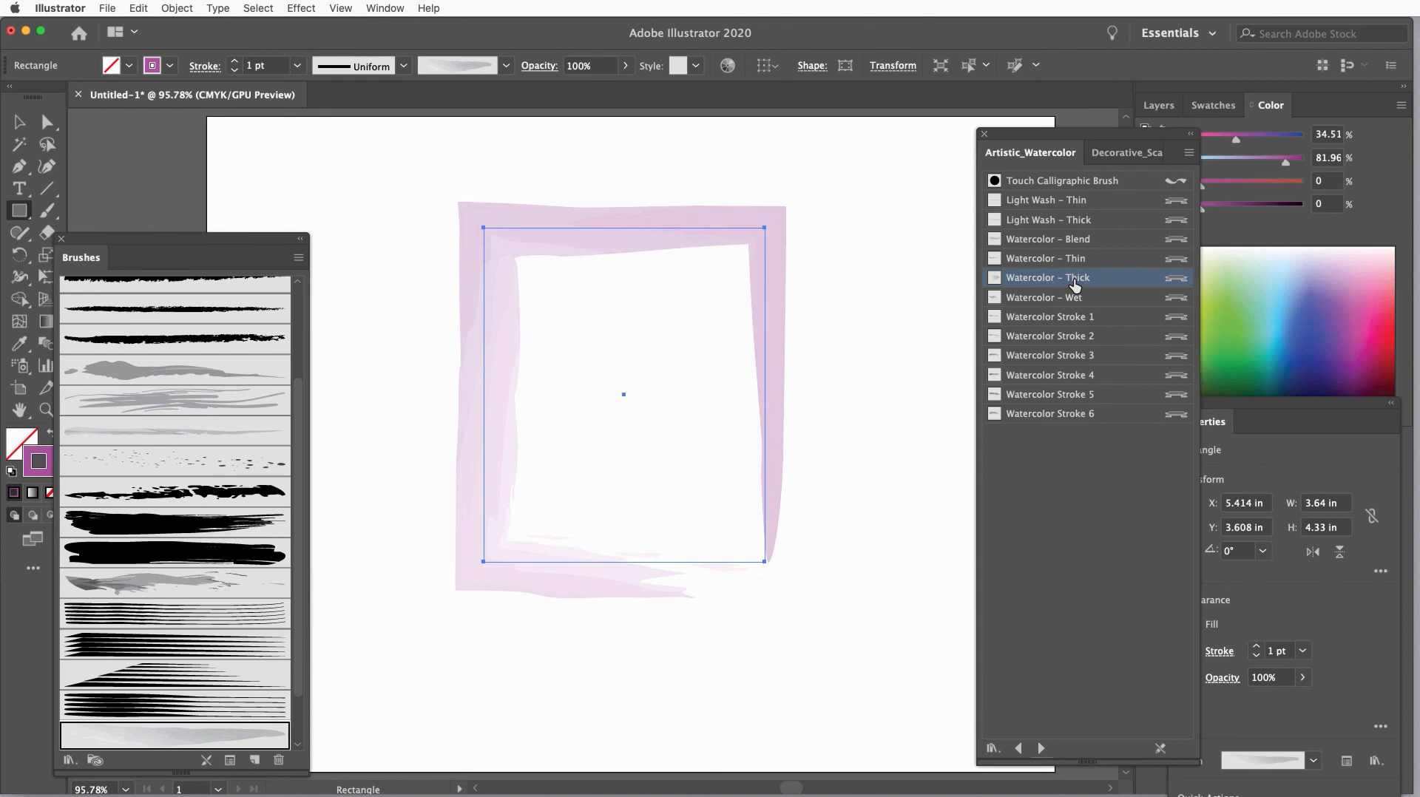
click(1303, 652)
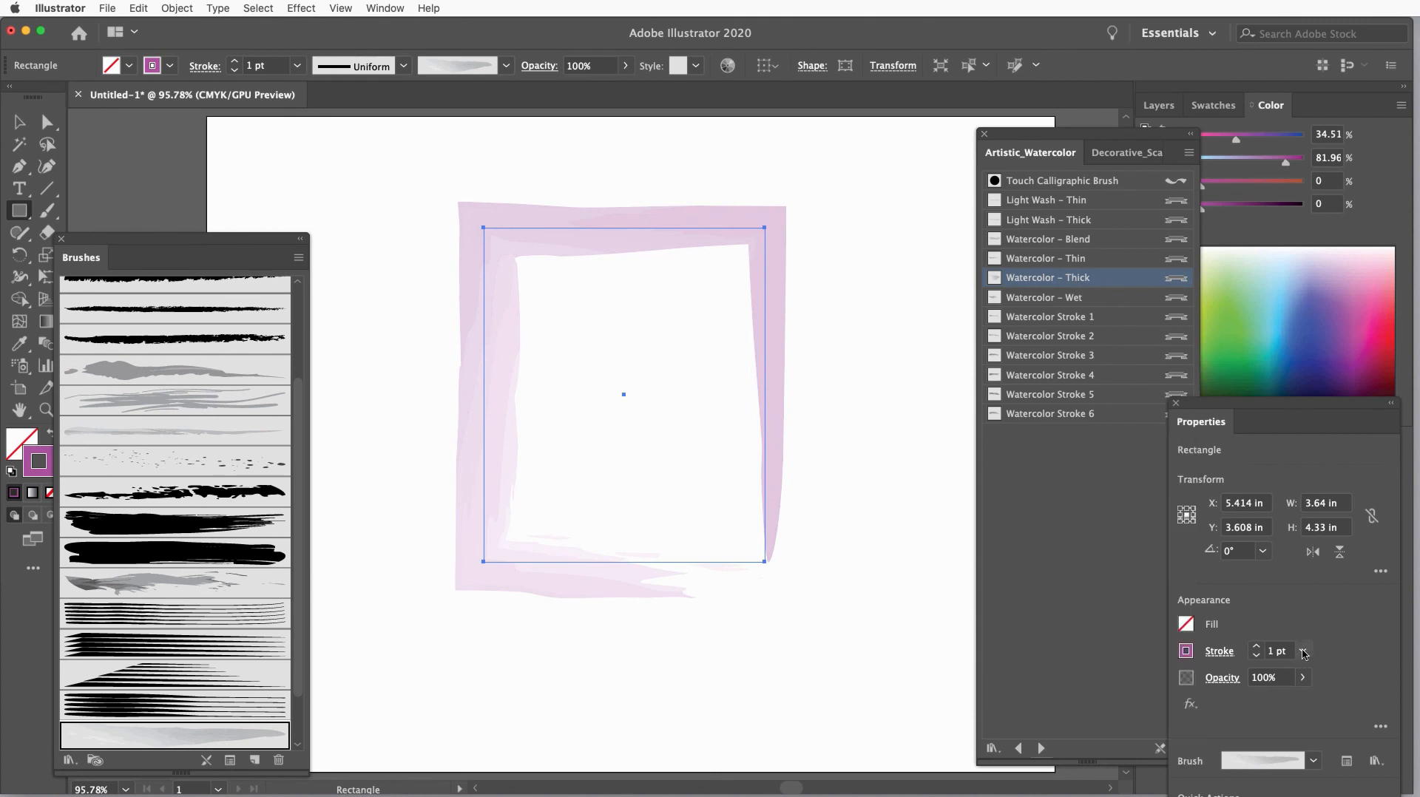
click(1303, 651)
click(1340, 227)
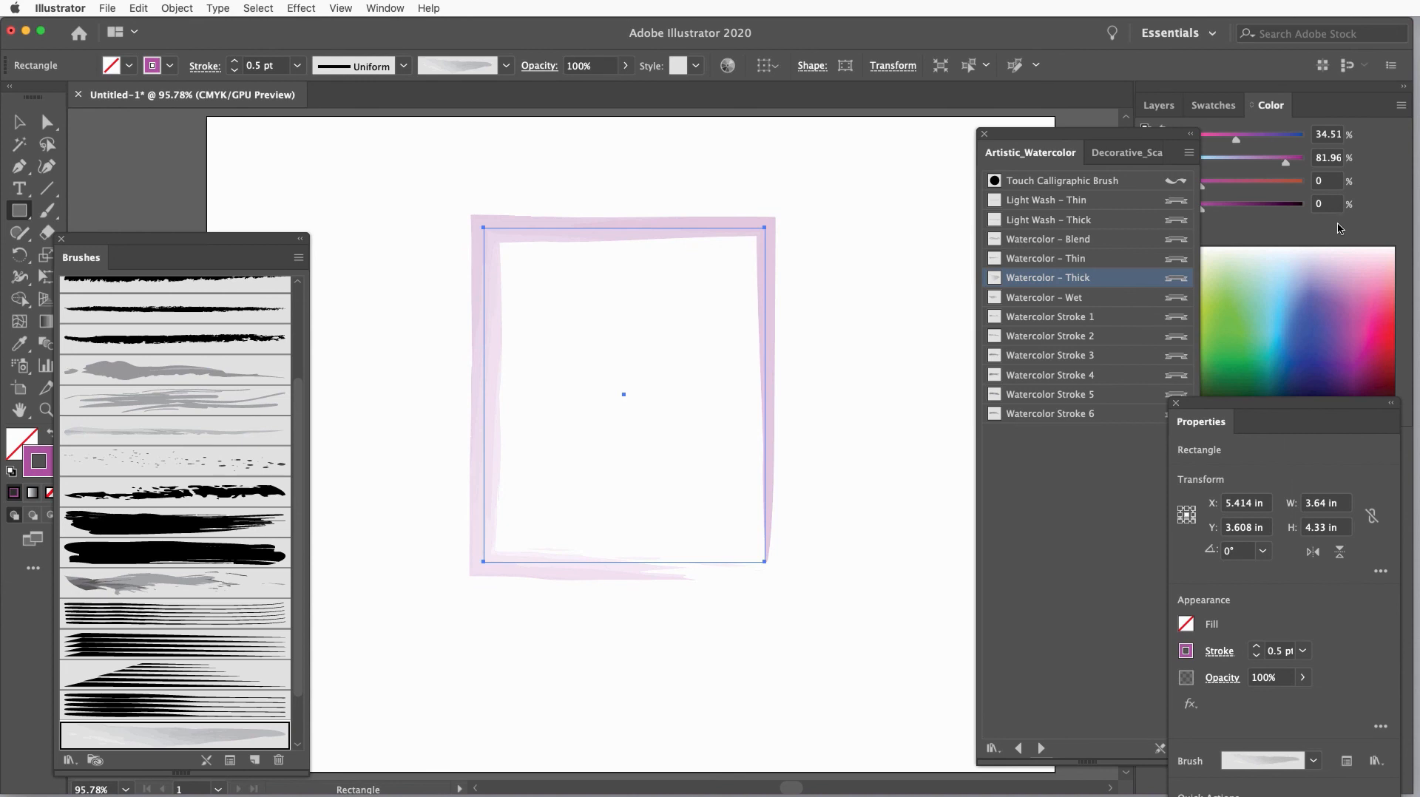
Try Watercolor Stroke 3 and then Watercolor Stroke 4 on the rectangle, and move the library panel clear of the Color panel.
click(1062, 357)
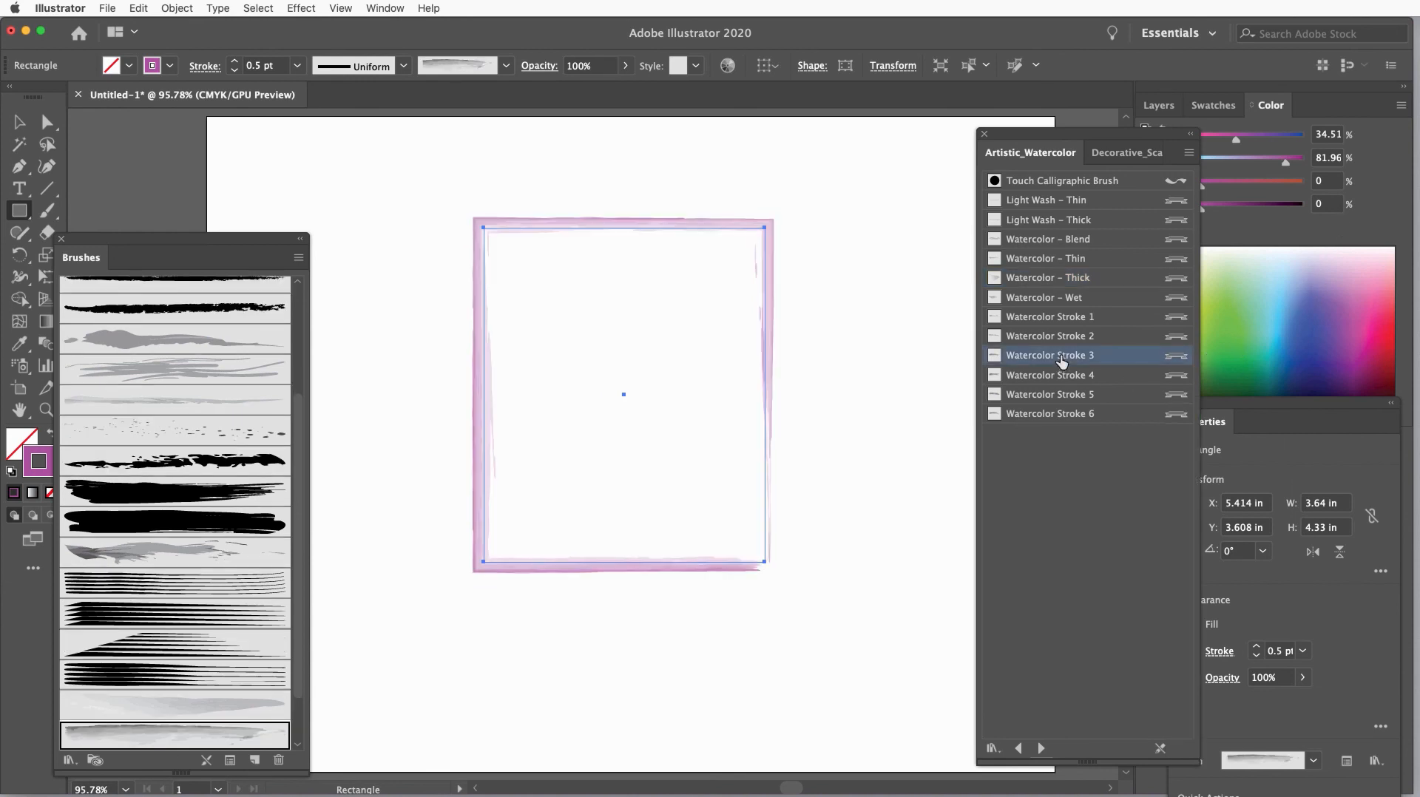
click(1062, 377)
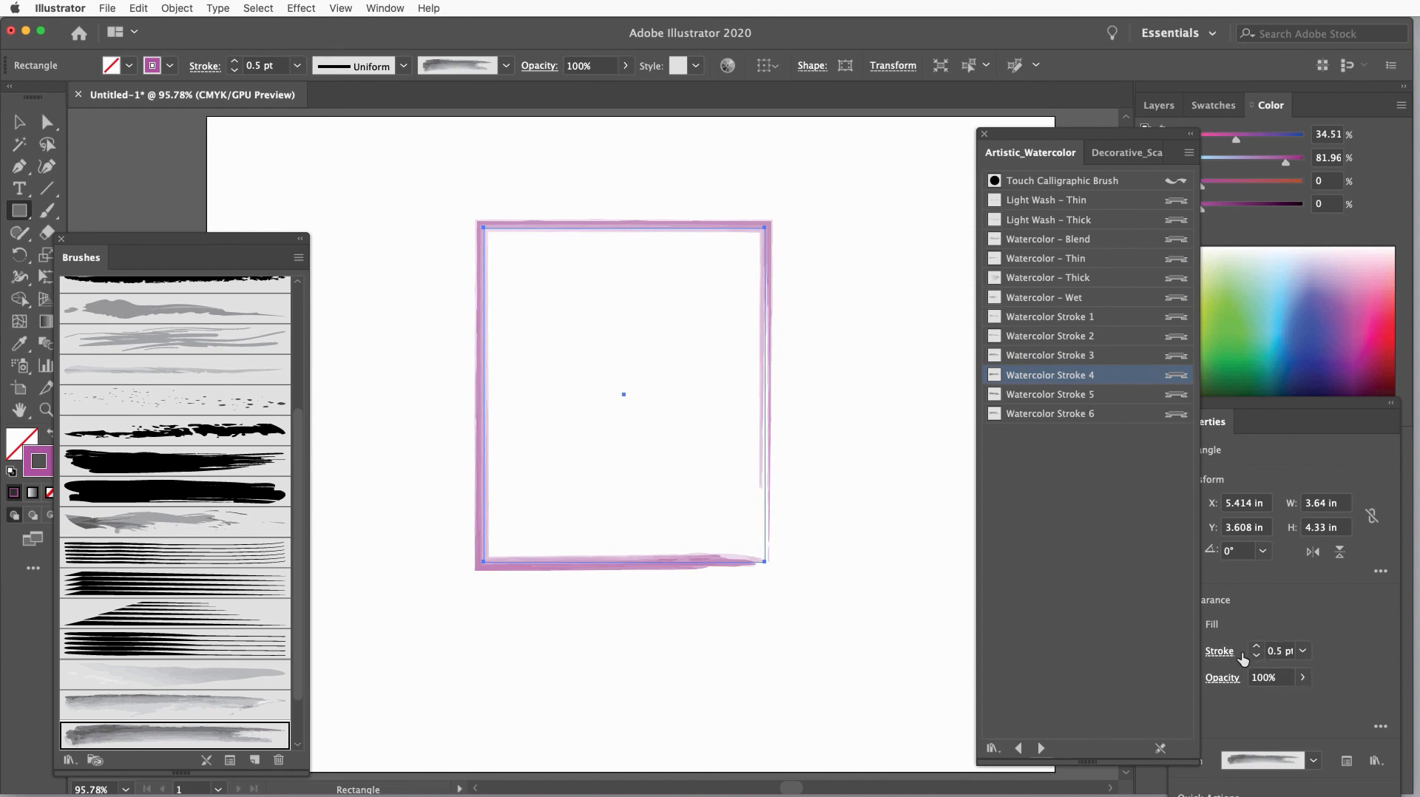
drag(1084, 137, 1011, 131)
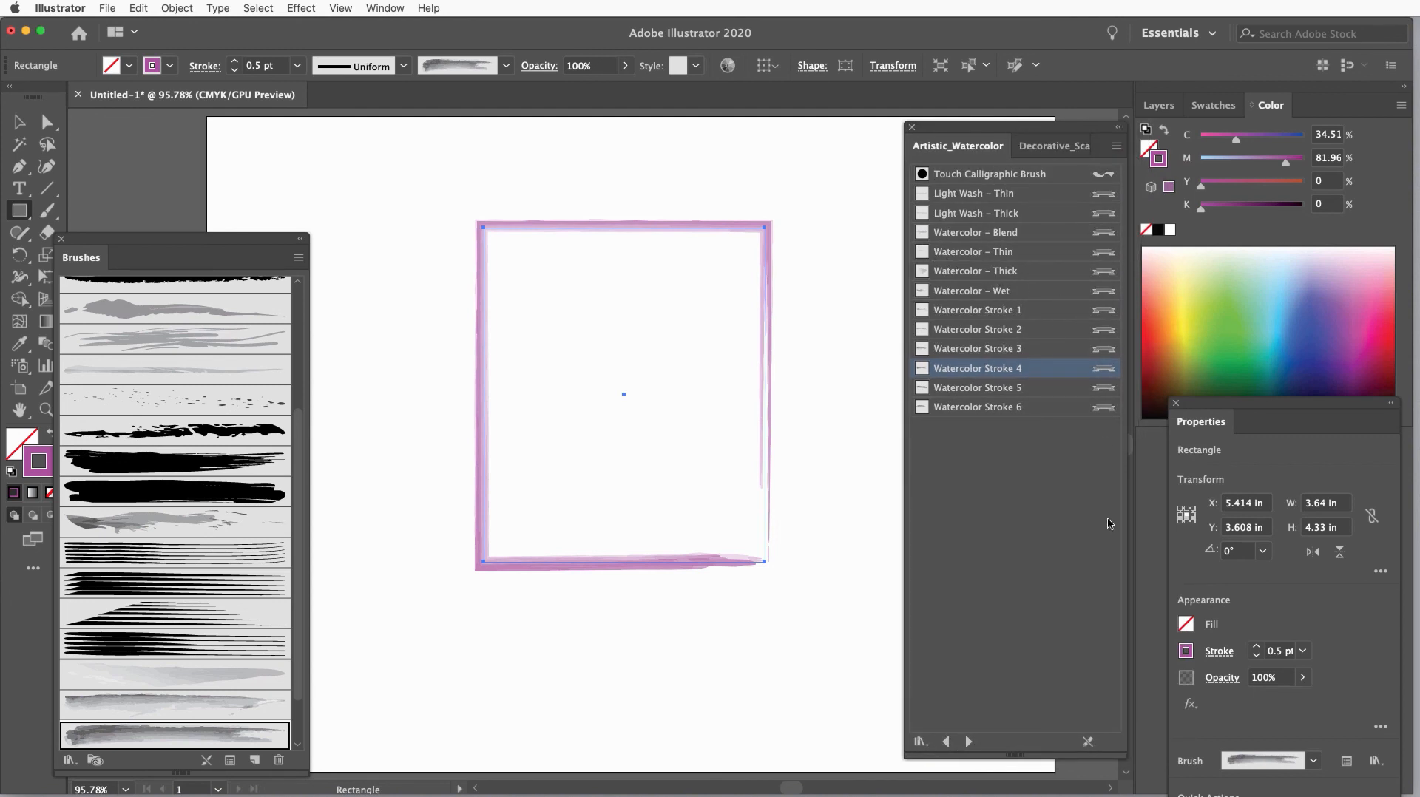
Advance to the Borders_Dashed brush library and display it as thumbnails.
click(968, 741)
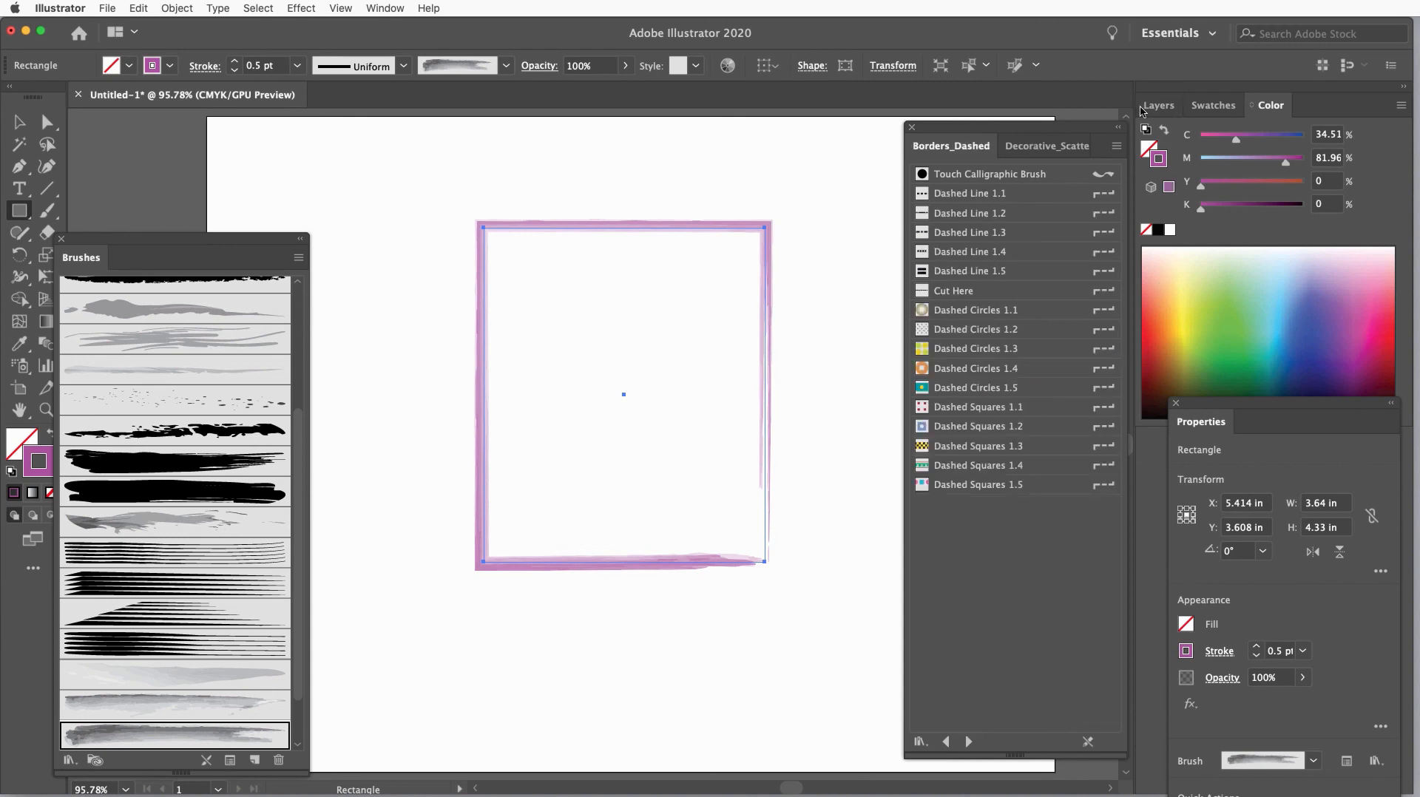
click(1117, 147)
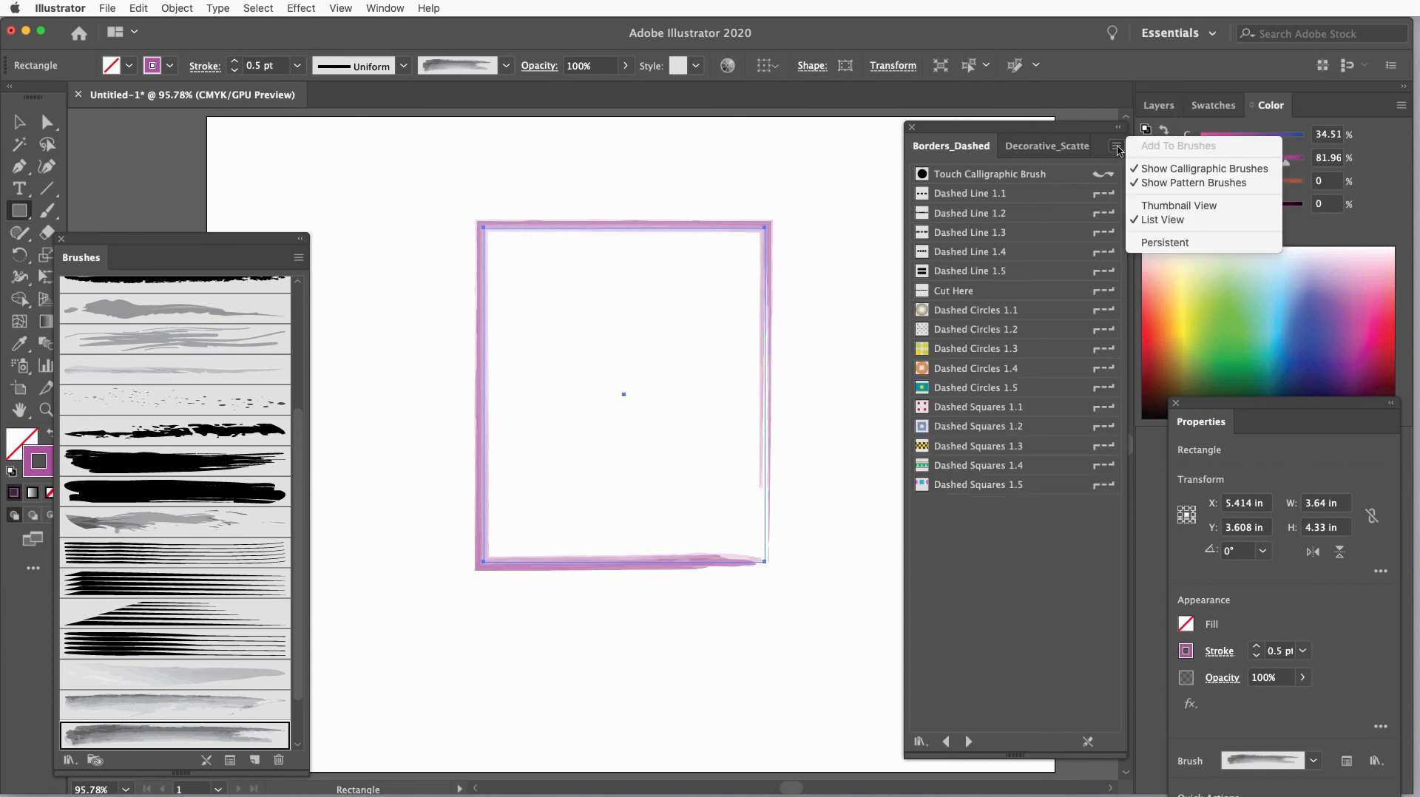
click(1159, 207)
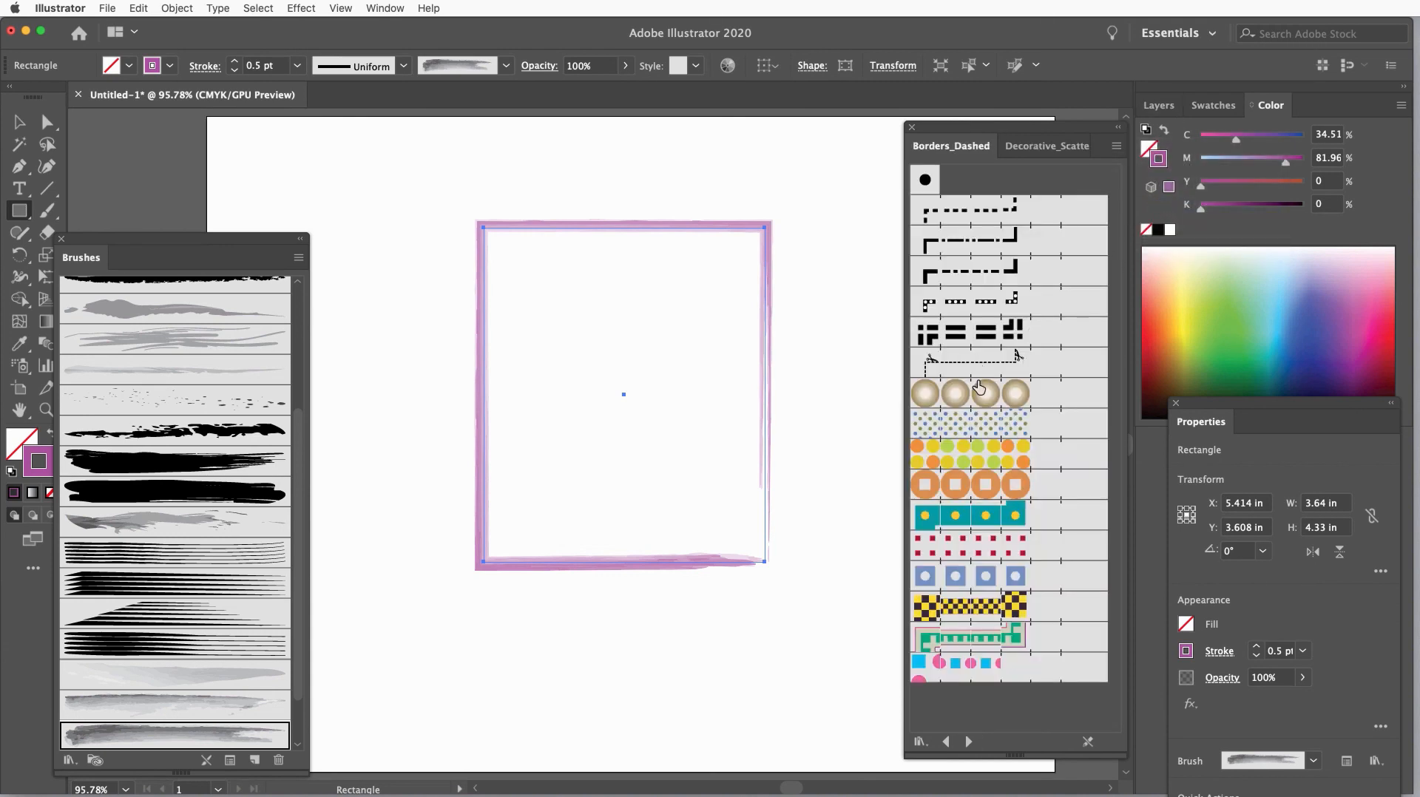
Try Dashed Circles 1.1, 1.2 and 1.3 on the rectangle, ending with Dashed Circles 1.3 at a 4 pt stroke weight.
click(979, 386)
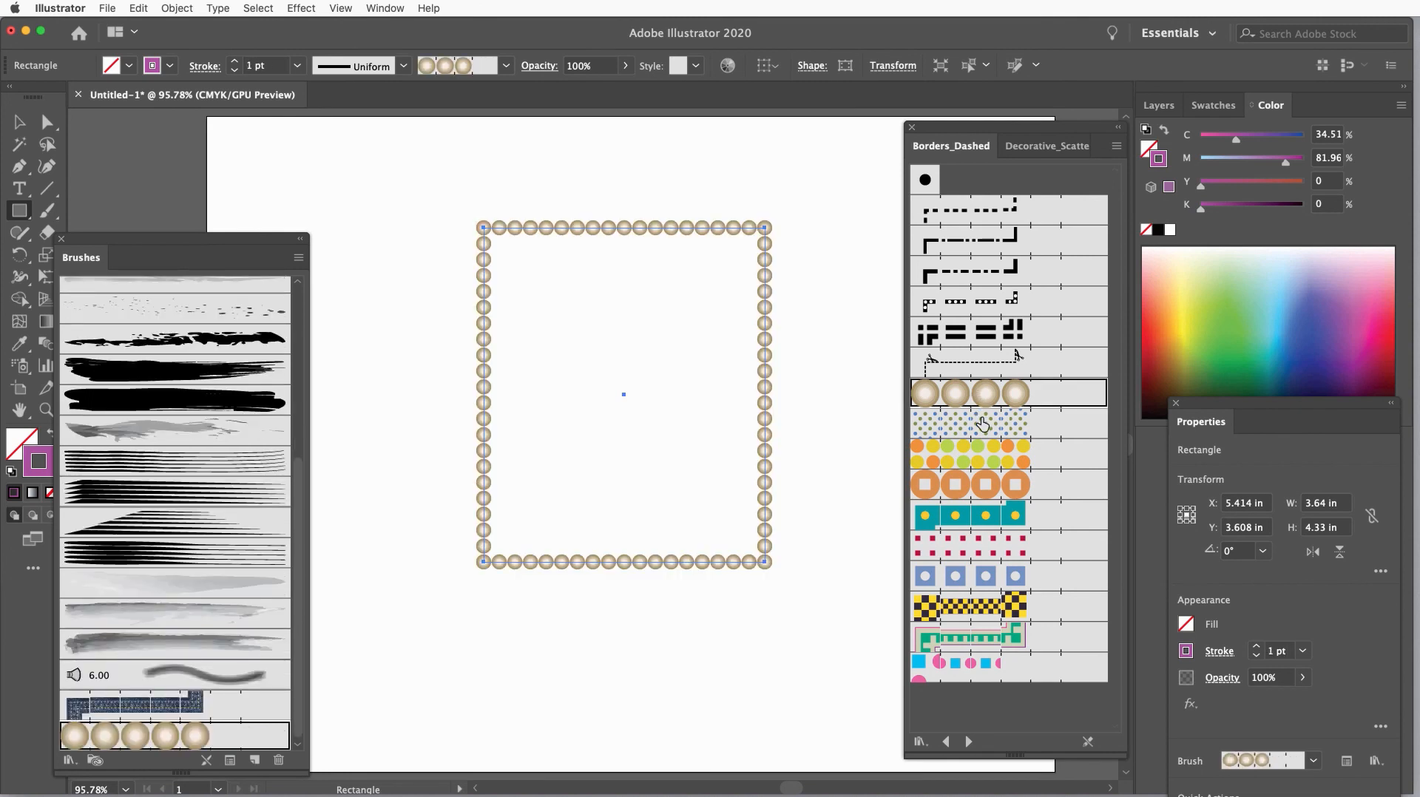
click(982, 424)
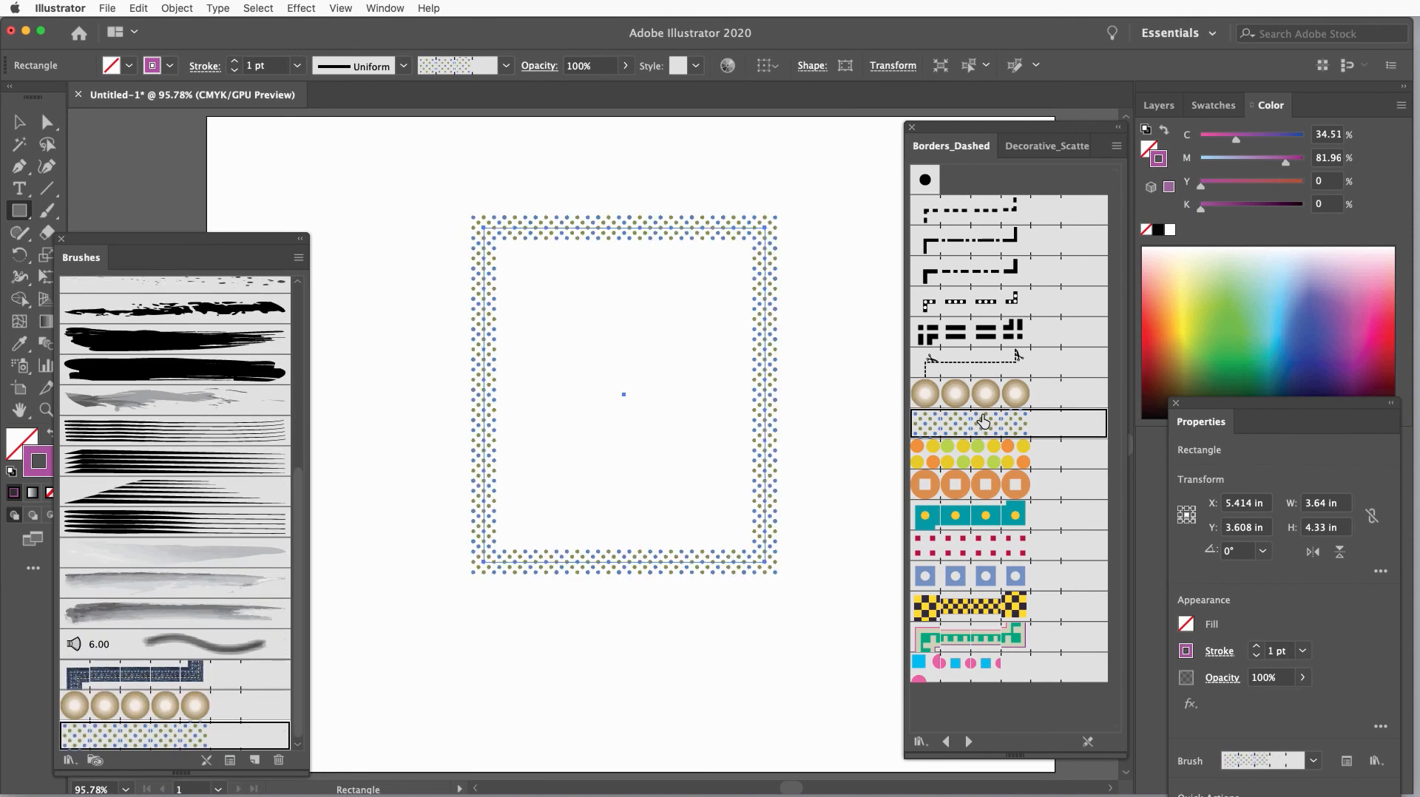
click(991, 465)
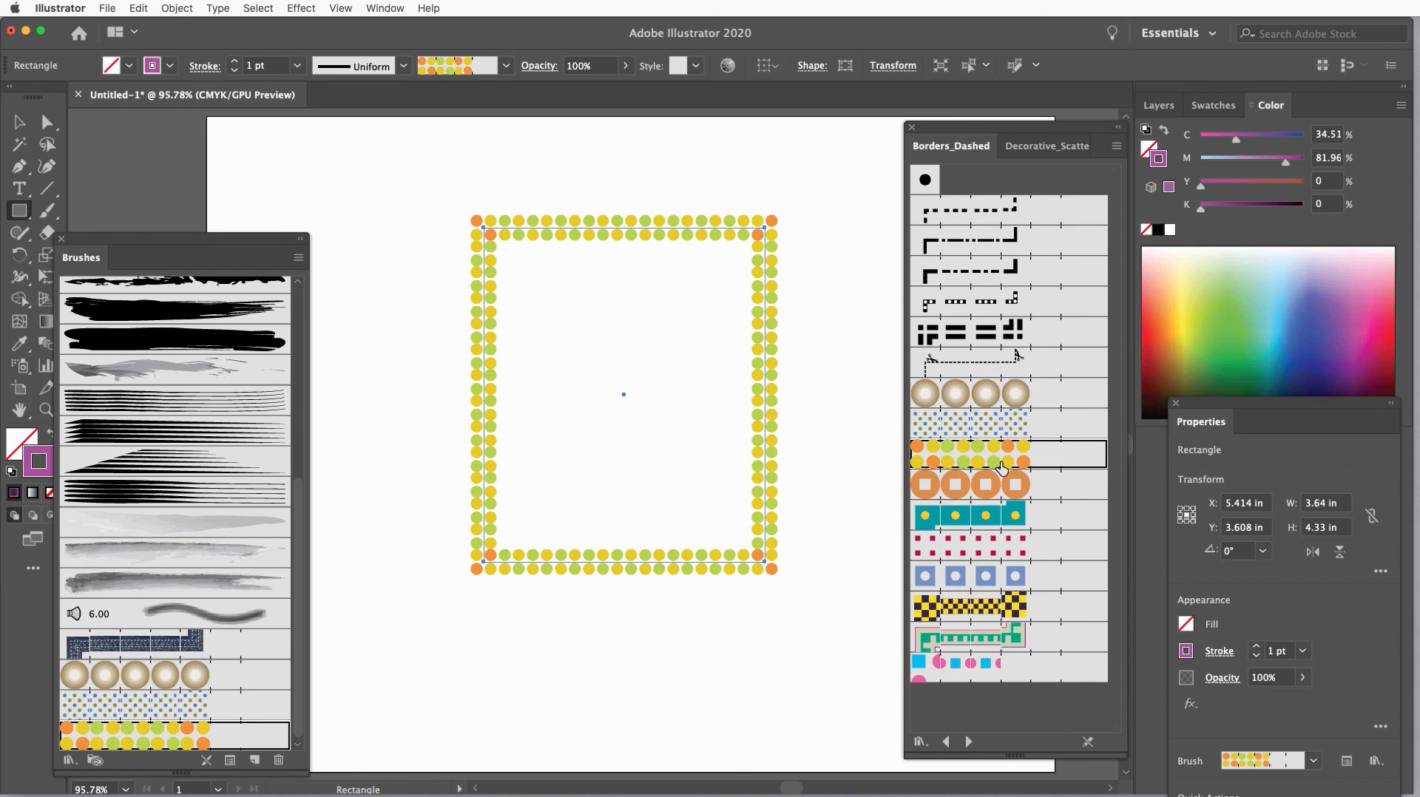
click(1303, 651)
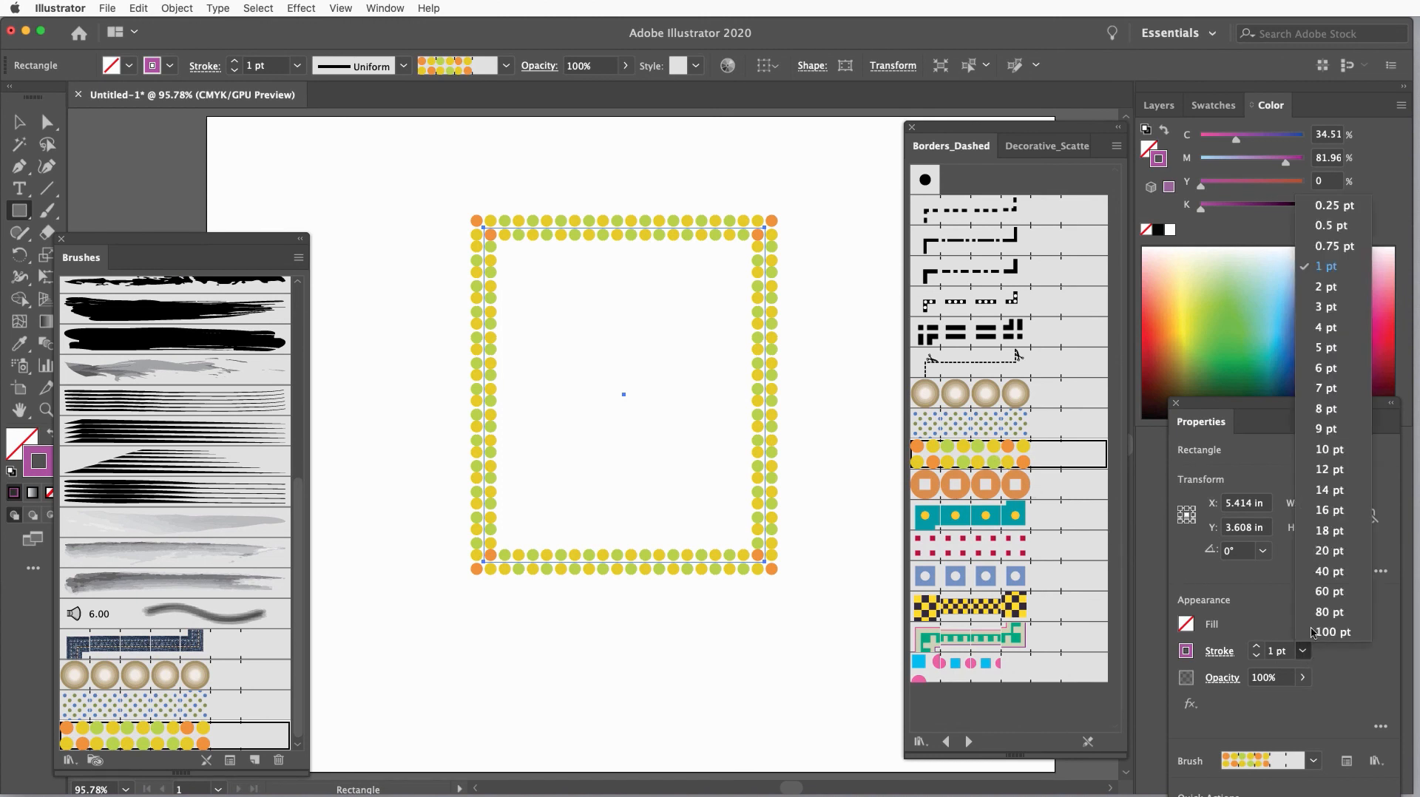
click(1335, 327)
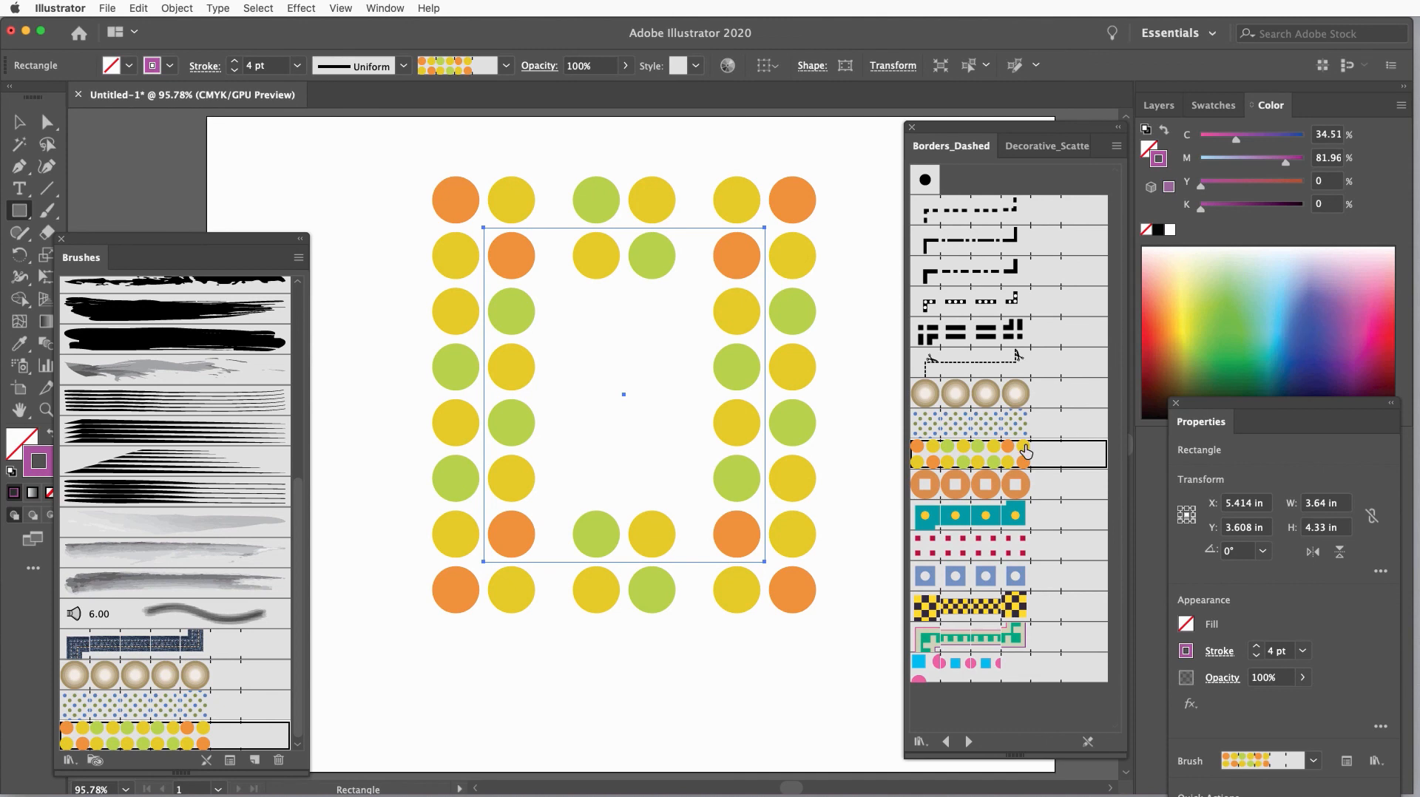
Display the Borders_Dashed library as a list and try Dashed Circles 1.5, then Dashed Squares 1.1, on the rectangle.
click(1117, 146)
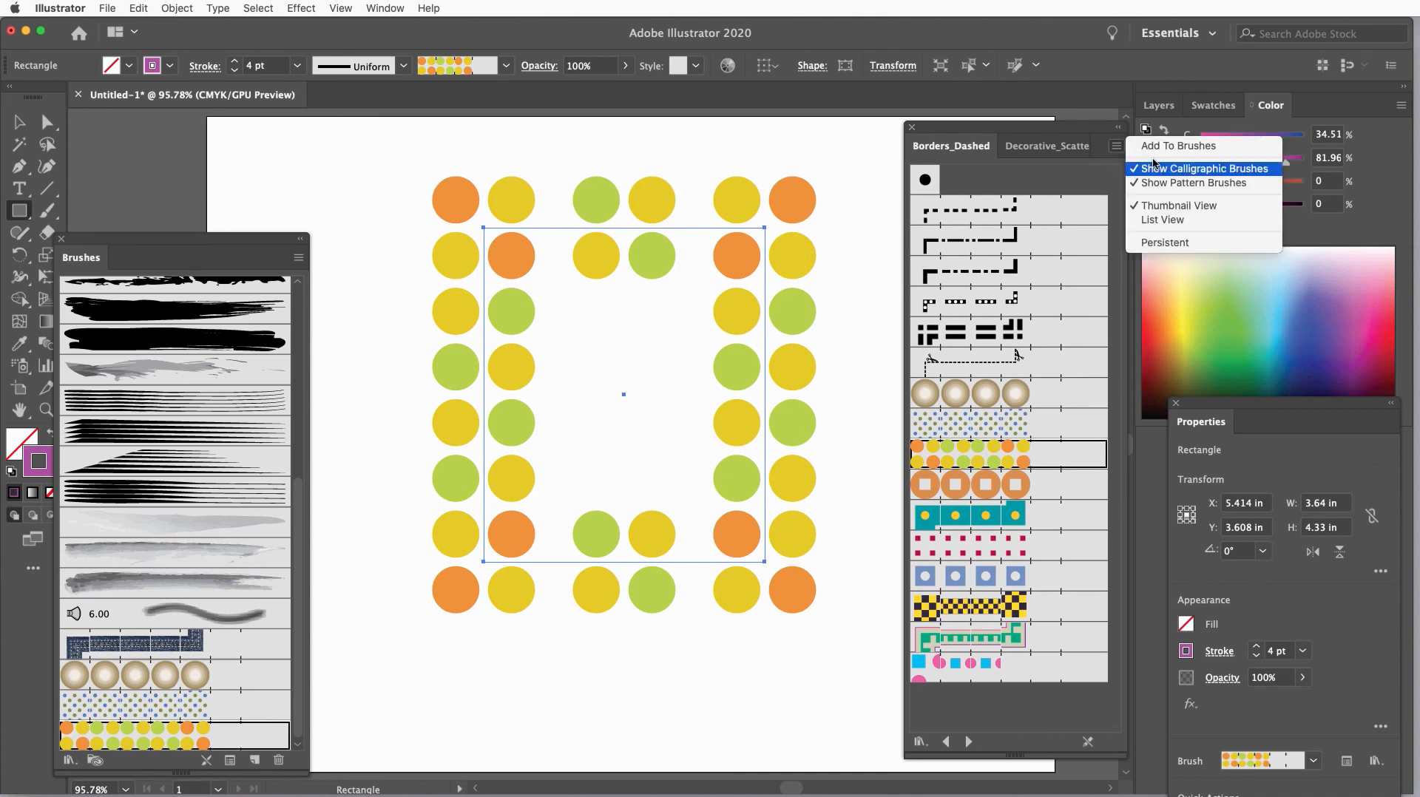
click(1180, 222)
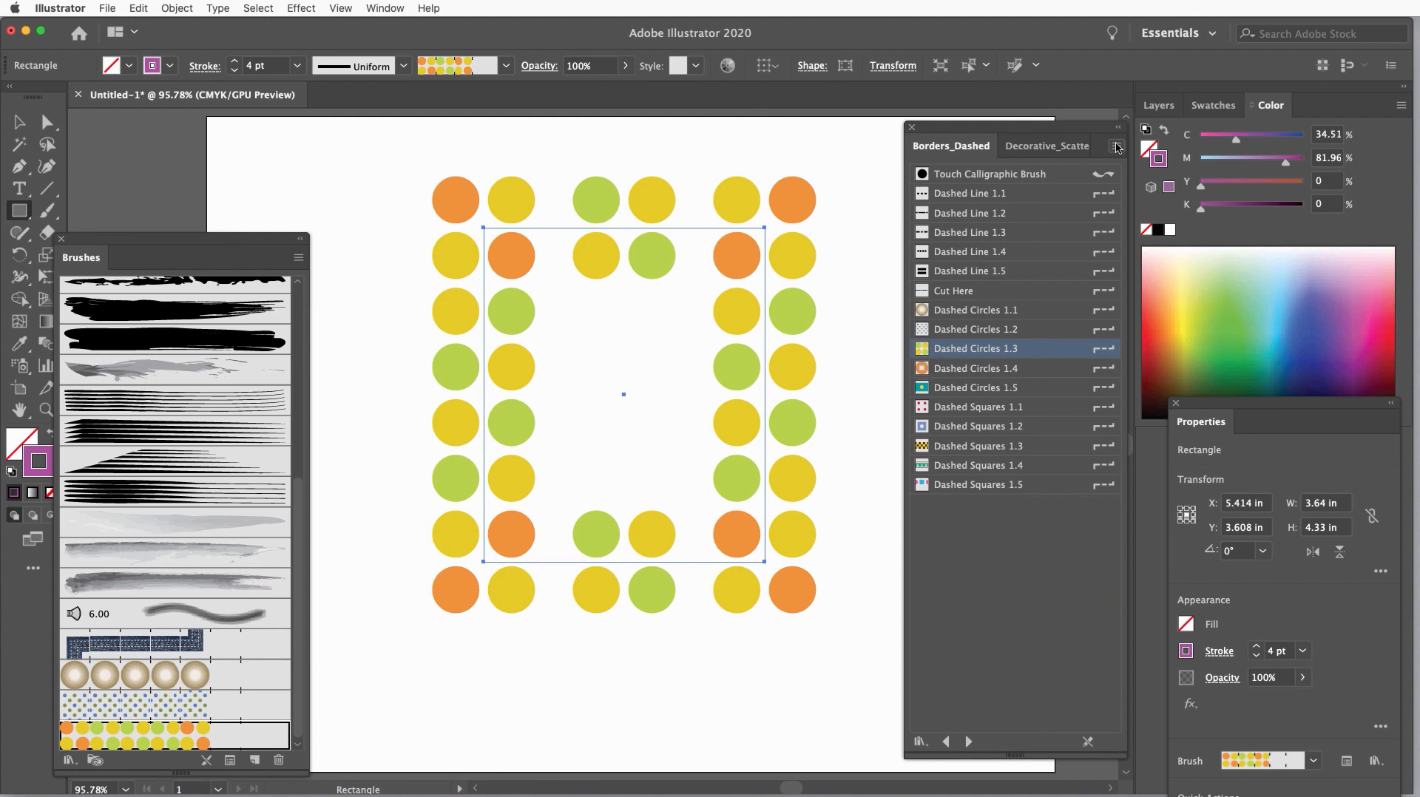
click(971, 388)
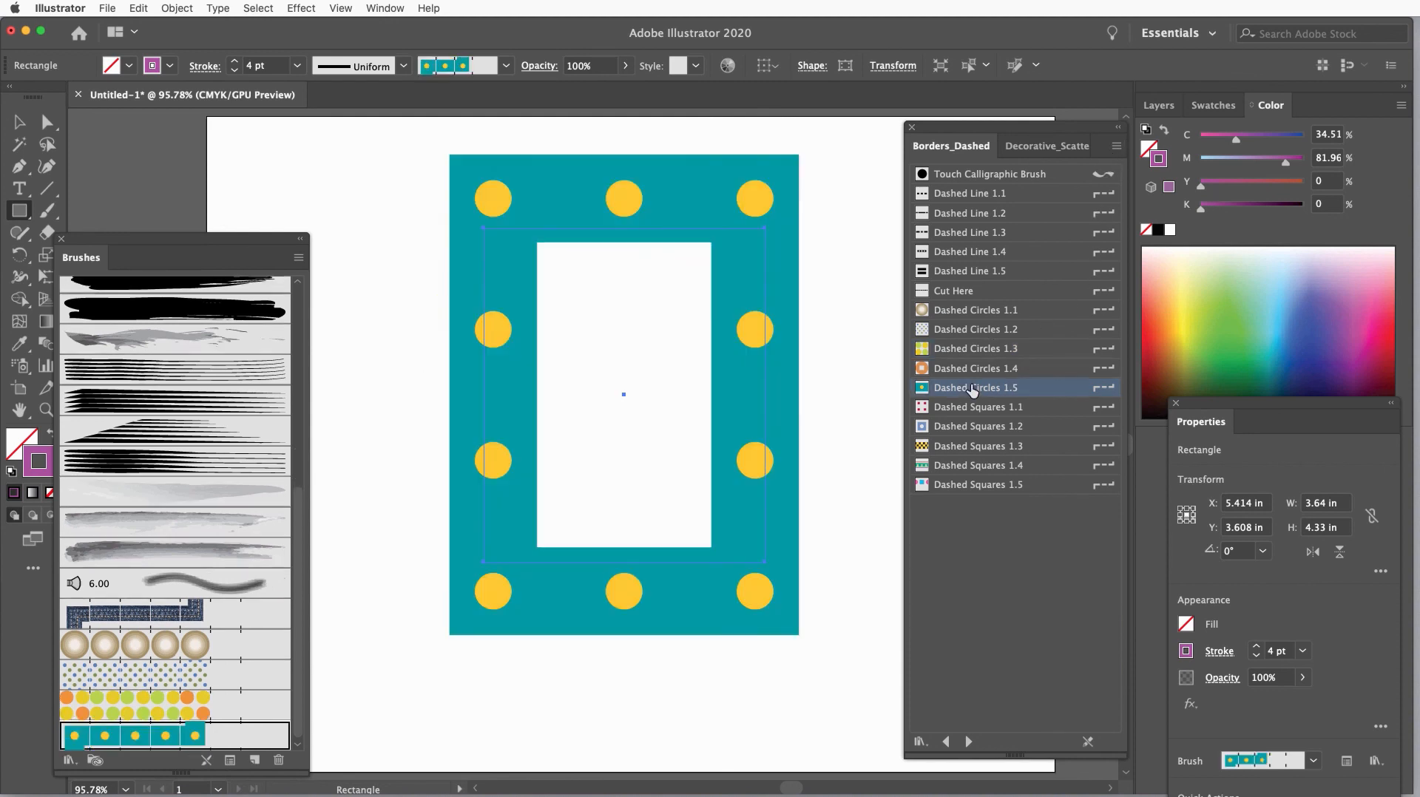
click(977, 408)
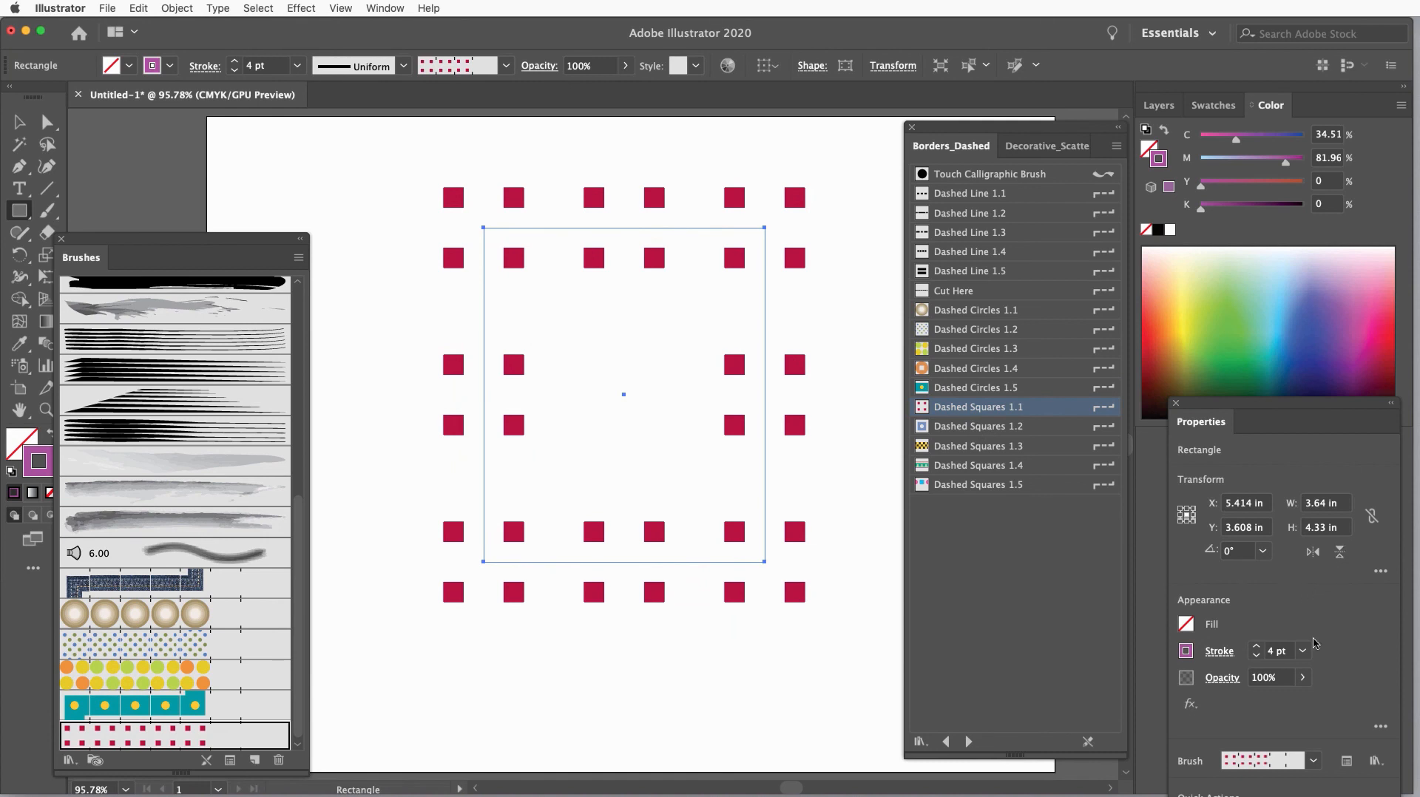
Set the Dashed Squares border's stroke weight to 2 pt and place a 1 pt copy directly in front of it.
click(1257, 657)
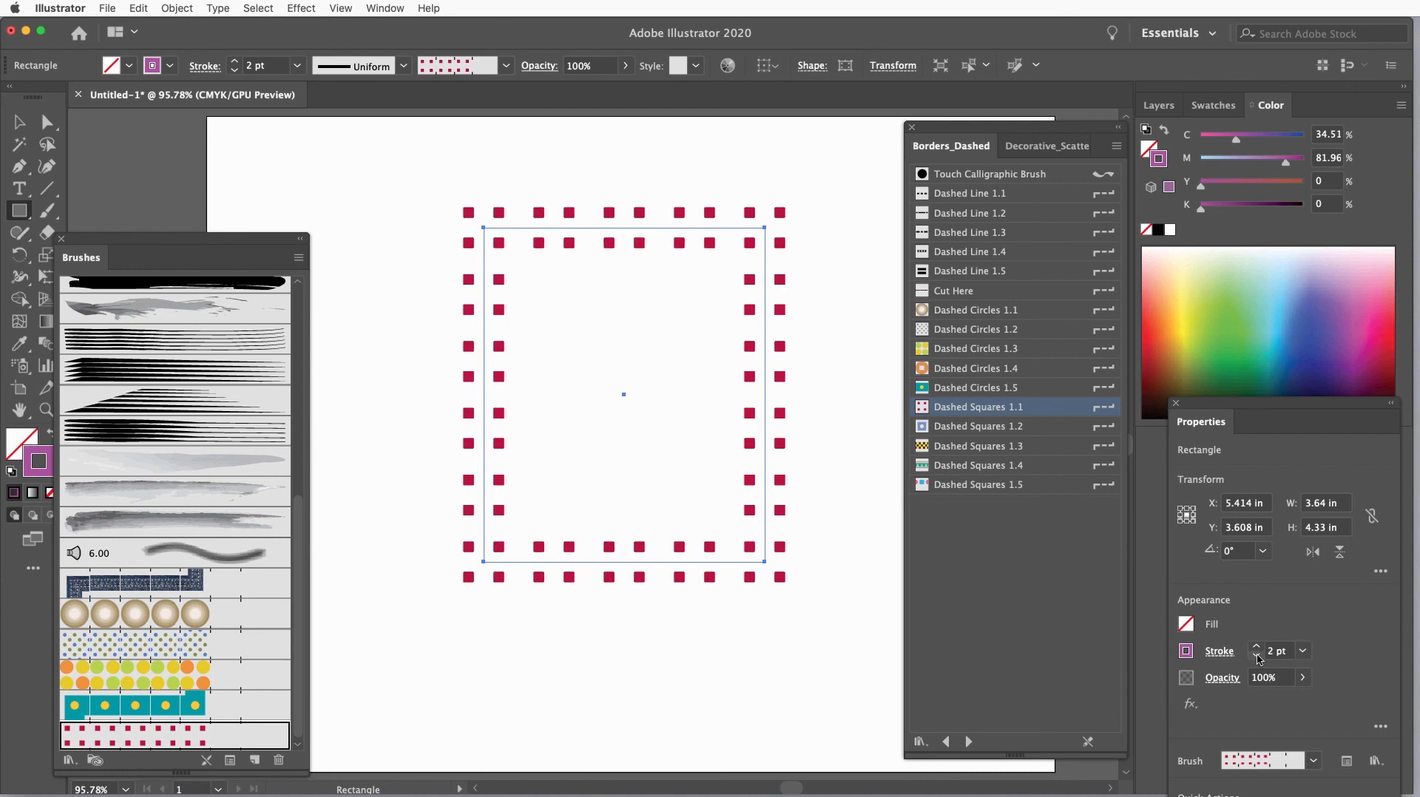
click(1257, 657)
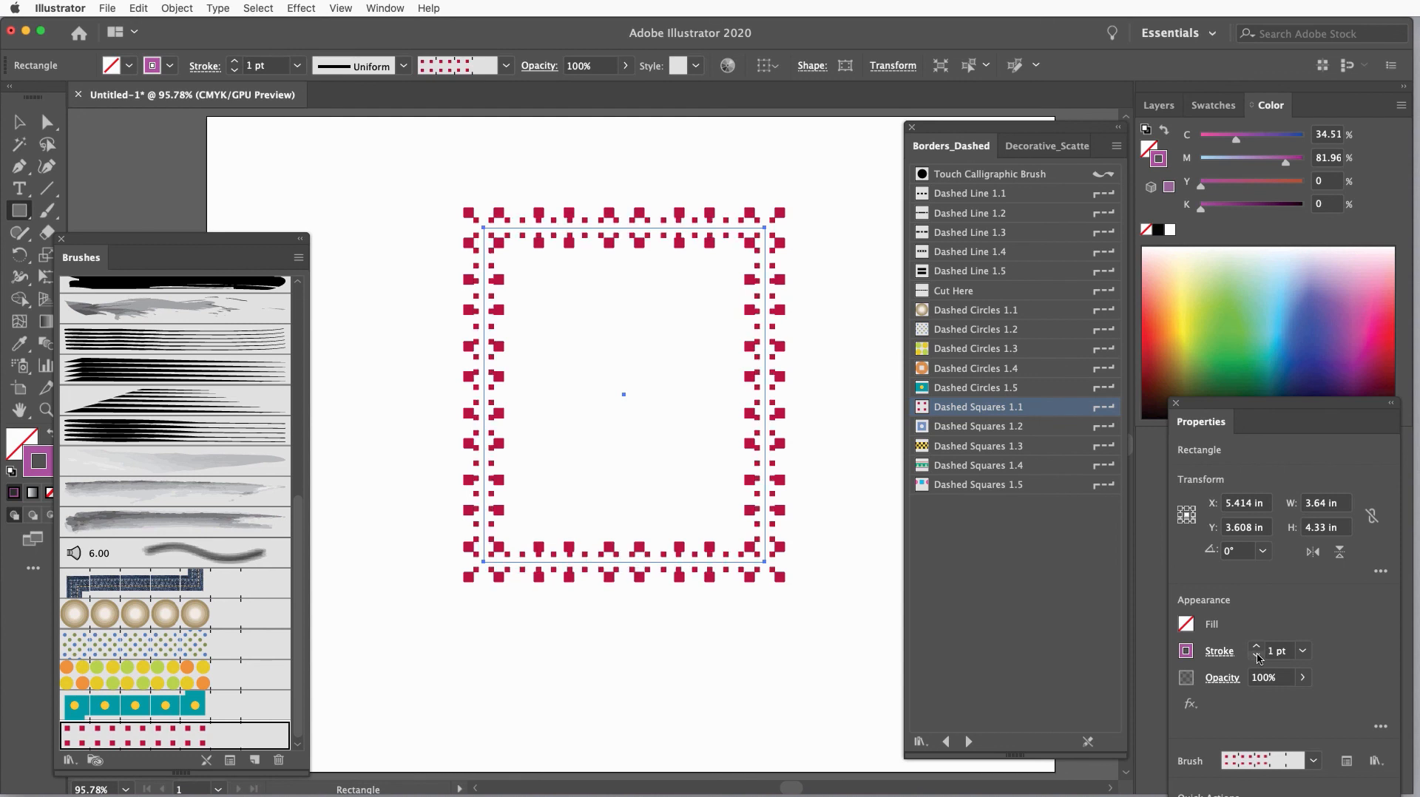
Try pink, orange and green stroke colours on the front border copy, ending with green (C 57.25, Y 84.31).
click(1367, 310)
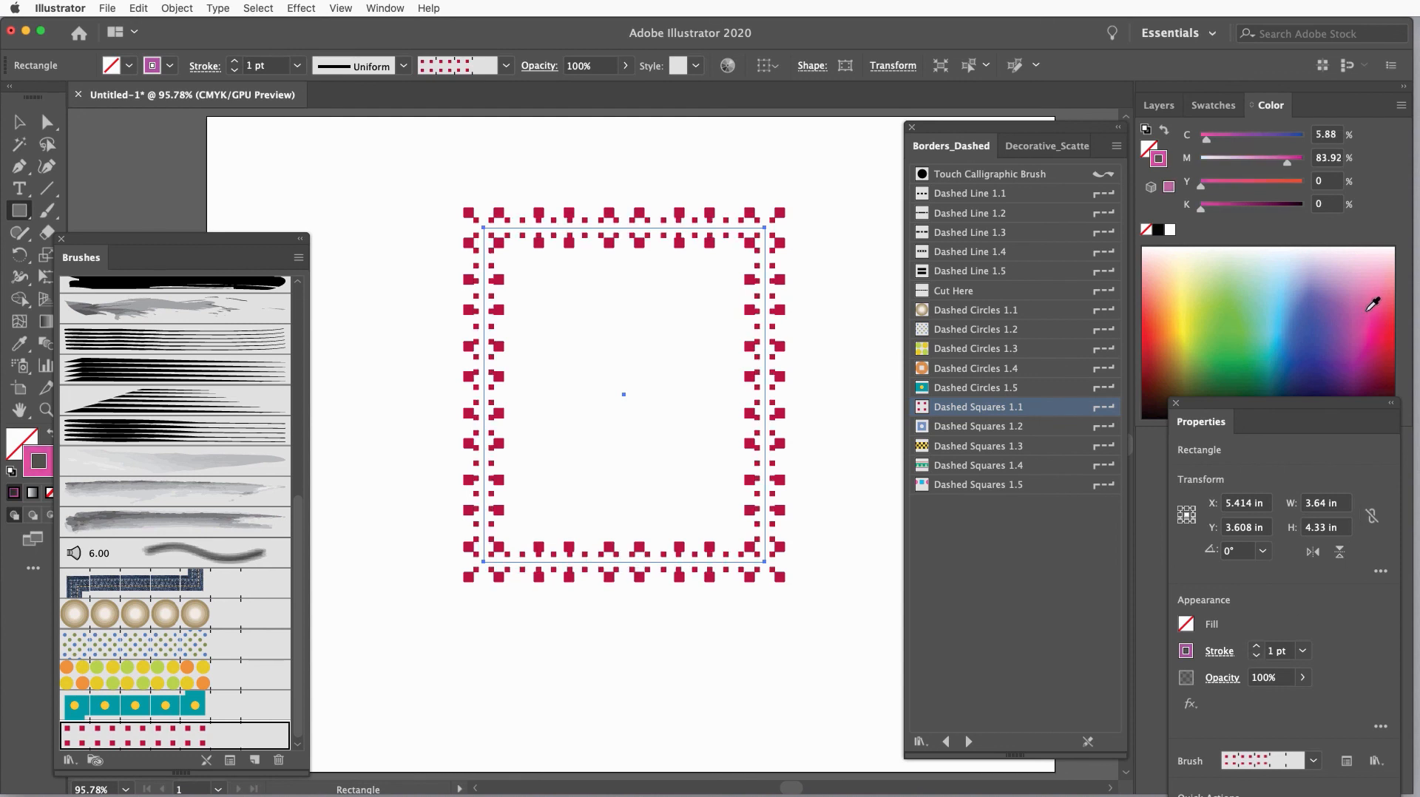
click(1156, 326)
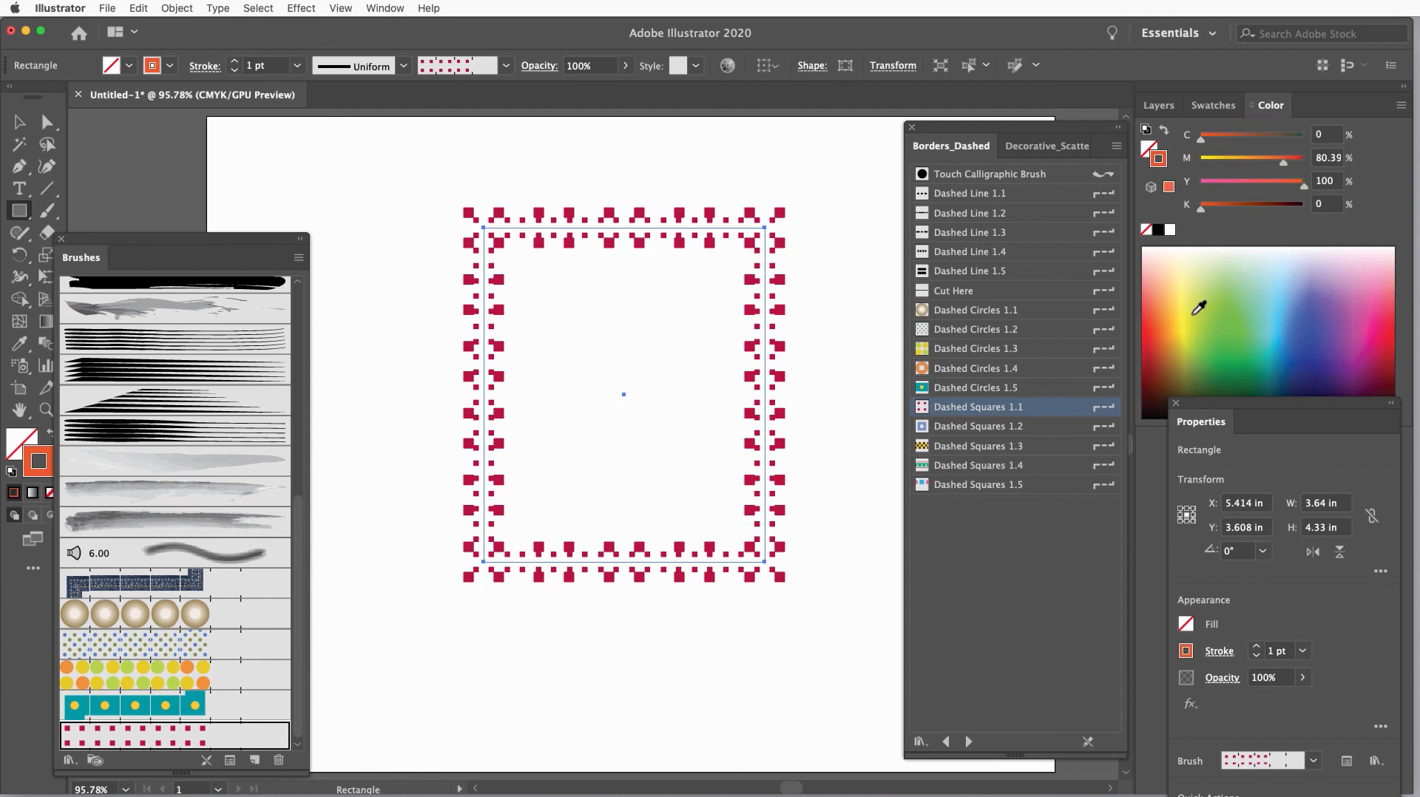
click(1214, 309)
click(1246, 306)
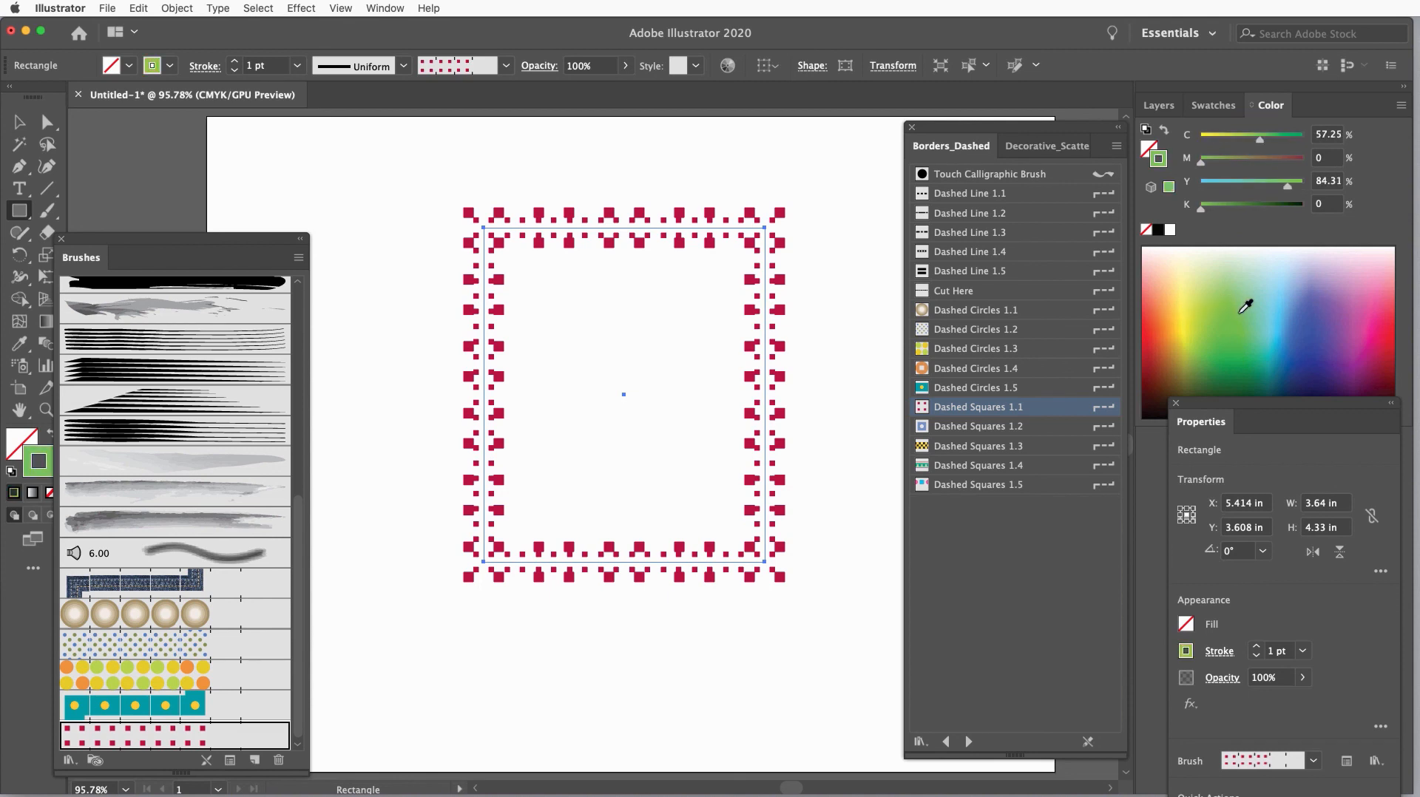
Select the 1 pt border copy and move it about 0.47 in down and 0.08 in to the right.
click(17, 124)
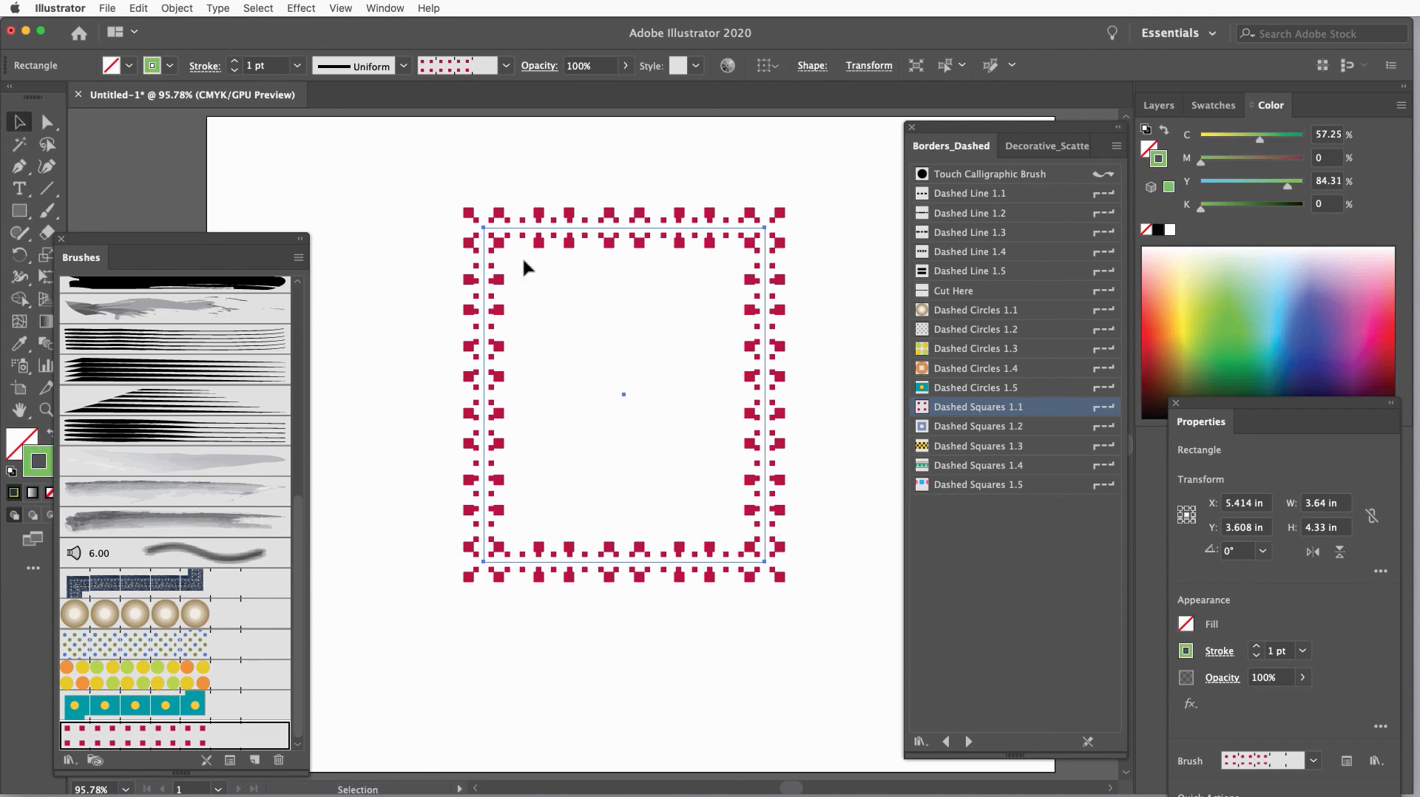
click(574, 275)
click(548, 235)
drag(547, 233, 555, 261)
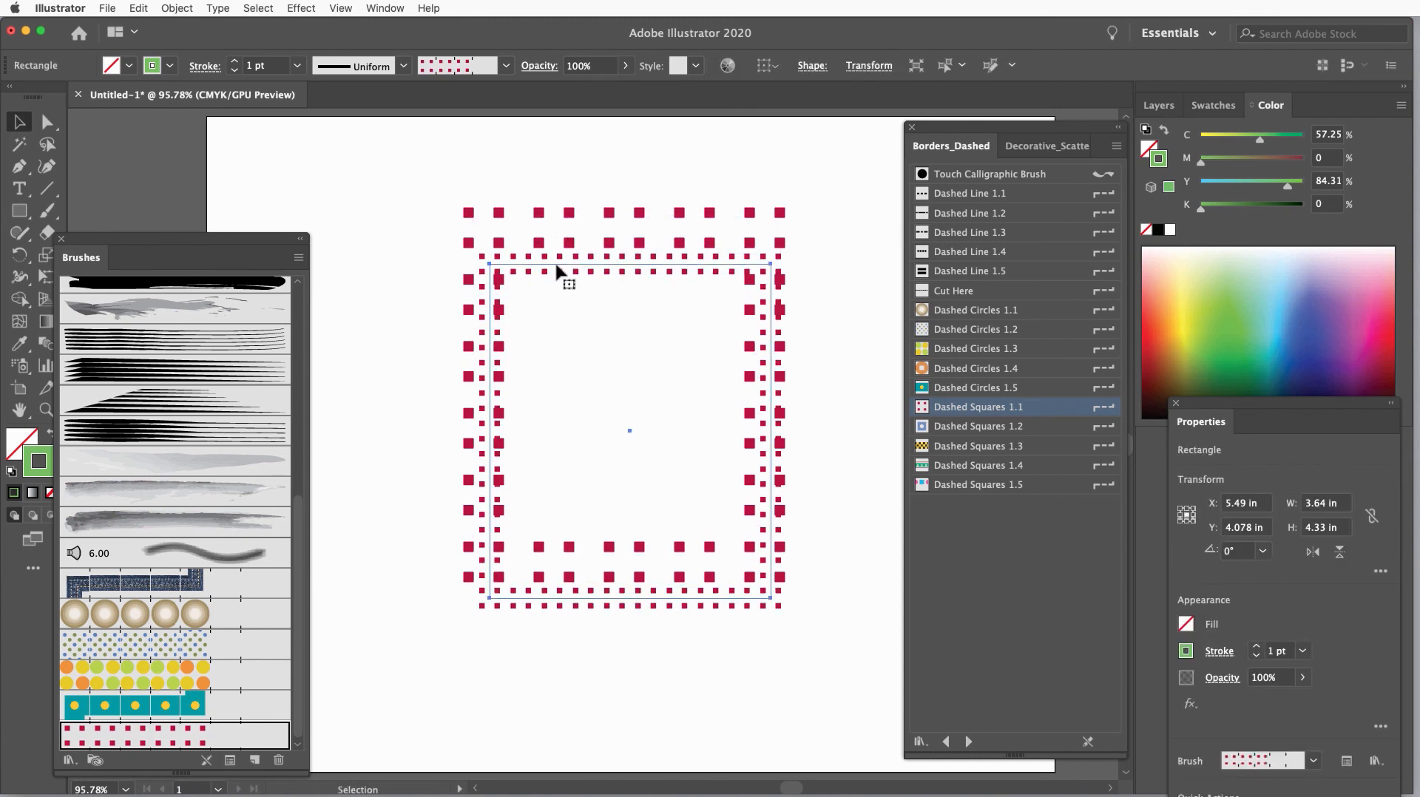
Set the moved copy's stroke colour to red (M 89.02, Y 100), then try the Dashed Squares 1.2 brush on it and undo that.
click(1155, 331)
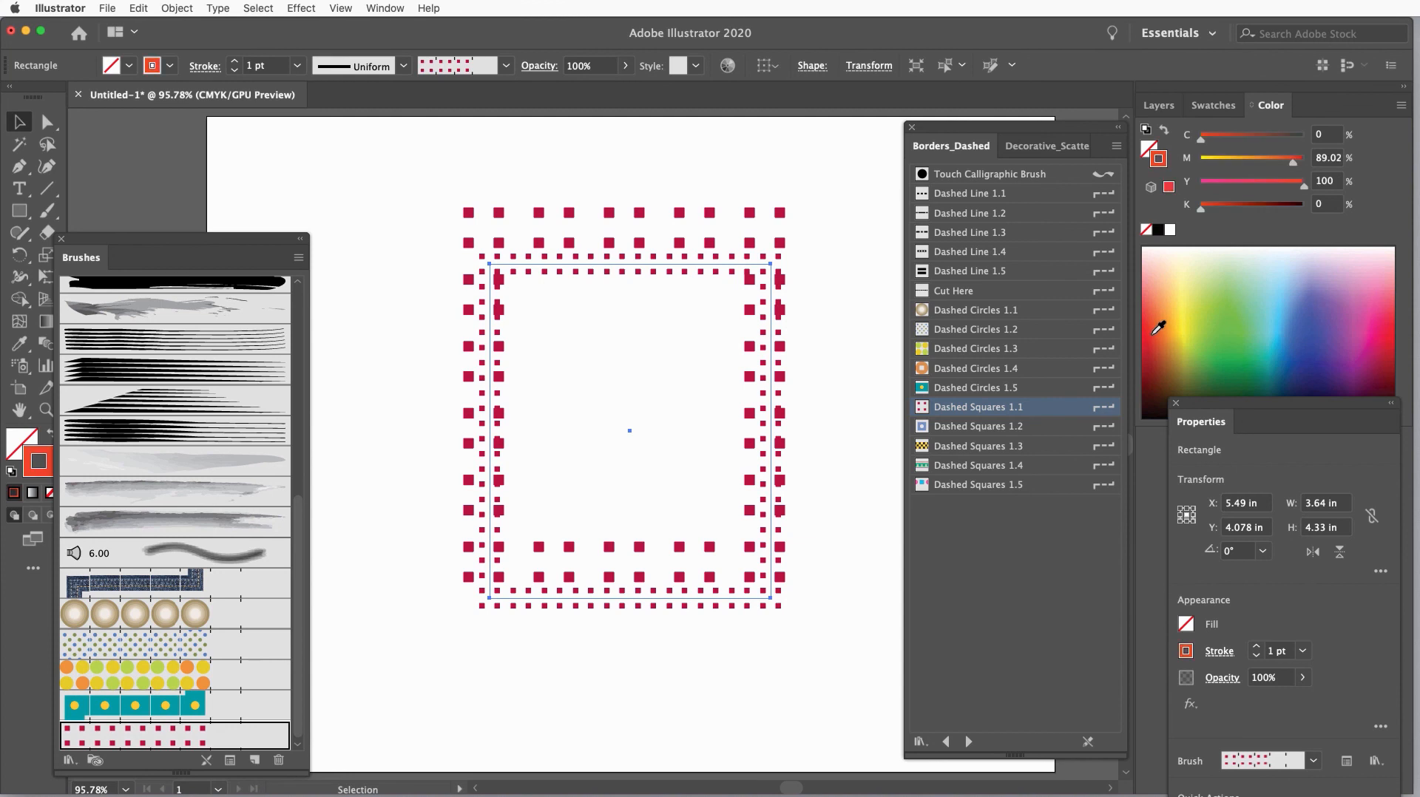
click(930, 428)
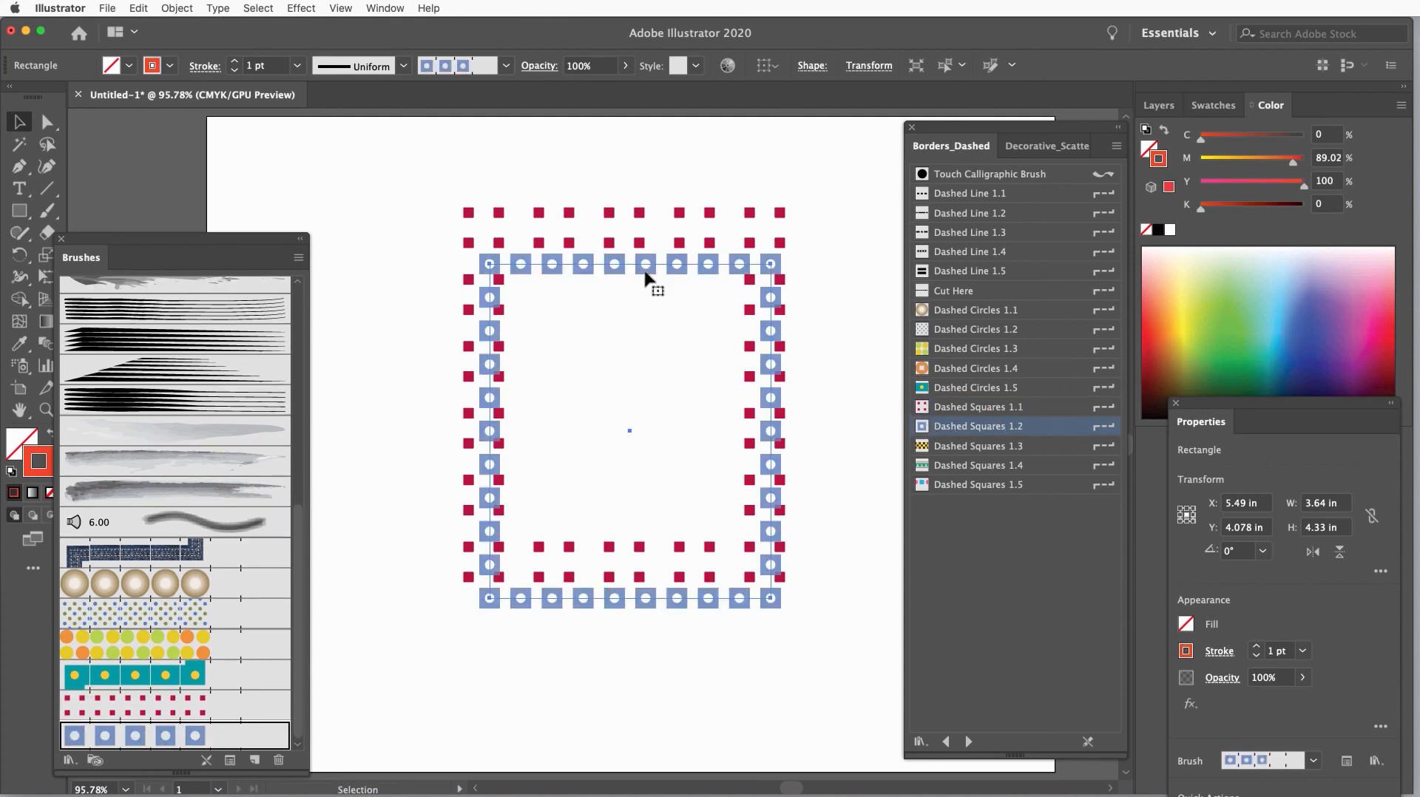
key(super+z)
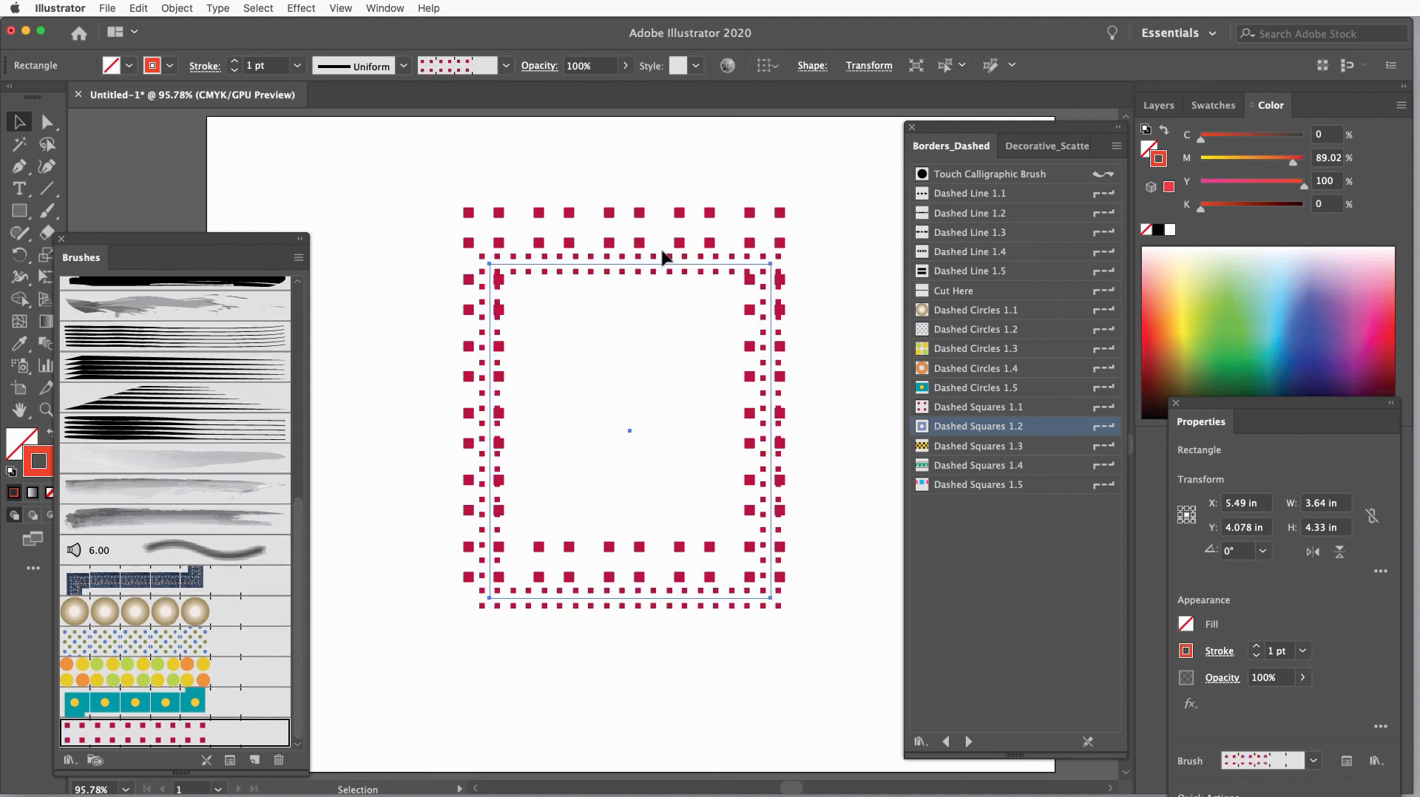
Undo the red stroke colour and the last move of the 1 pt border copy.
key(super+z)
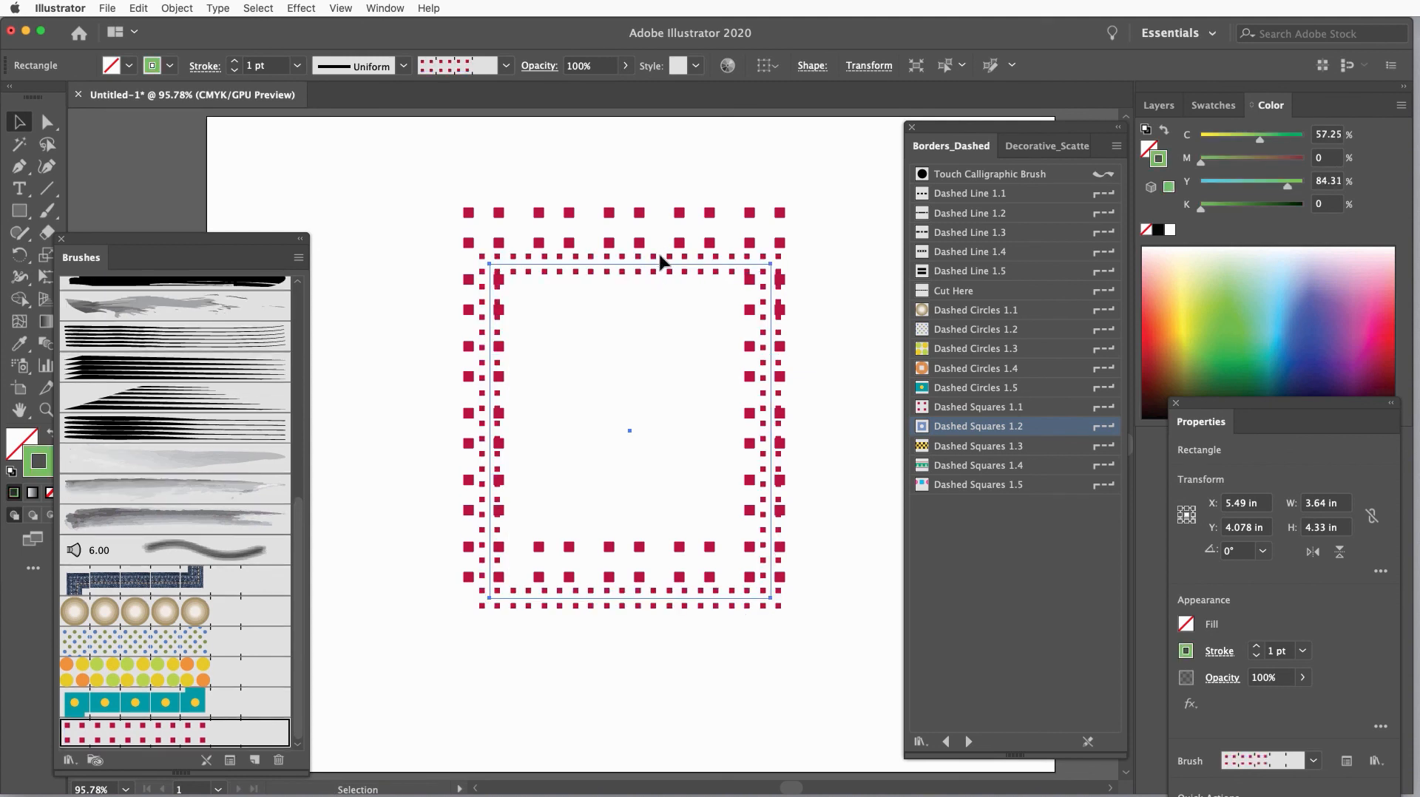
key(super+z)
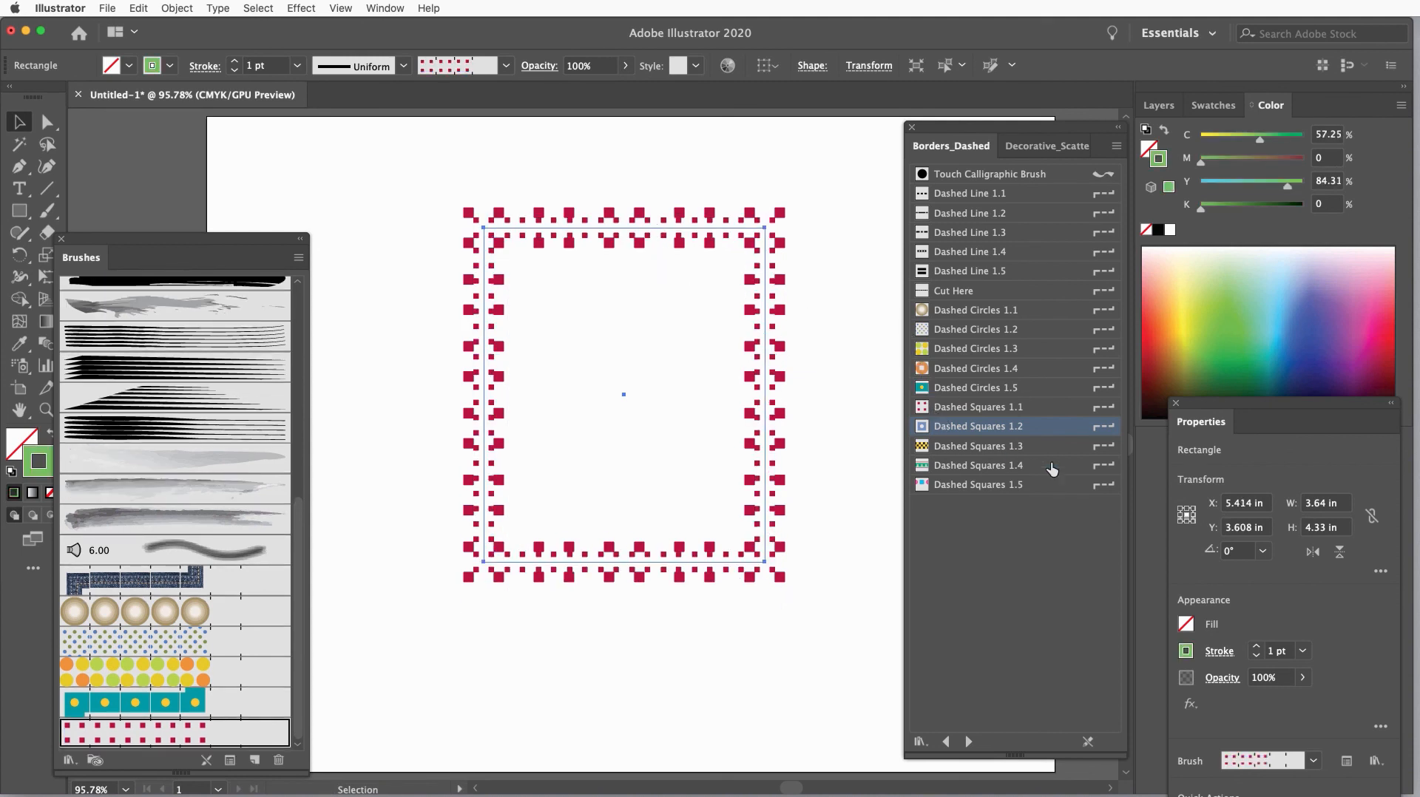
Apply the Dashed Squares 1.2 brush to the border copy and Dashed Squares 1.3 to another copy placed in front.
click(924, 427)
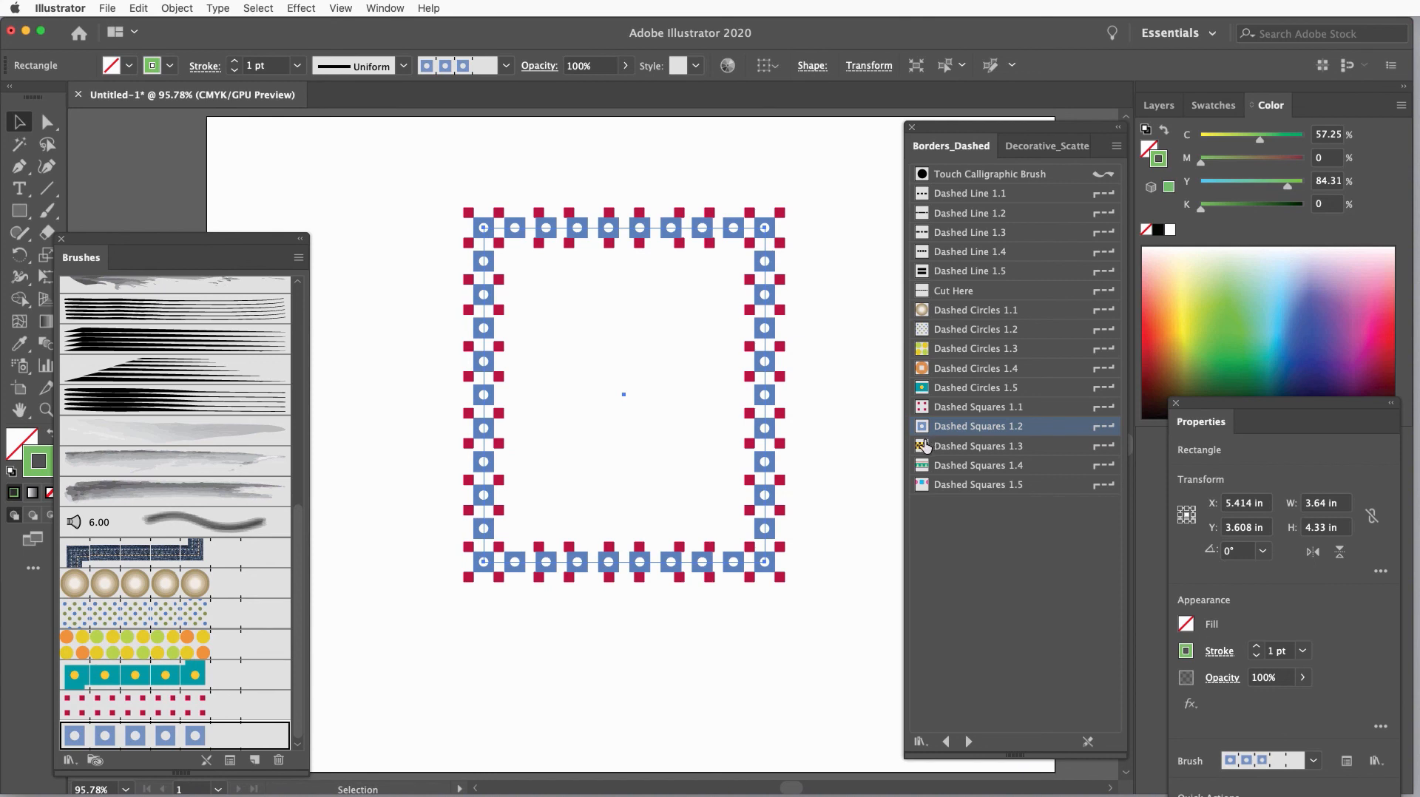
click(923, 446)
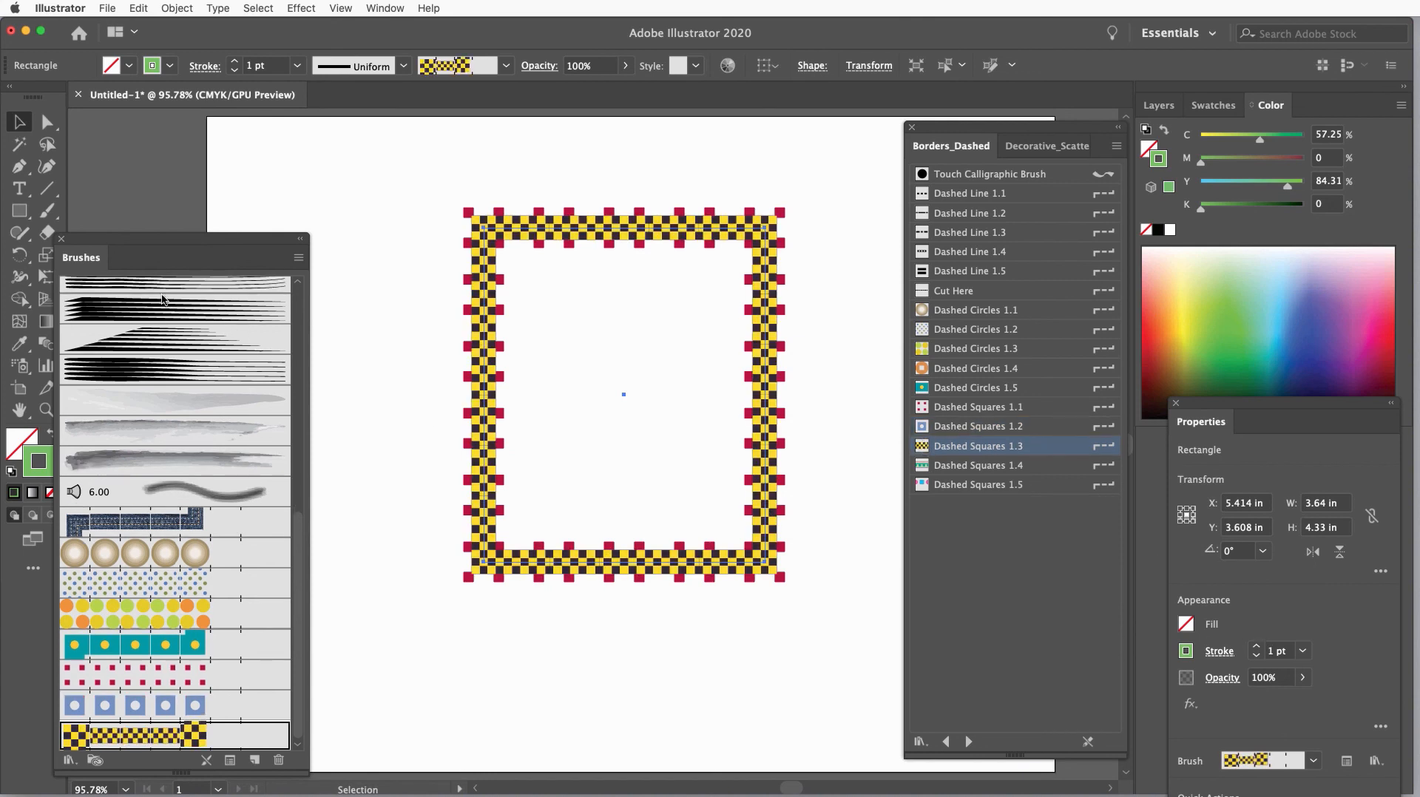
Scale the front Dashed Squares 1.3 border uniformly to 80%, including its strokes and effects.
click(46, 256)
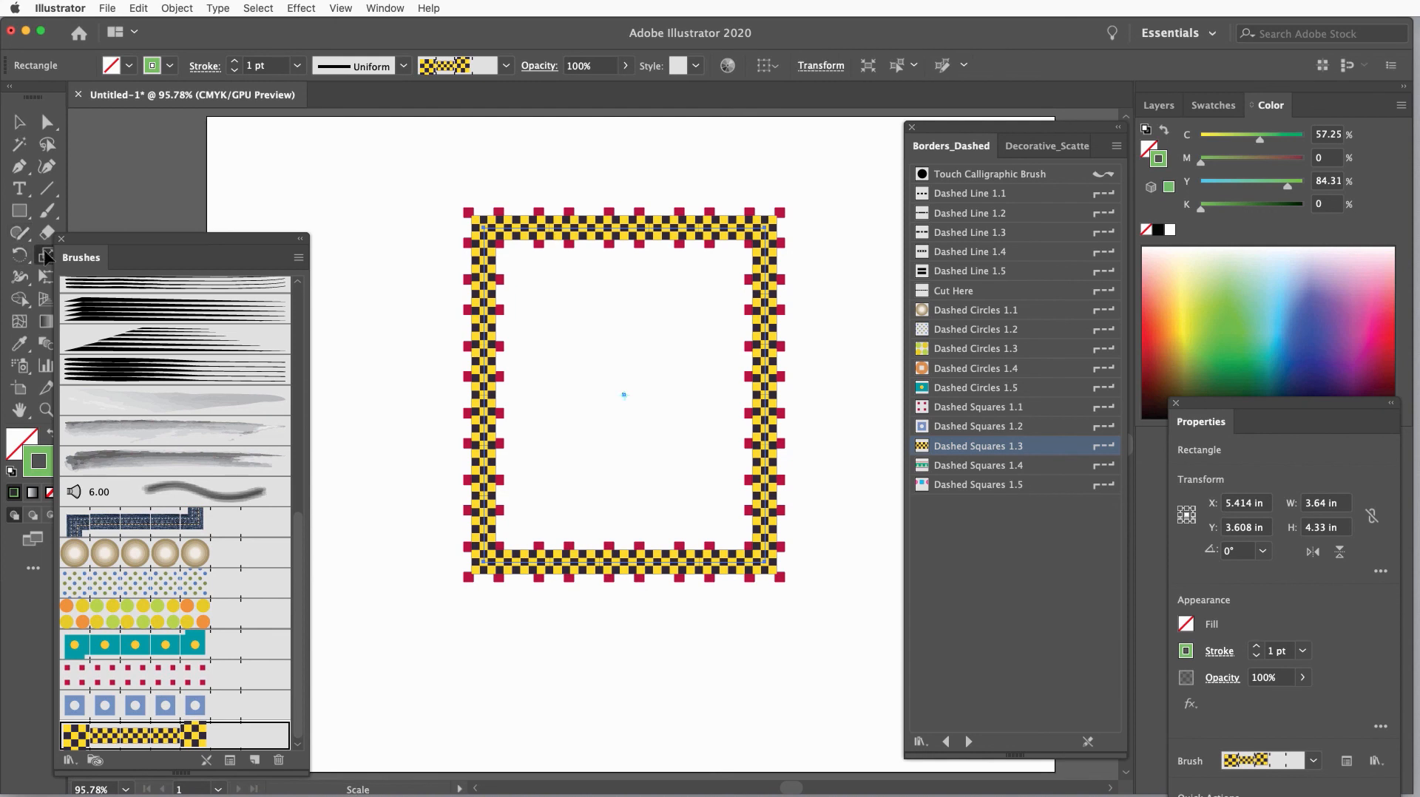
double_click(46, 256)
text(80)
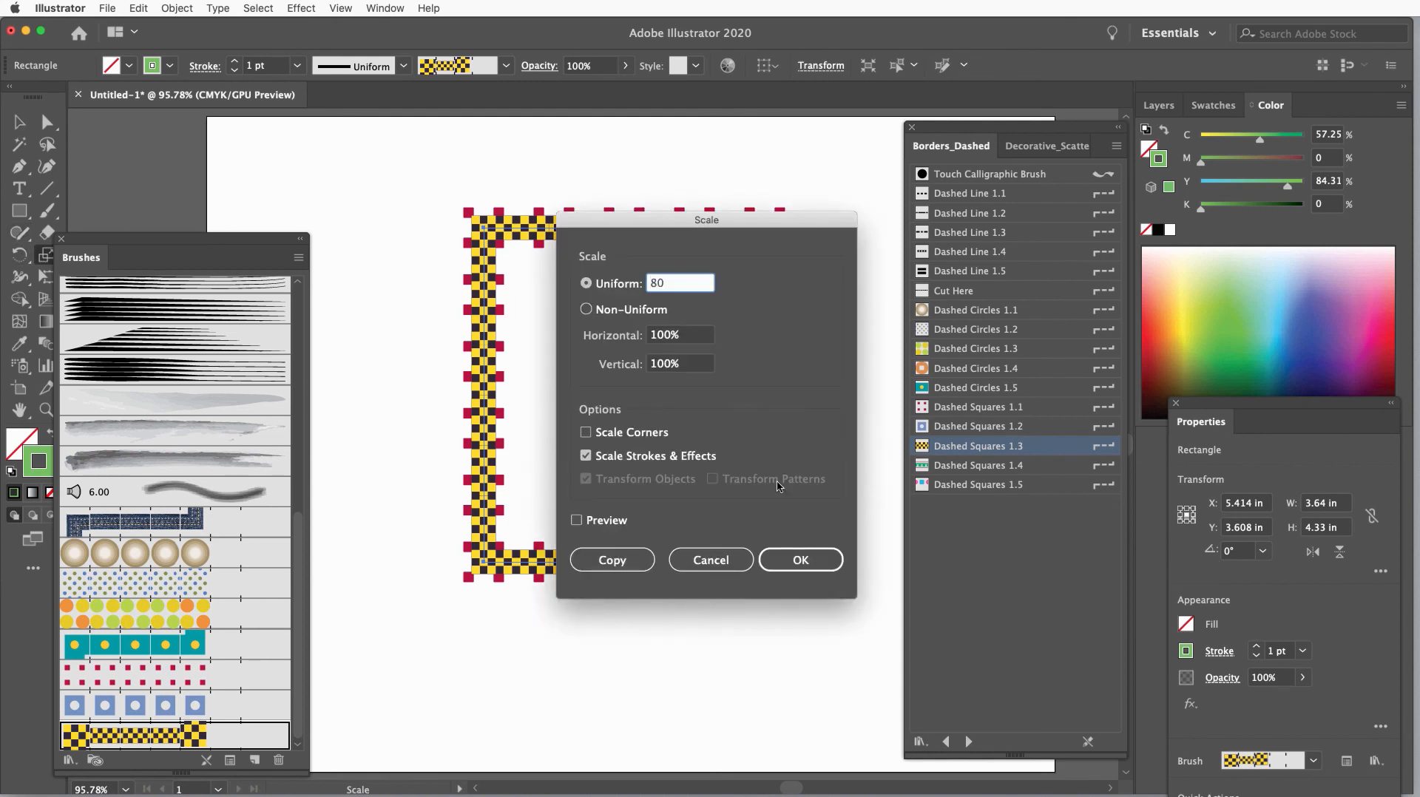
click(798, 562)
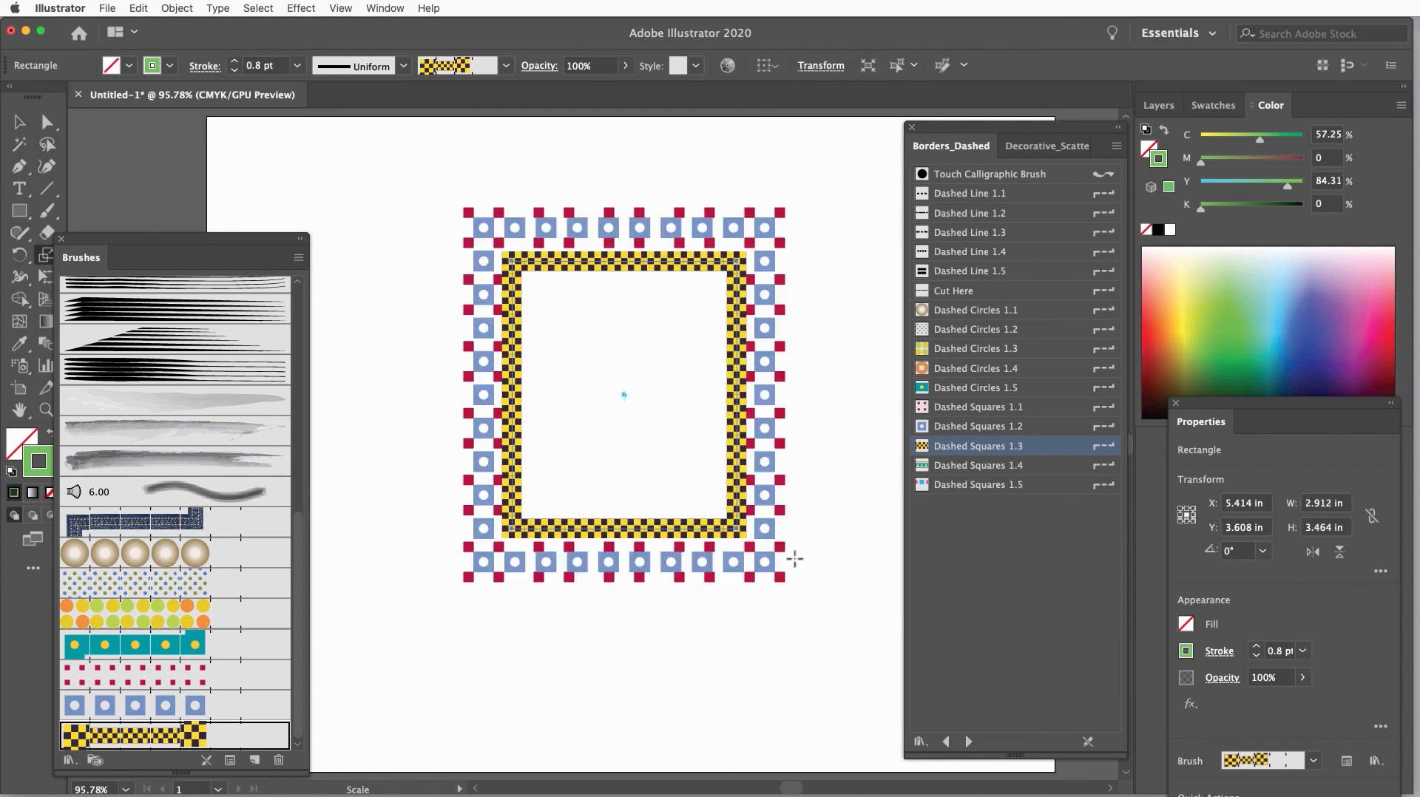
click(19, 122)
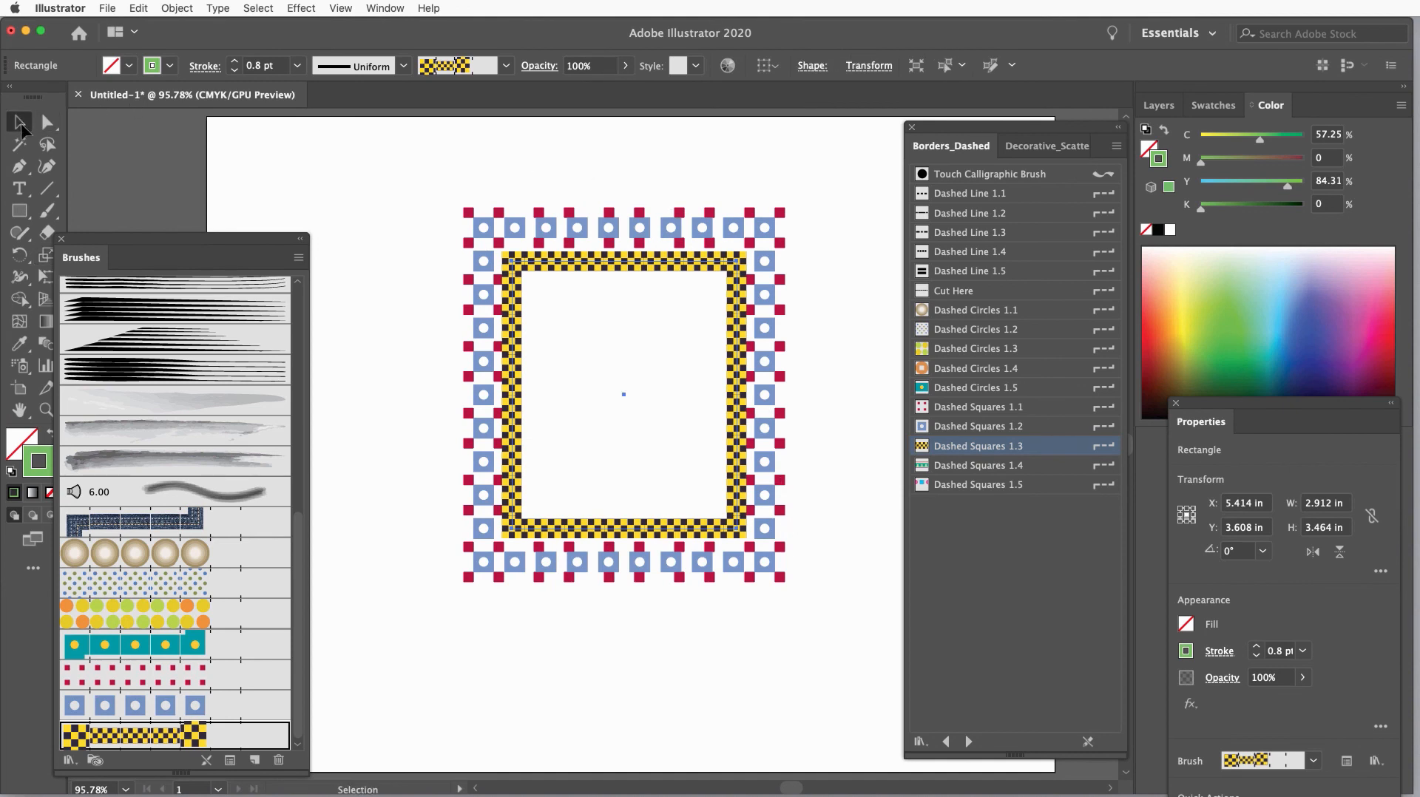
Select all the dashed borders on the artboard and delete them.
click(415, 231)
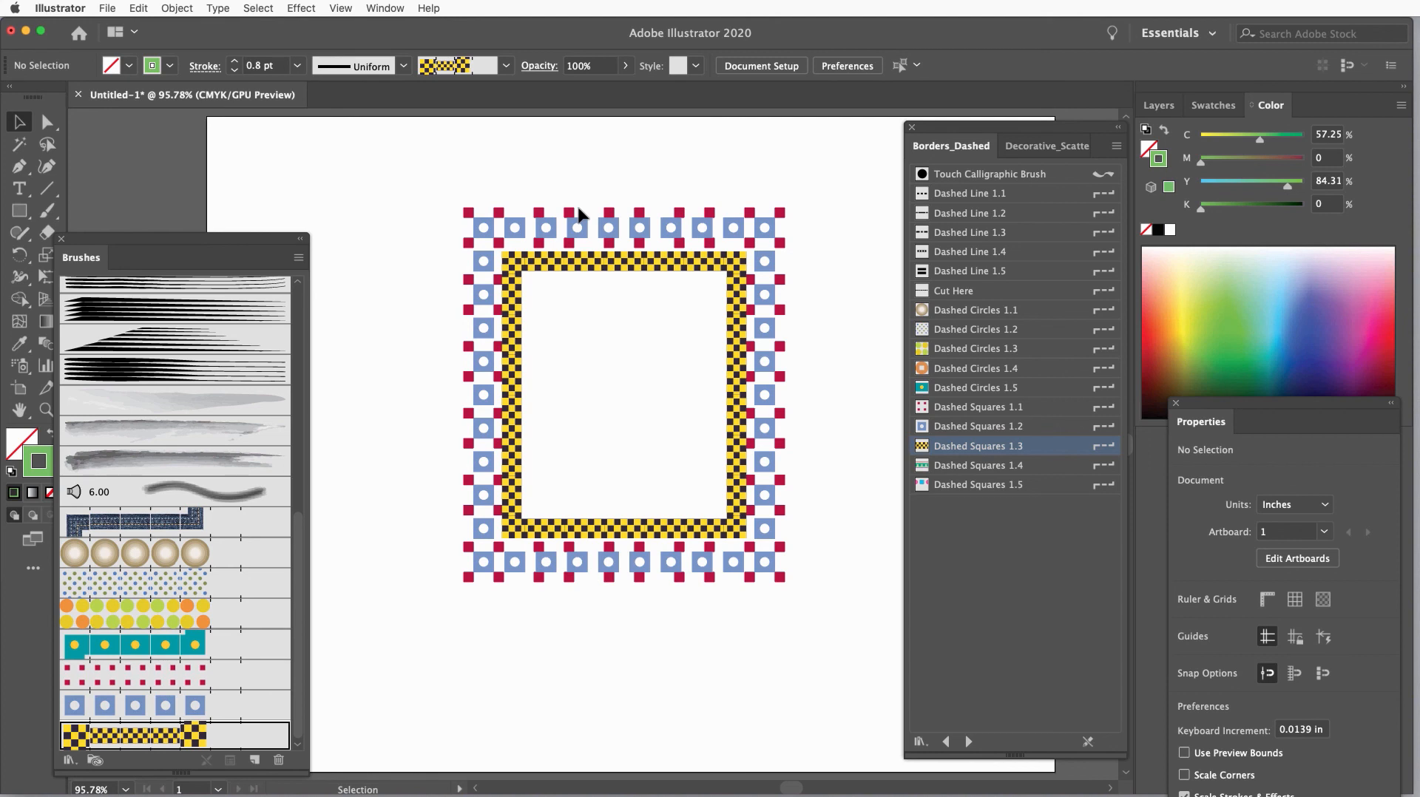
mouse_move(431, 187)
mouse_down()
mouse_move(524, 368)
mouse_move(762, 585)
mouse_move(840, 609)
mouse_up()
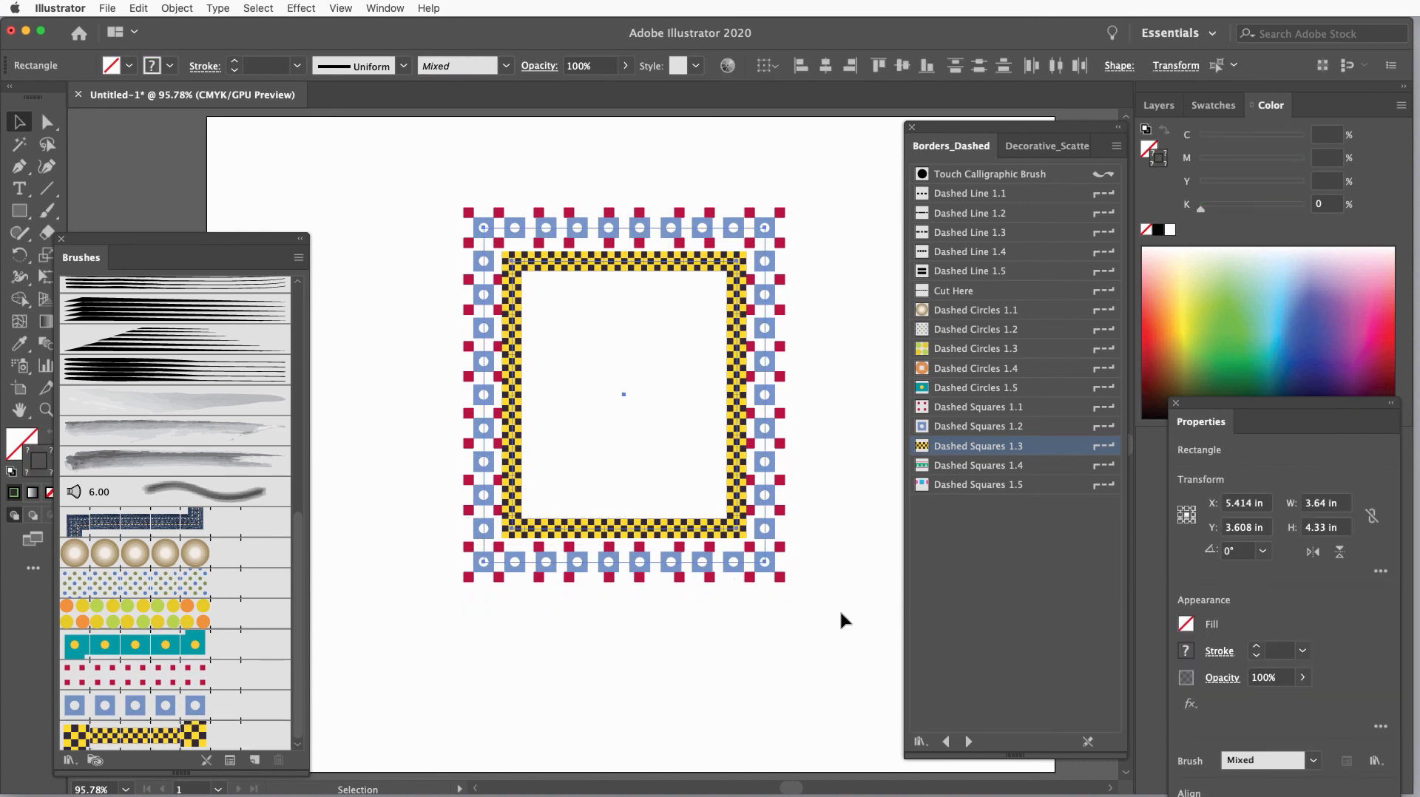
key(Delete)
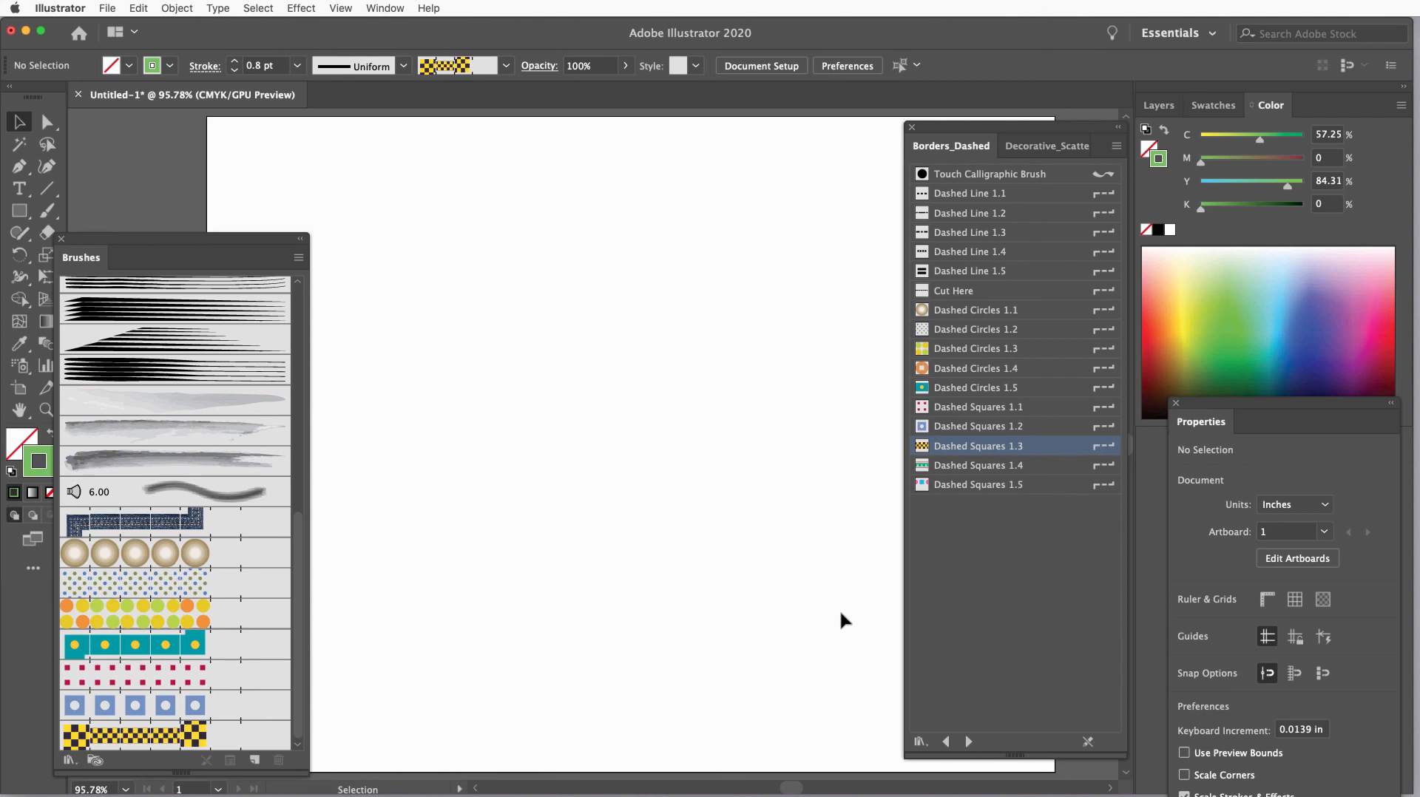
Show the Borders_Dashed library brushes as thumbnails and move both brush collections closer to the artboard's centre.
click(1116, 146)
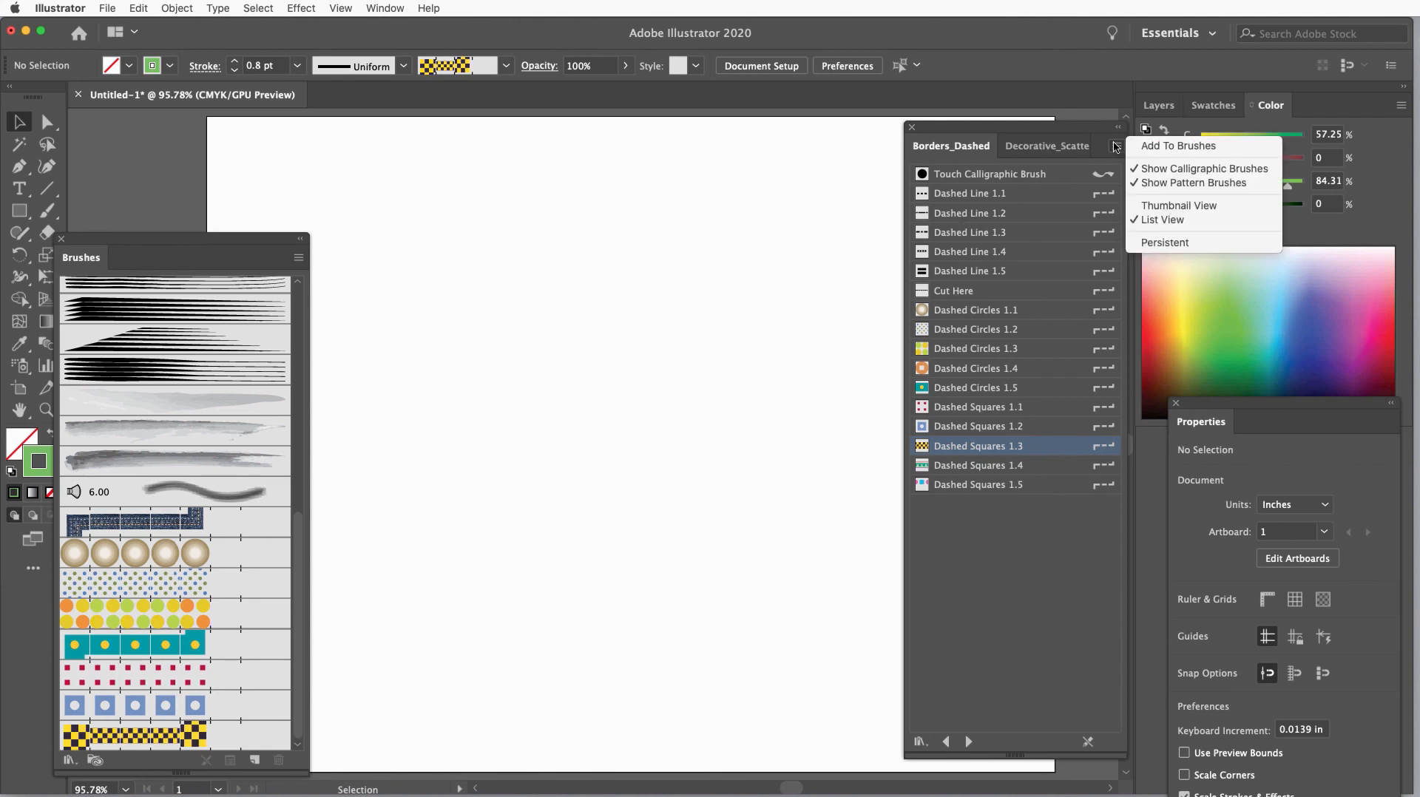
click(1071, 130)
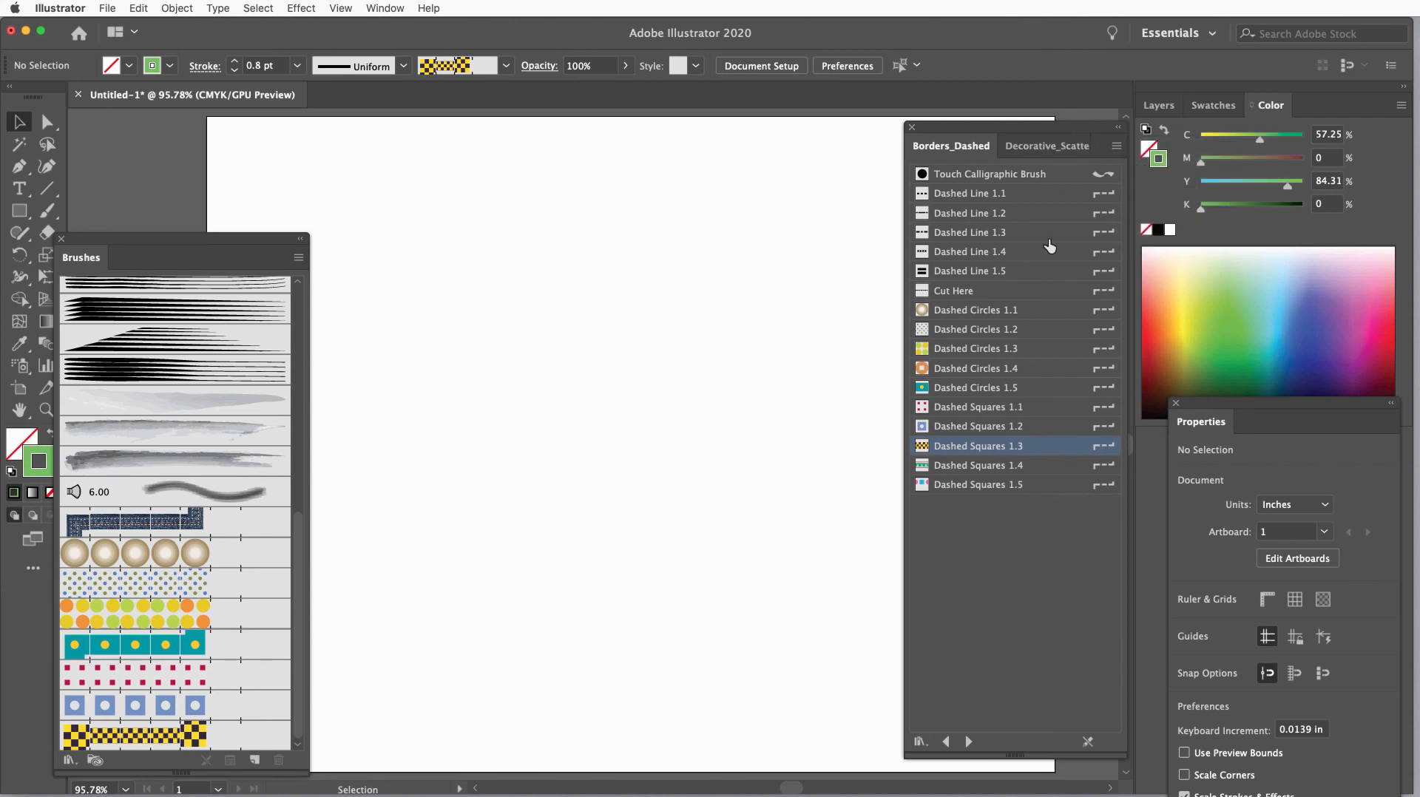
click(1116, 147)
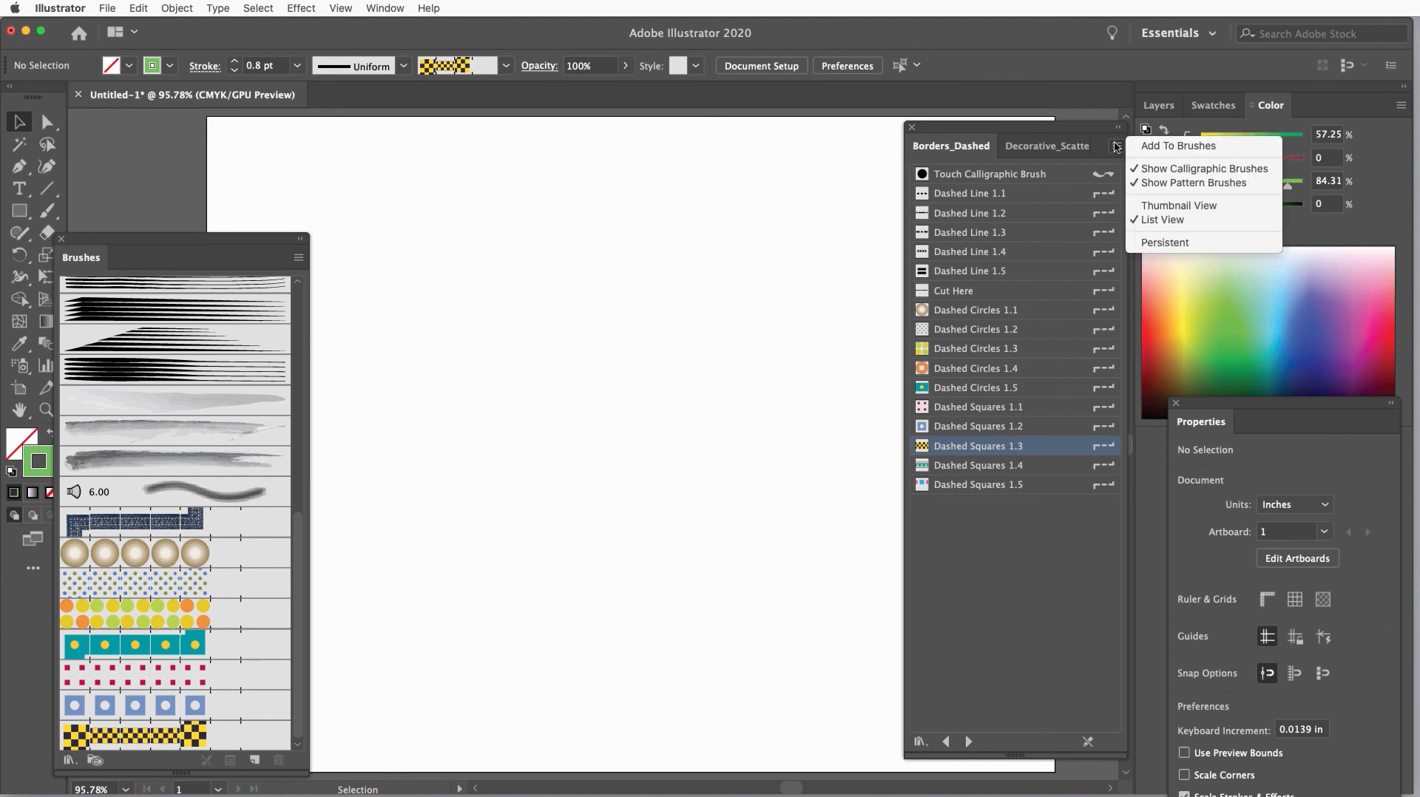
click(1183, 206)
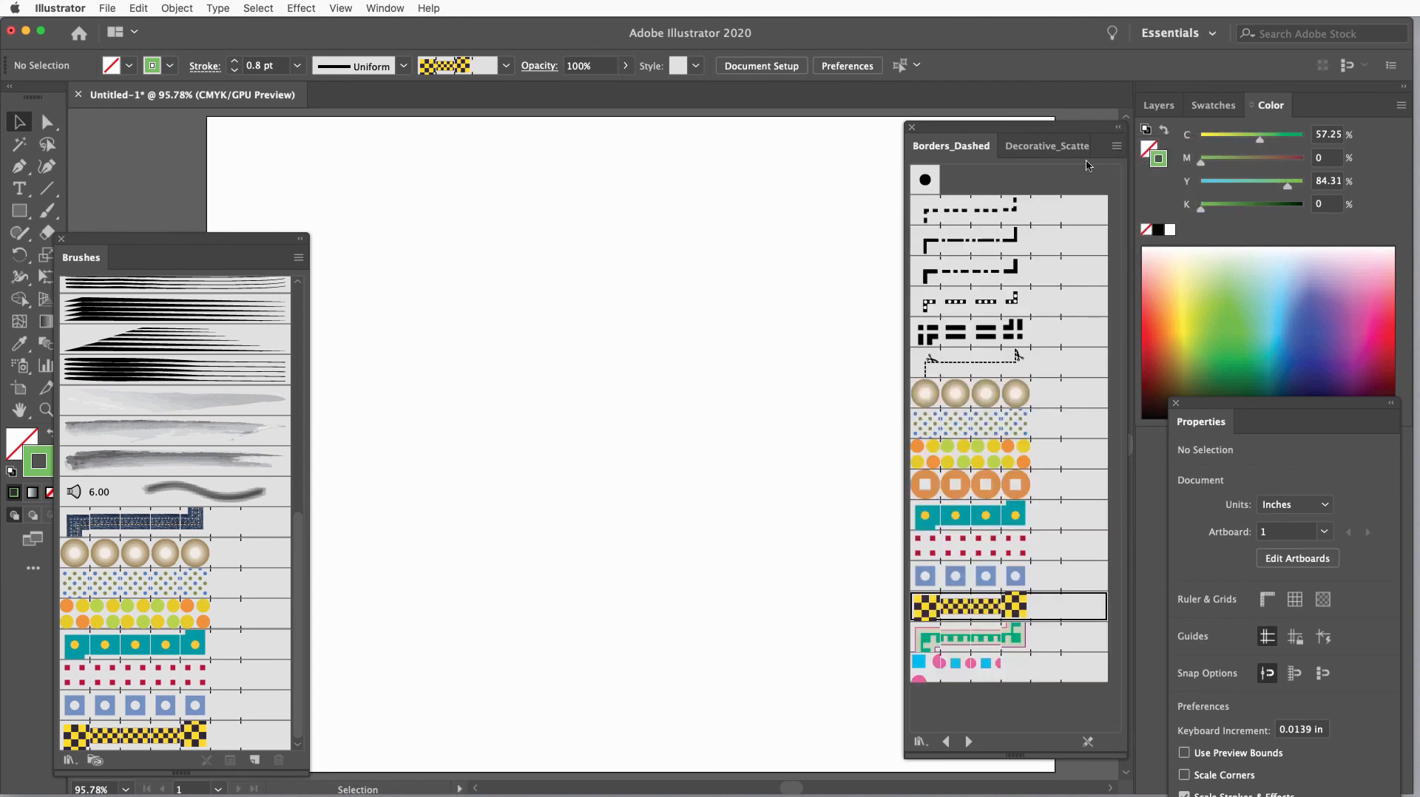
drag(996, 132, 925, 135)
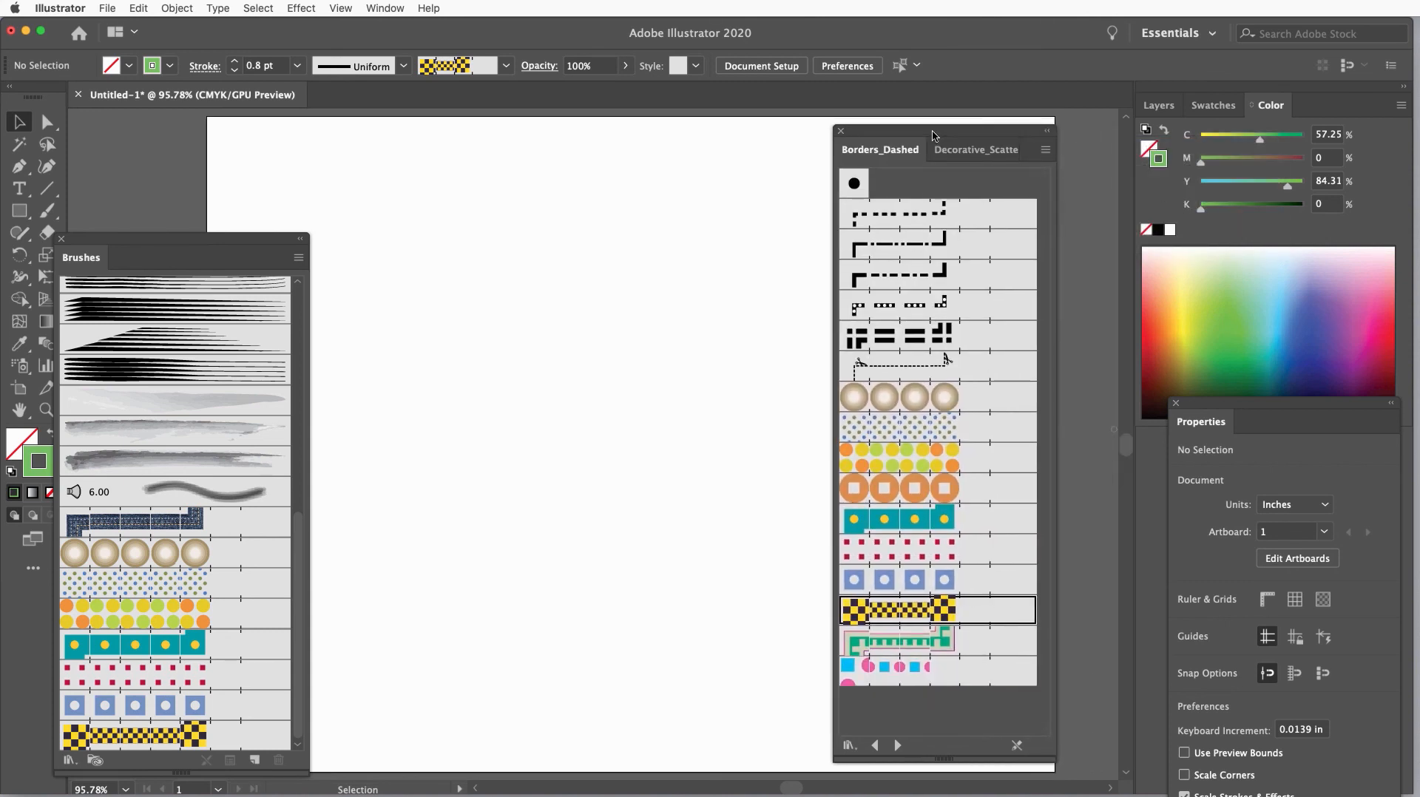
mouse_move(193, 240)
mouse_down()
mouse_move(278, 223)
mouse_move(247, 150)
mouse_up()
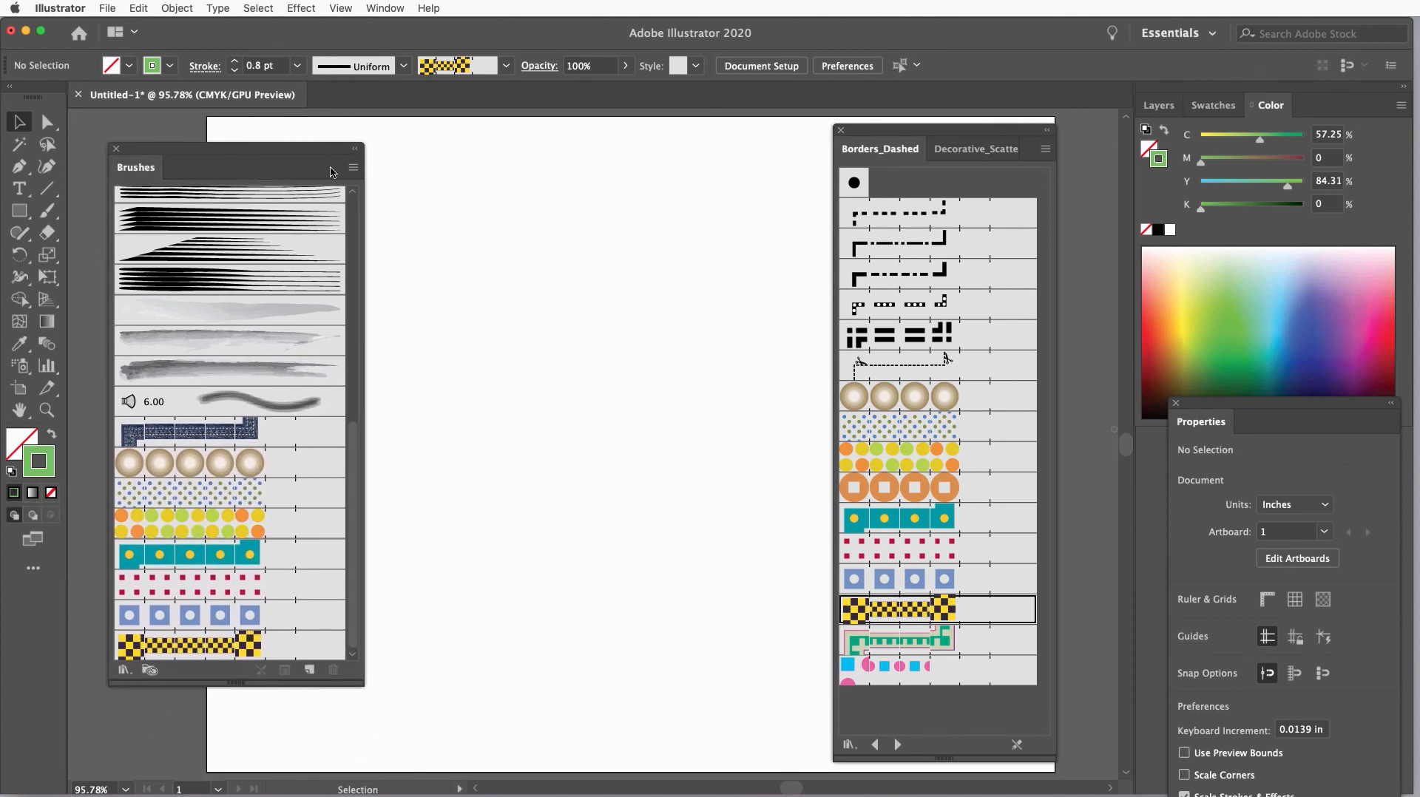
Load the external brush library Halftone_Brush_Library.ai from the Desktop.
click(354, 169)
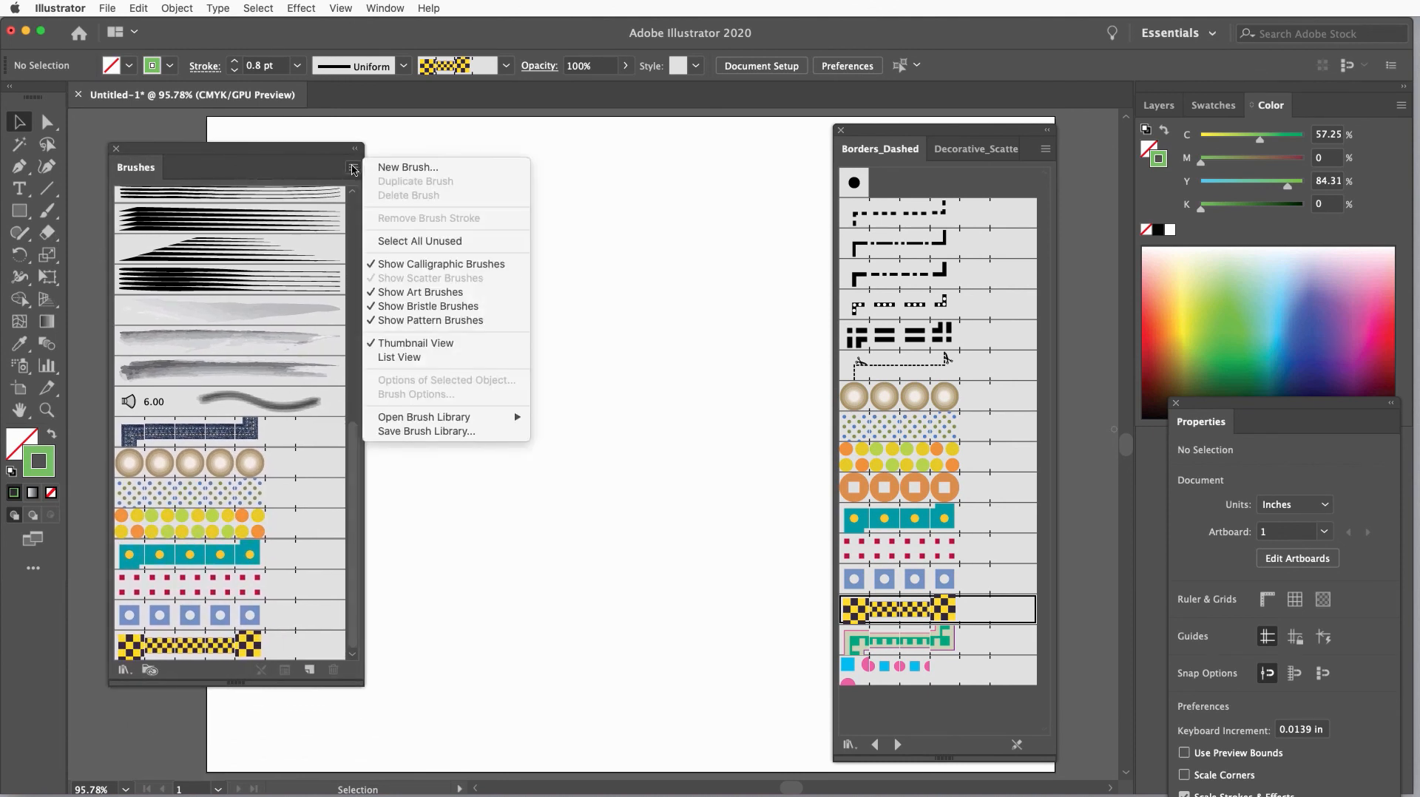
mouse_move(449, 422)
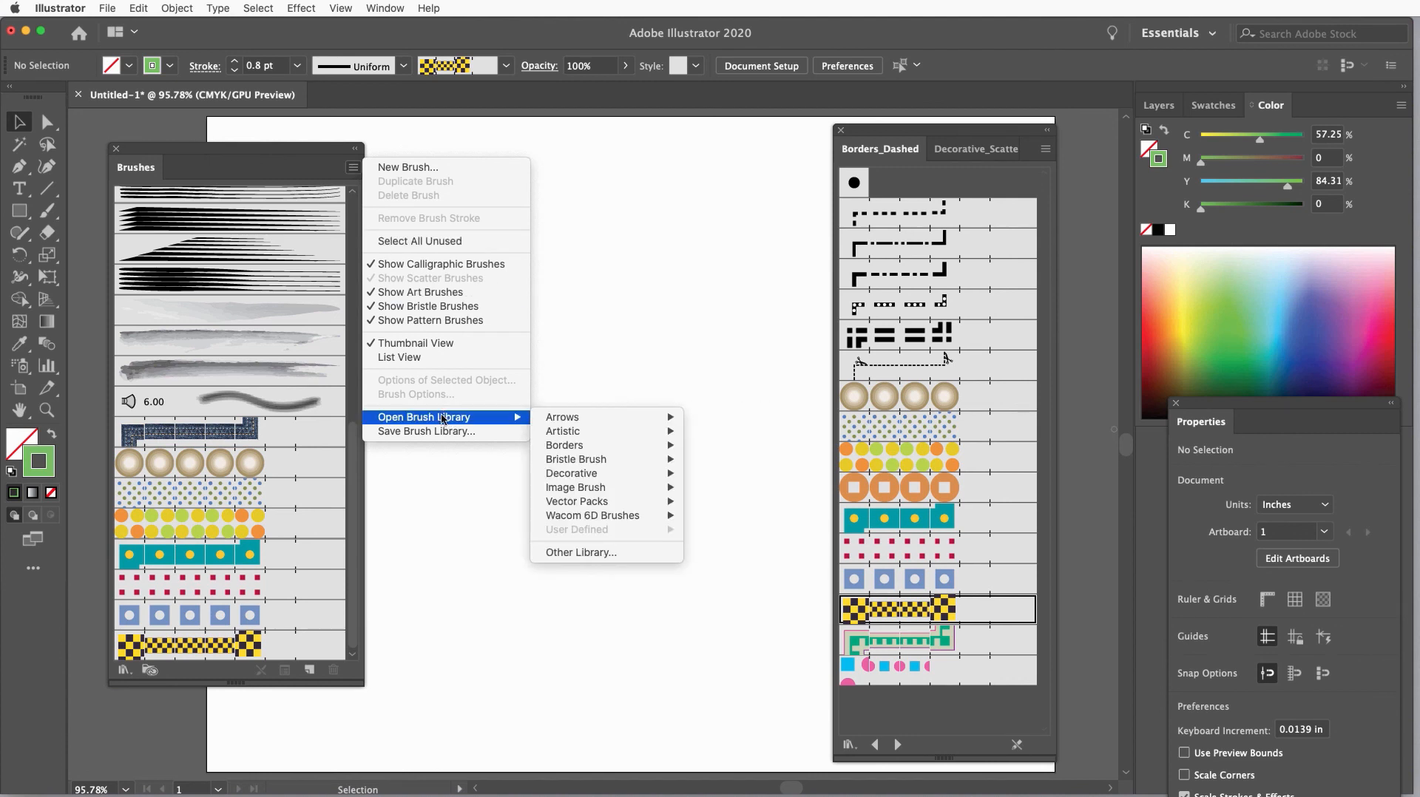
mouse_move(561, 423)
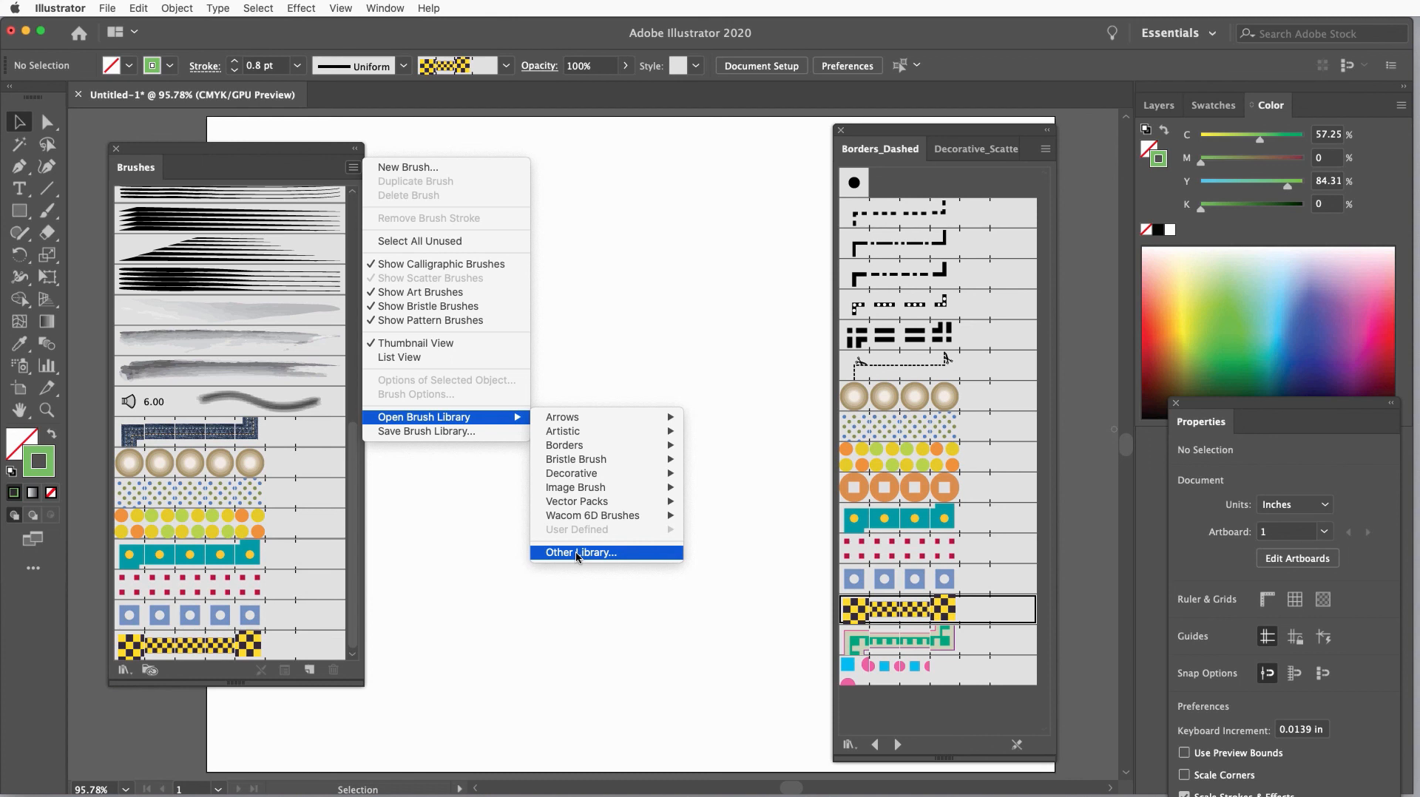
click(578, 553)
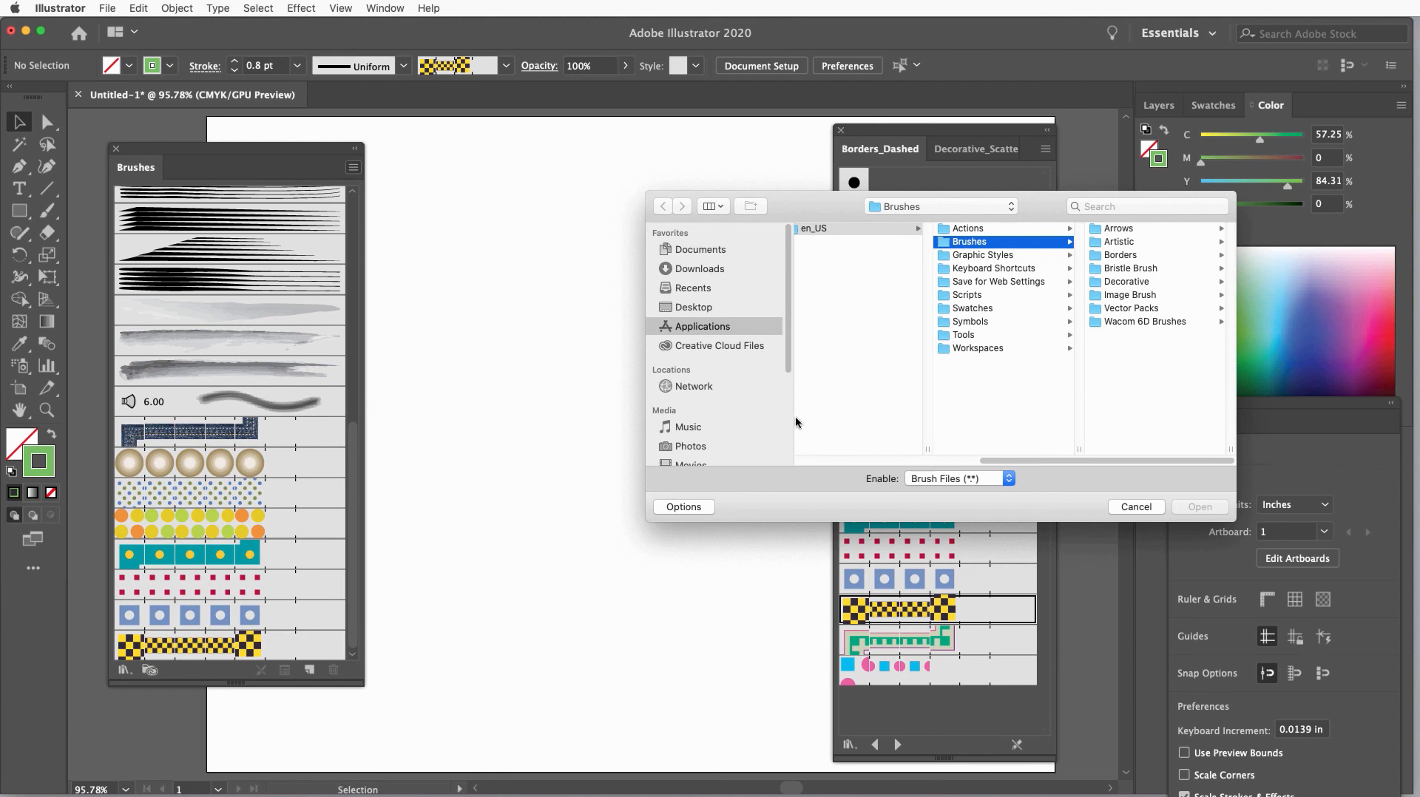
click(940, 208)
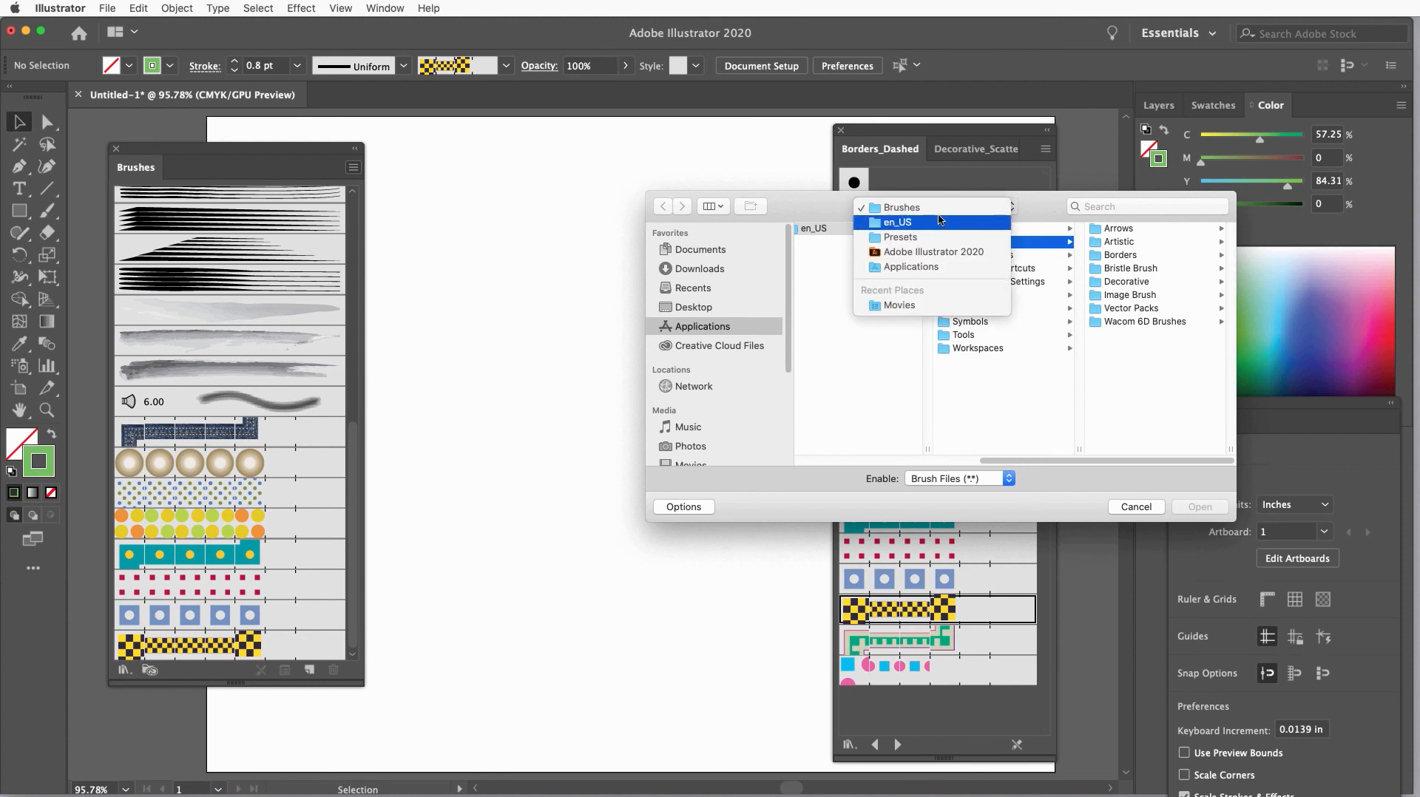
click(701, 308)
click(702, 309)
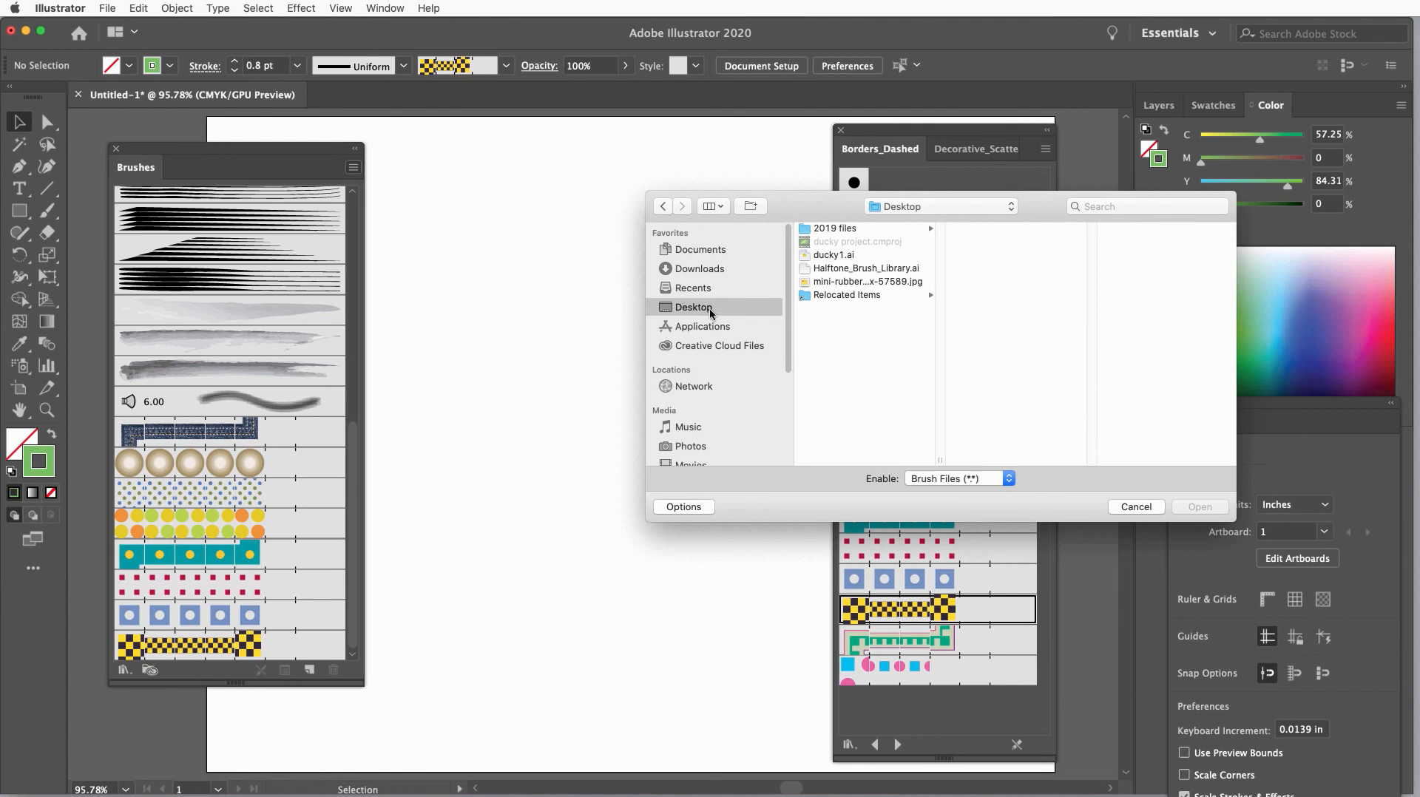
click(831, 270)
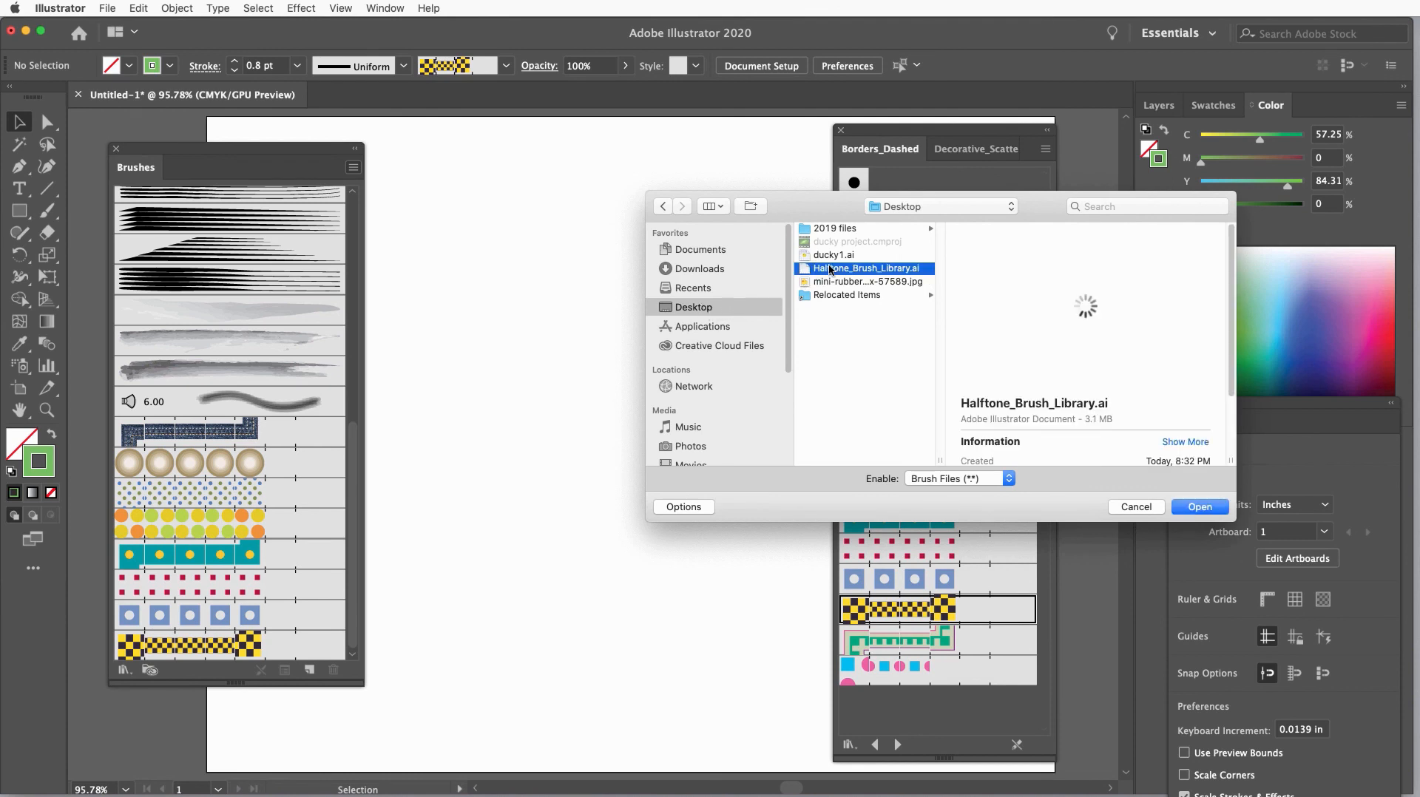
click(1192, 510)
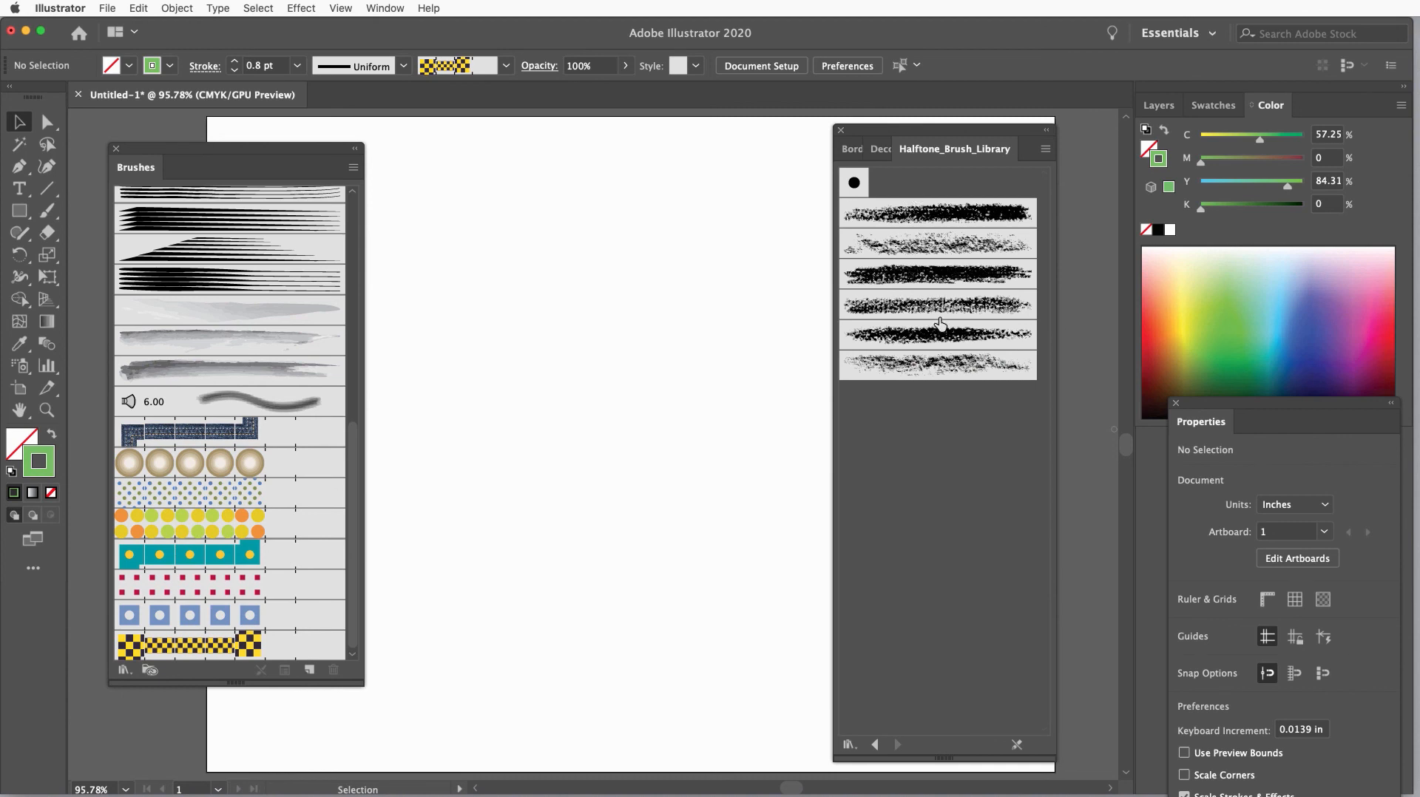
Add the first three halftone brushes to the document's brushes, leaving the third one active.
click(928, 213)
click(927, 243)
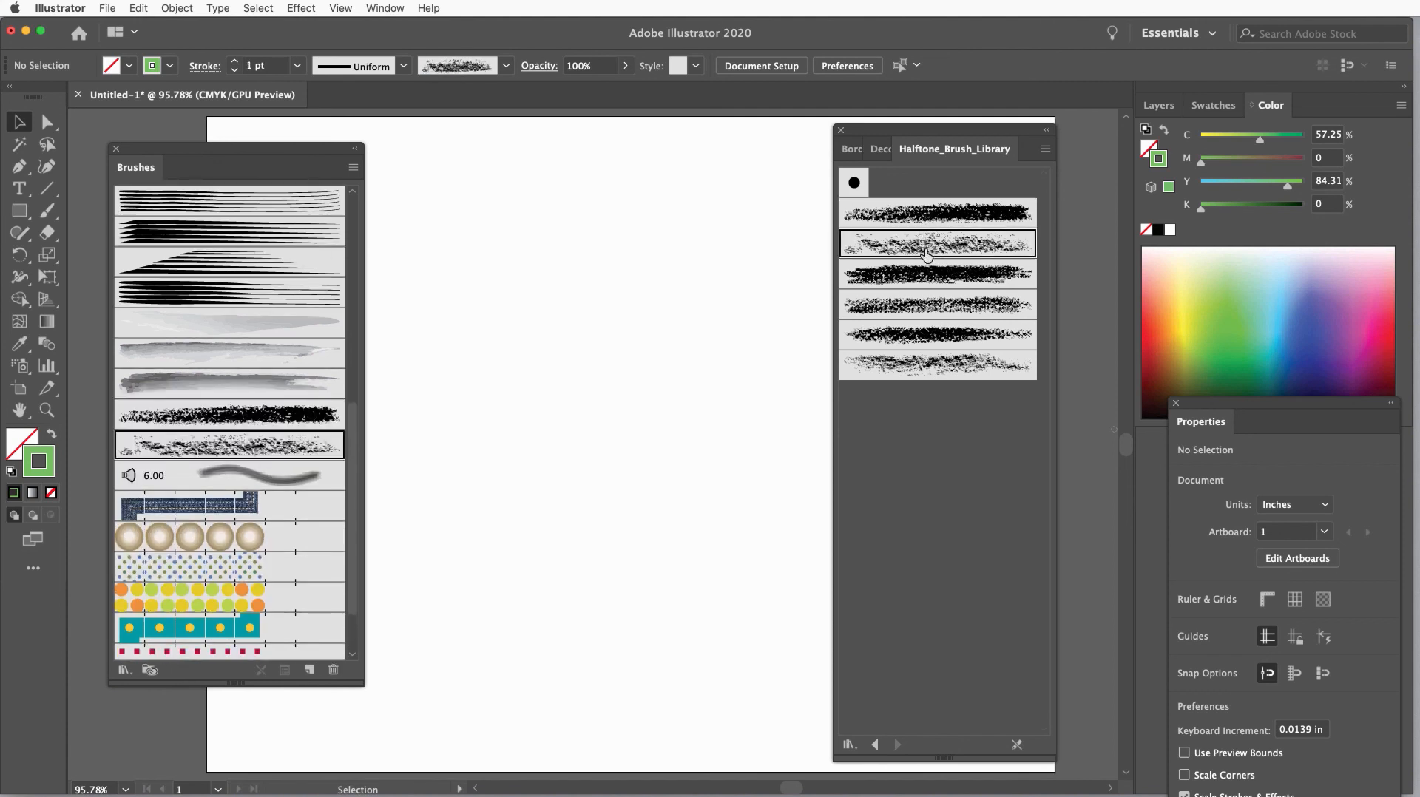
click(927, 275)
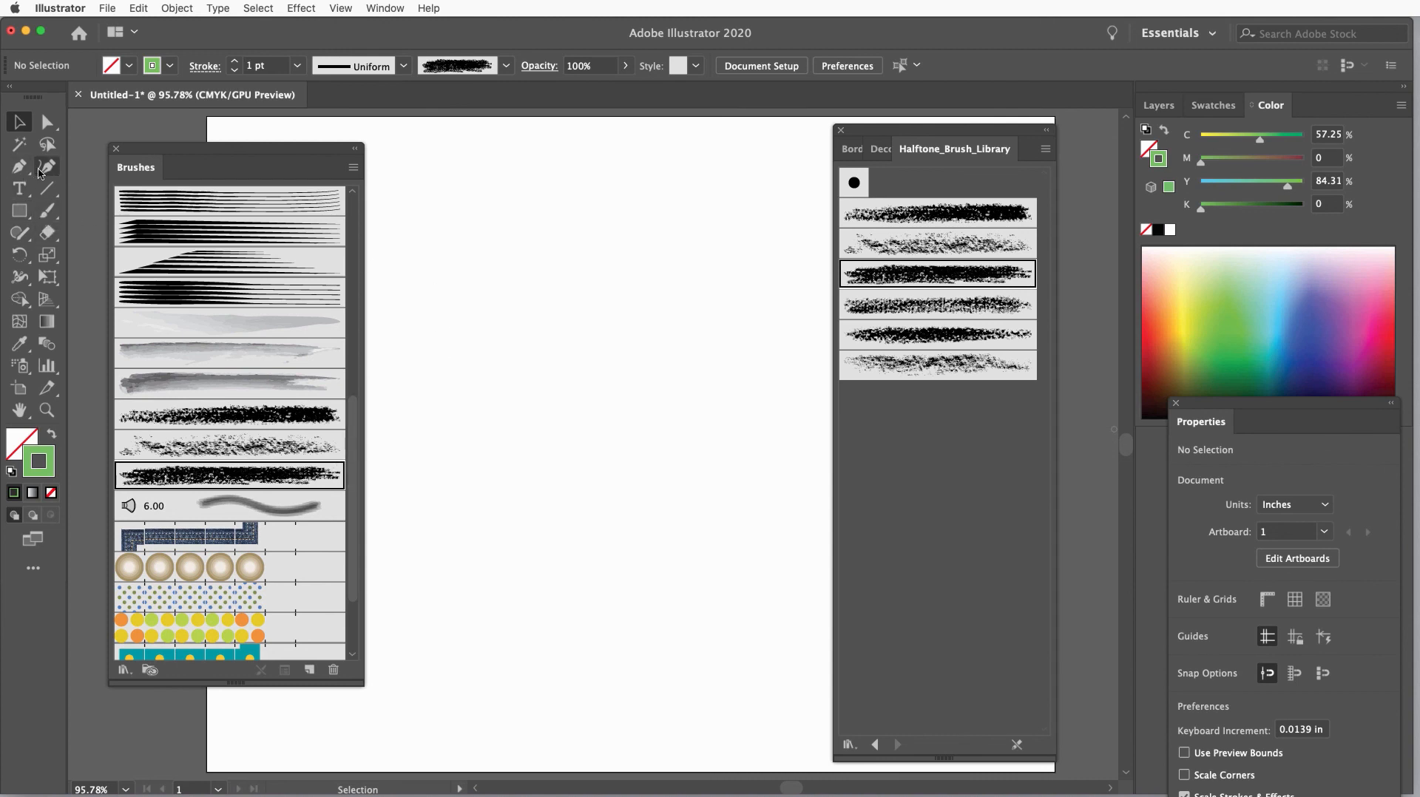
Paint a winding stroke about 2.6 × 5.2 in and a curl about 1.45 × 1.4 in with the third halftone brush.
click(47, 213)
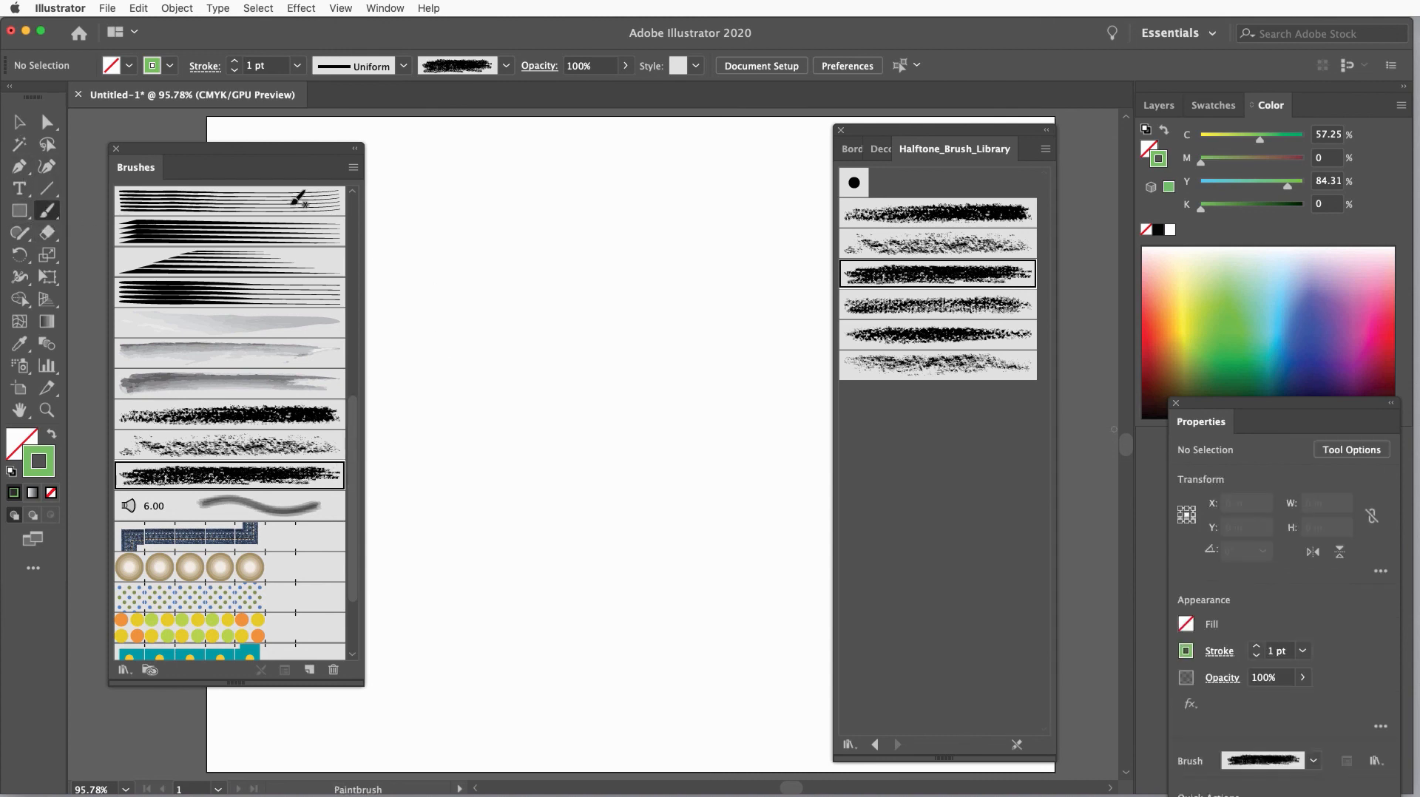
mouse_move(423, 175)
mouse_down()
mouse_move(472, 197)
mouse_move(505, 350)
mouse_move(589, 442)
mouse_move(620, 577)
mouse_up()
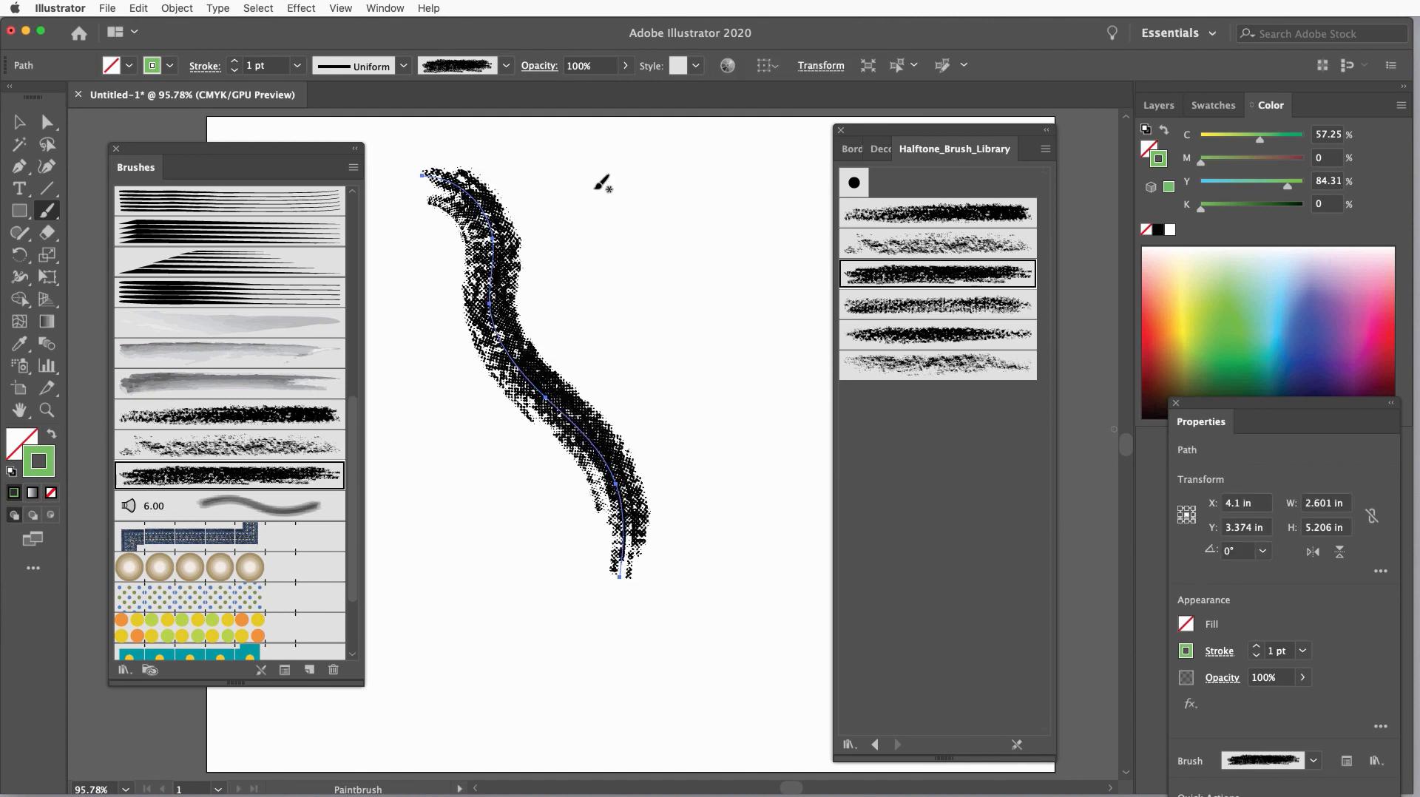
mouse_move(593, 188)
mouse_down()
mouse_move(588, 235)
mouse_move(651, 298)
mouse_move(691, 241)
mouse_move(642, 221)
mouse_up()
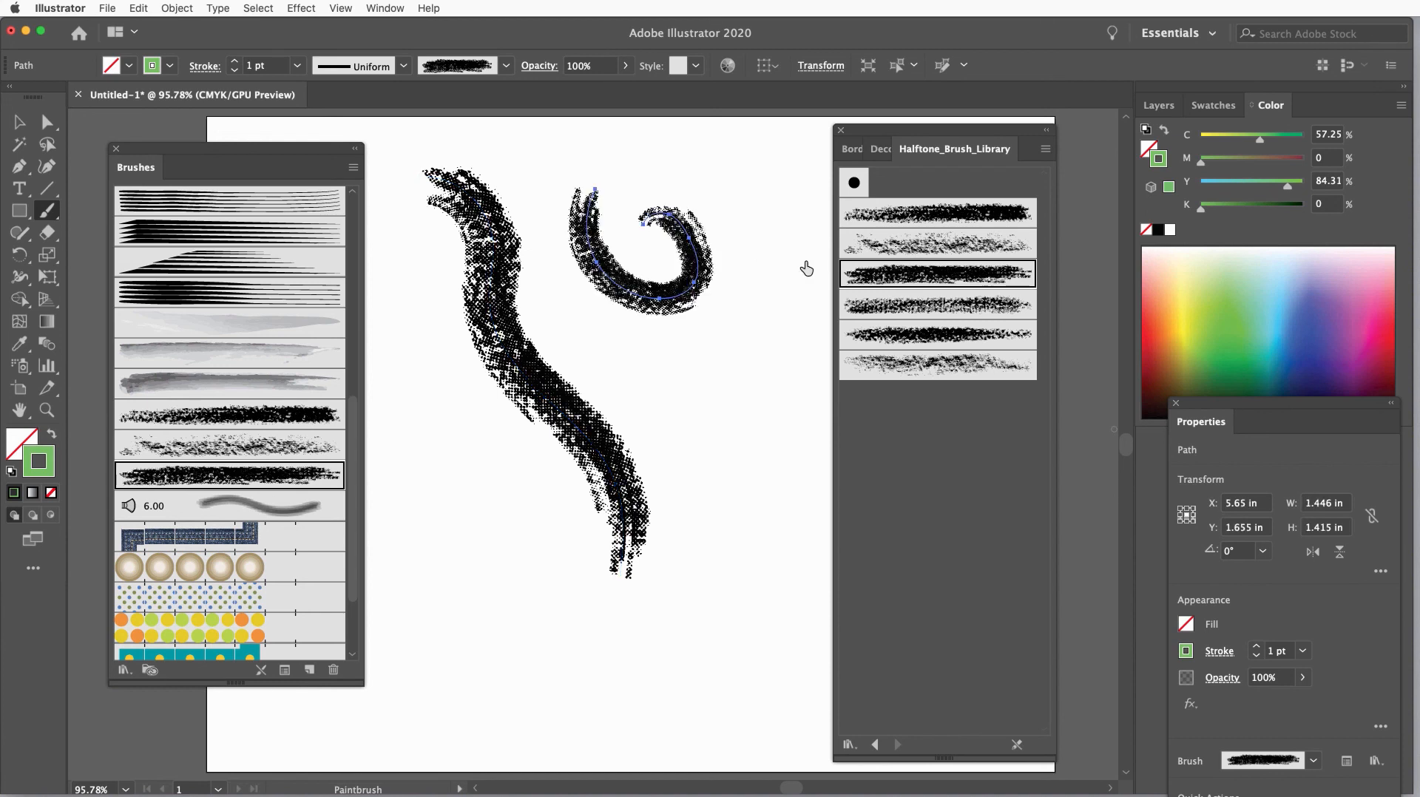
Apply the fourth and then the fifth halftone brush to the curl, and place the fifth brush's artwork on the artboard below it.
click(915, 304)
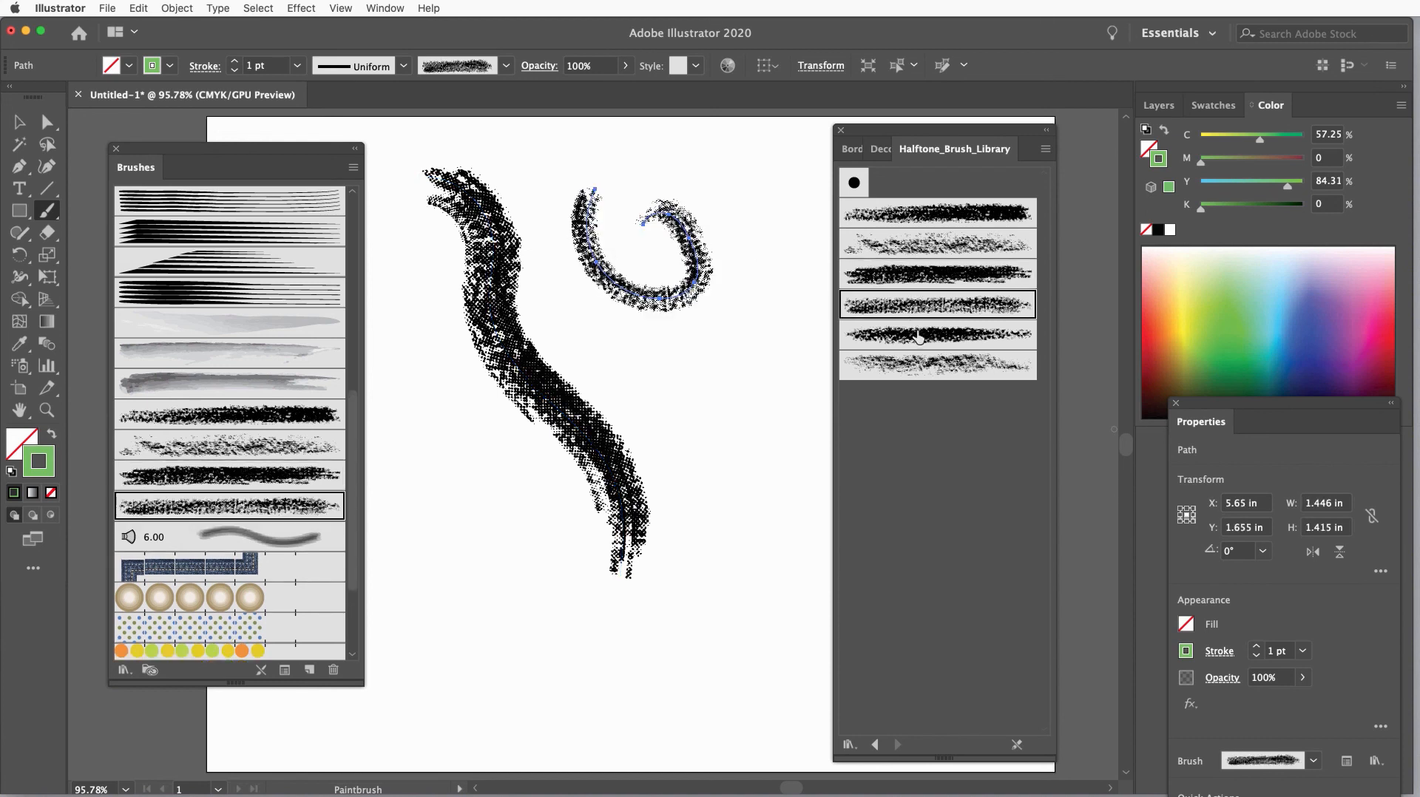
click(916, 333)
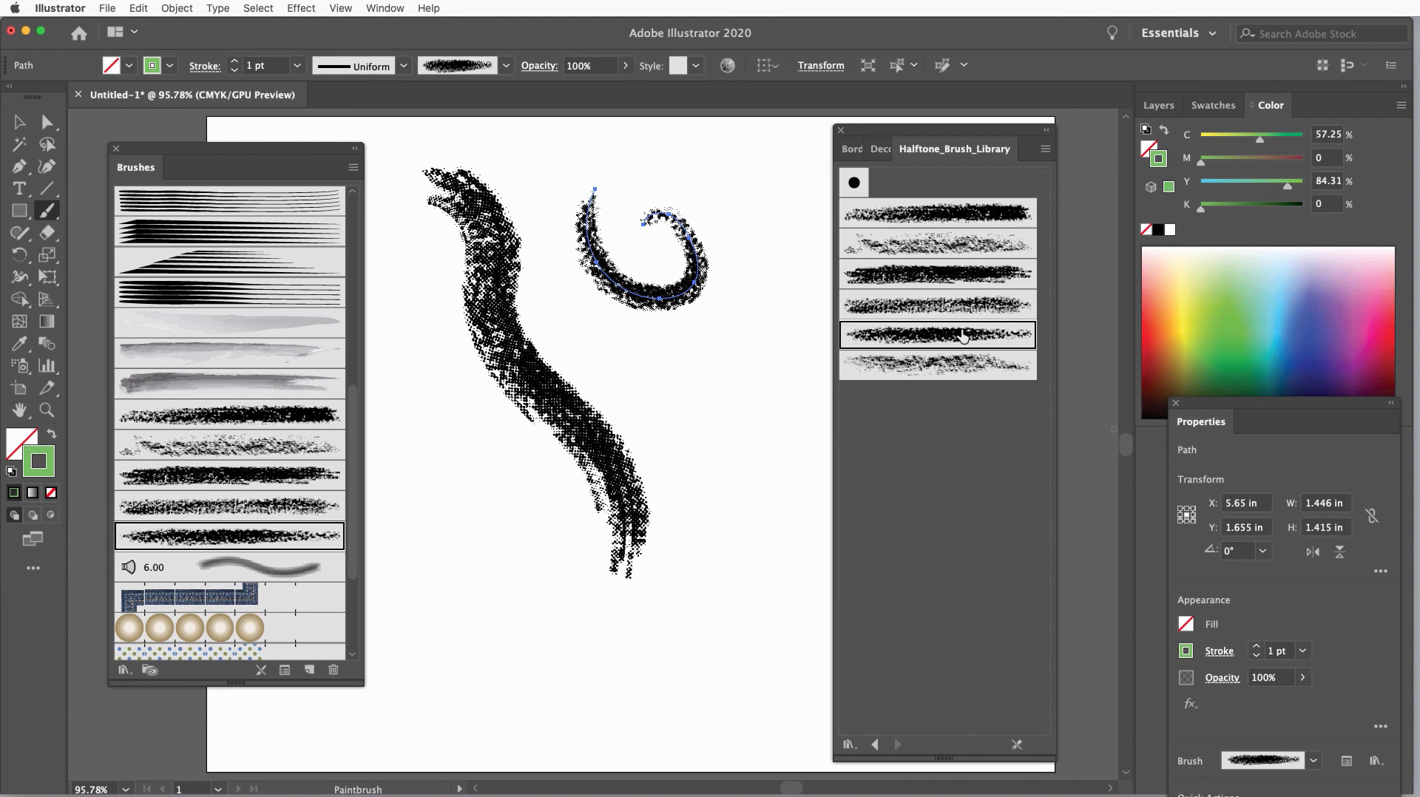
mouse_move(963, 338)
mouse_down()
mouse_move(804, 383)
mouse_move(715, 389)
mouse_up()
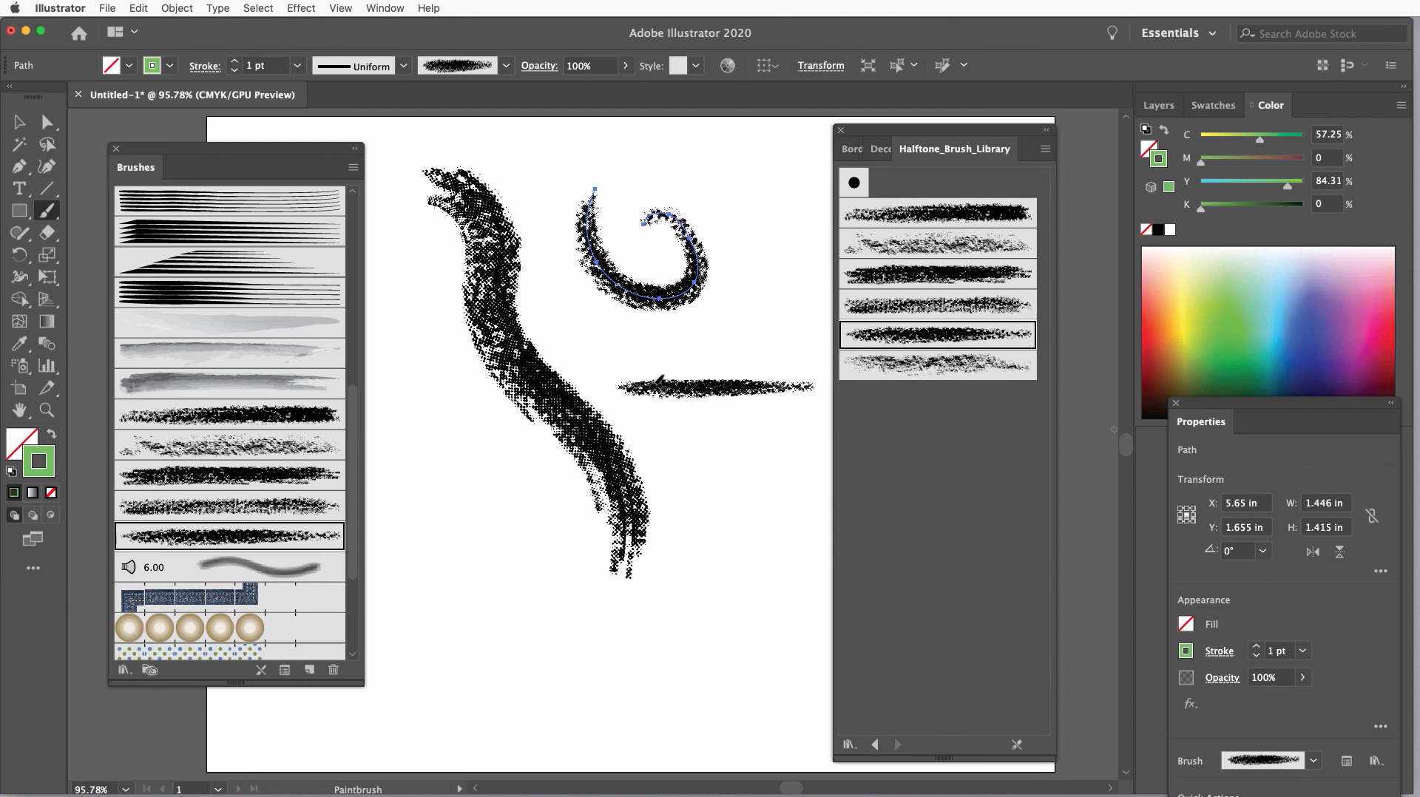
Select all unused brushes in the document, and delete the halftone curl from the artboard.
click(354, 211)
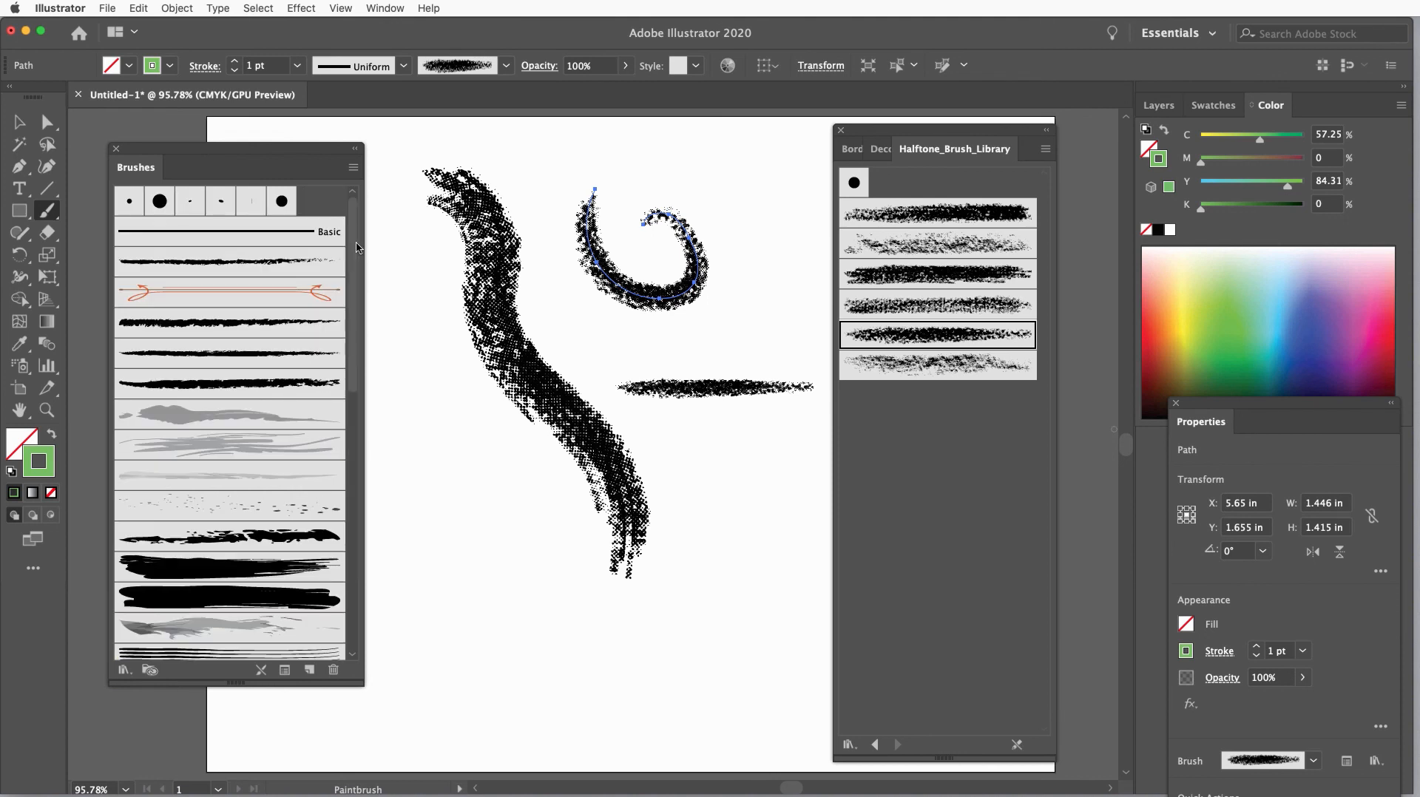
click(354, 169)
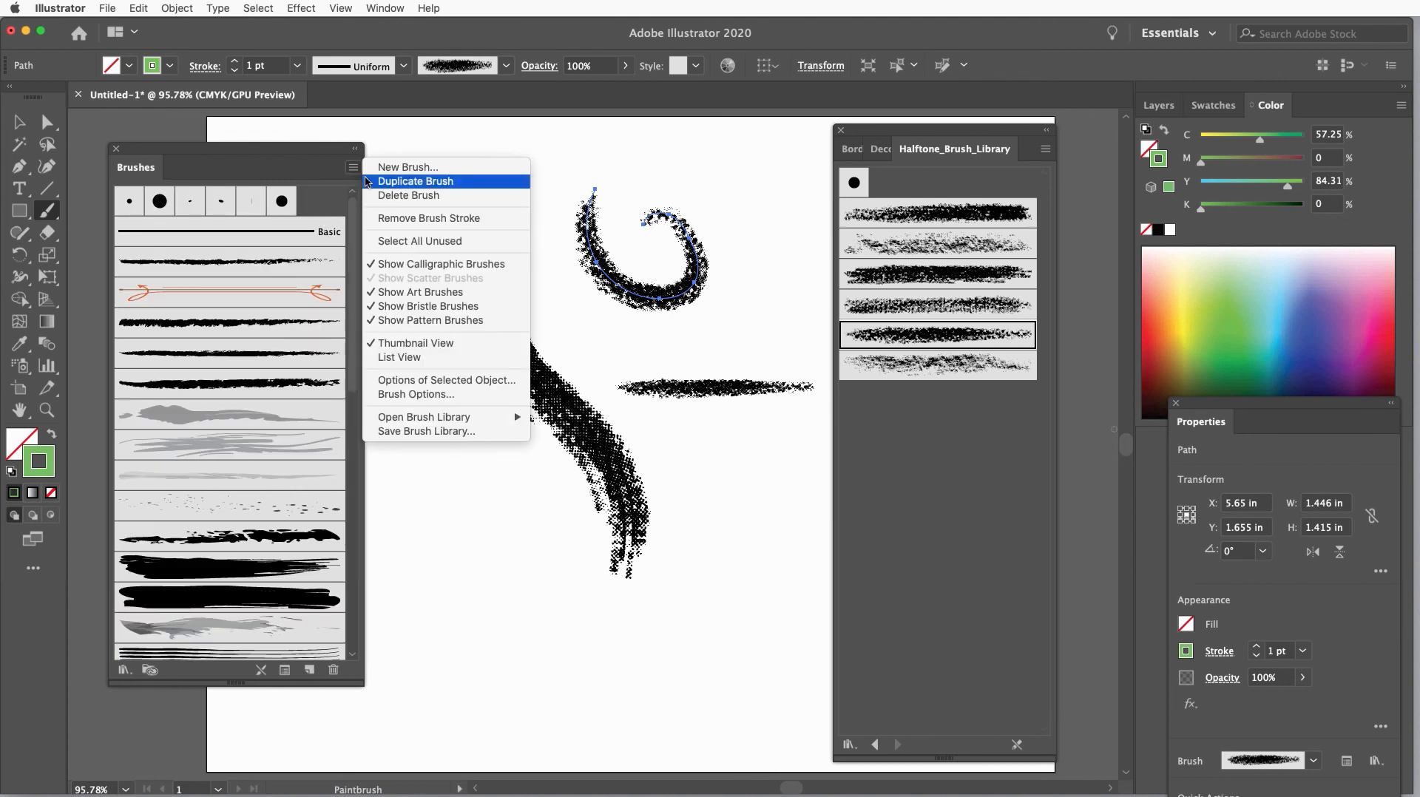
click(465, 244)
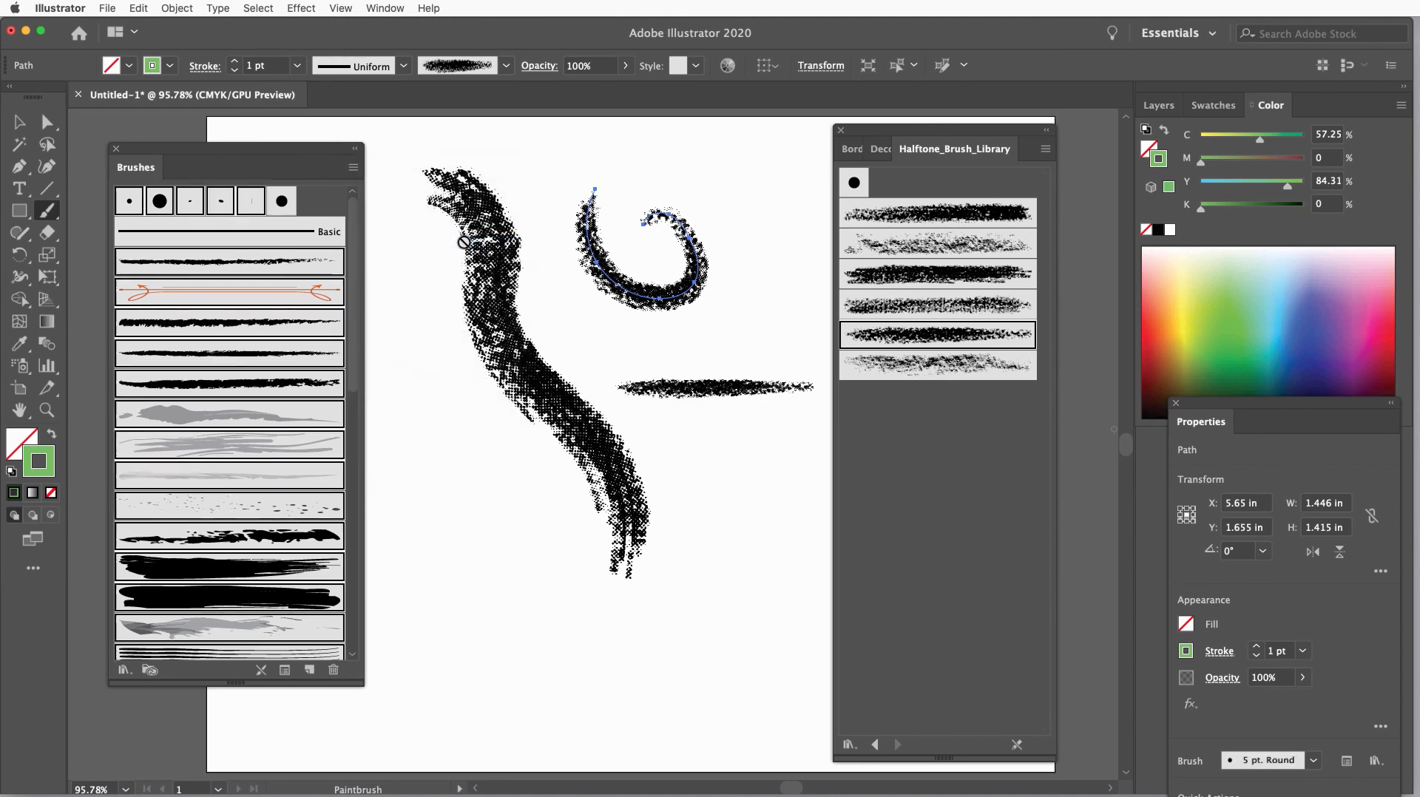
key(Delete)
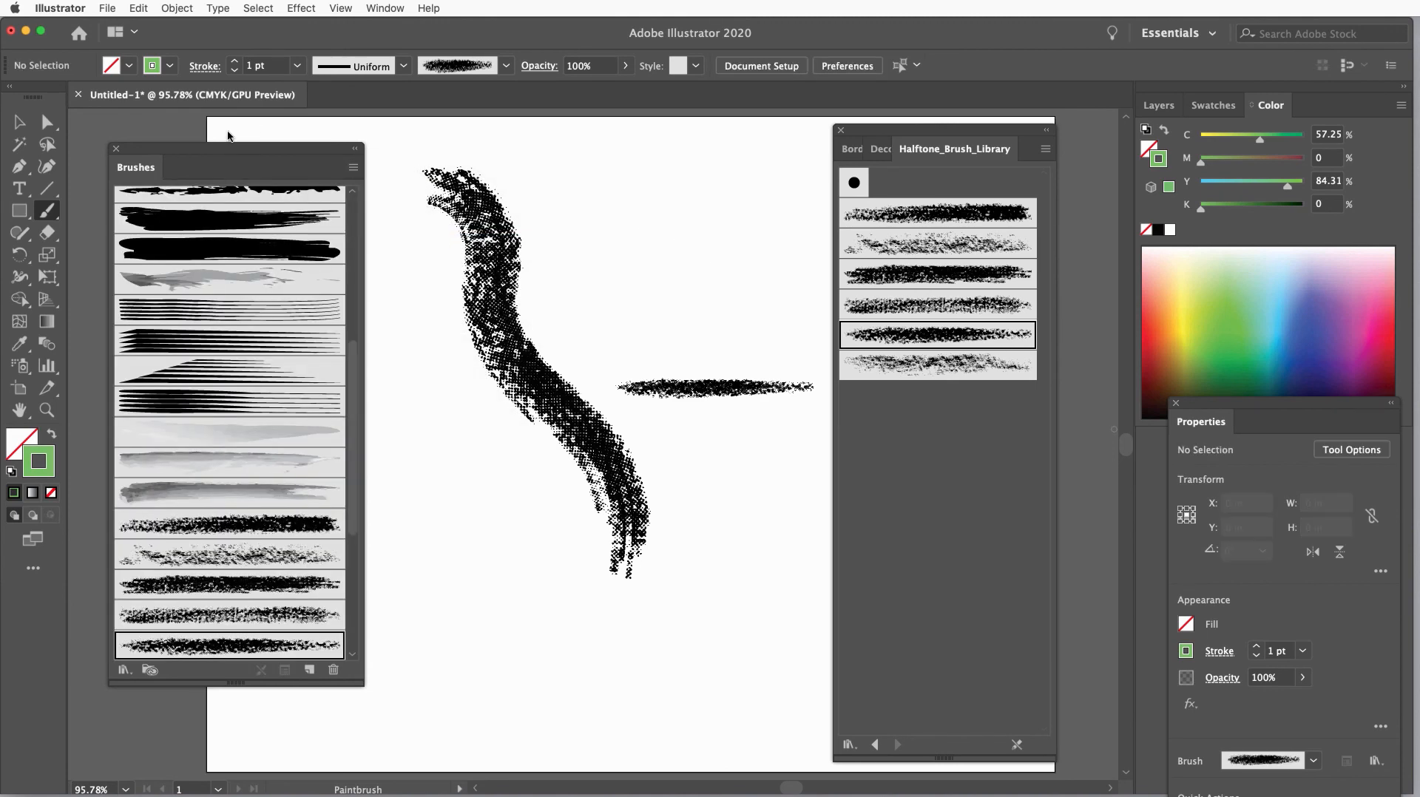
Create a pattern brush from the straight halftone artwork, with the colorization method set to Tints.
drag(353, 412, 338, 202)
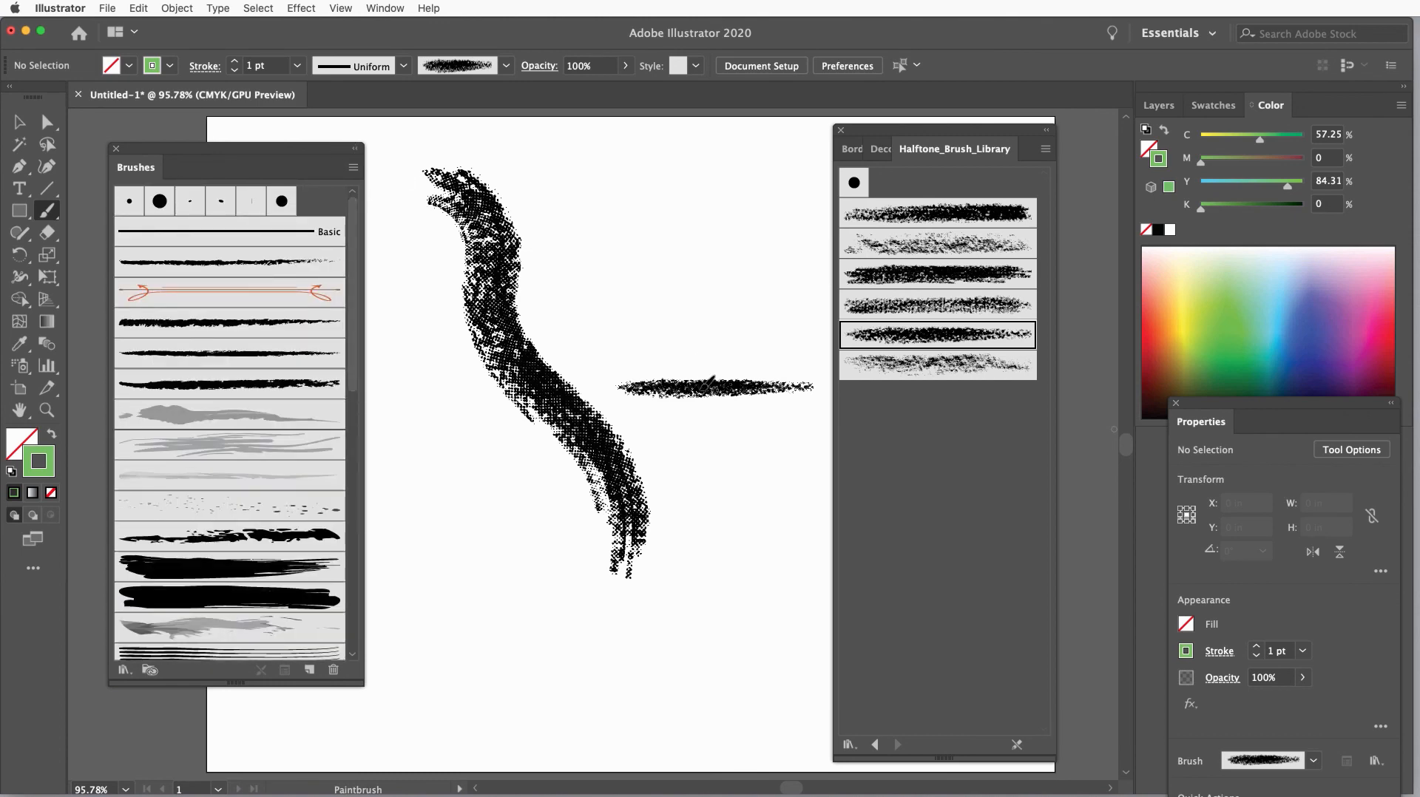
key(v)
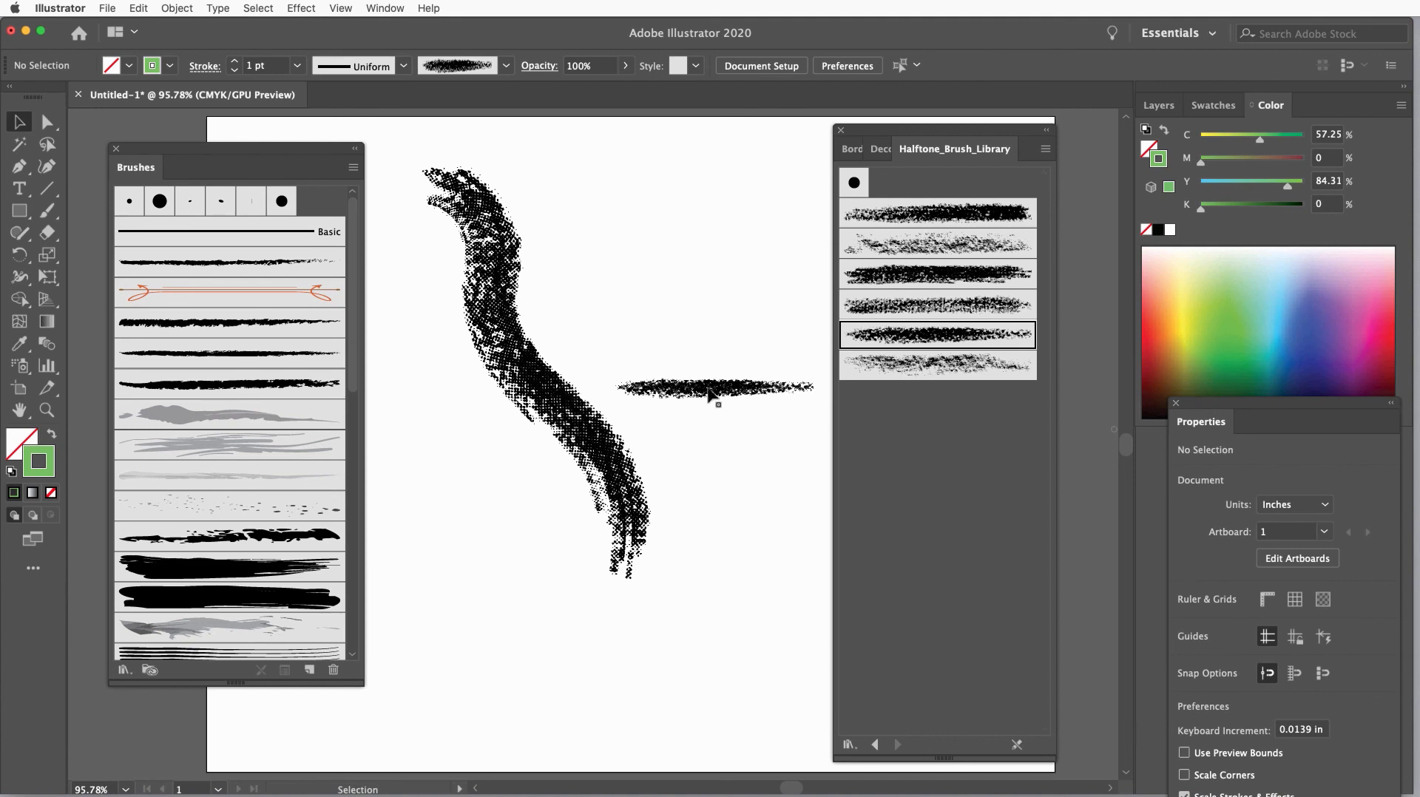
click(710, 396)
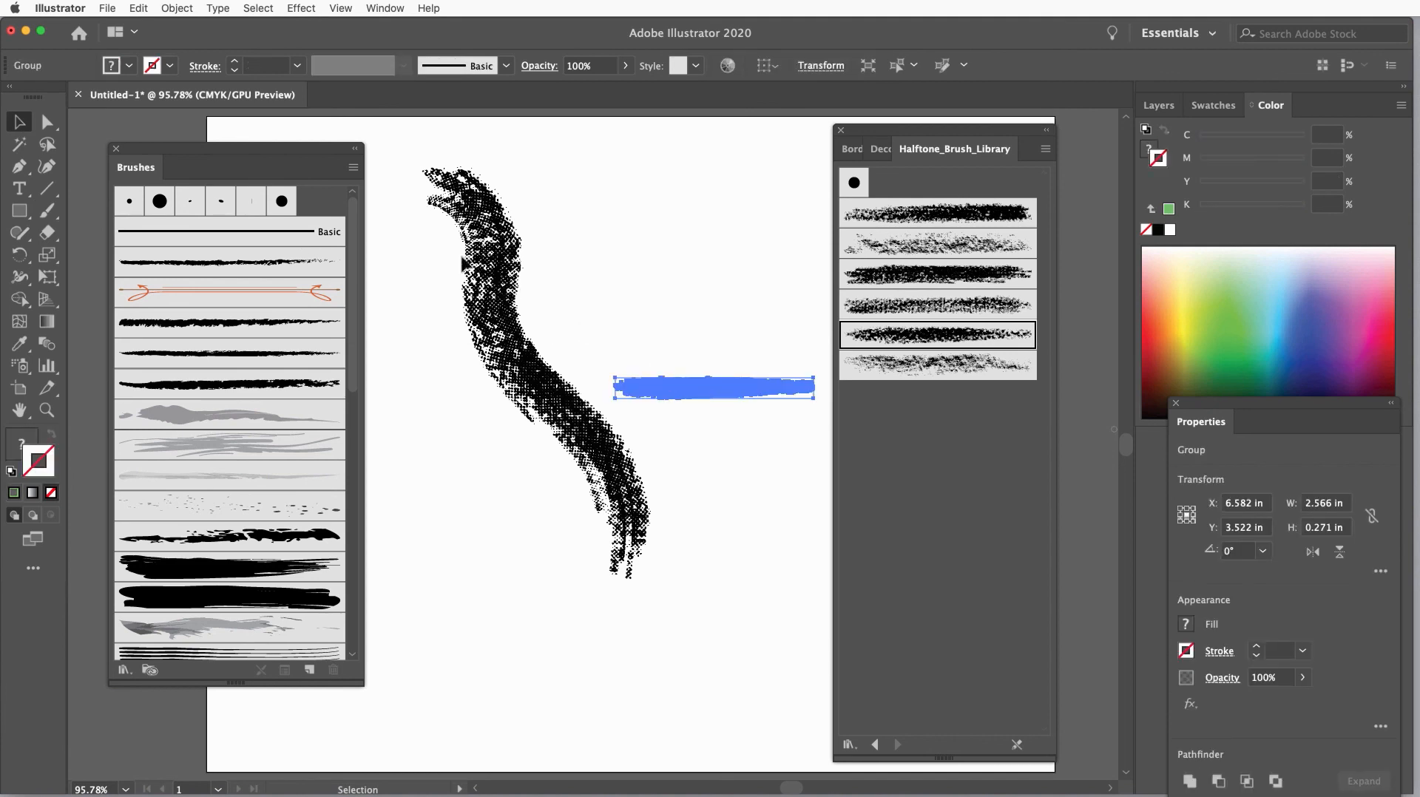
click(353, 168)
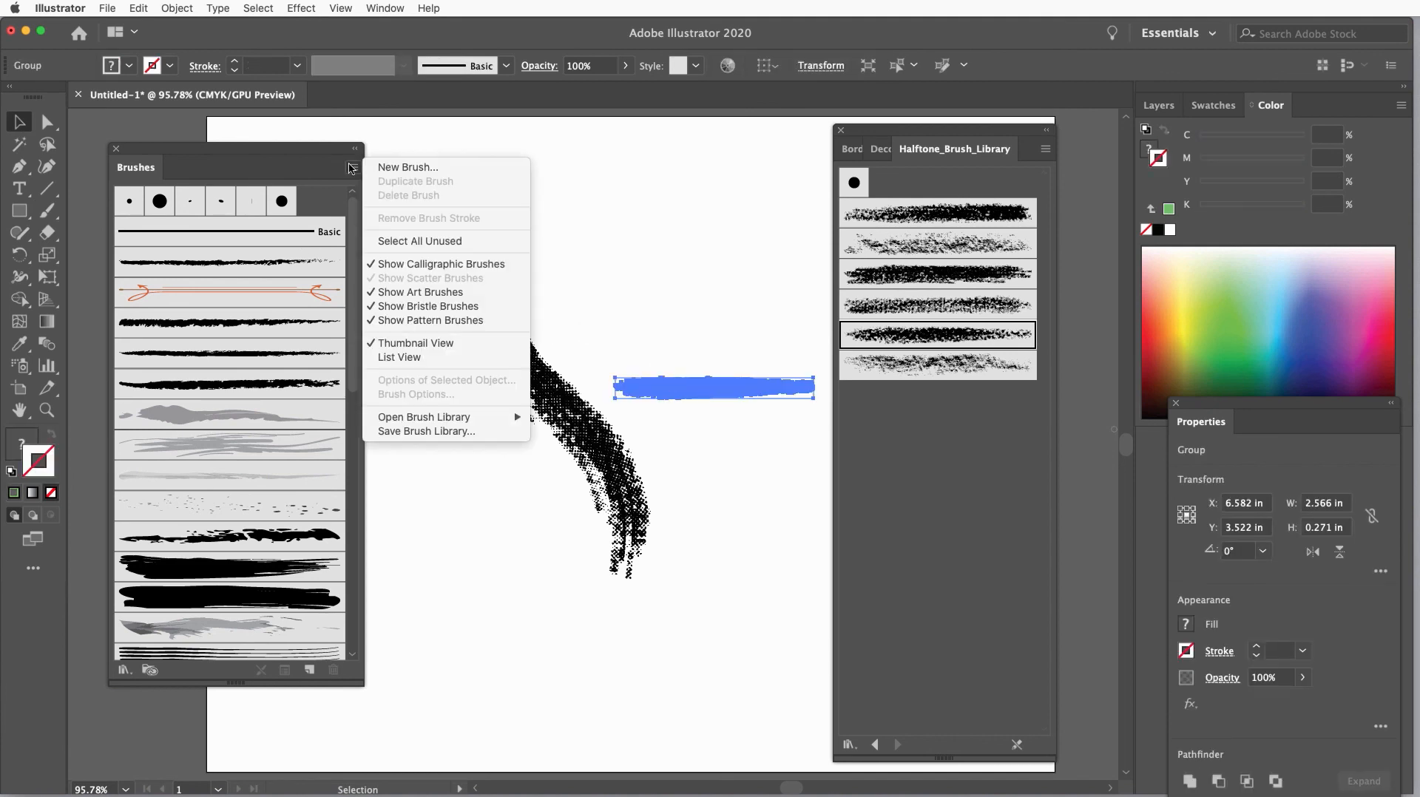
click(390, 168)
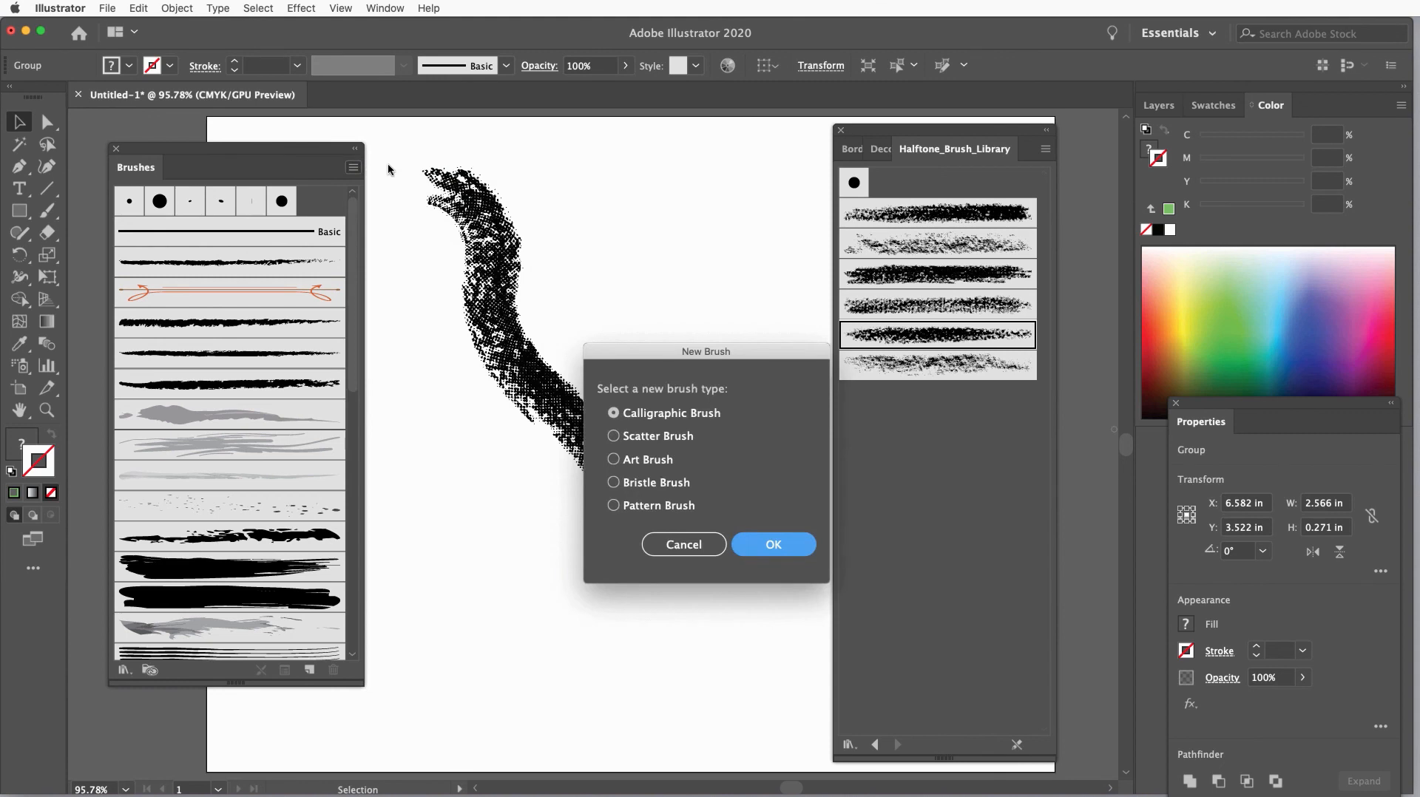
click(613, 508)
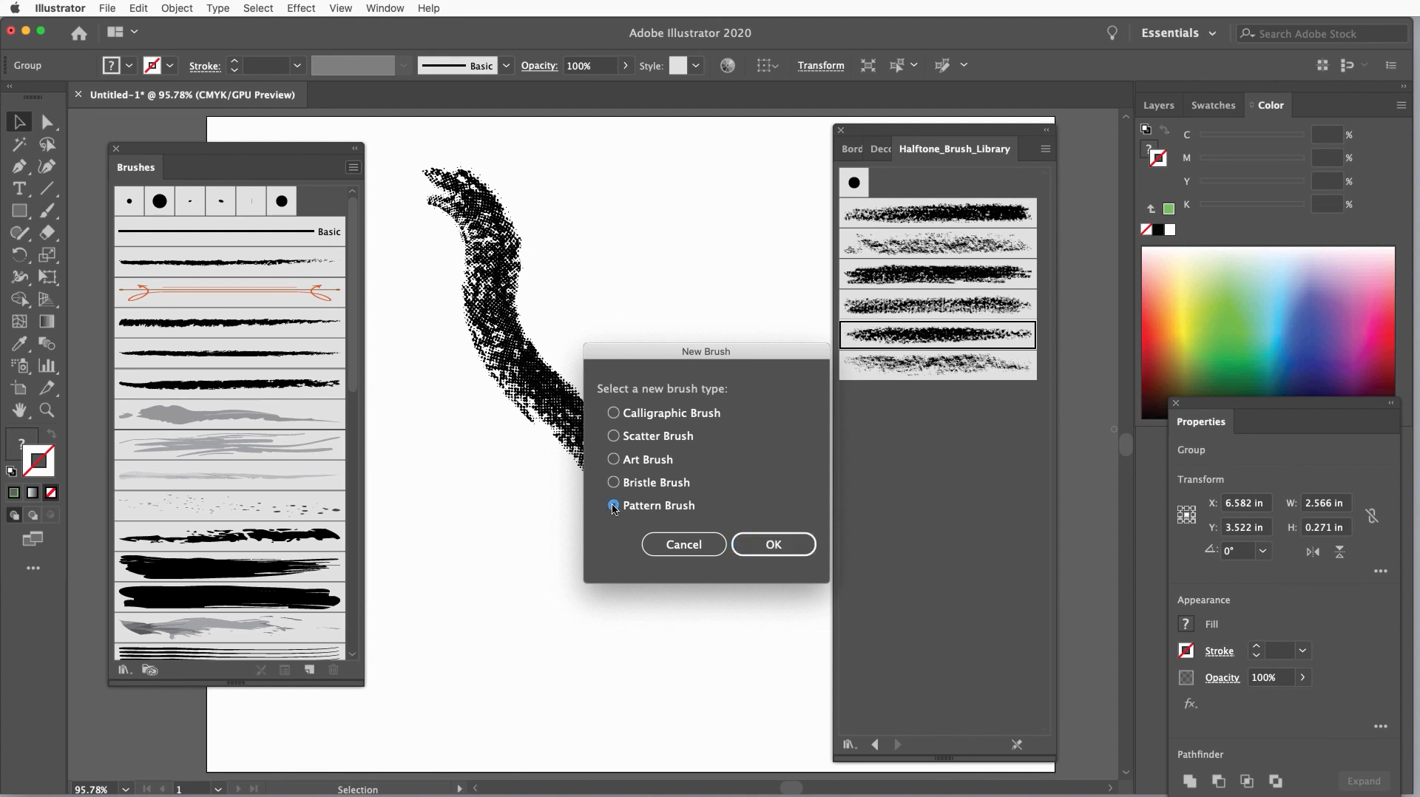
click(769, 546)
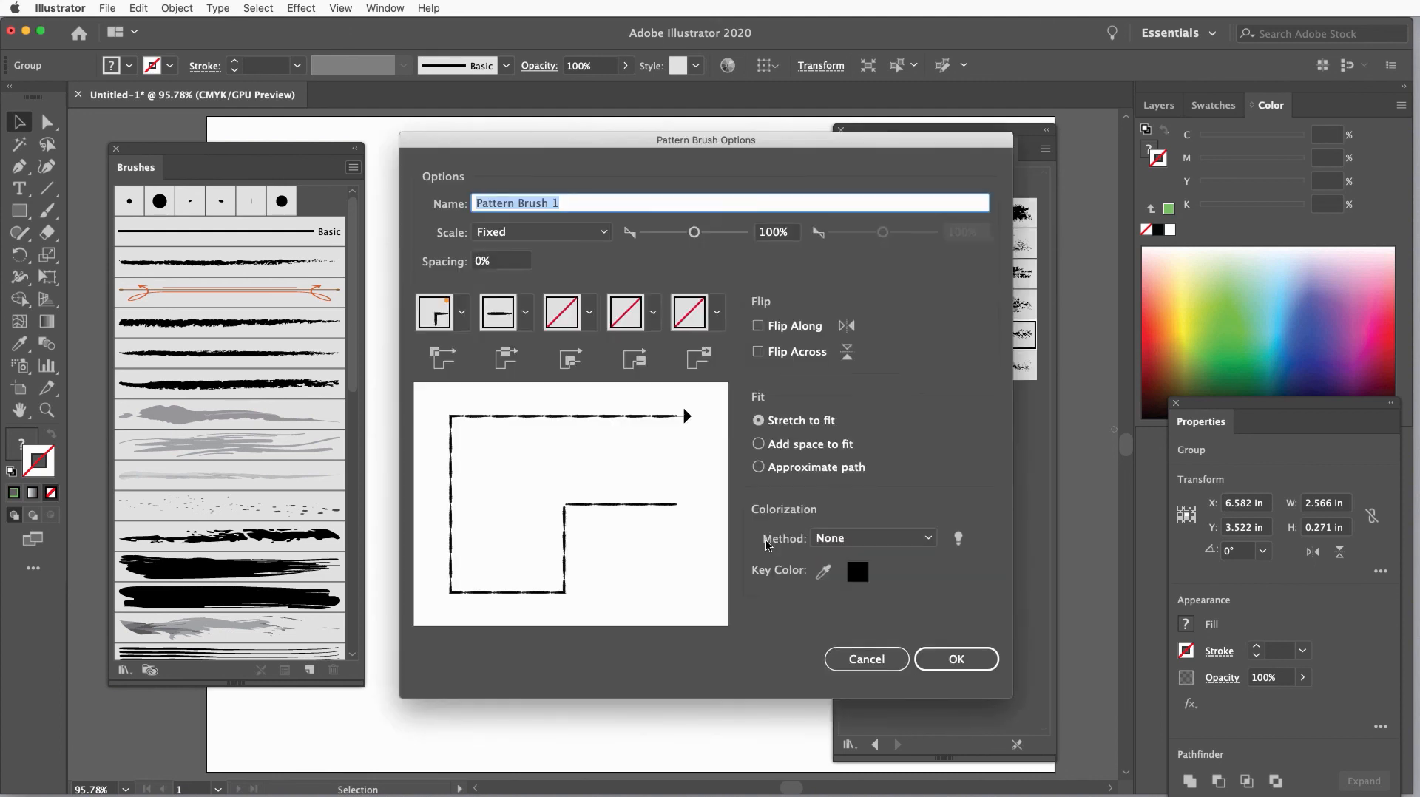
click(917, 543)
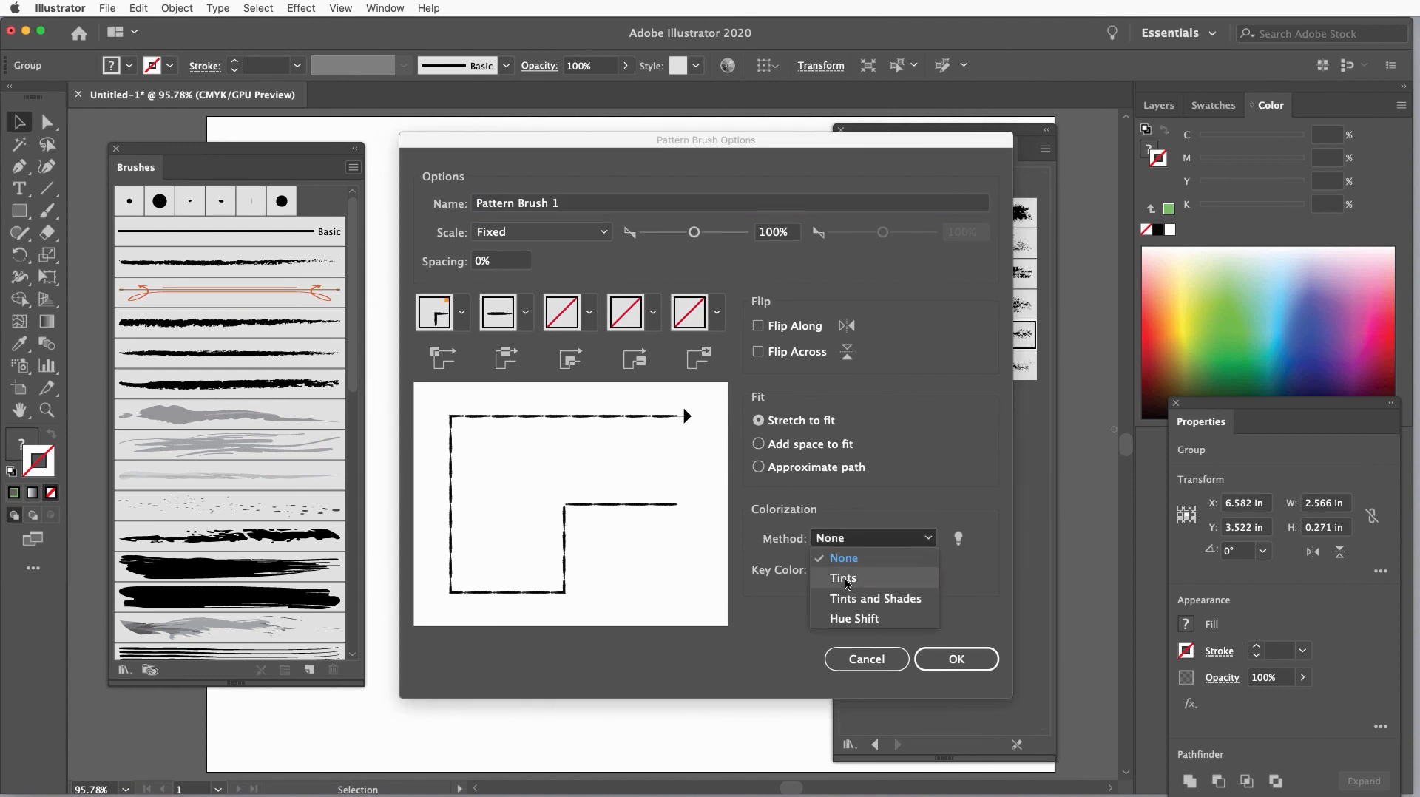
click(848, 582)
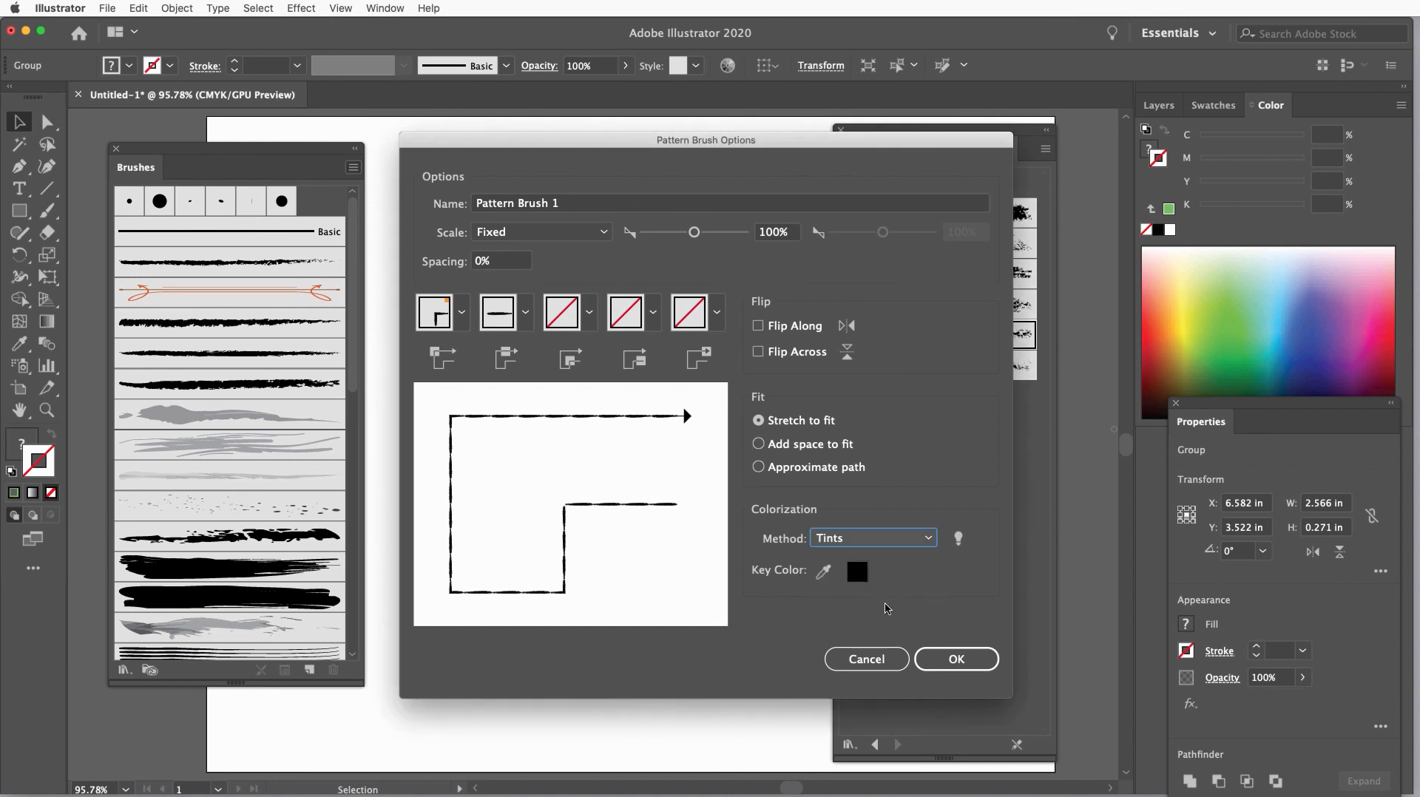
click(958, 657)
click(957, 659)
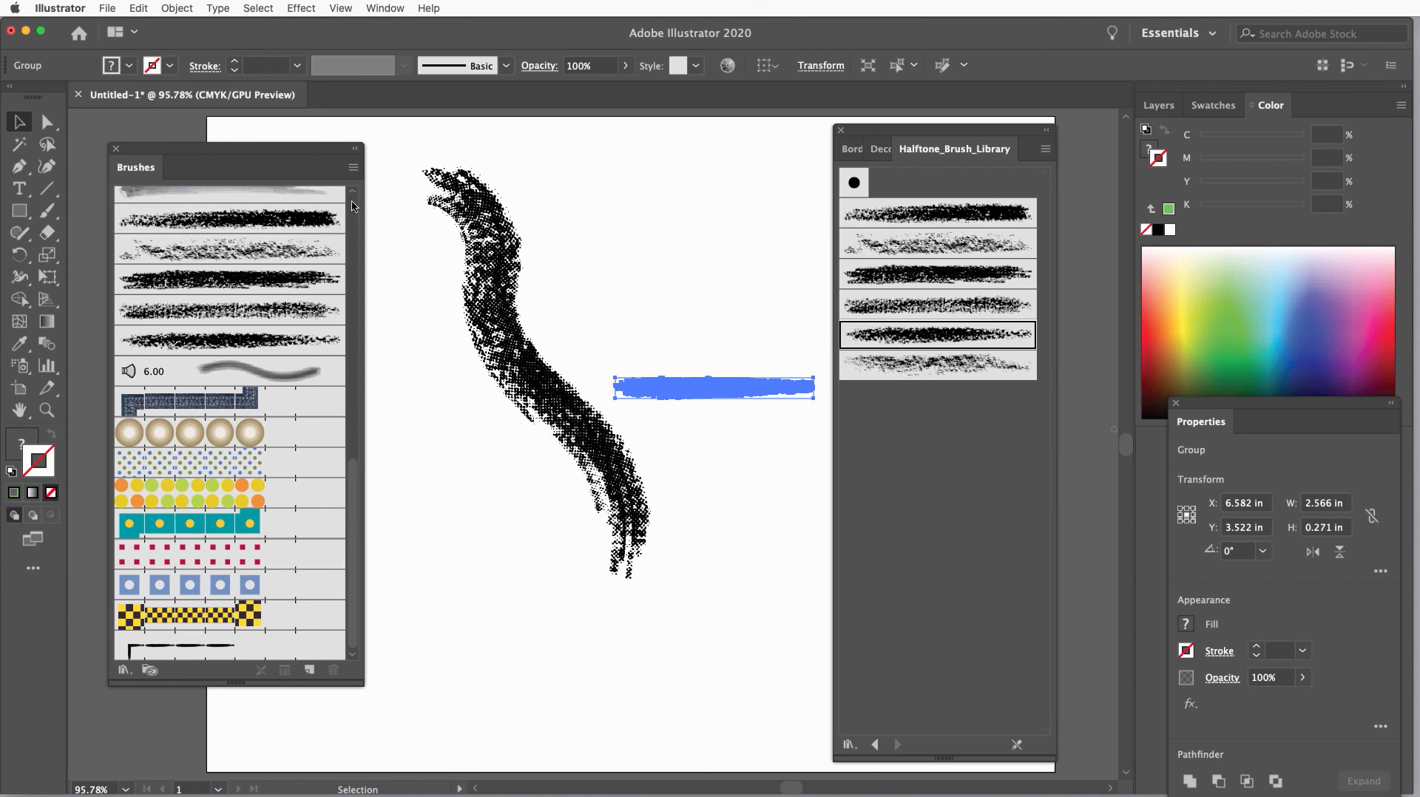
Draw a long winding path around the large halftone stroke with the Pen tool and apply the new pattern brush to it.
click(219, 644)
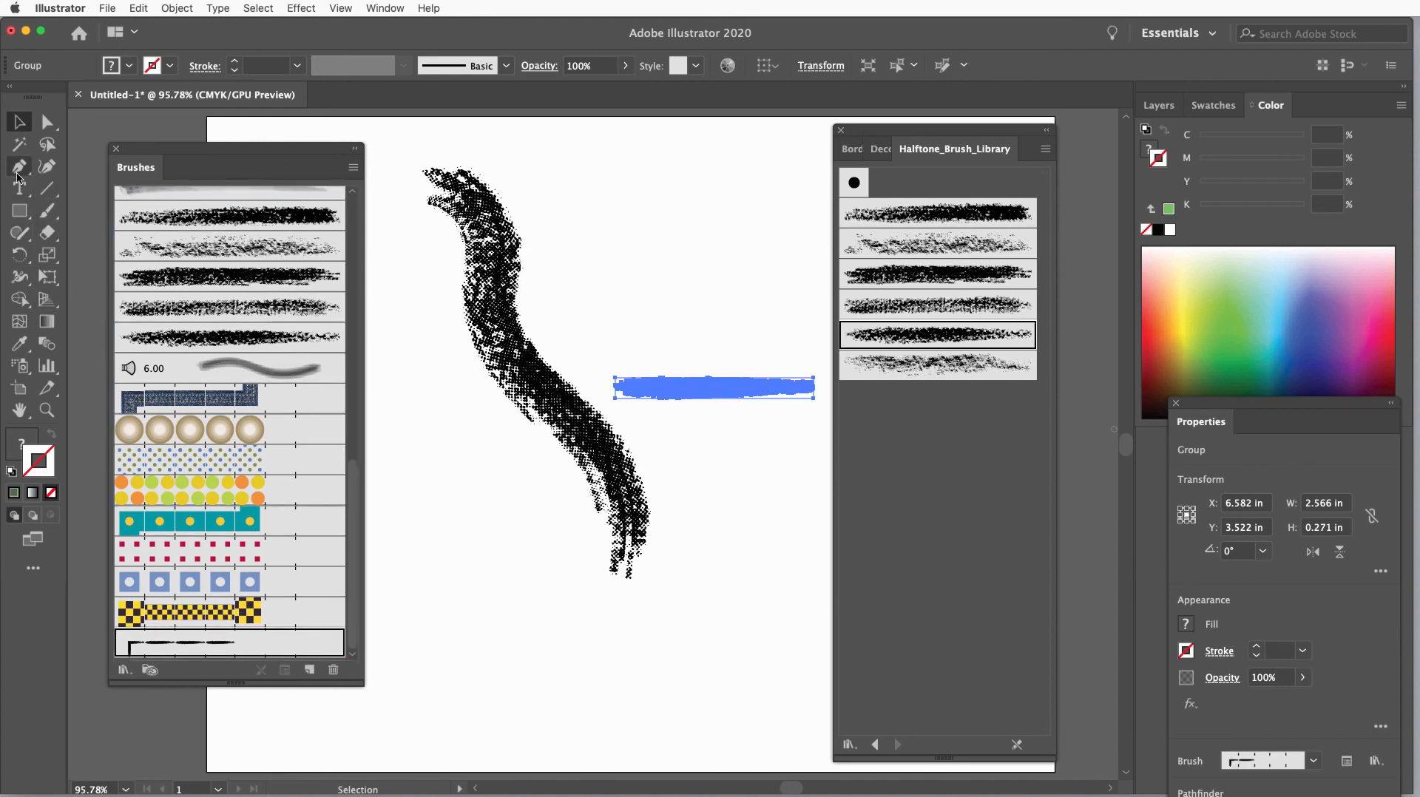
click(19, 169)
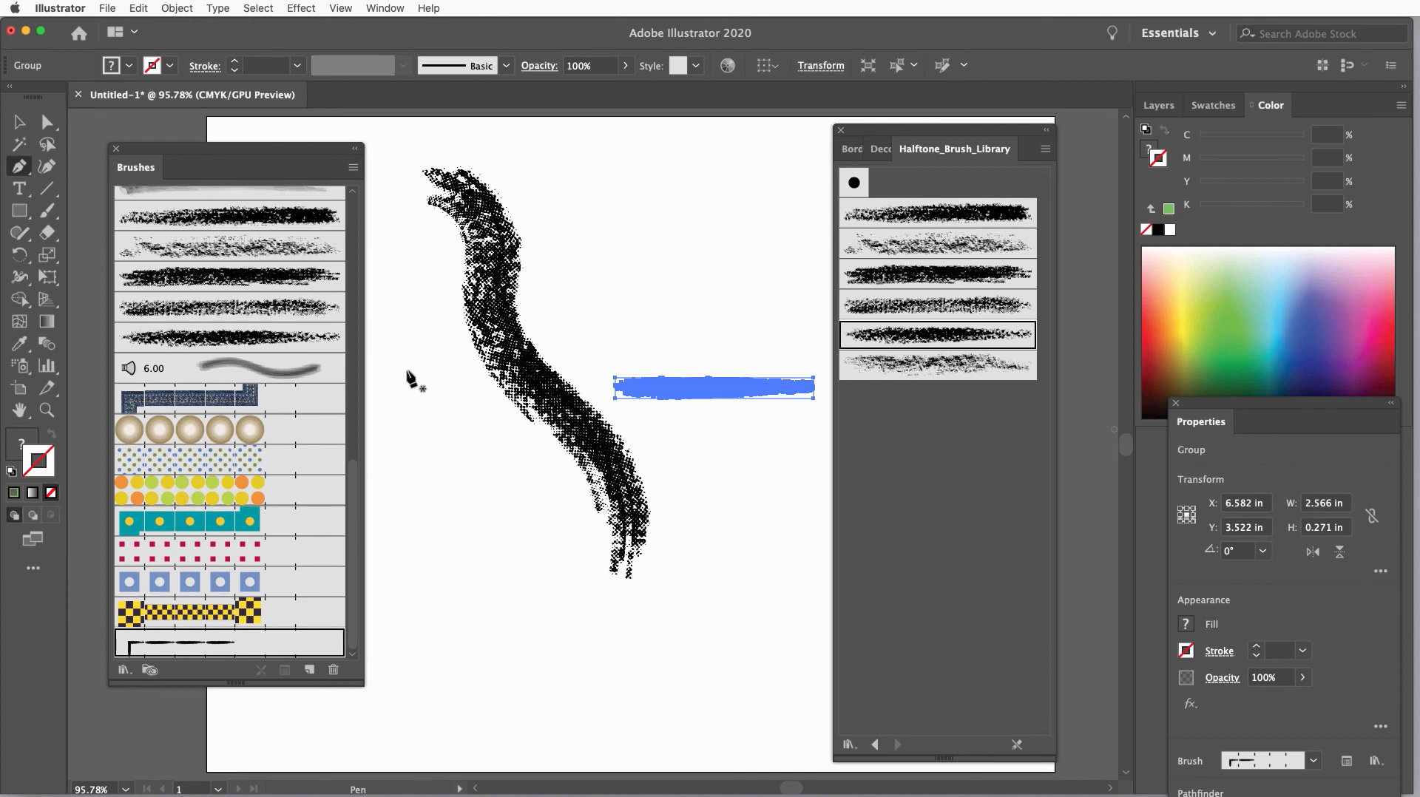
drag(401, 370, 434, 400)
drag(429, 470, 423, 524)
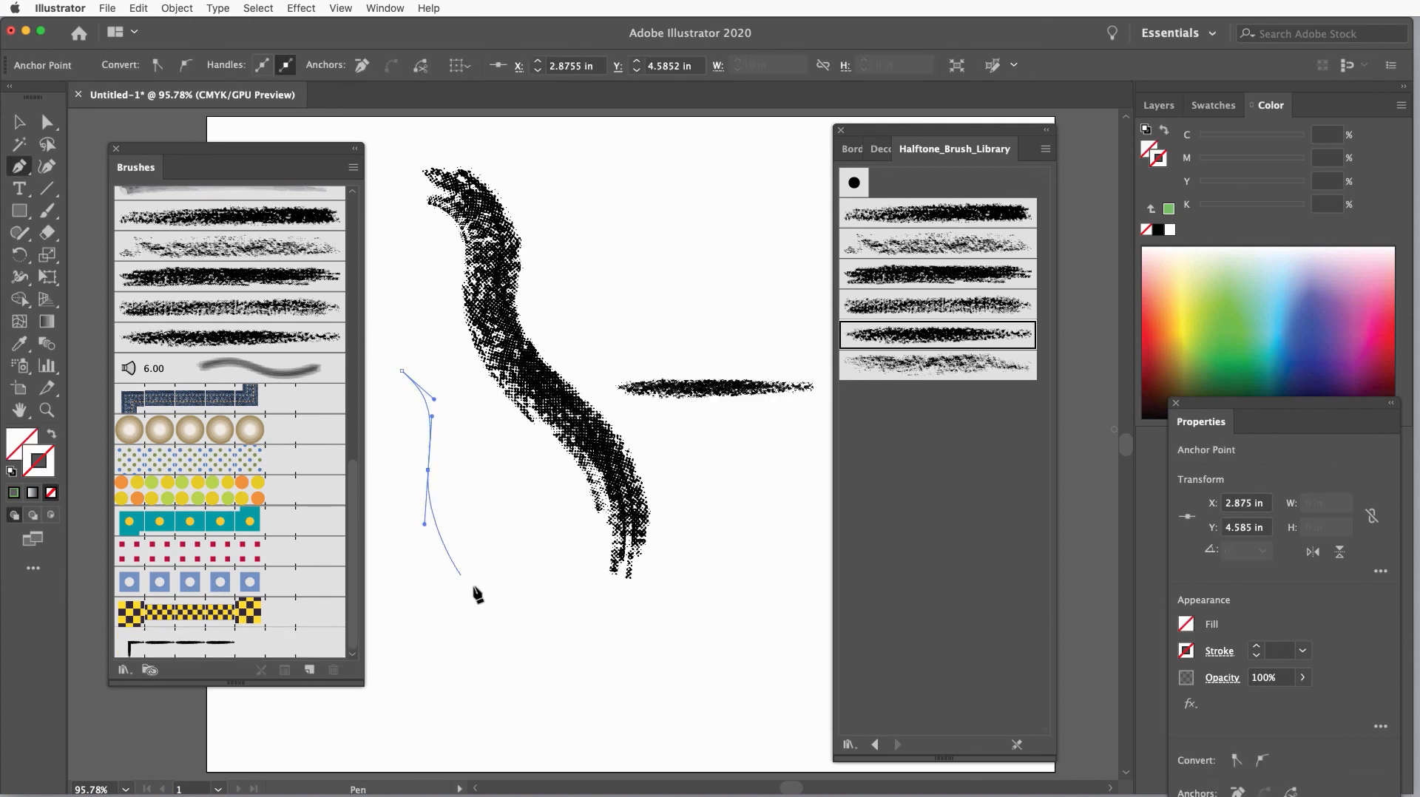
drag(484, 594, 528, 608)
drag(629, 646, 668, 697)
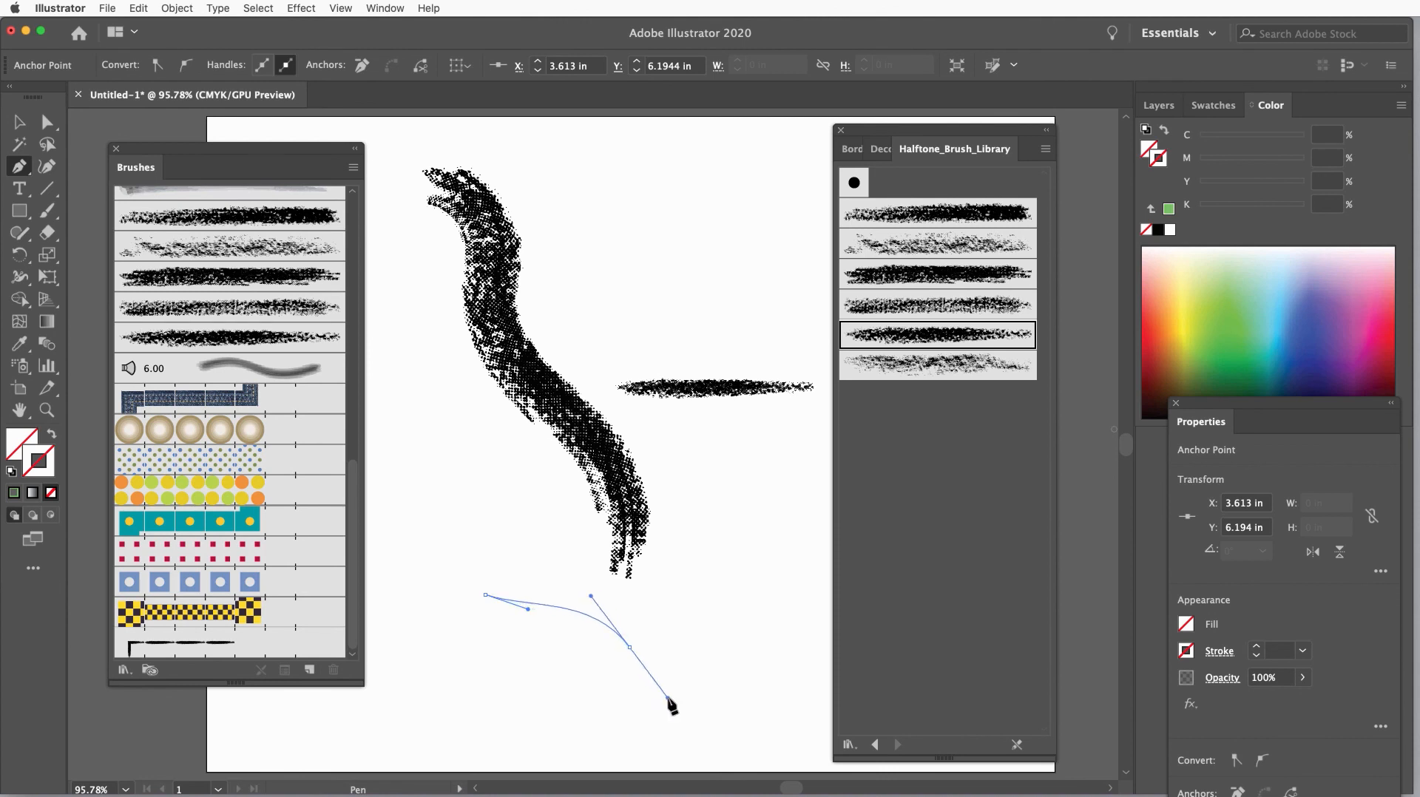
click(220, 647)
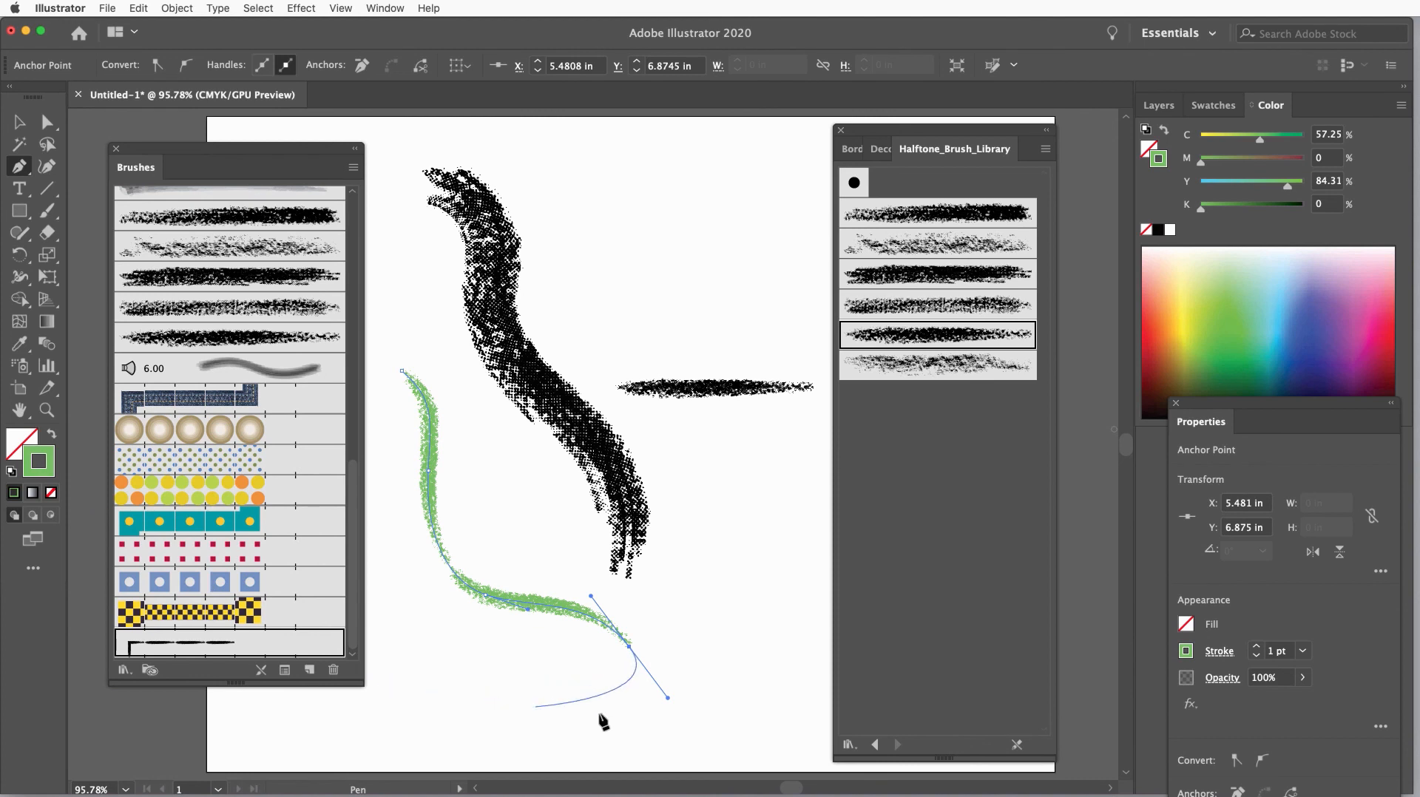
drag(763, 570, 733, 469)
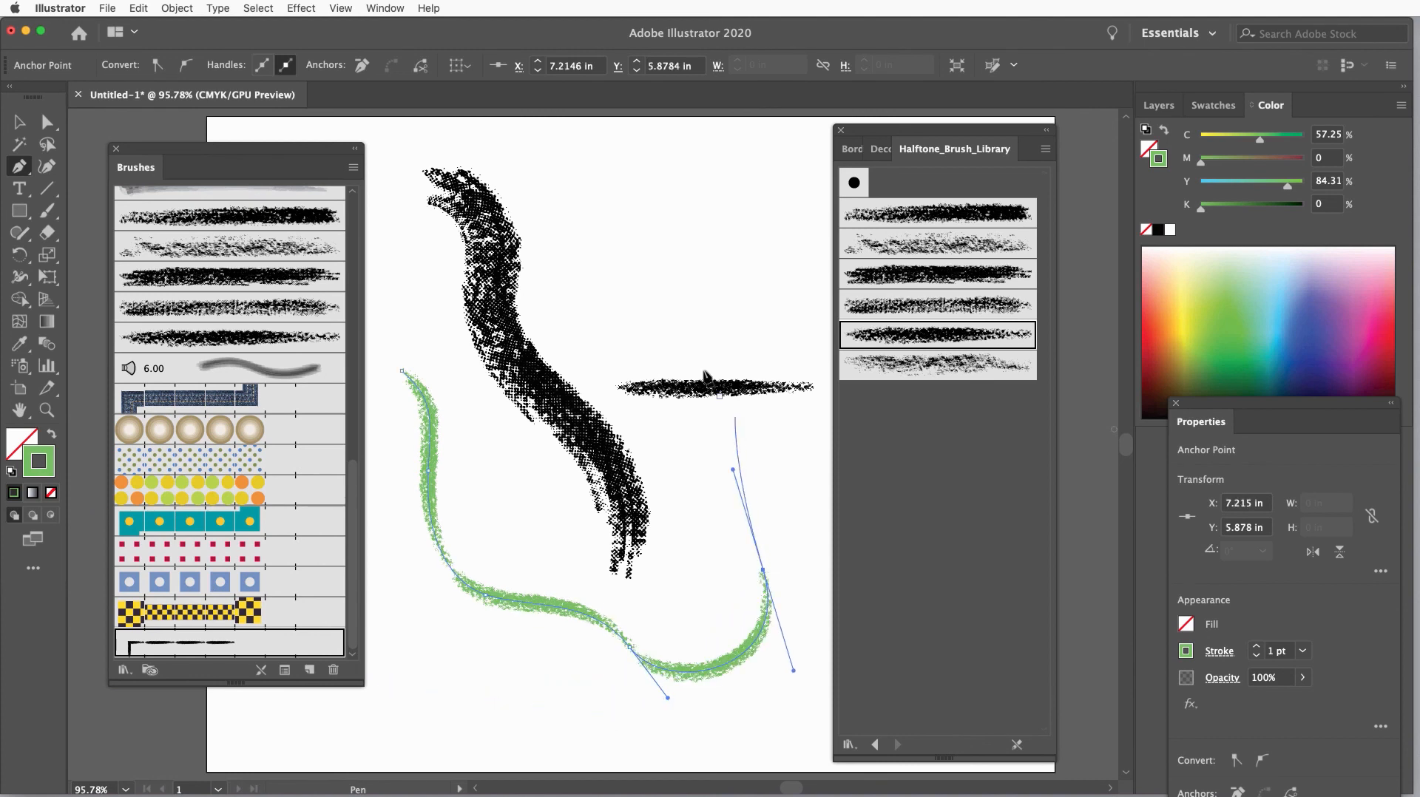
drag(727, 228, 798, 135)
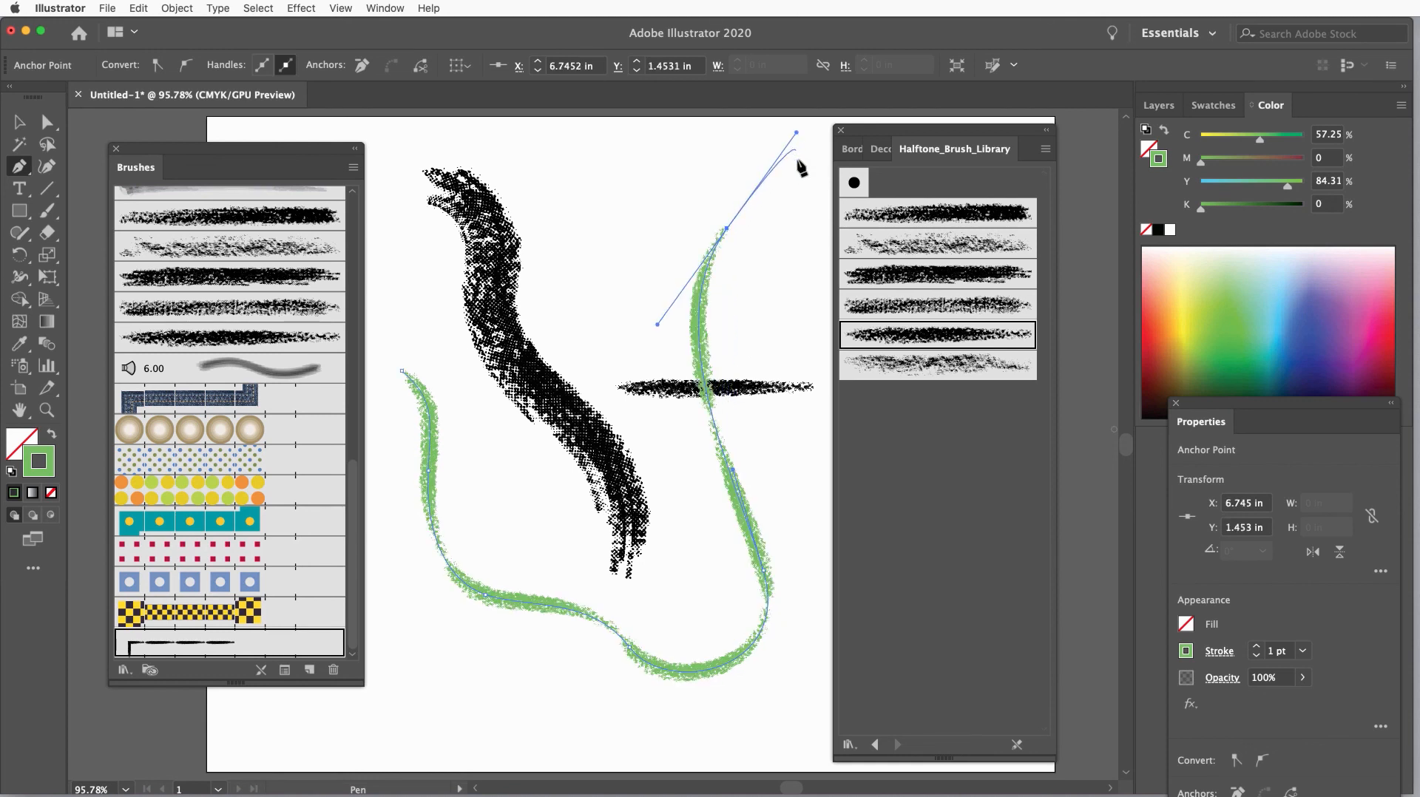
Recolor the path's stroke light blue, change it to dark blue with C 90.2 and M 83.92, and delete the path.
click(1276, 298)
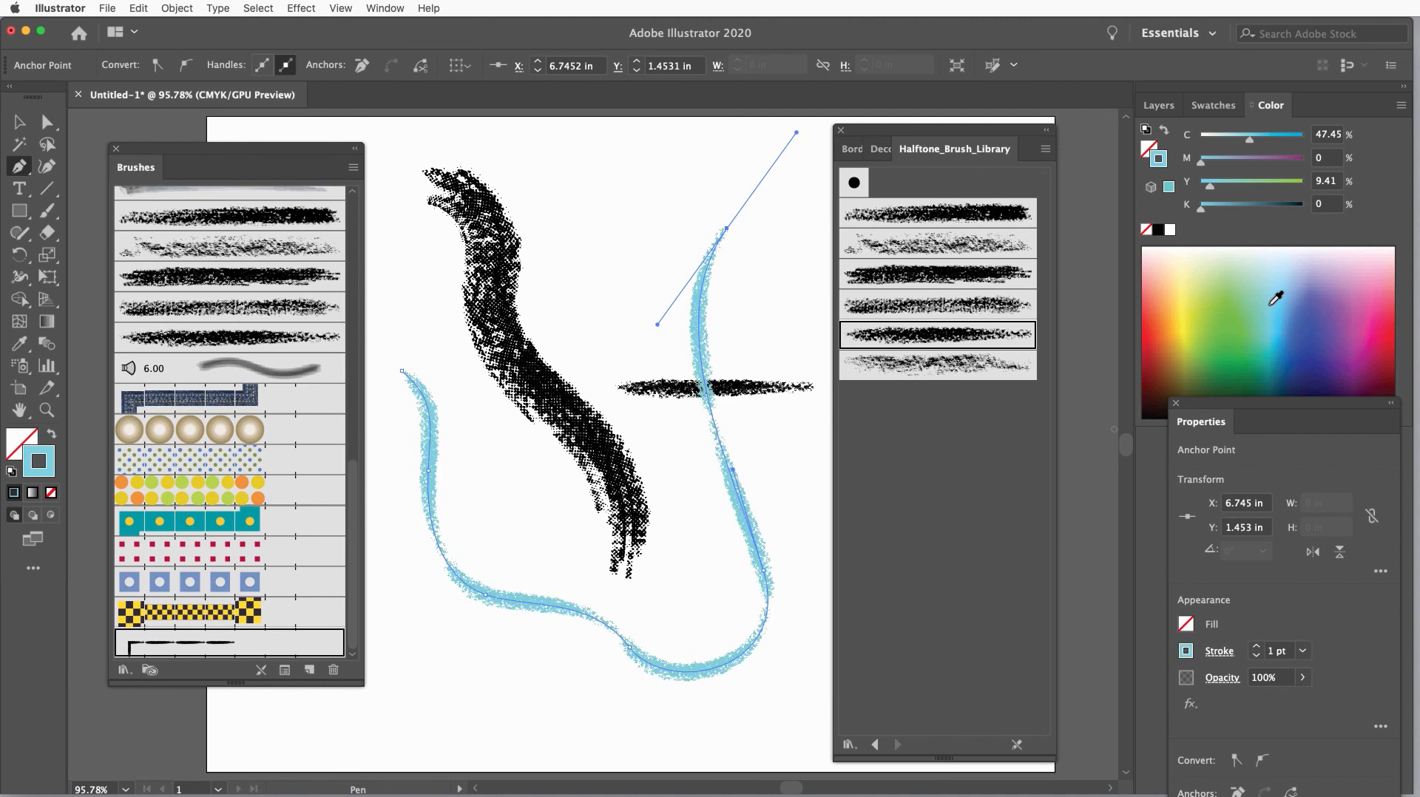
click(1319, 341)
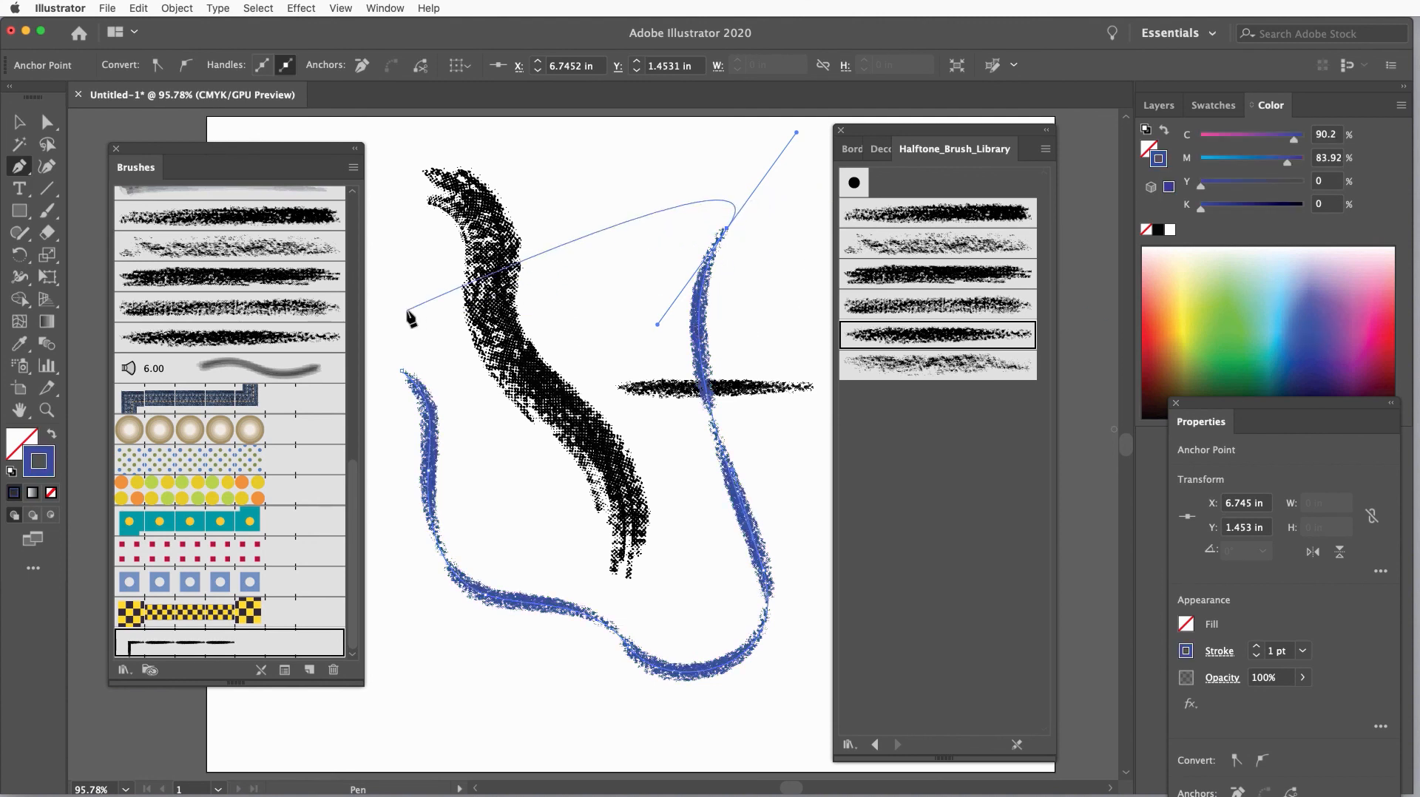
key(BackSpace)
key(BackSpace)
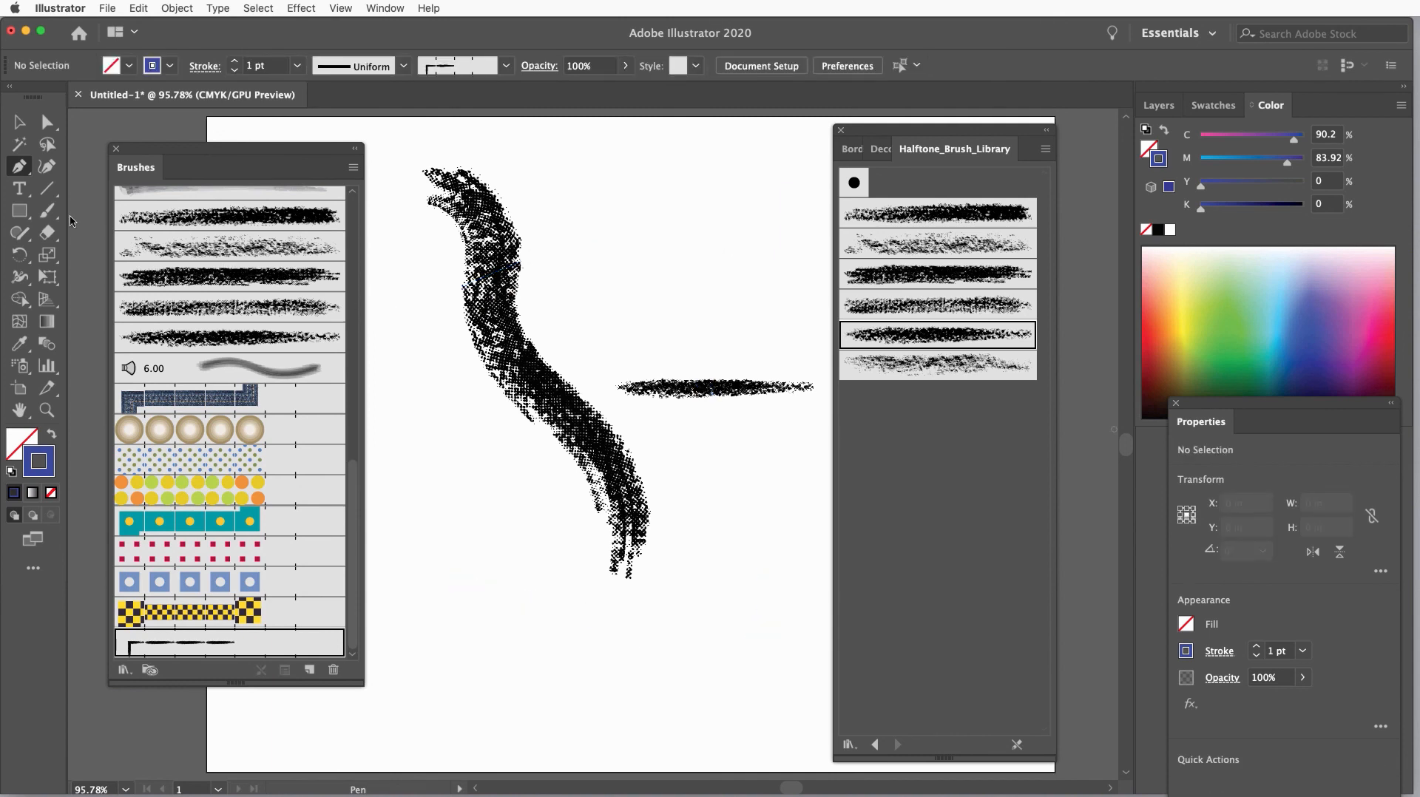
Create an art brush named "Halftone art brush" from the straight halftone artwork, using the Tints colorization method.
click(19, 122)
click(703, 388)
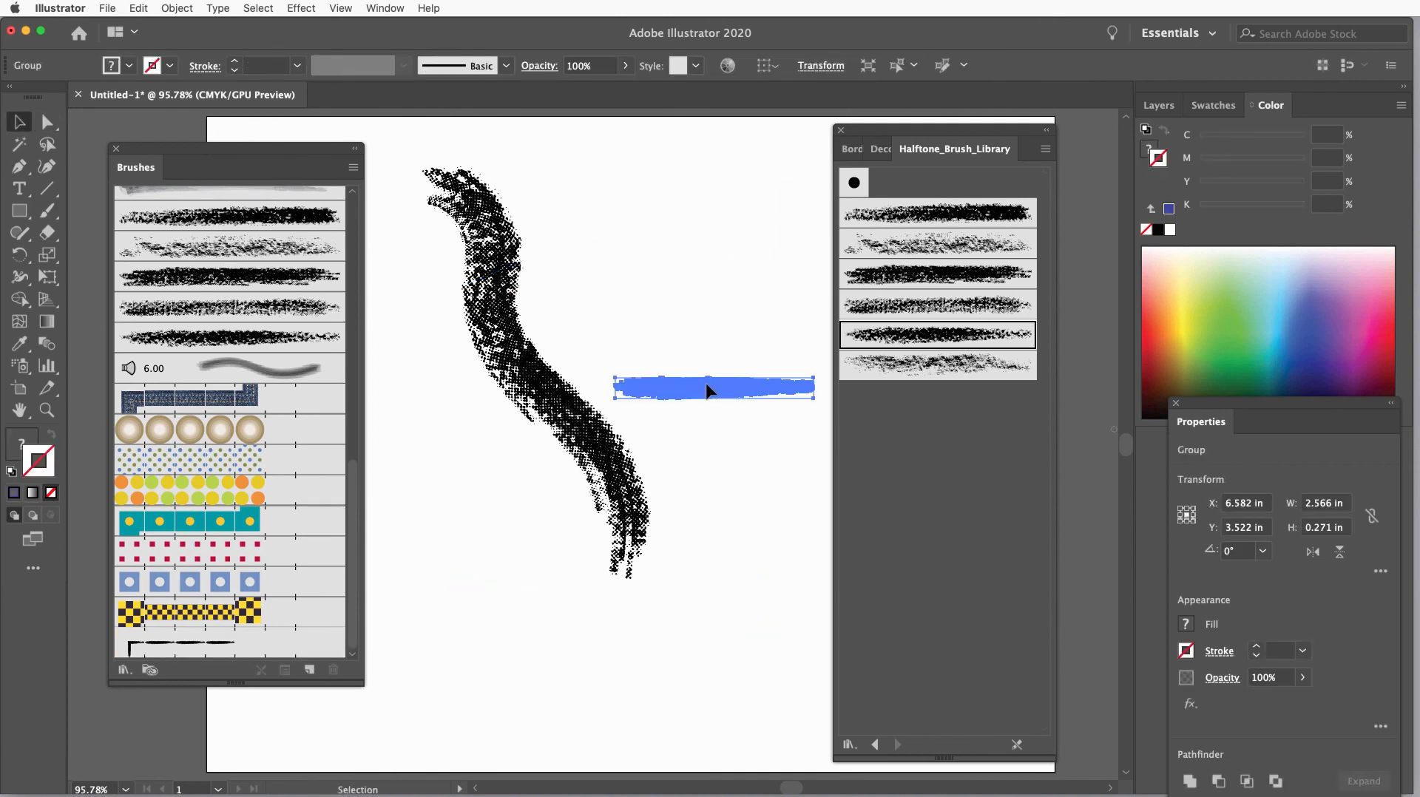
mouse_move(703, 388)
mouse_down()
mouse_move(367, 377)
mouse_move(250, 355)
mouse_up()
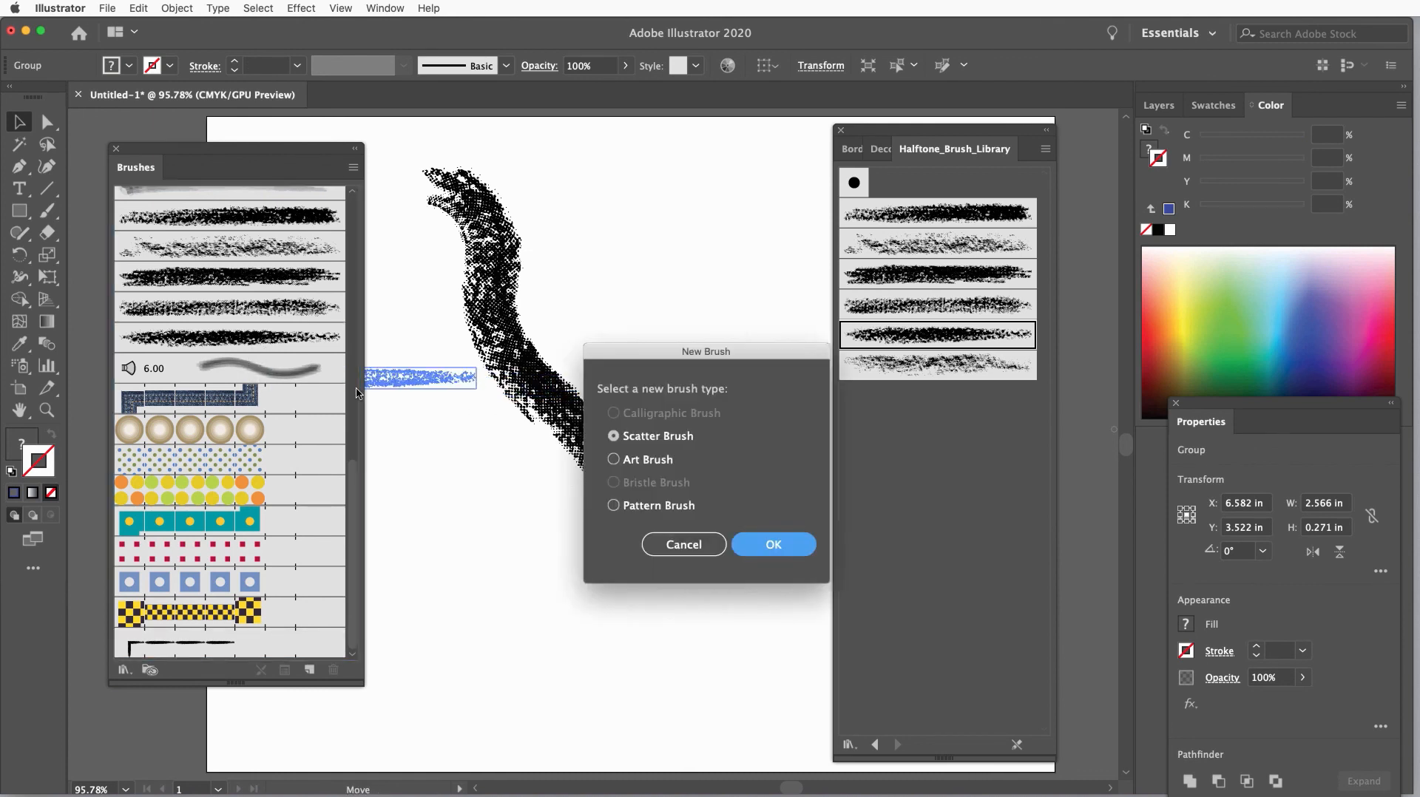
click(613, 460)
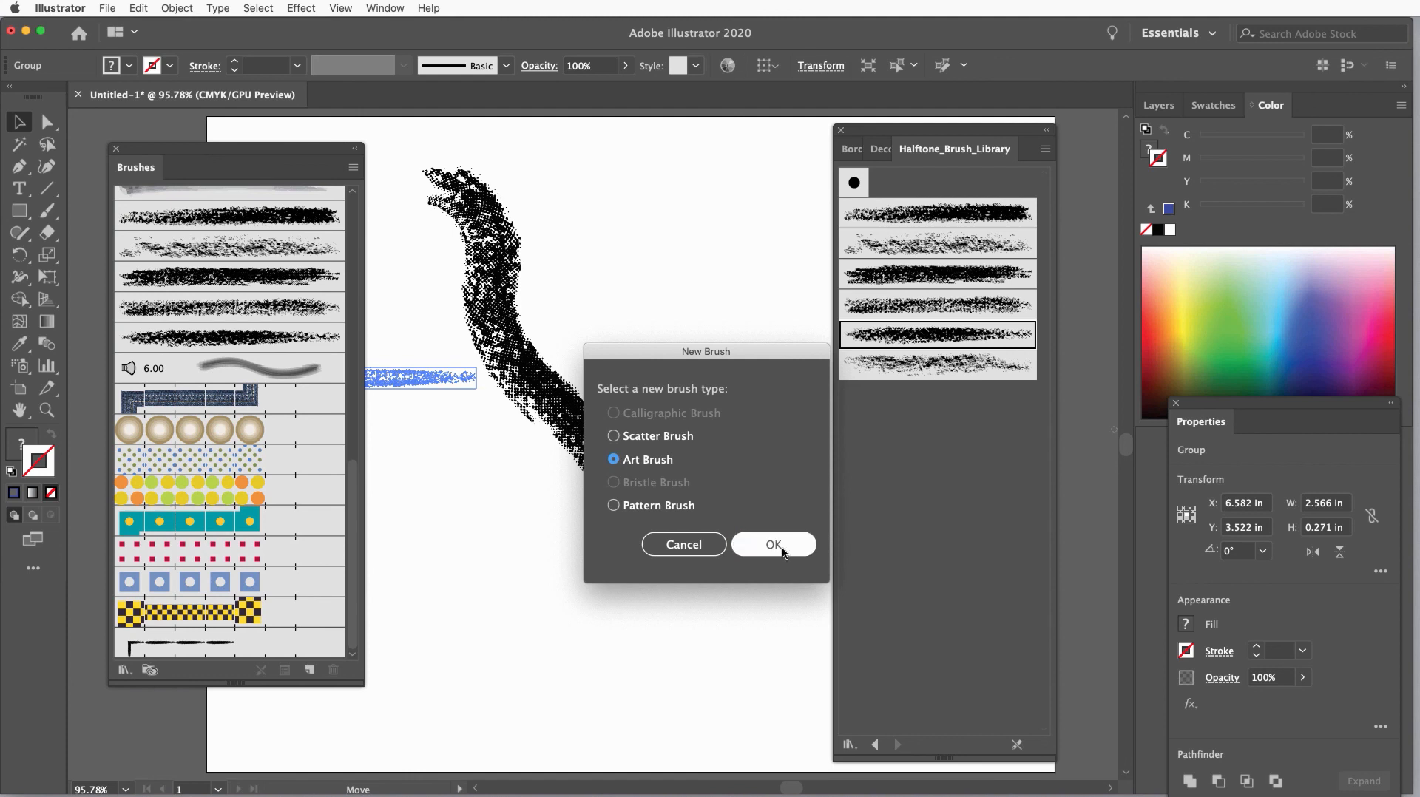
click(774, 545)
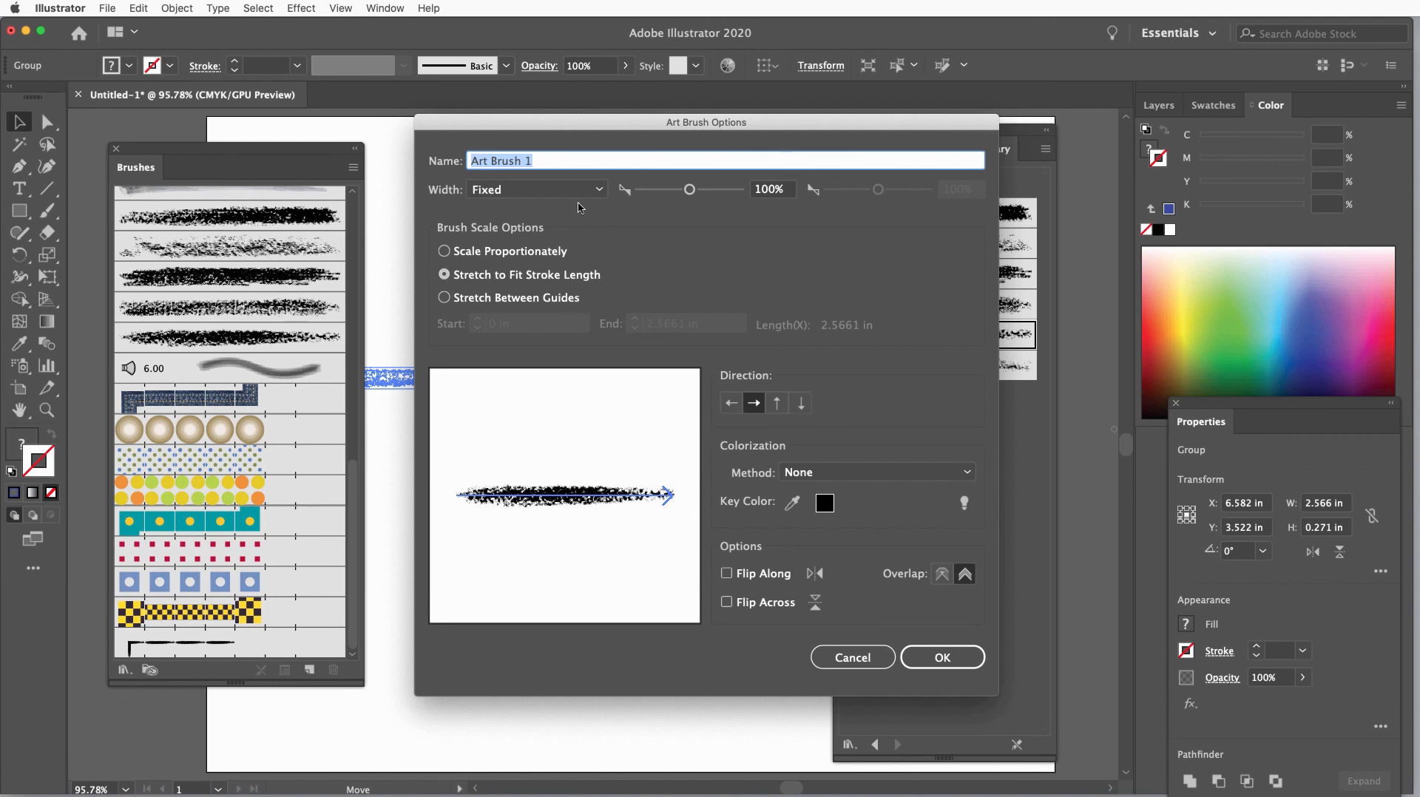
text(Halftone a)
click(902, 473)
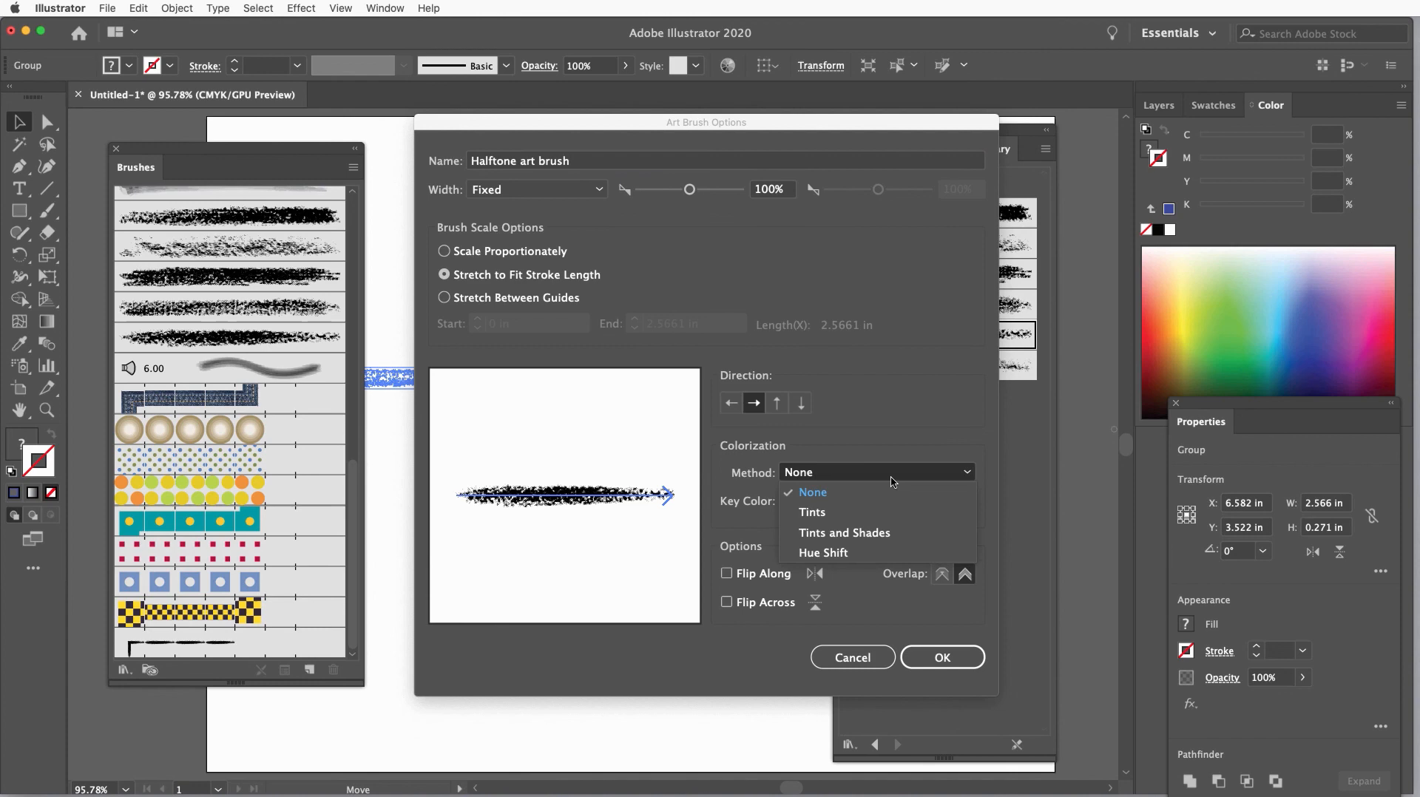
click(858, 512)
click(929, 651)
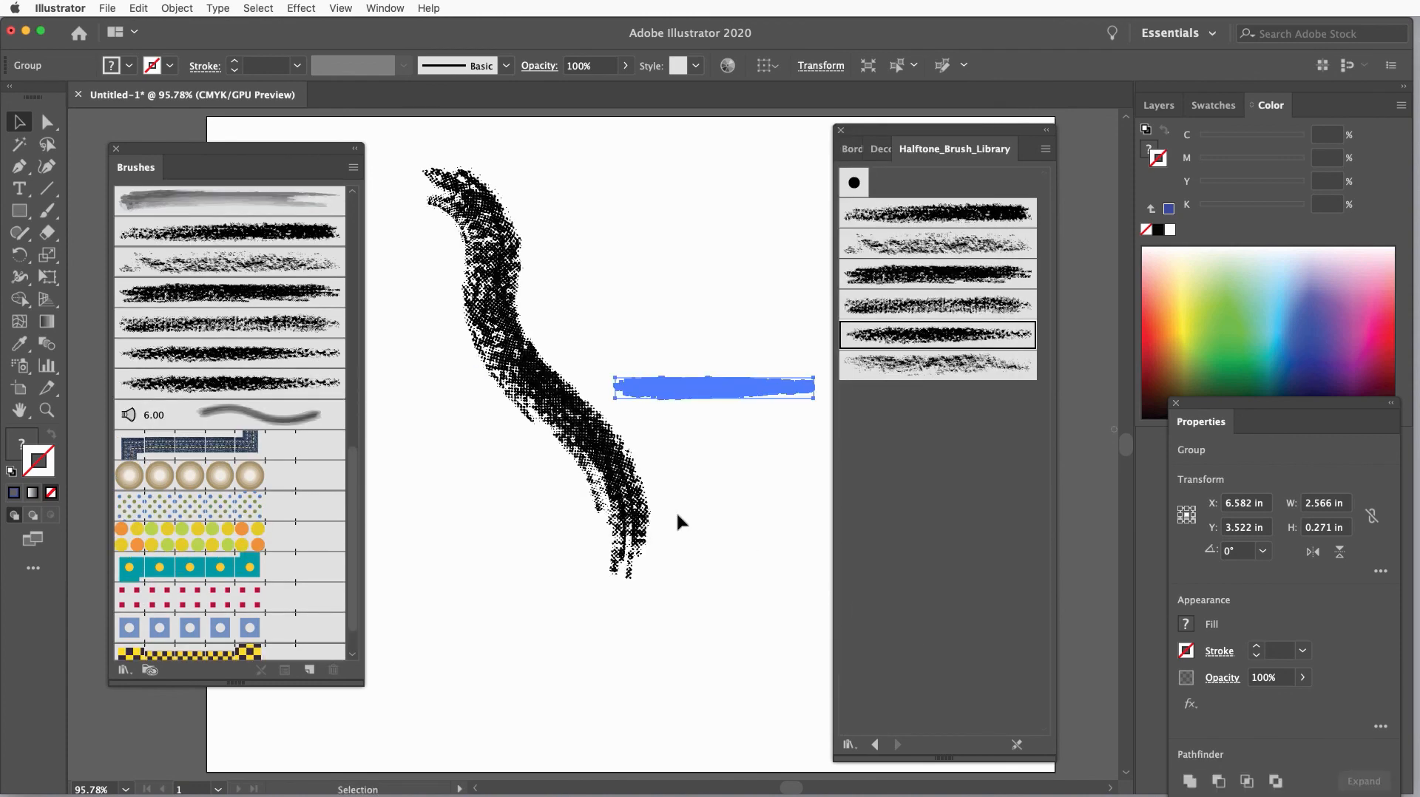
Delete the large winding halftone stroke and move the straight artwork down to about X 6.4 in, Y 7.78 in.
click(46, 210)
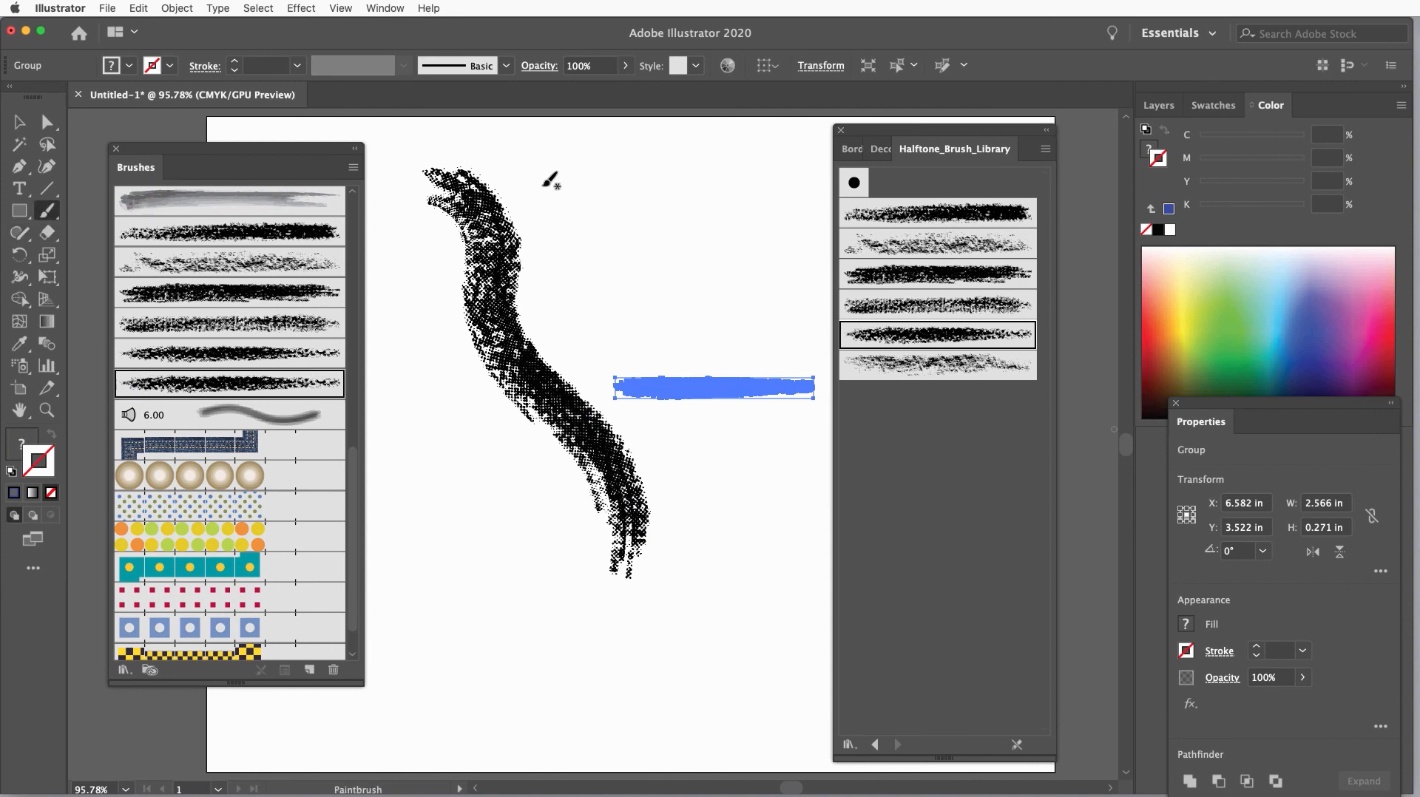
click(19, 121)
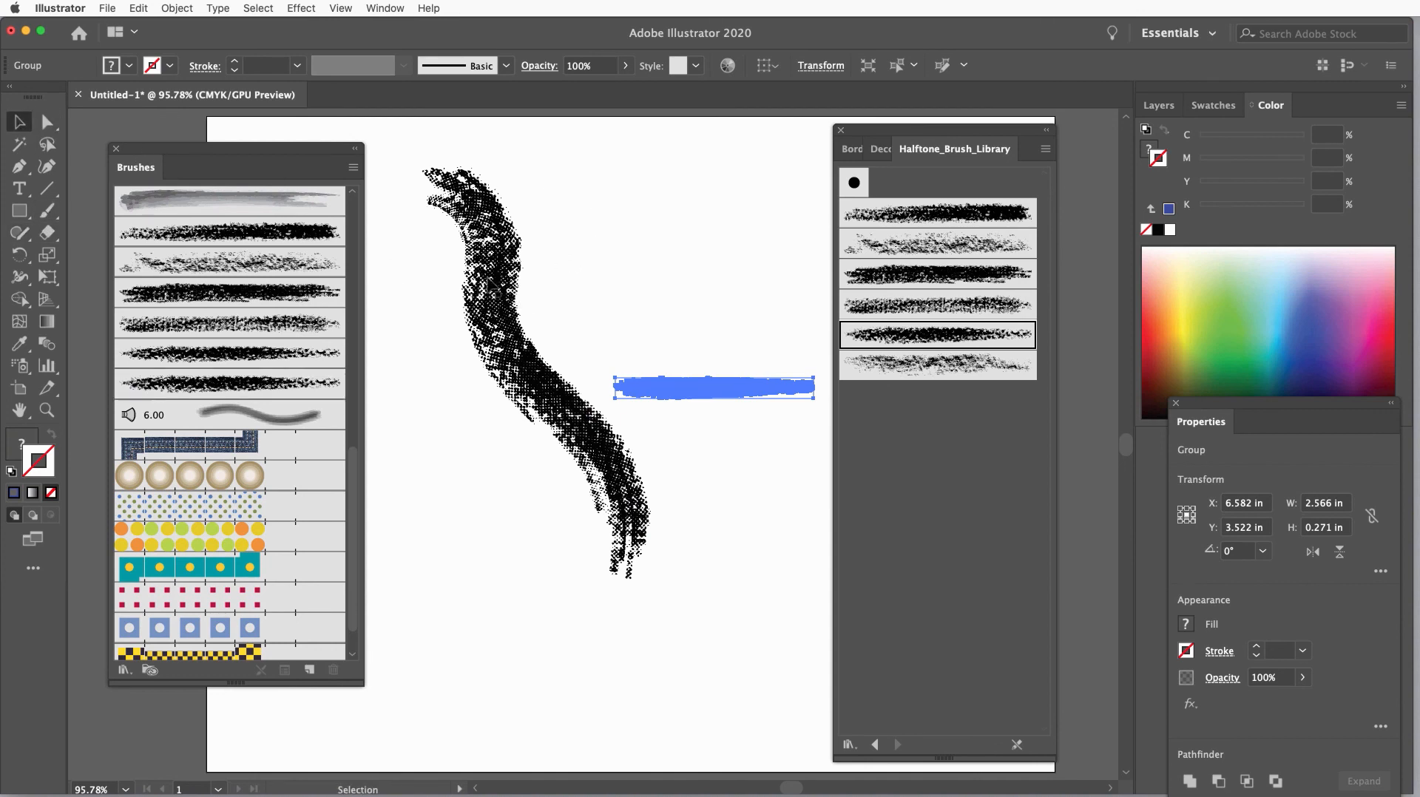
click(490, 285)
key(Delete)
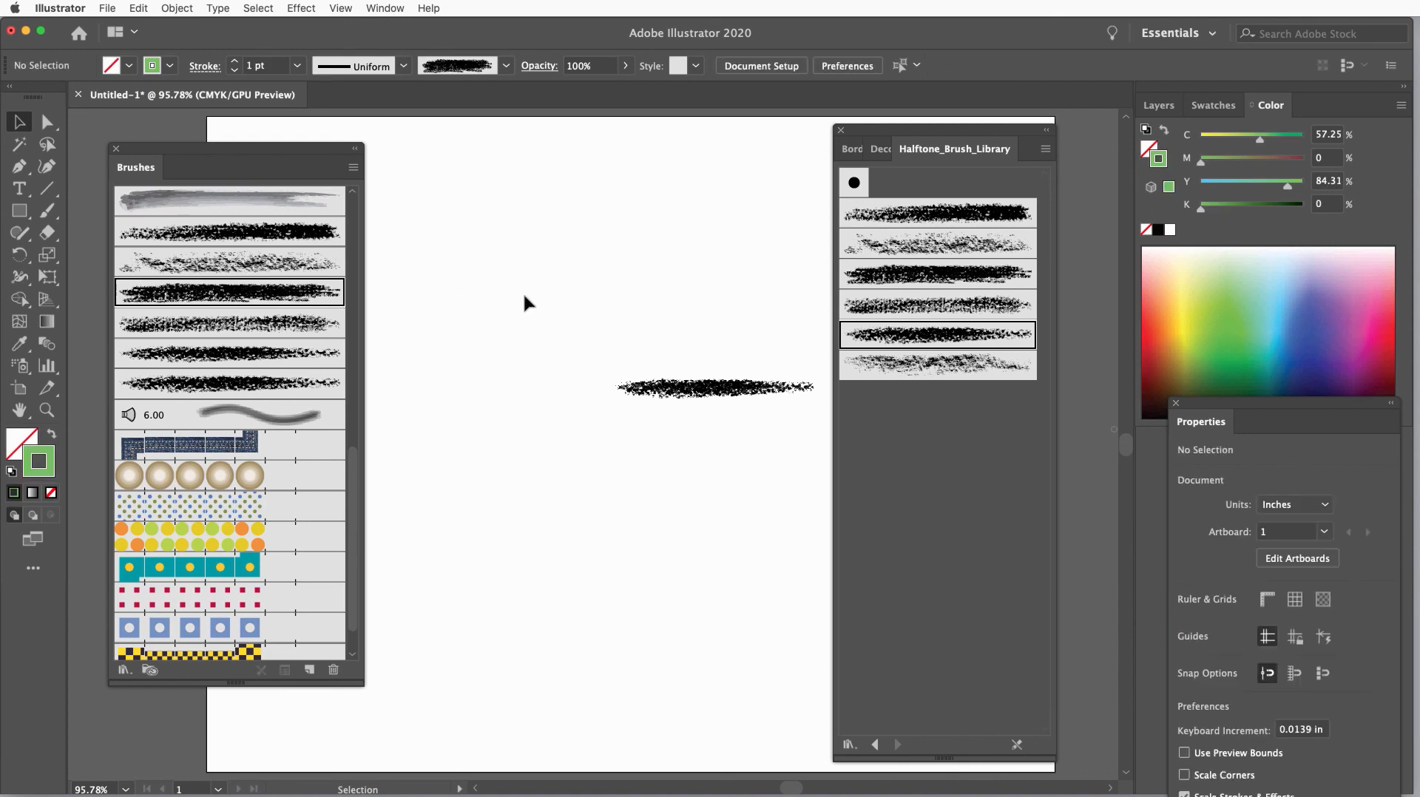
click(699, 390)
drag(699, 392, 685, 719)
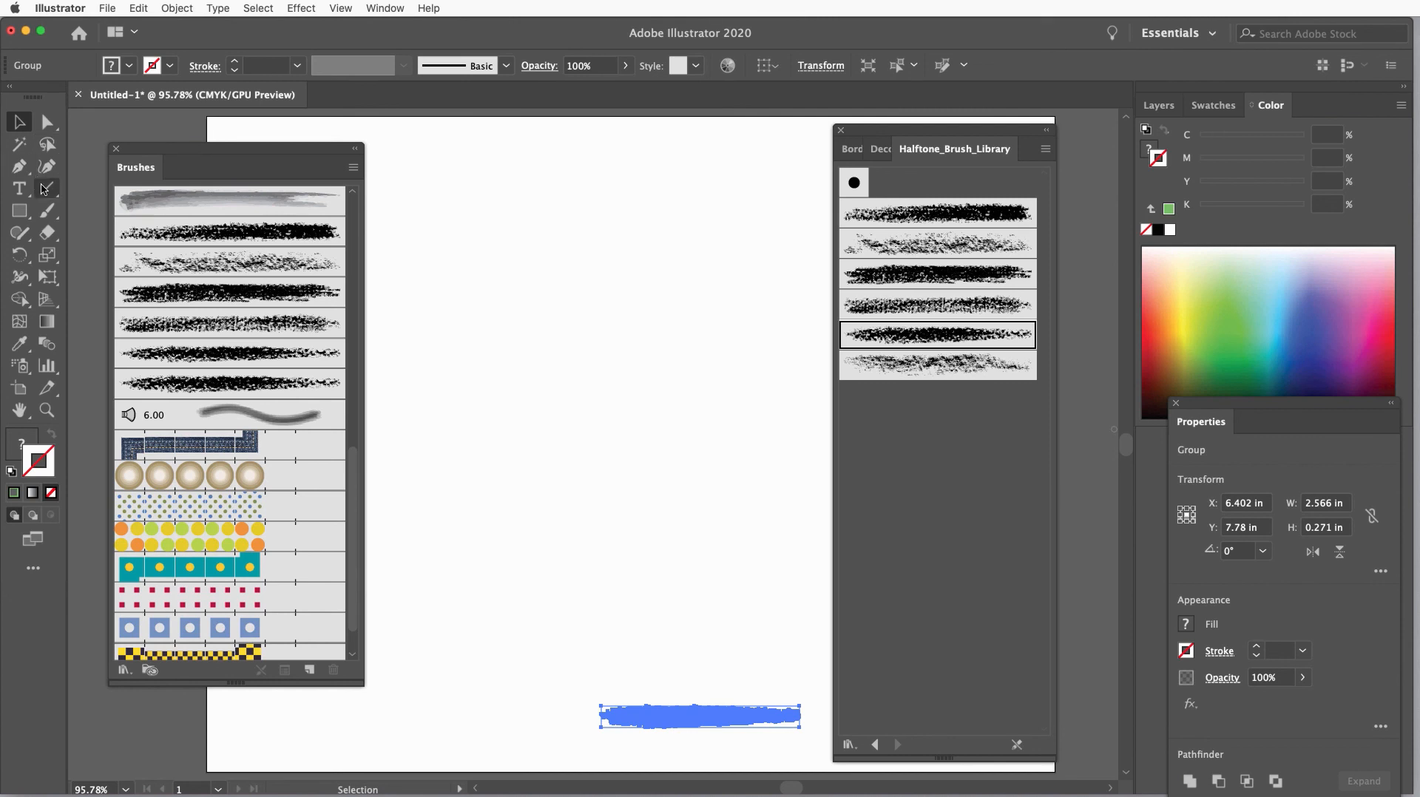
Paint a winding stroke about 3.4 × 5.1 in with the new pattern brush and a parallel one about 3.3 × 4.8 in with the Halftone art brush.
click(46, 210)
mouse_move(683, 156)
mouse_down()
mouse_move(719, 189)
mouse_move(702, 229)
mouse_move(527, 318)
mouse_move(506, 380)
mouse_move(520, 435)
mouse_move(512, 508)
mouse_move(456, 554)
mouse_up()
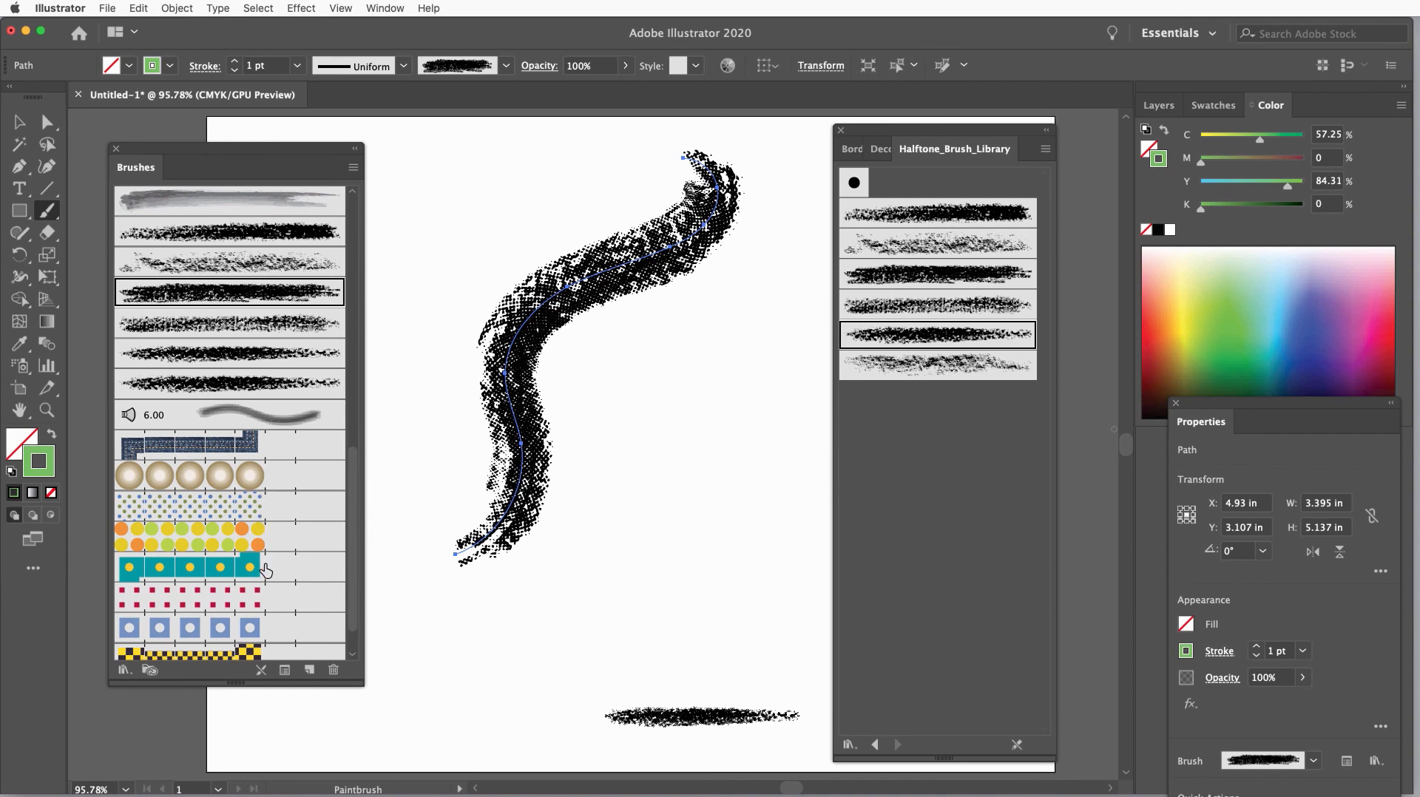
scroll(358, 472, down, 2)
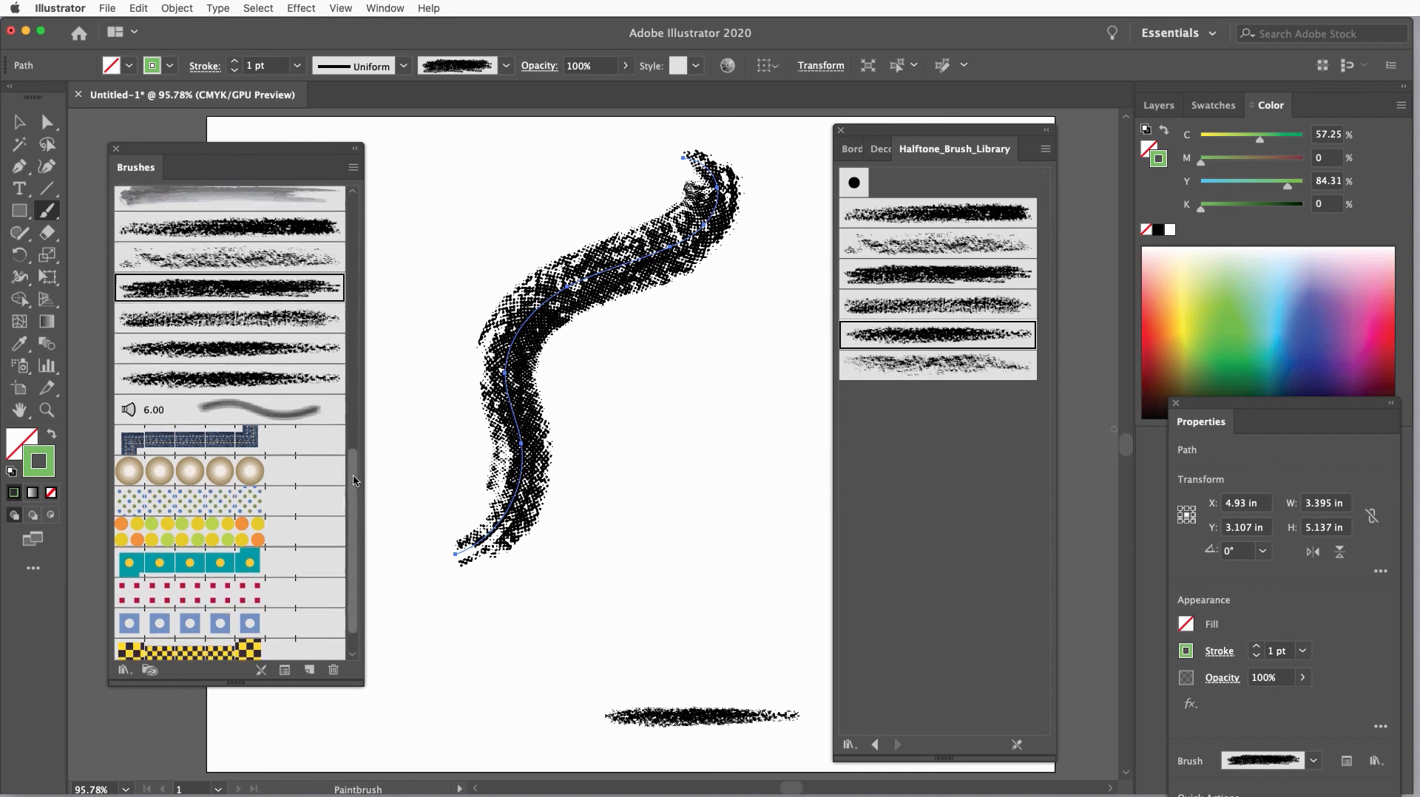
click(274, 648)
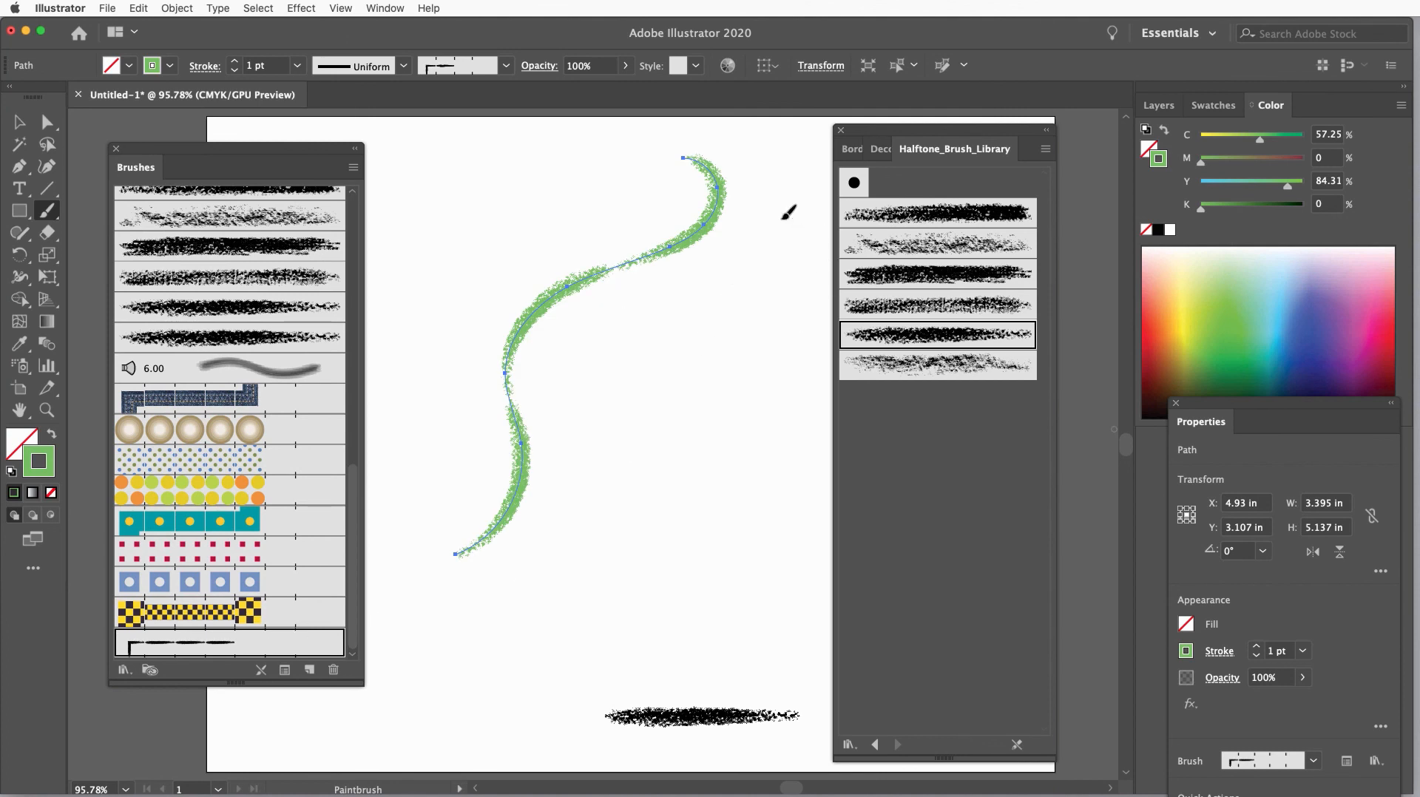
mouse_move(783, 217)
mouse_down()
mouse_move(756, 281)
mouse_move(624, 362)
mouse_move(610, 487)
mouse_move(529, 590)
mouse_up()
click(284, 341)
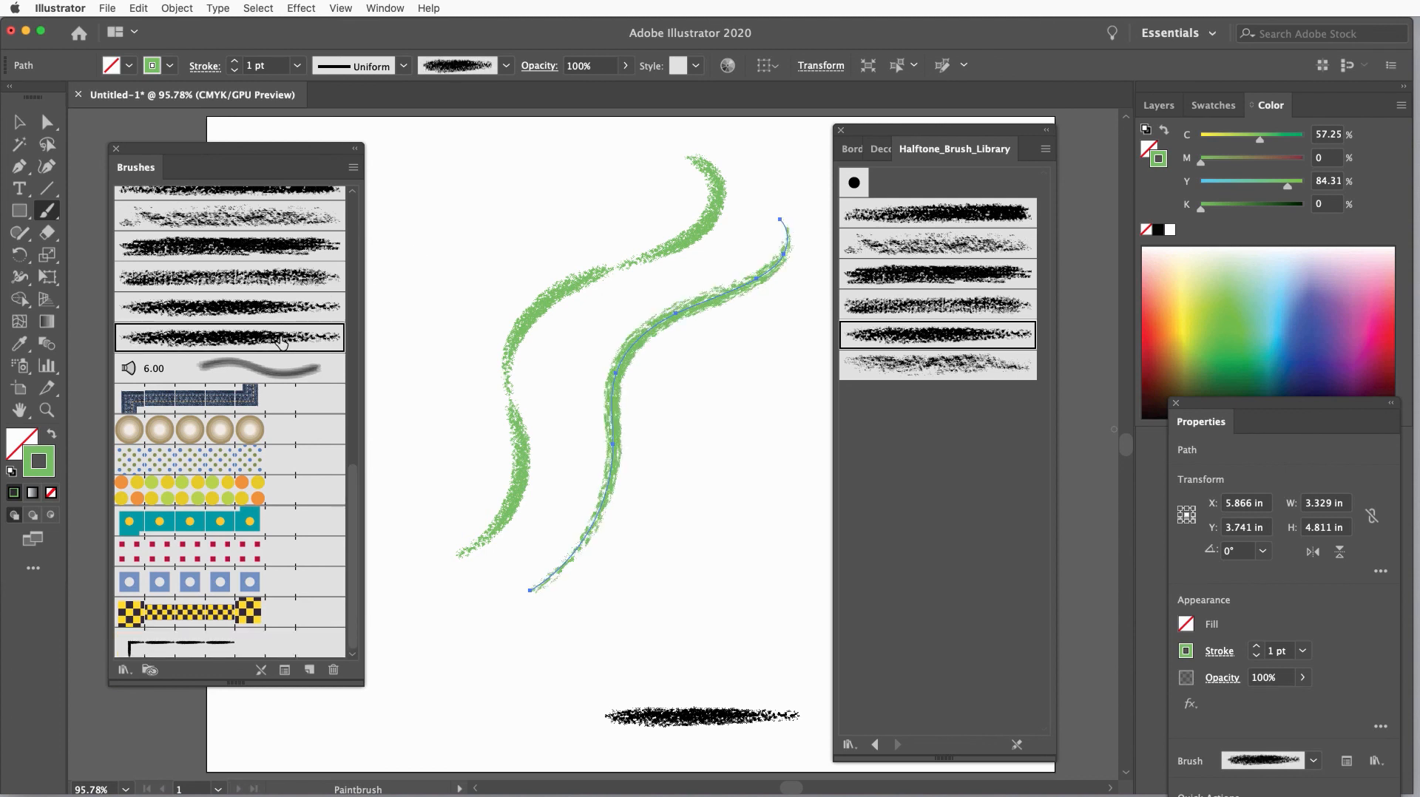